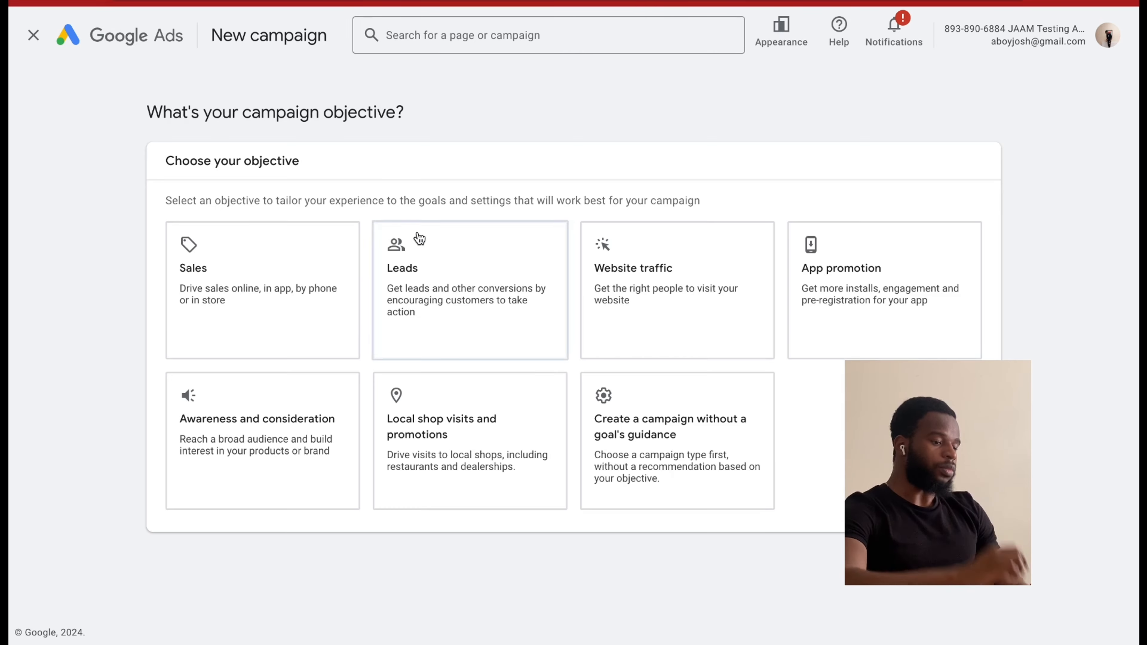
Choose to create the campaign without a goal's guidance and select Search as the campaign type.
click(423, 235)
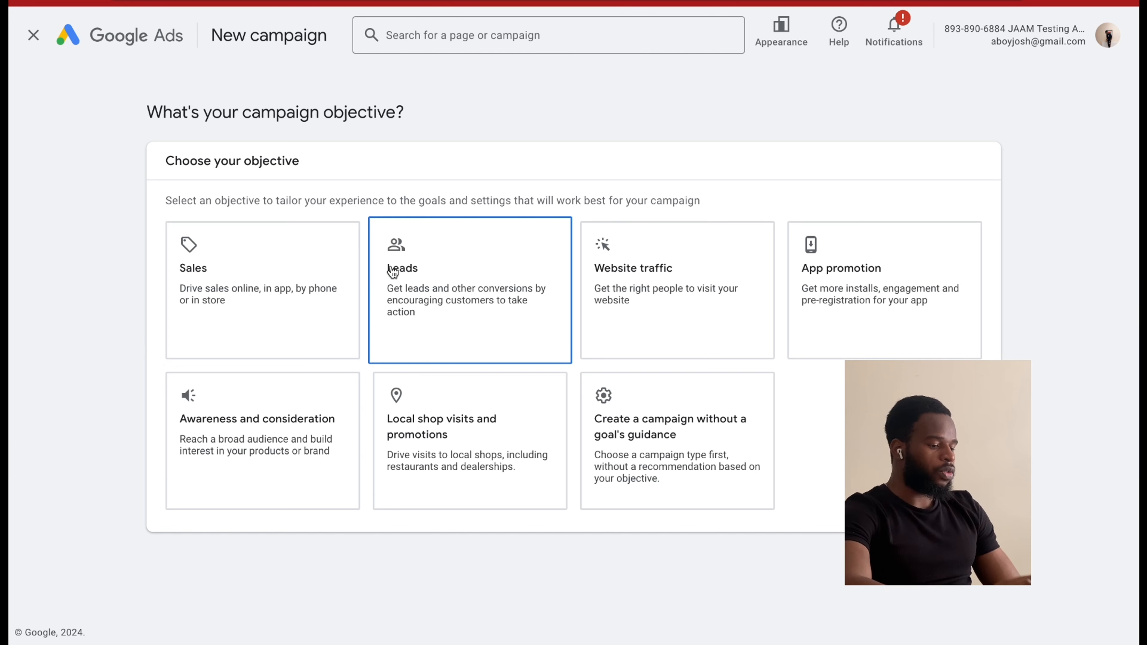
click(670, 415)
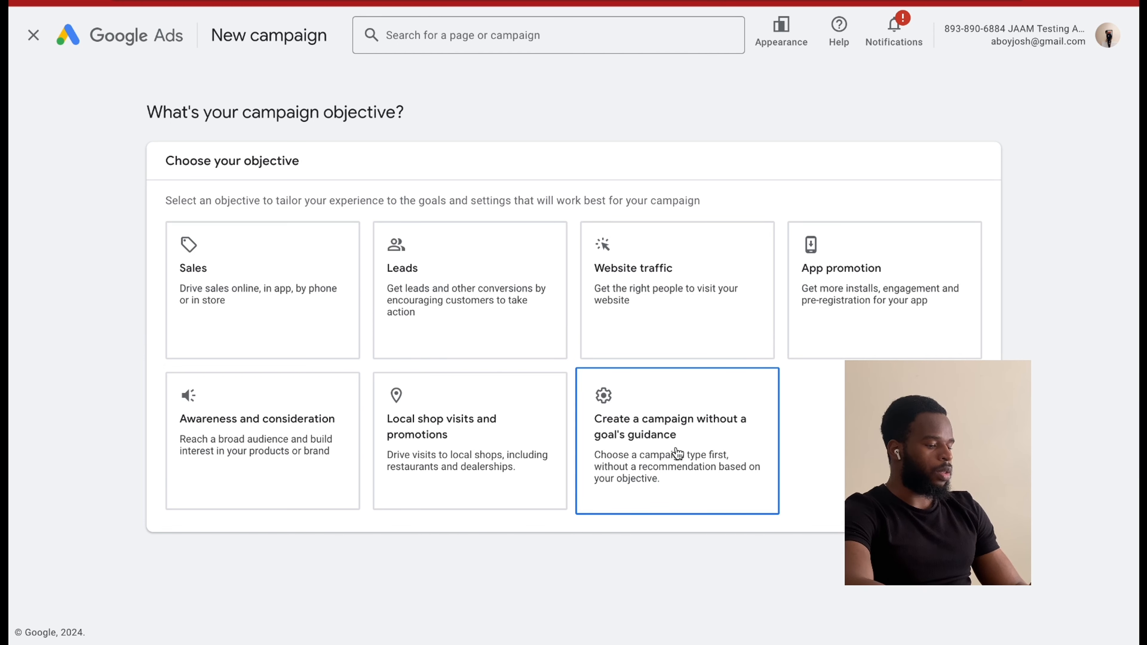
click(685, 436)
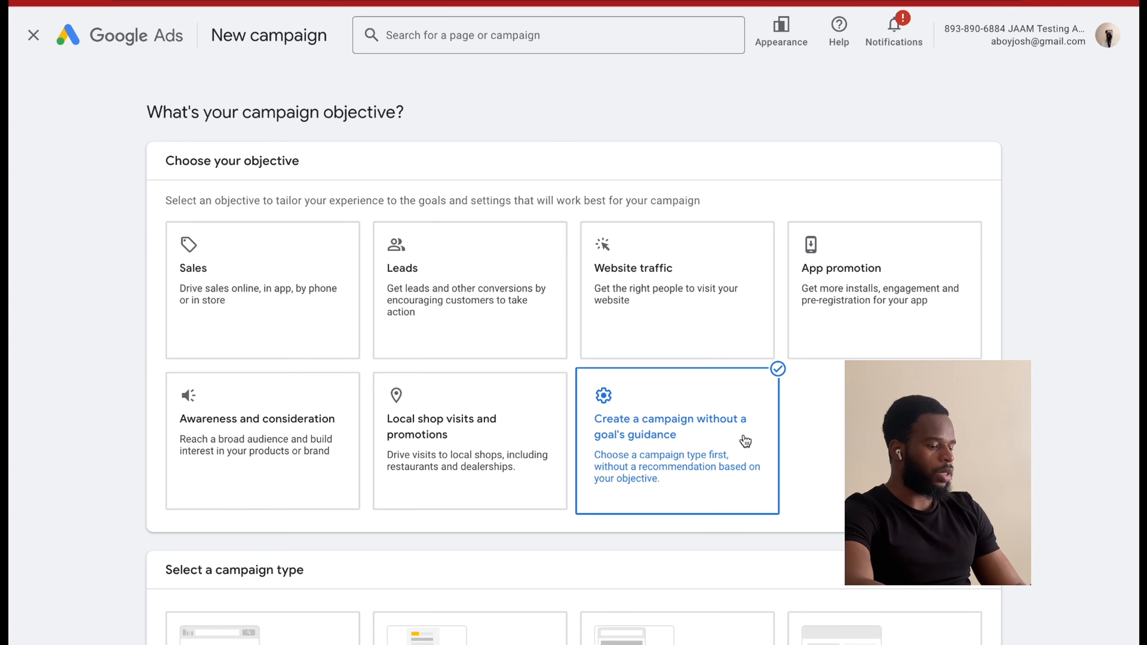
scroll(740, 440, down, 5)
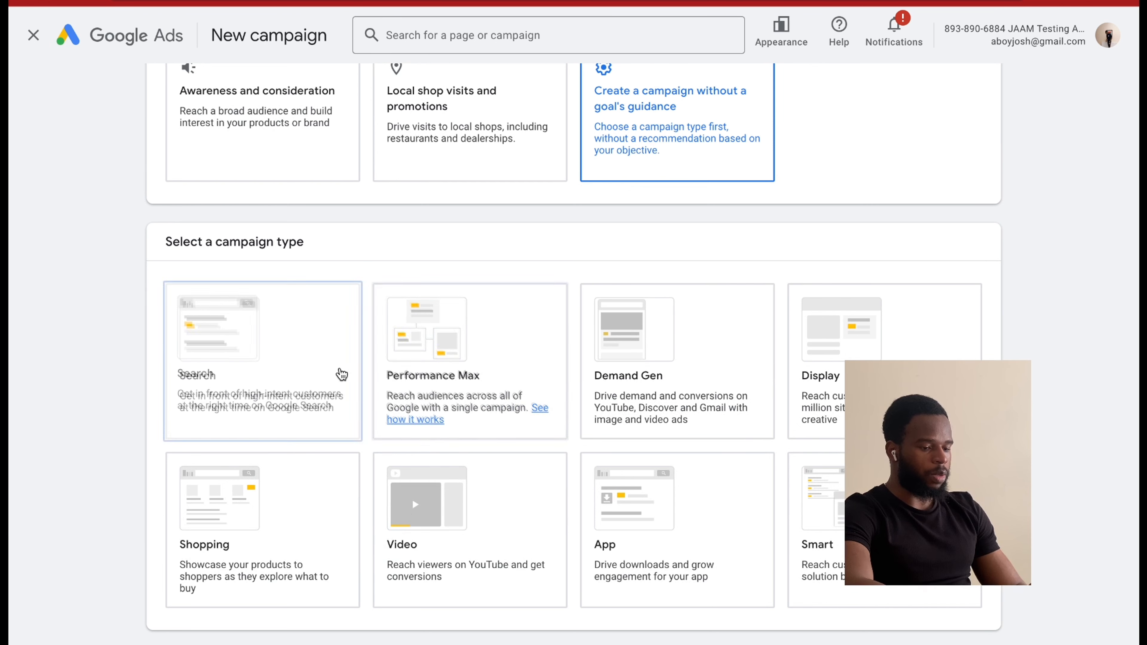
click(316, 383)
scroll(316, 383, down, 2)
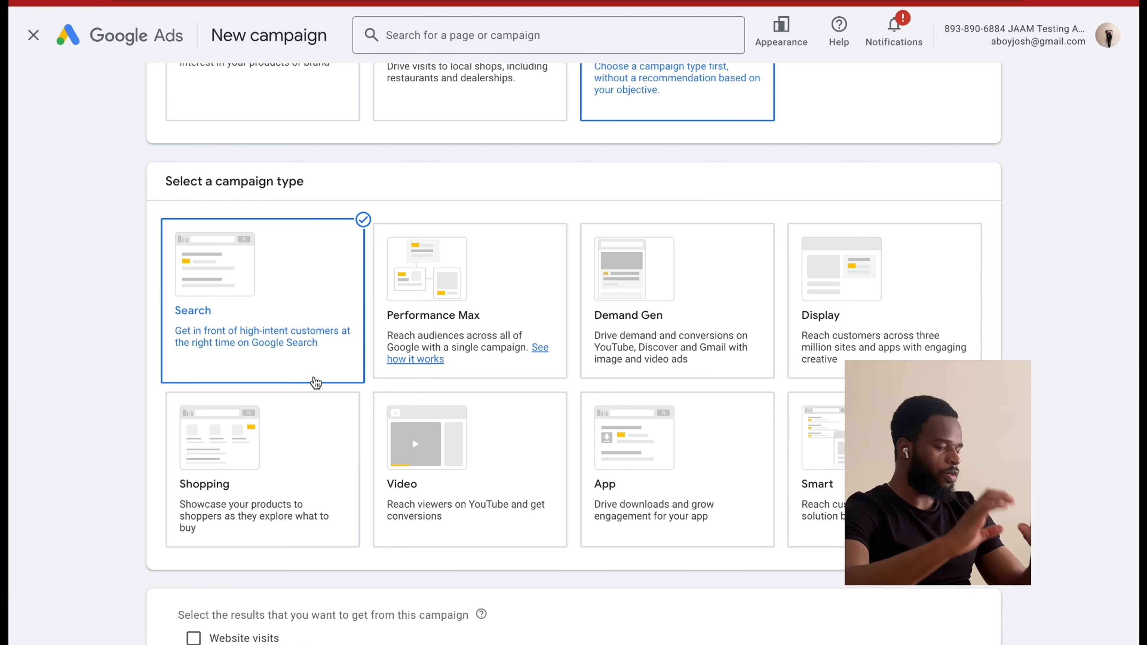
scroll(407, 406, down, 2)
scroll(407, 407, down, 2)
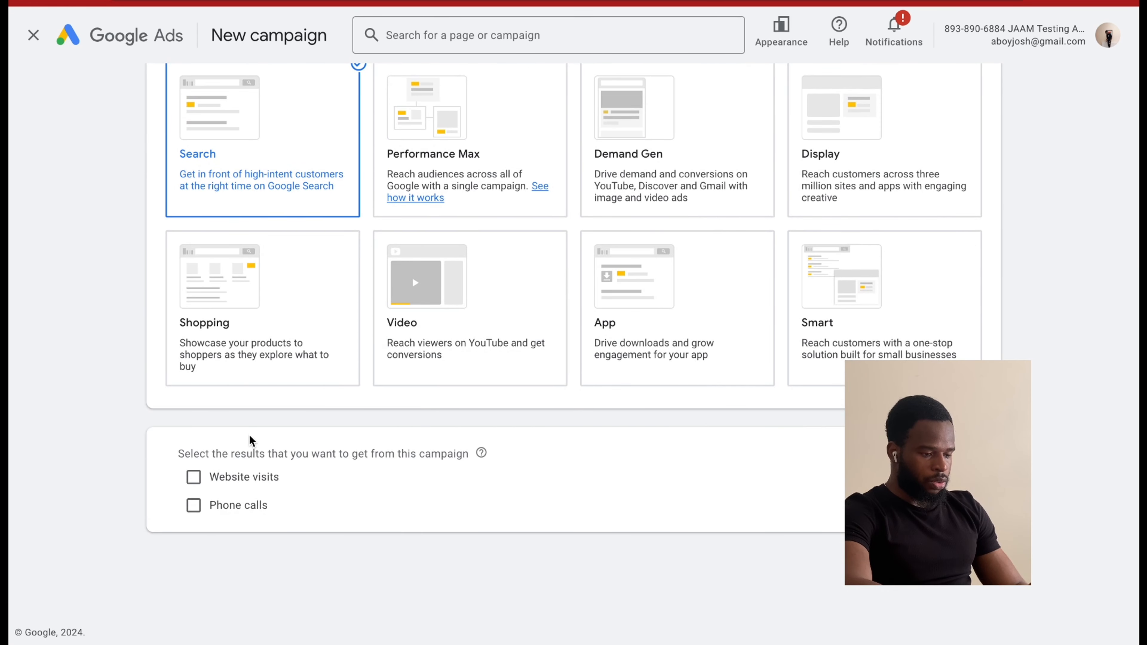
click(195, 477)
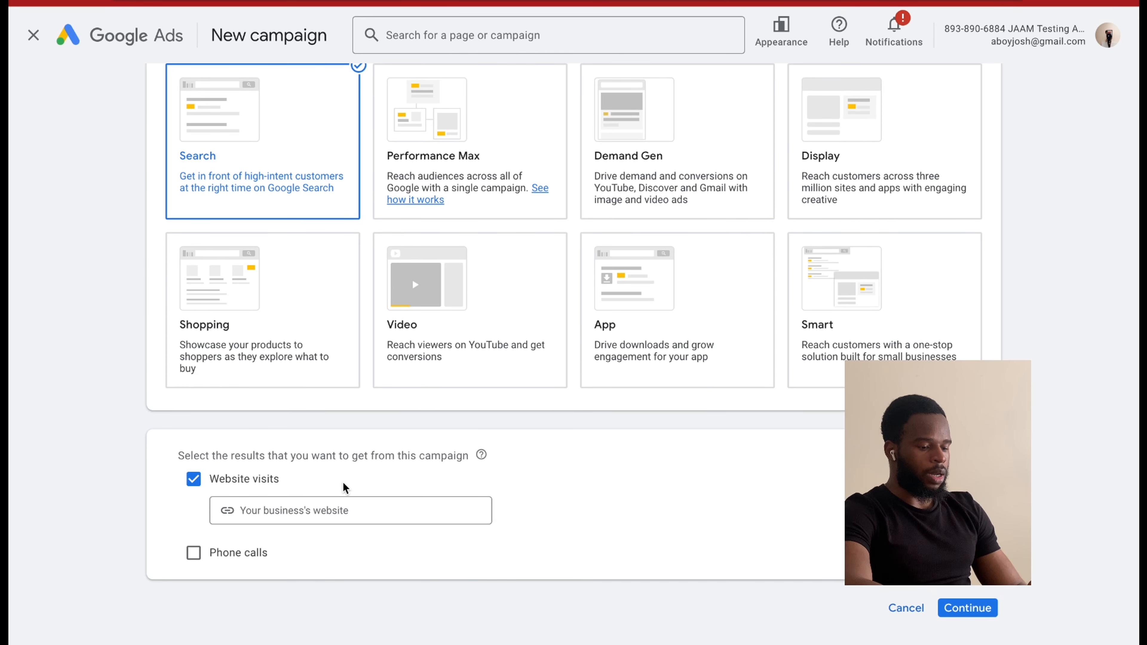
click(306, 509)
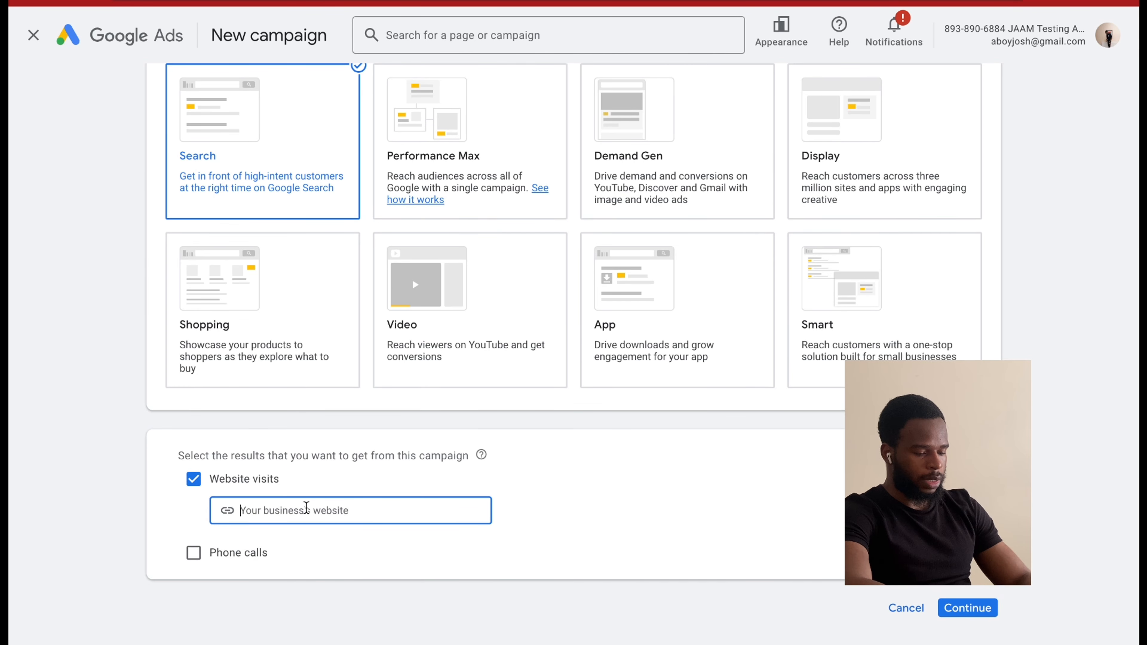
text(https://jaamsystems.com/)
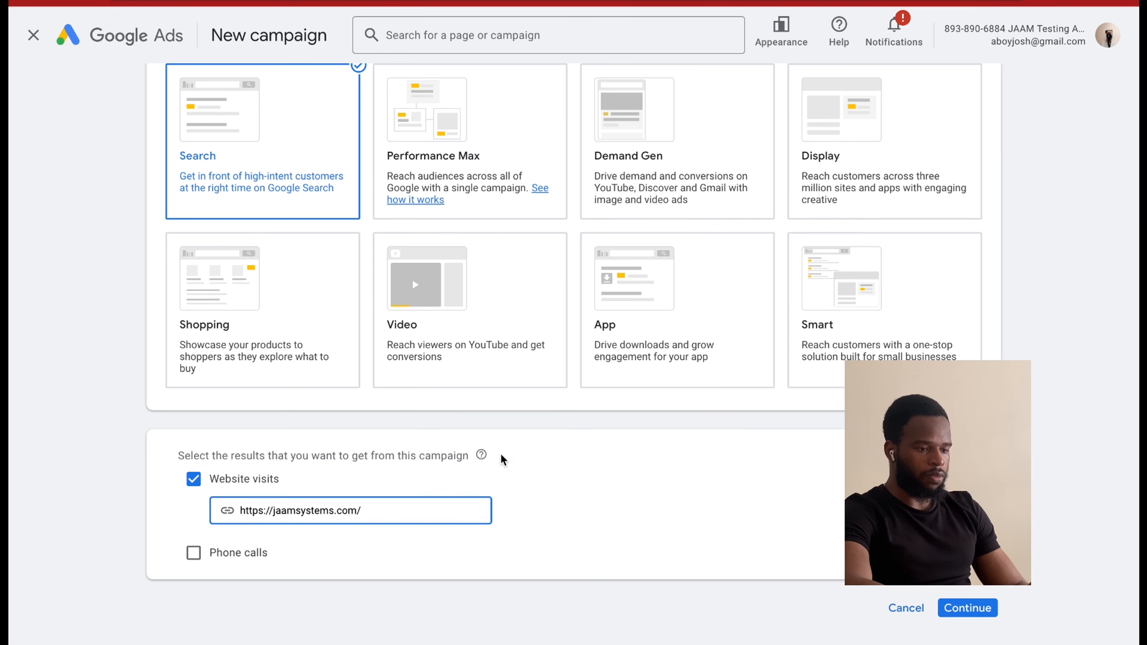
click(965, 607)
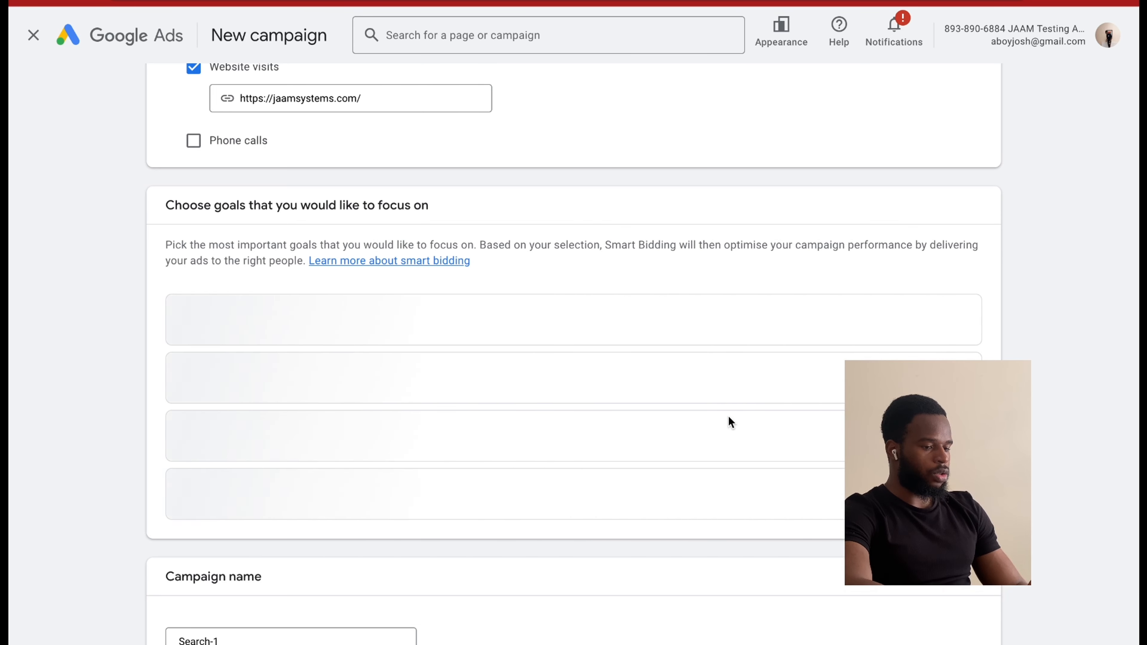
Choose Page view as the goal the campaign focuses on.
scroll(729, 416, down, 2)
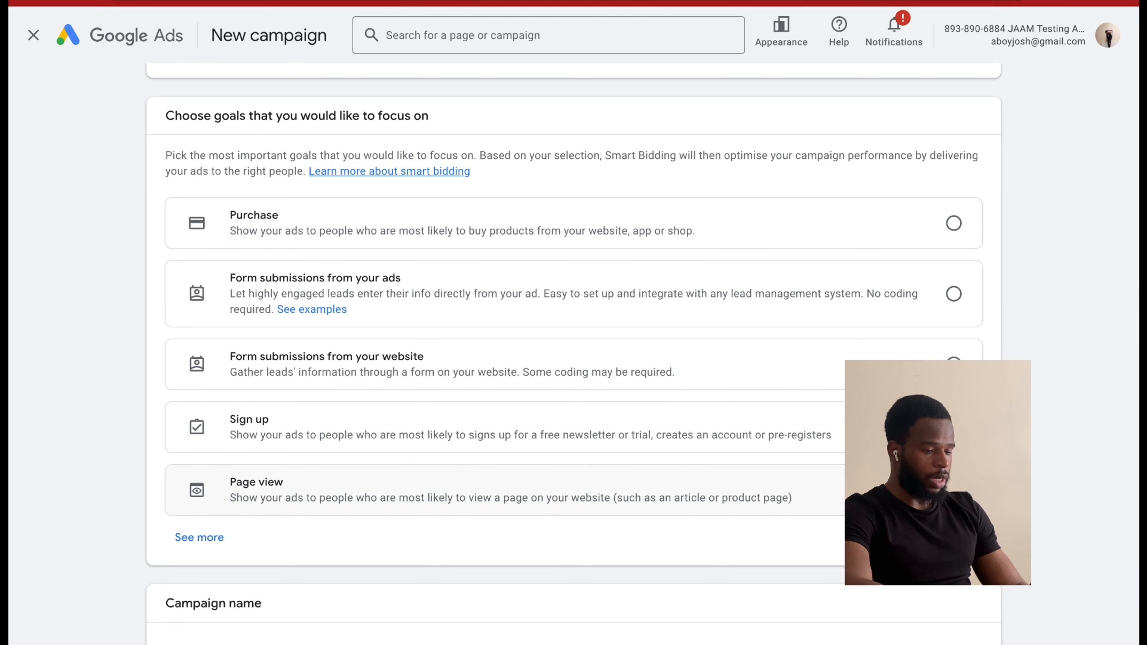
click(954, 490)
Name the campaign "Marketing service law - 30/12/24".
scroll(699, 482, down, 5)
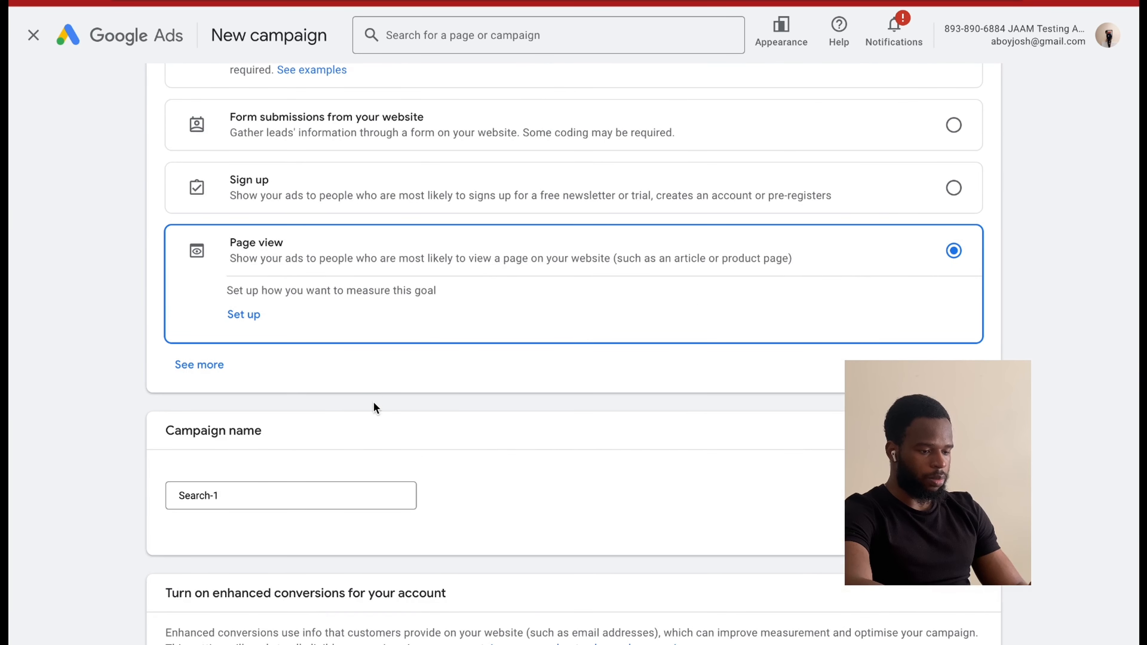
click(301, 491)
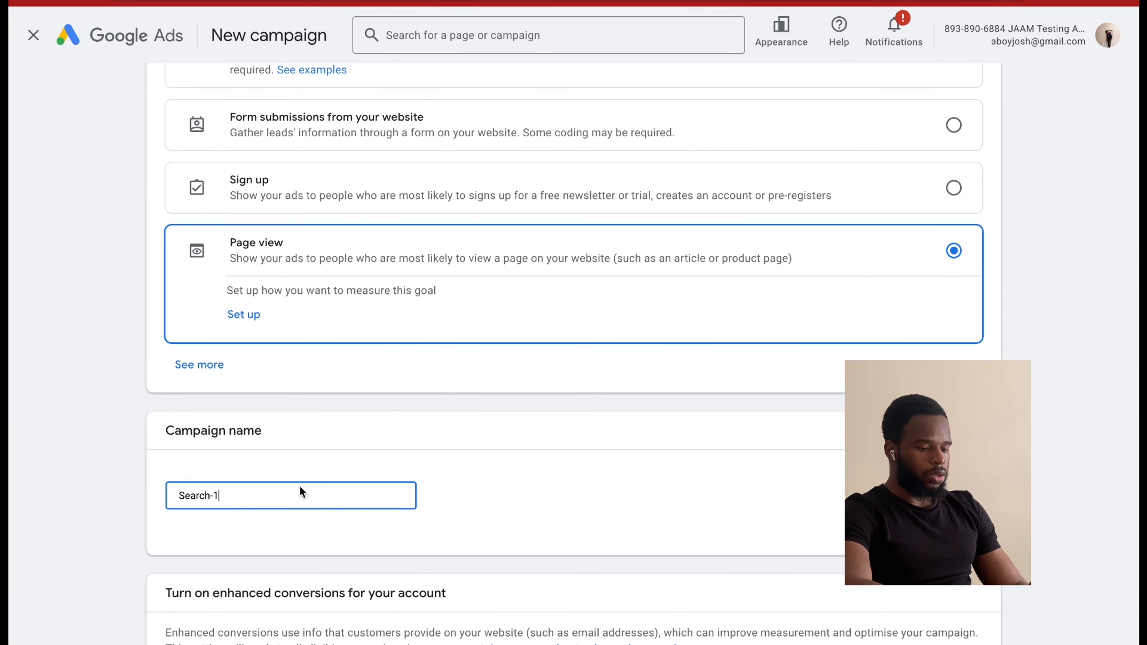
triple_click(264, 491)
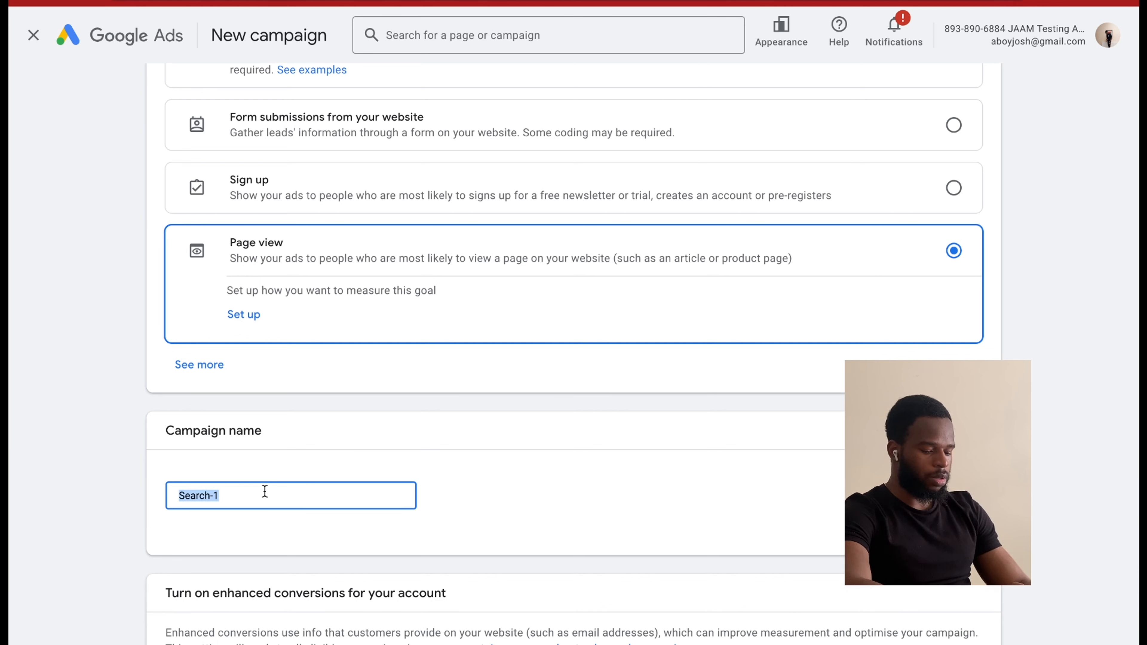
text(Marke)
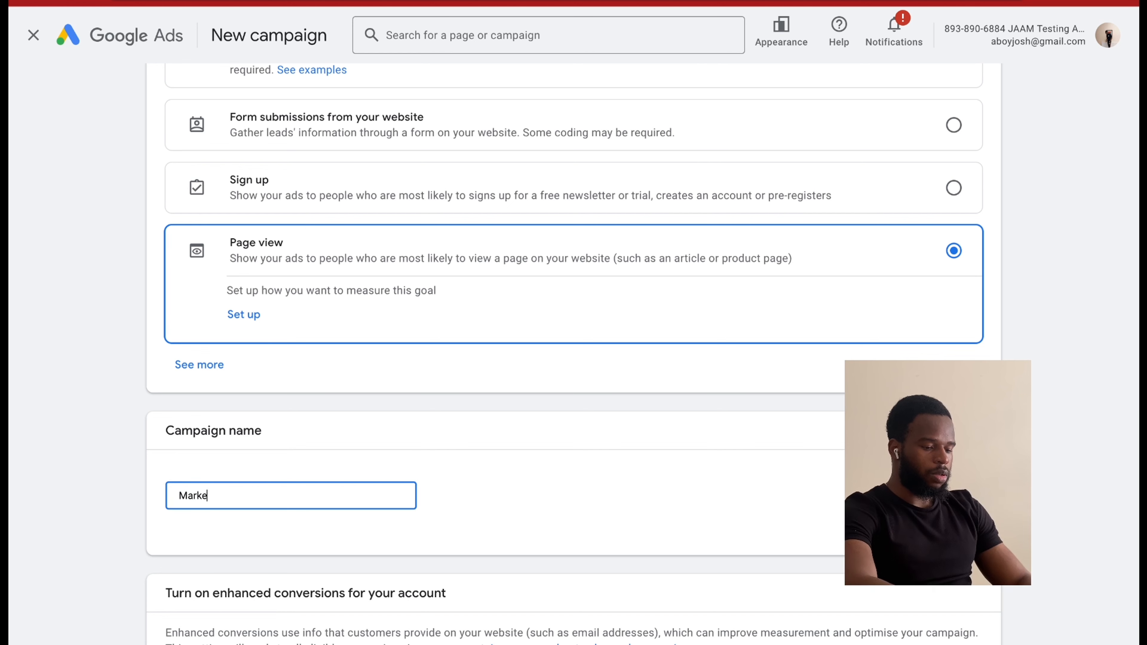
text(ting servic)
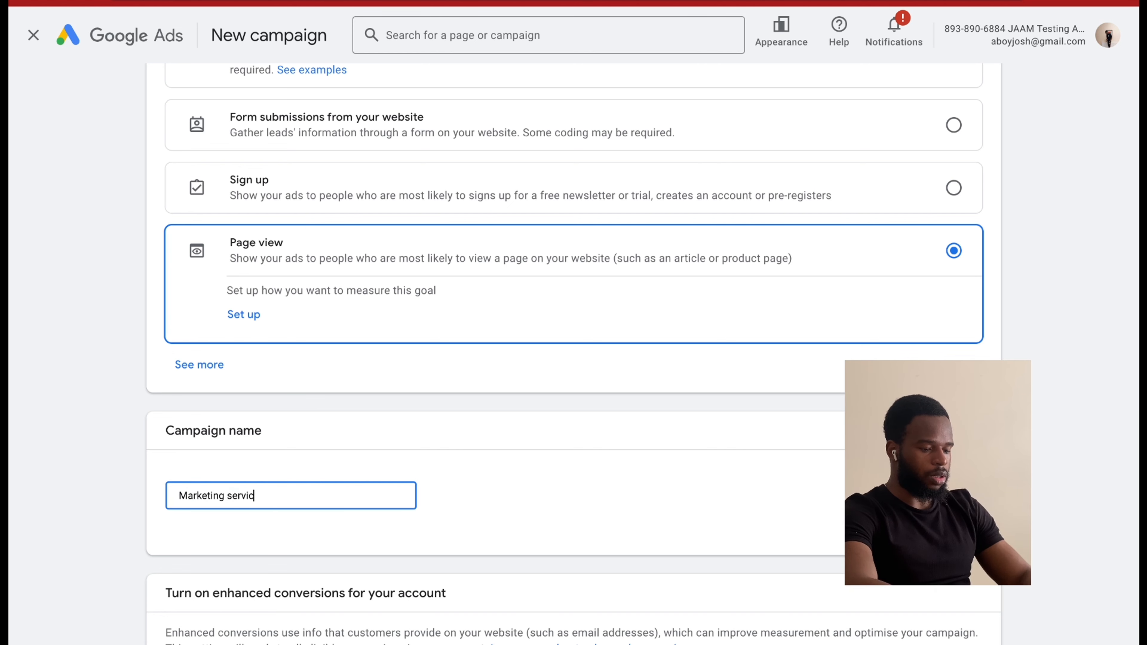
text(e law - )
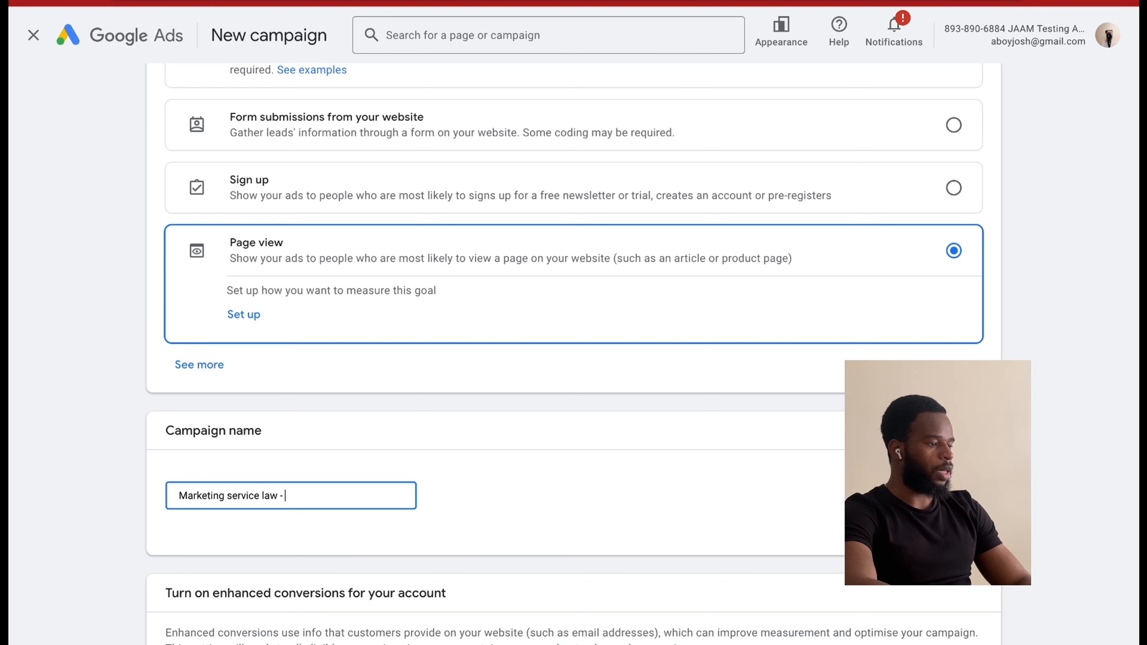
text(30)
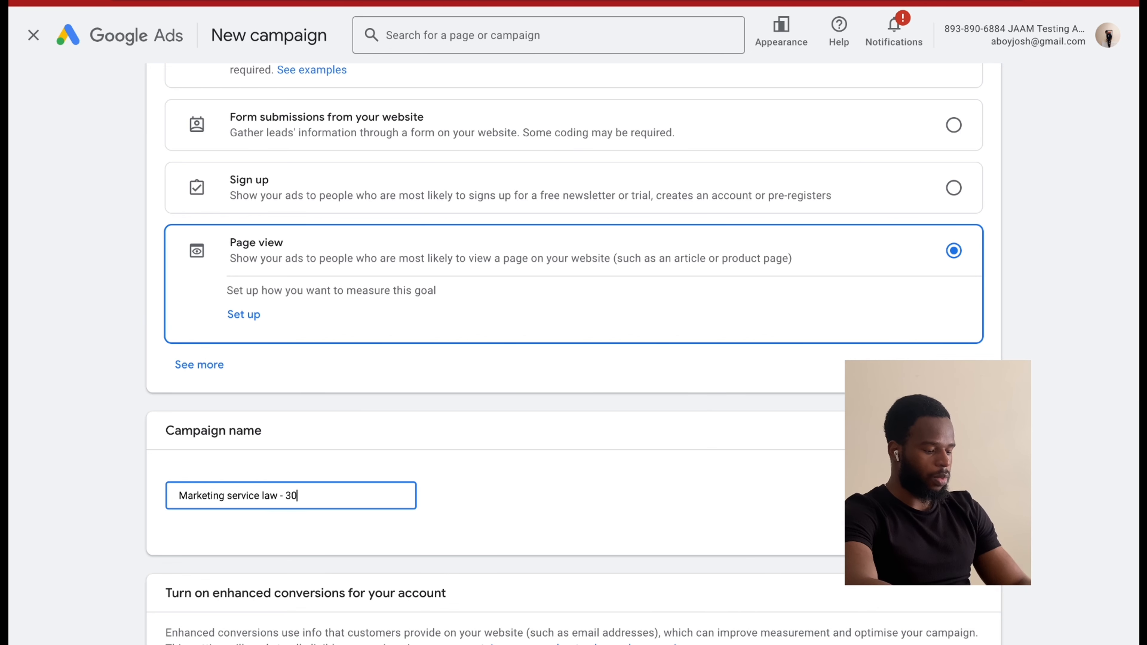
text(/12)
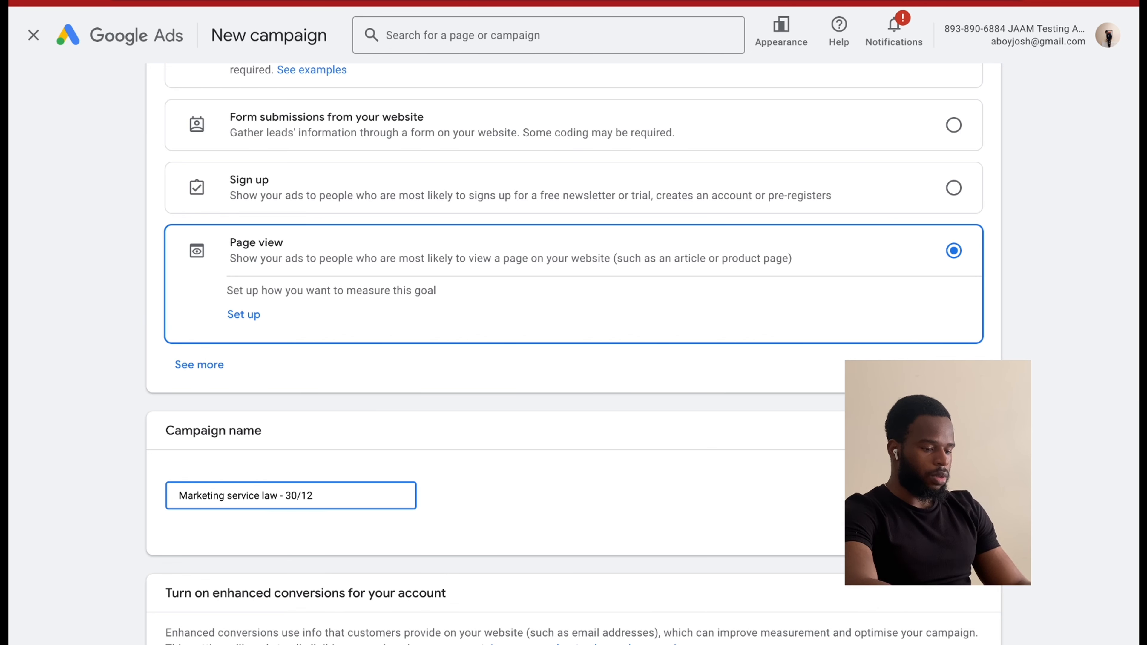
text(/24)
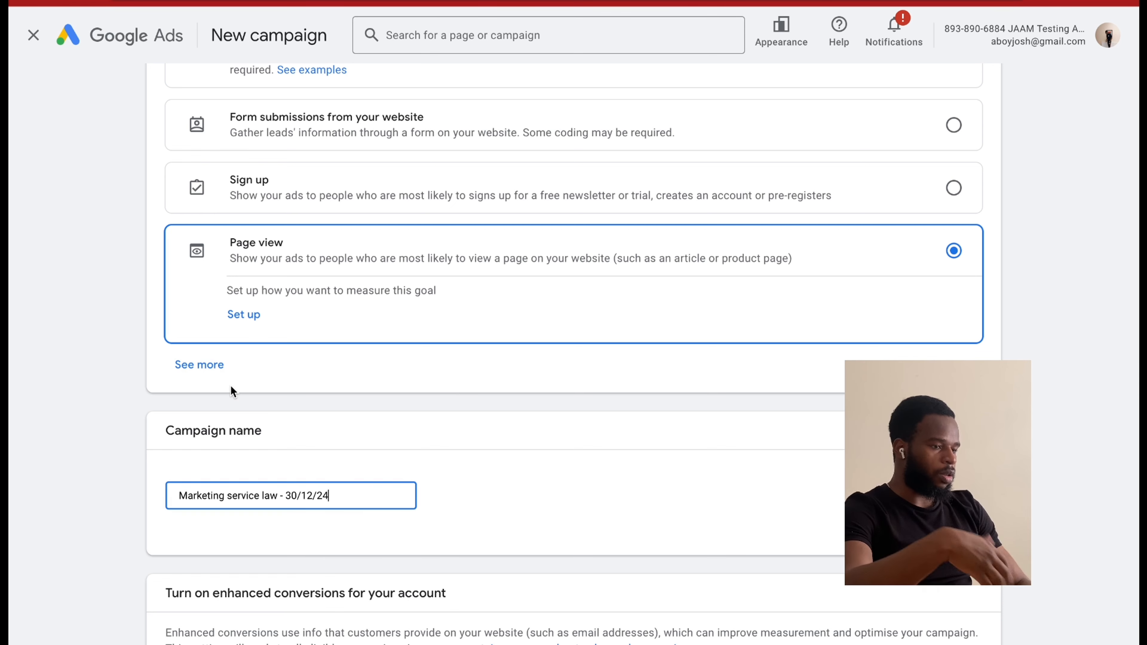
Accept the enhanced conversions terms and continue to the bidding settings.
scroll(263, 504, down, 1)
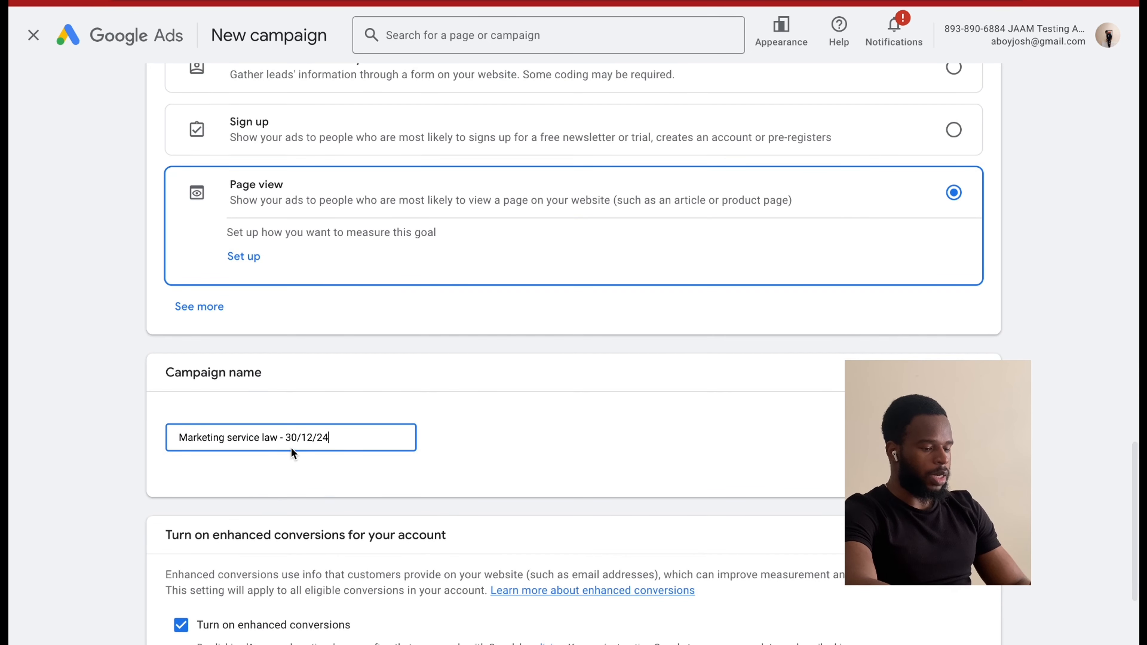
scroll(292, 452, down, 2)
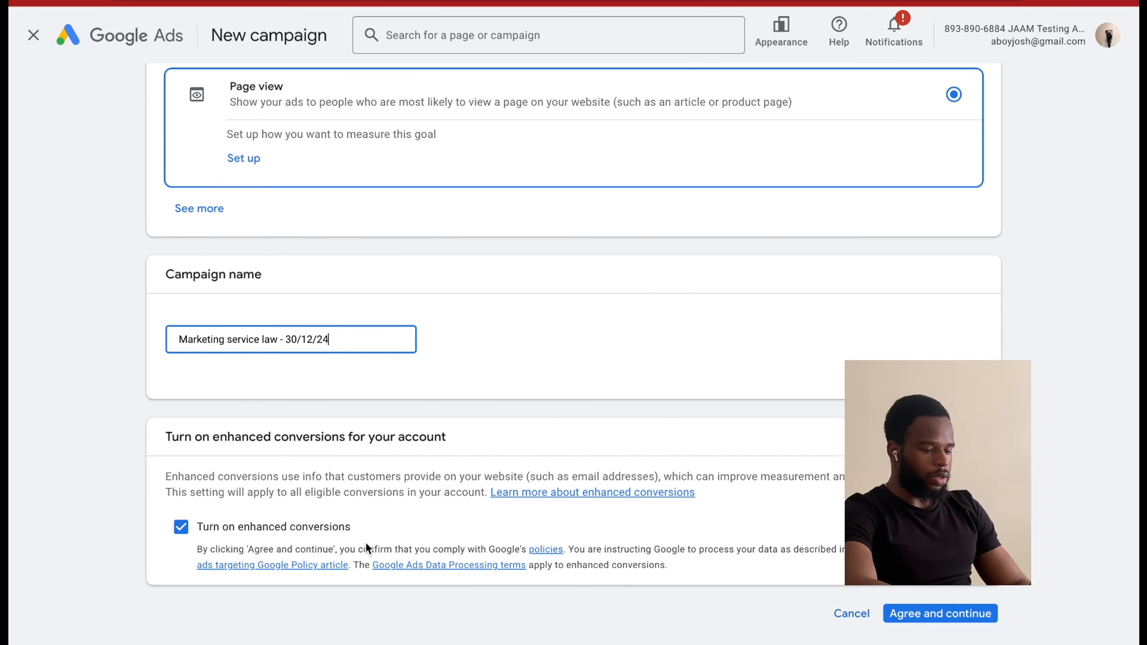
scroll(452, 438, up, 15)
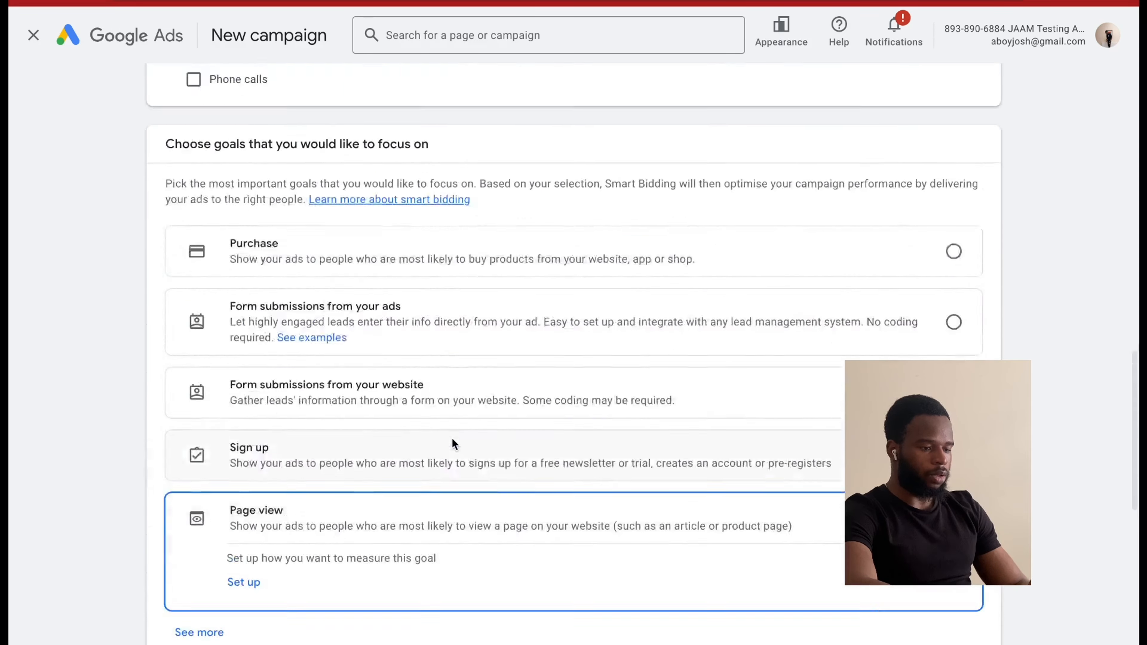
scroll(451, 438, down, 15)
click(944, 560)
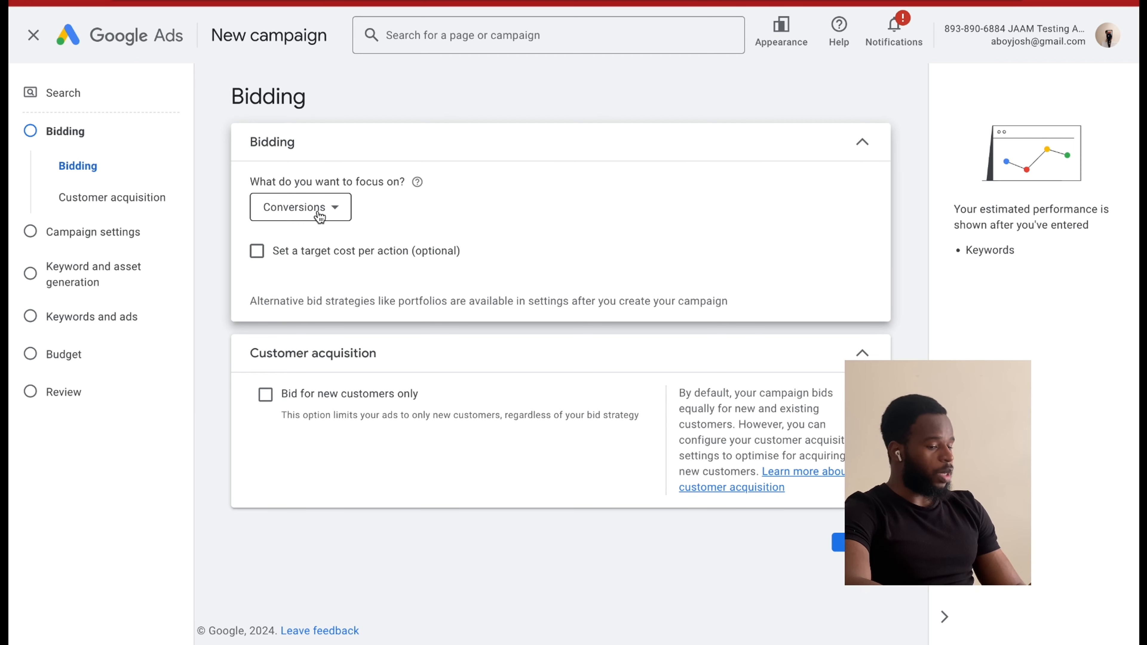
Set the bidding focus to Clicks.
click(320, 218)
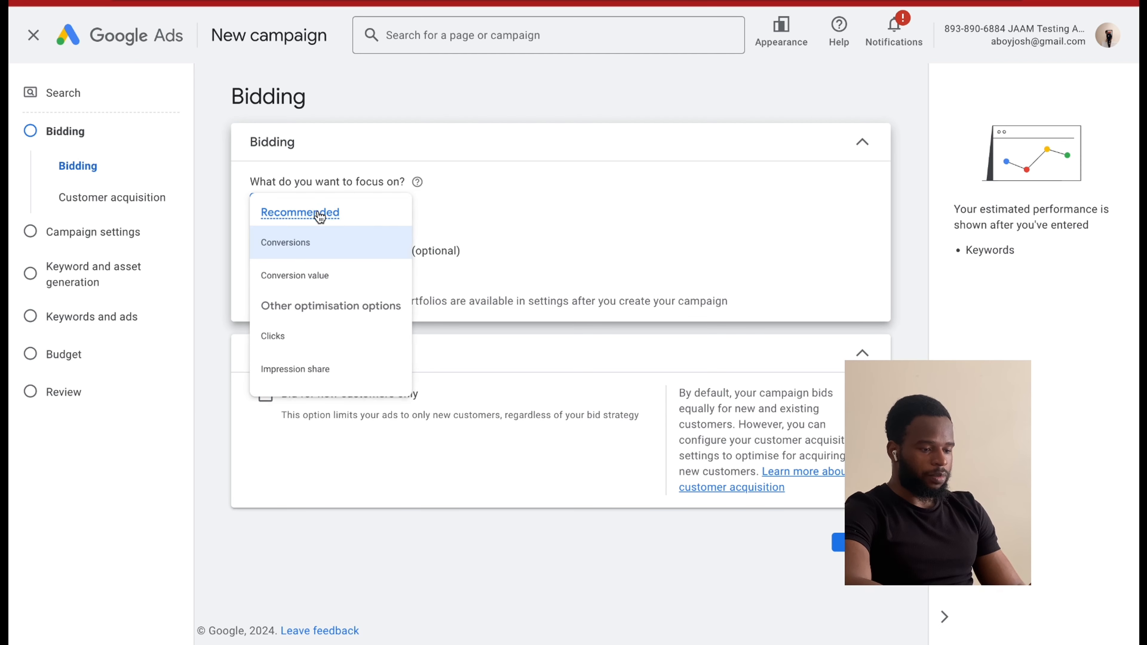
mouse_move(349, 219)
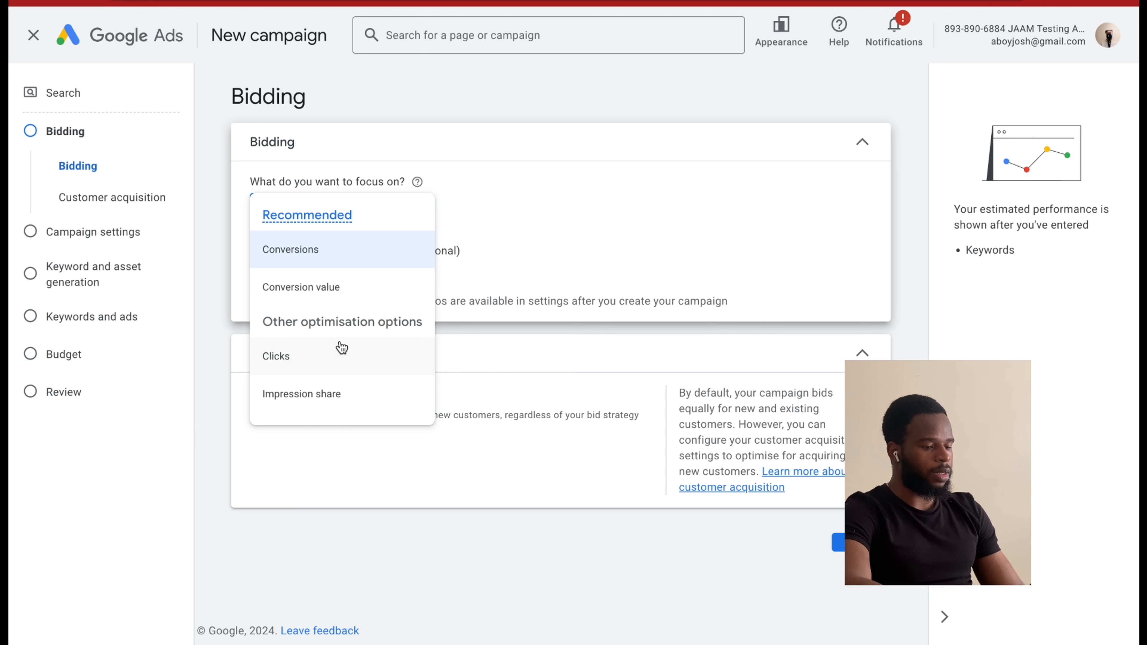
click(336, 358)
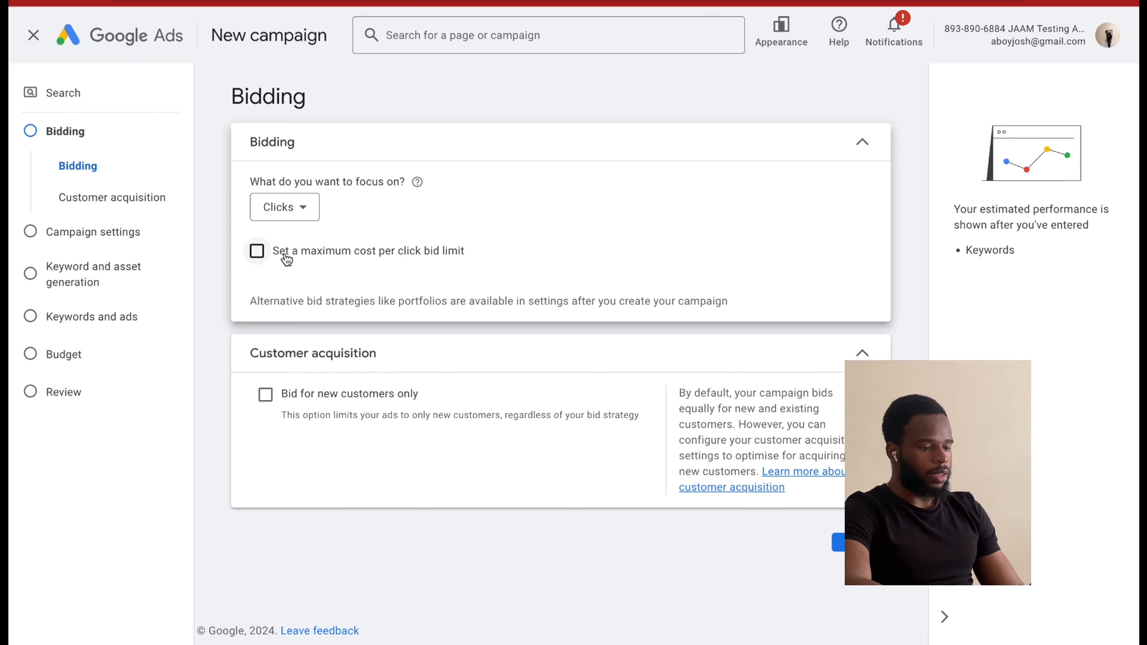
Set a maximum cost per click bid limit of £10.00 and continue to the campaign settings.
click(258, 252)
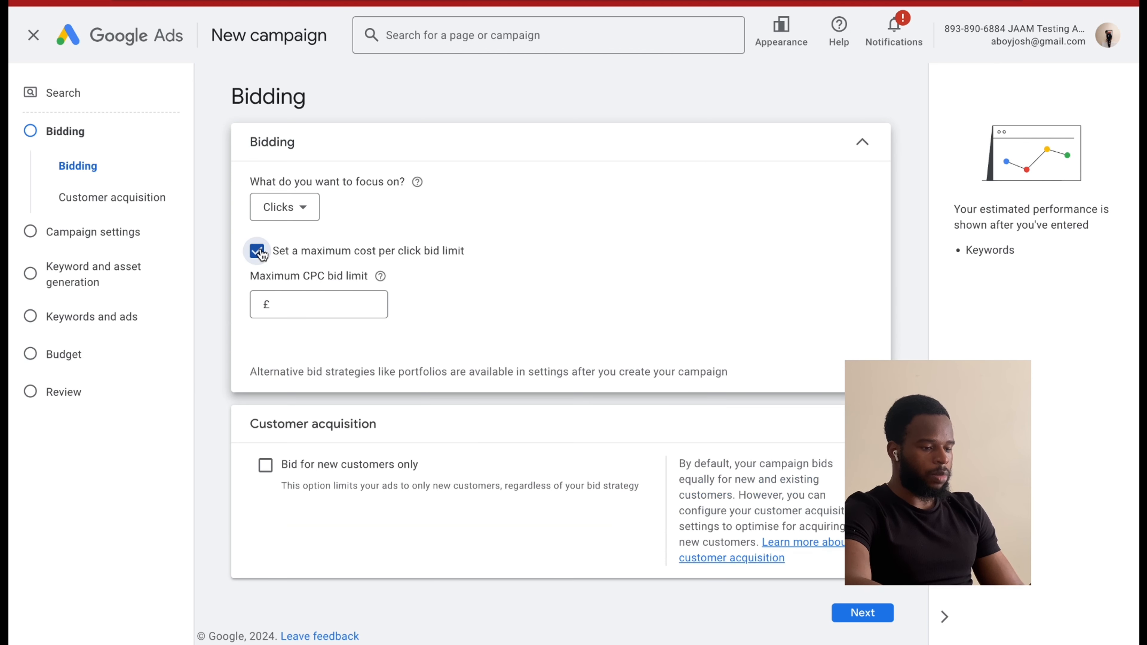
click(312, 304)
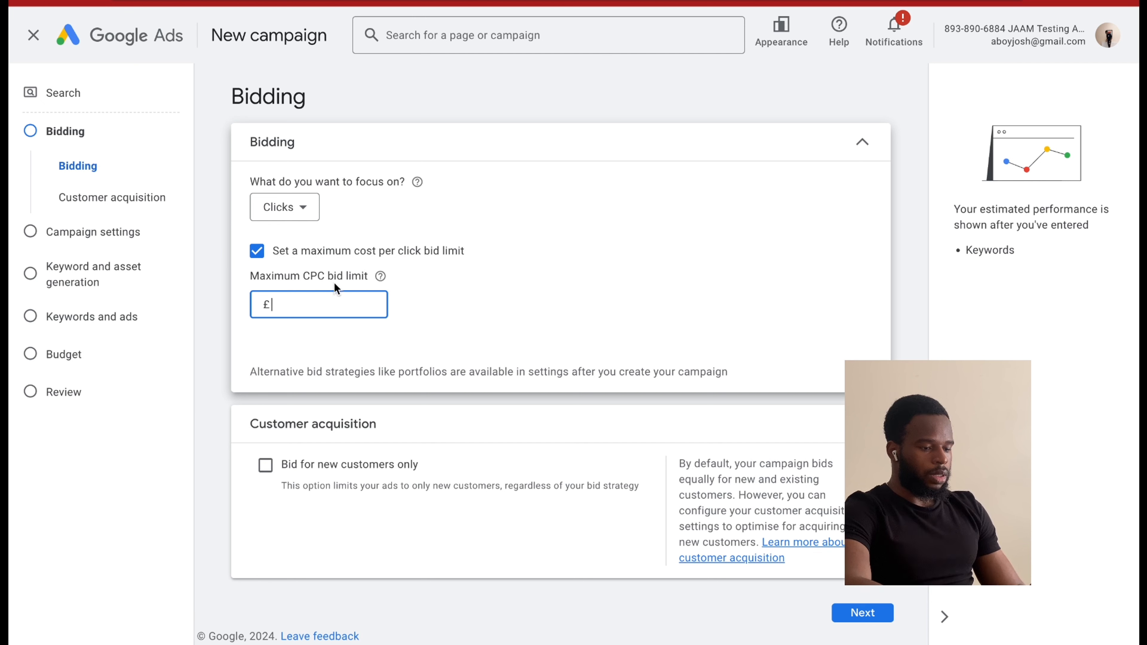
text(10)
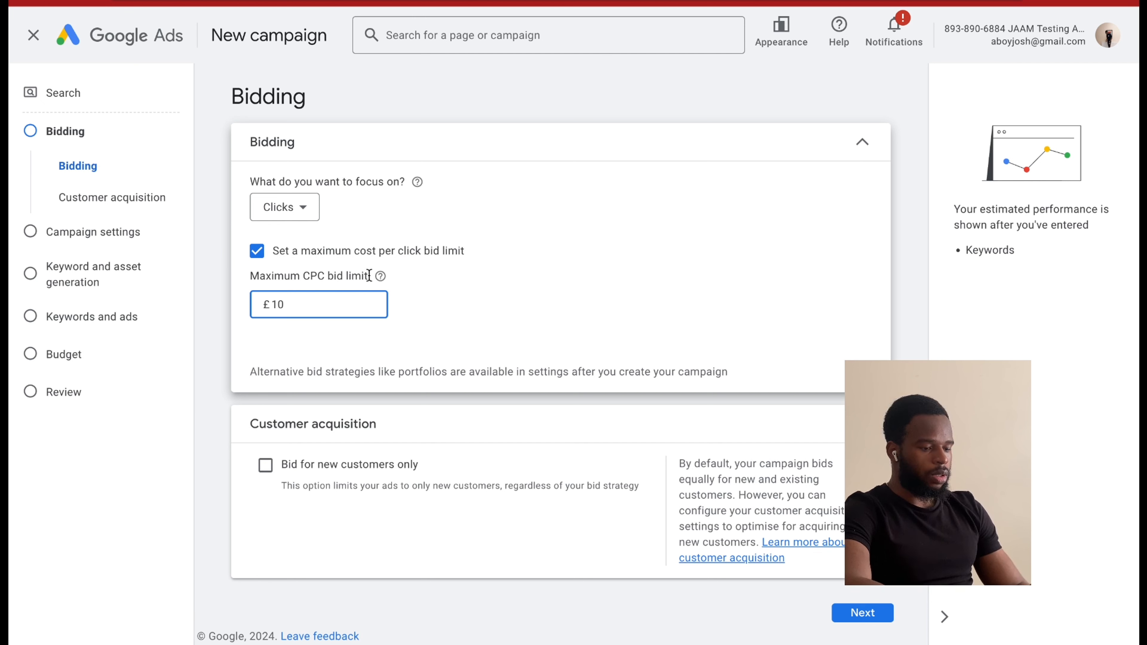
click(459, 287)
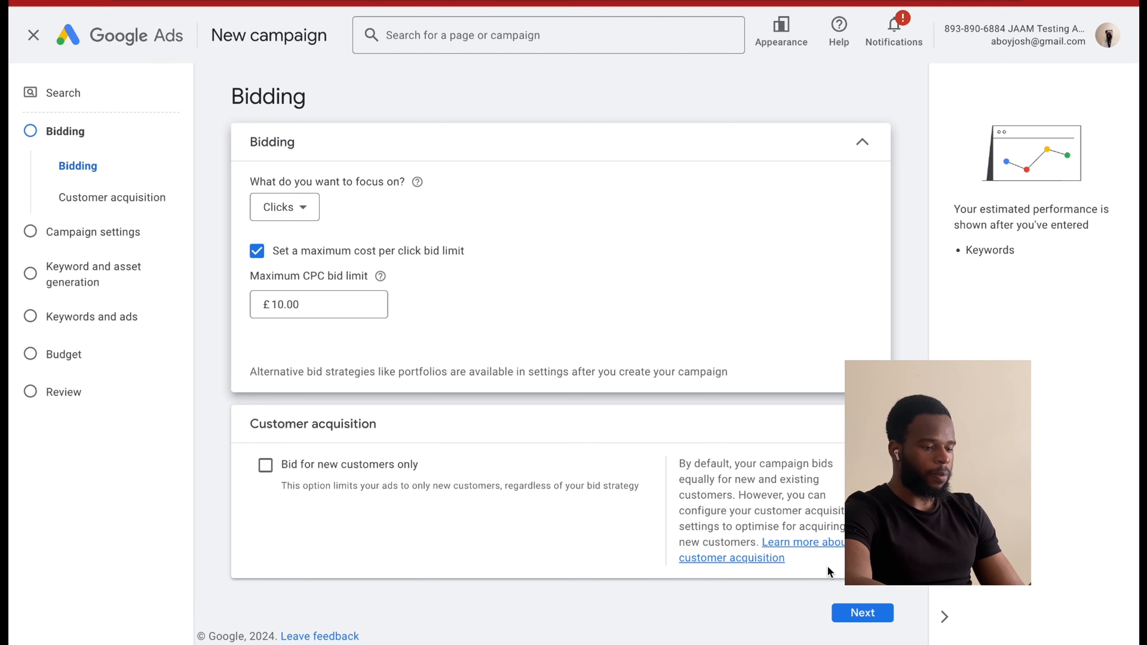
click(864, 613)
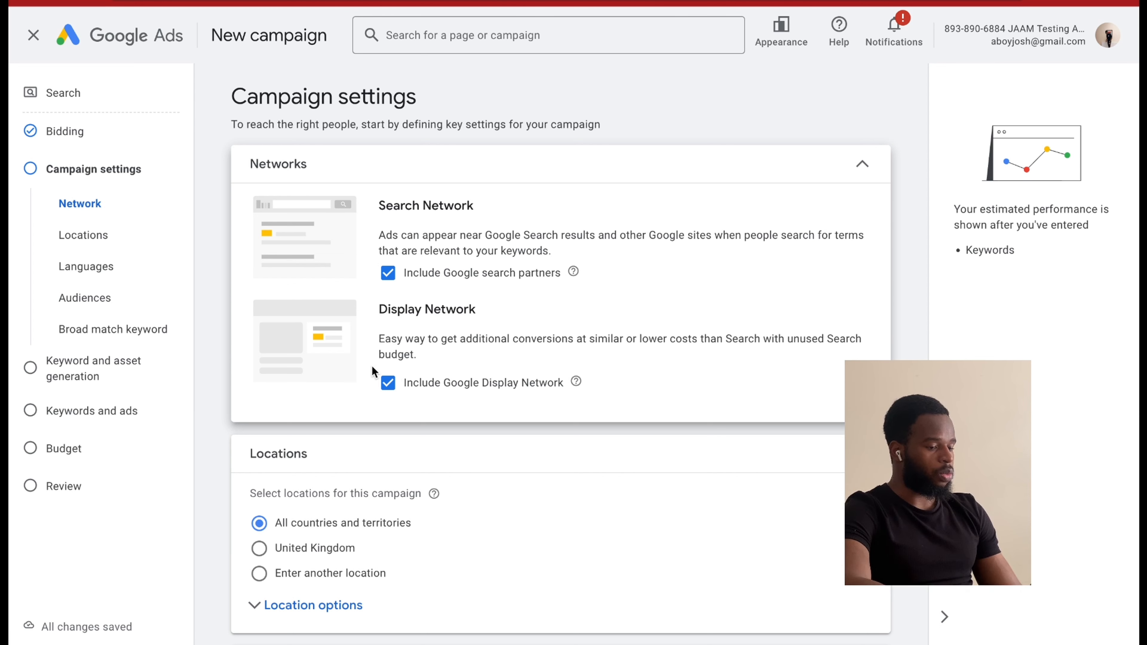
Exclude the Google Display Network and Google search partners from the campaign's networks.
click(389, 382)
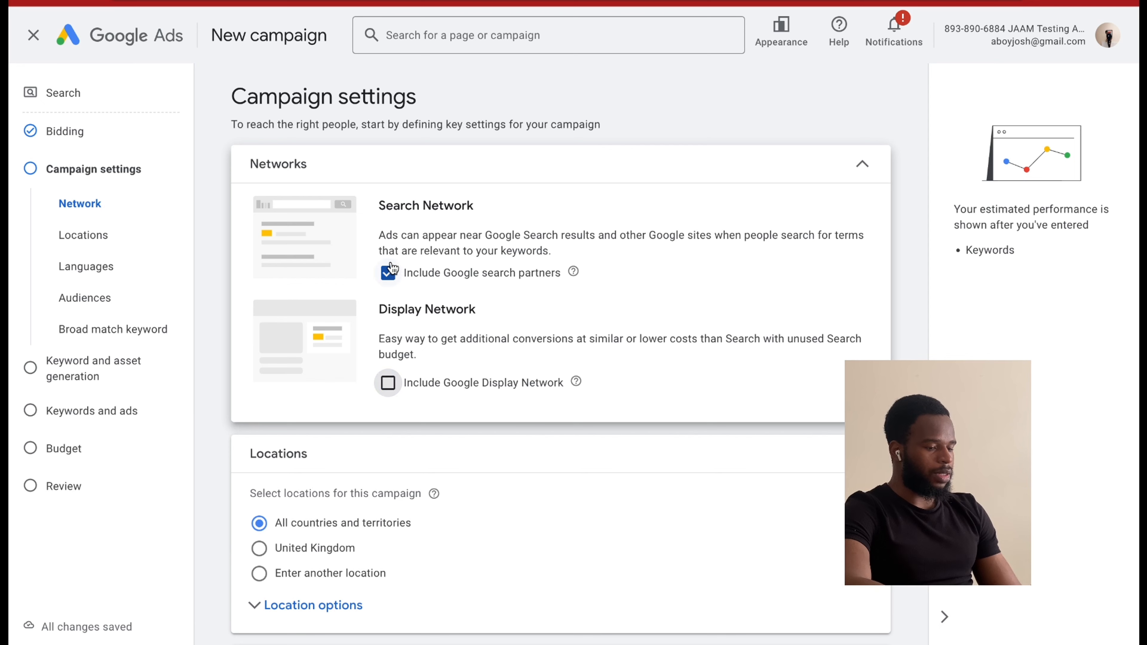
click(388, 273)
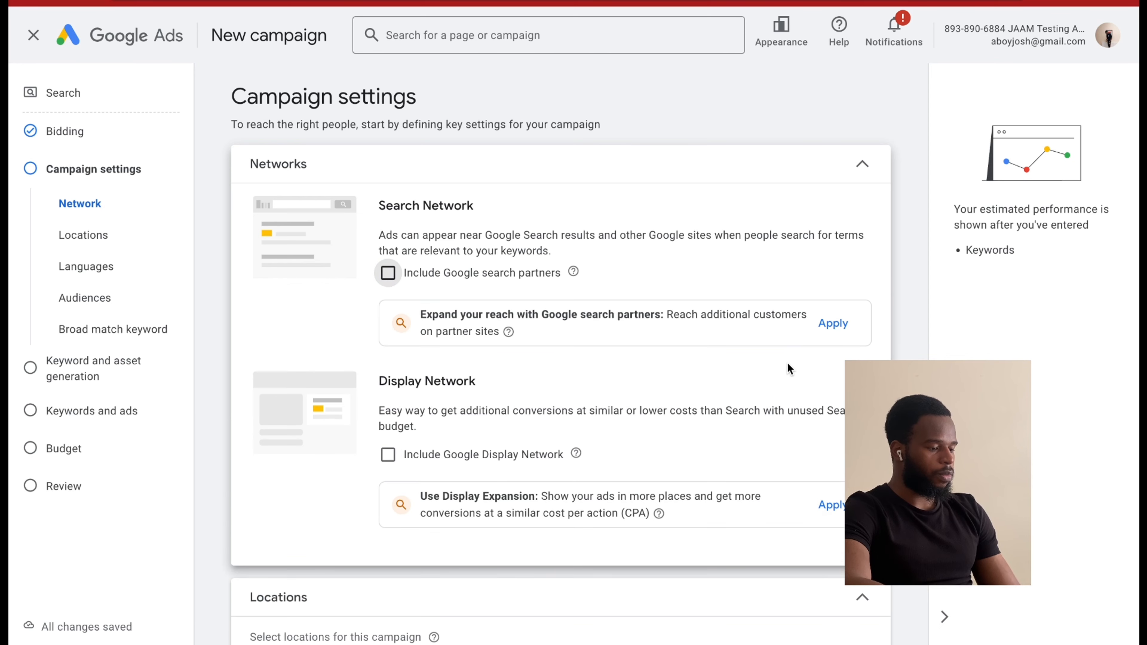
scroll(817, 421, down, 1)
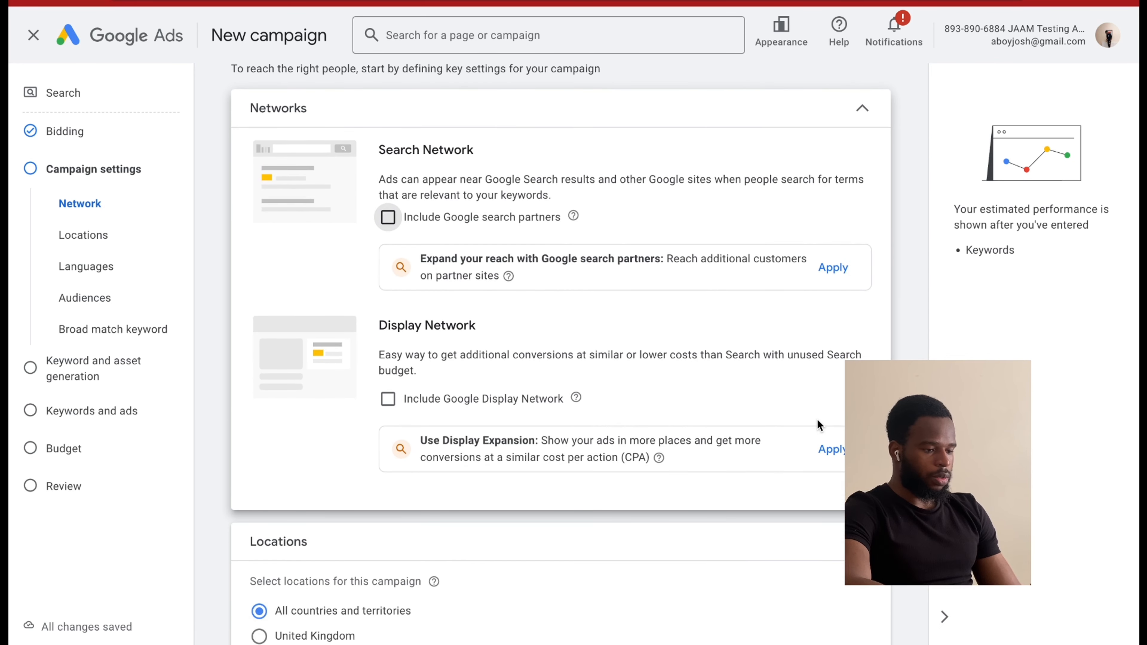
Target the campaign to the United States by searching for it as another location and including it.
scroll(817, 420, down, 5)
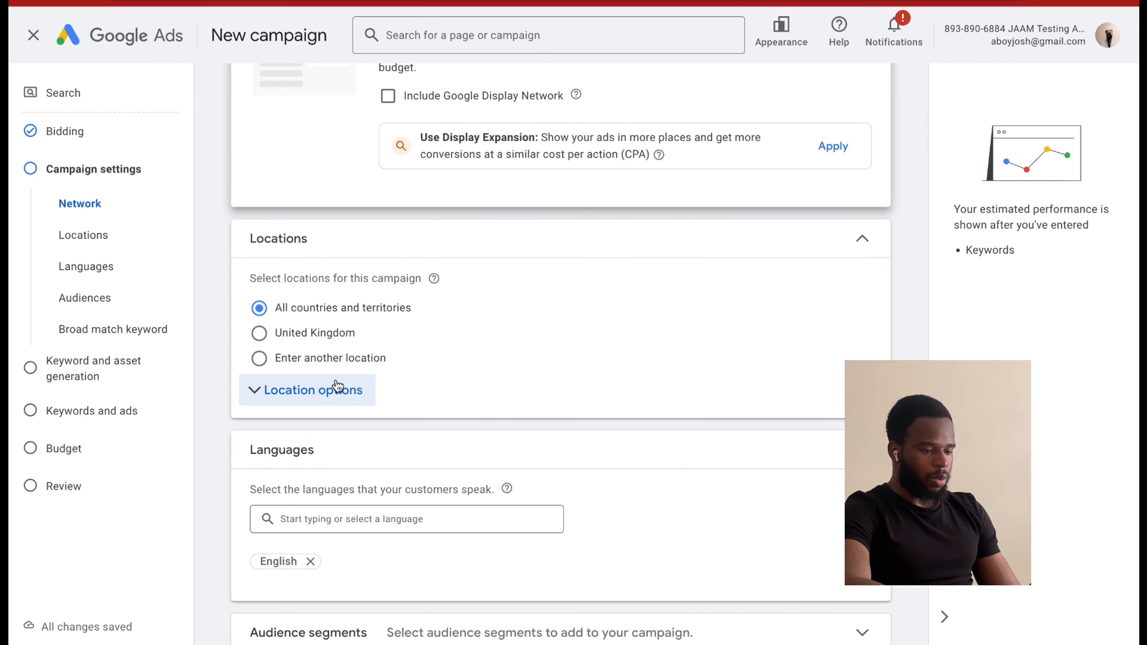
click(332, 364)
text(uni)
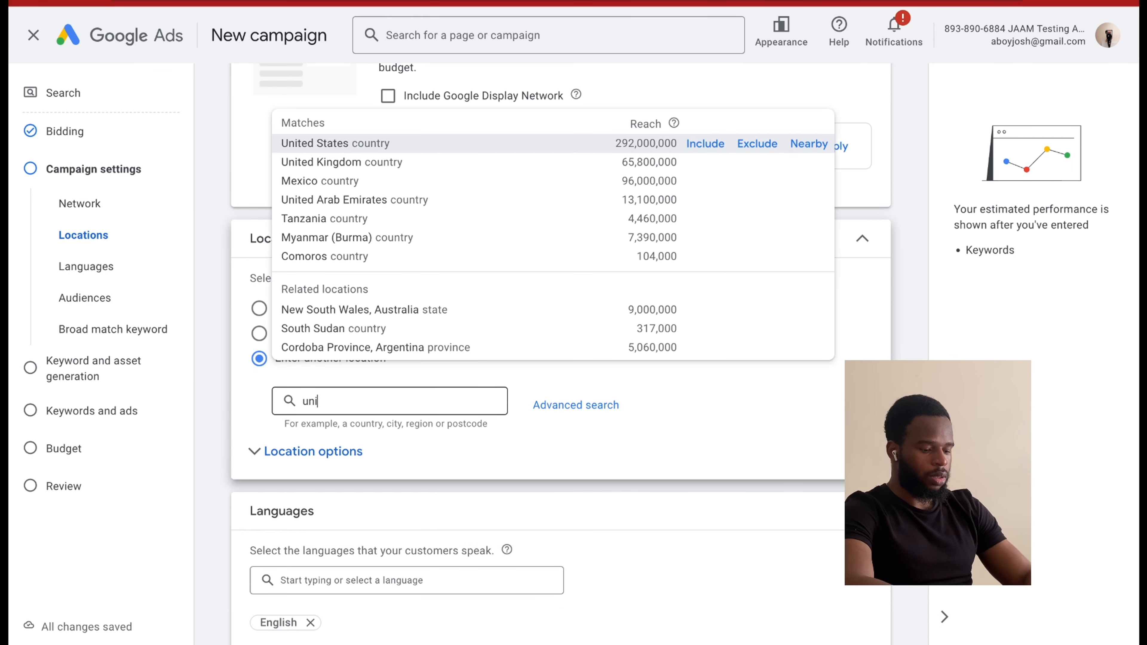
text(ted)
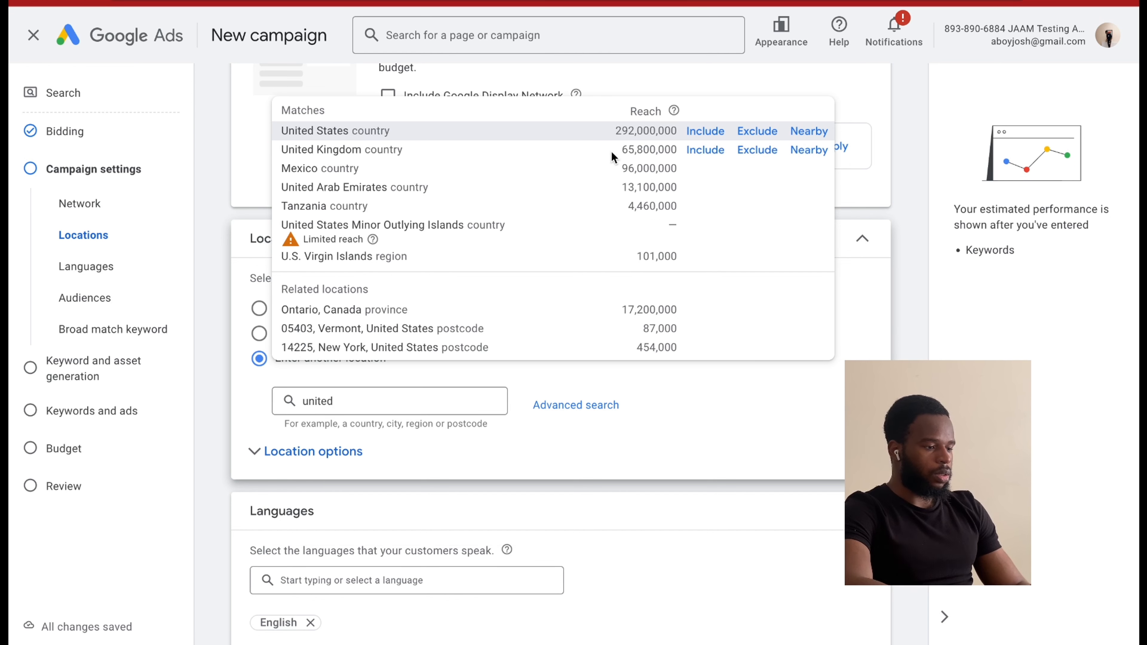
click(705, 131)
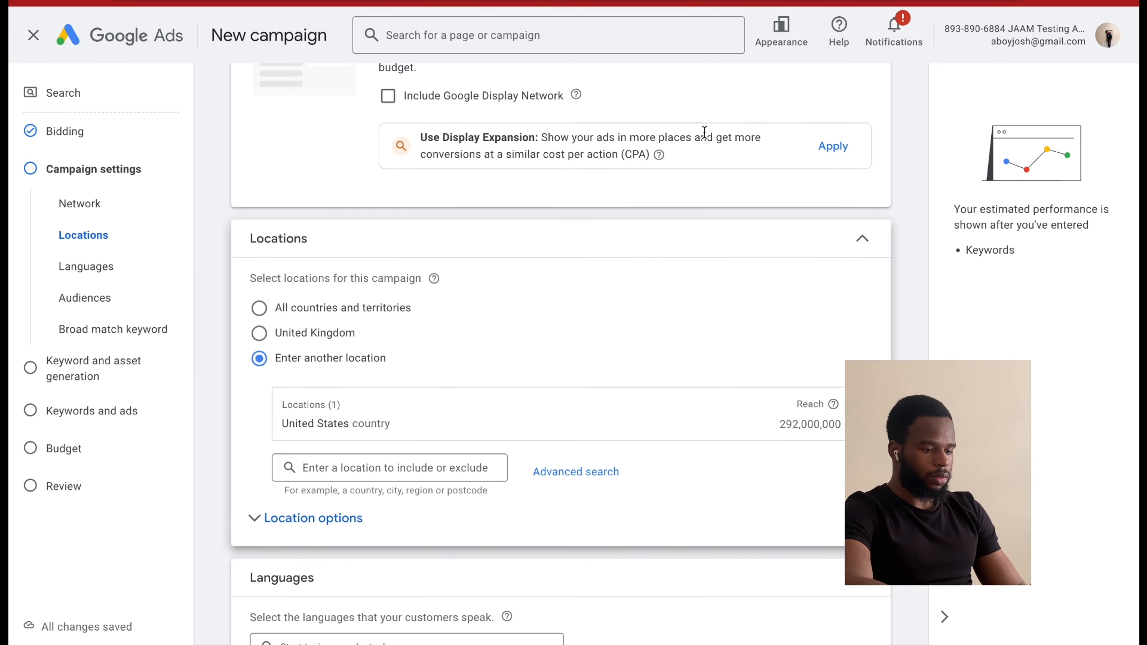
Set the location options to Presence, covering people in or regularly in the included locations.
click(345, 518)
scroll(360, 521, down, 2)
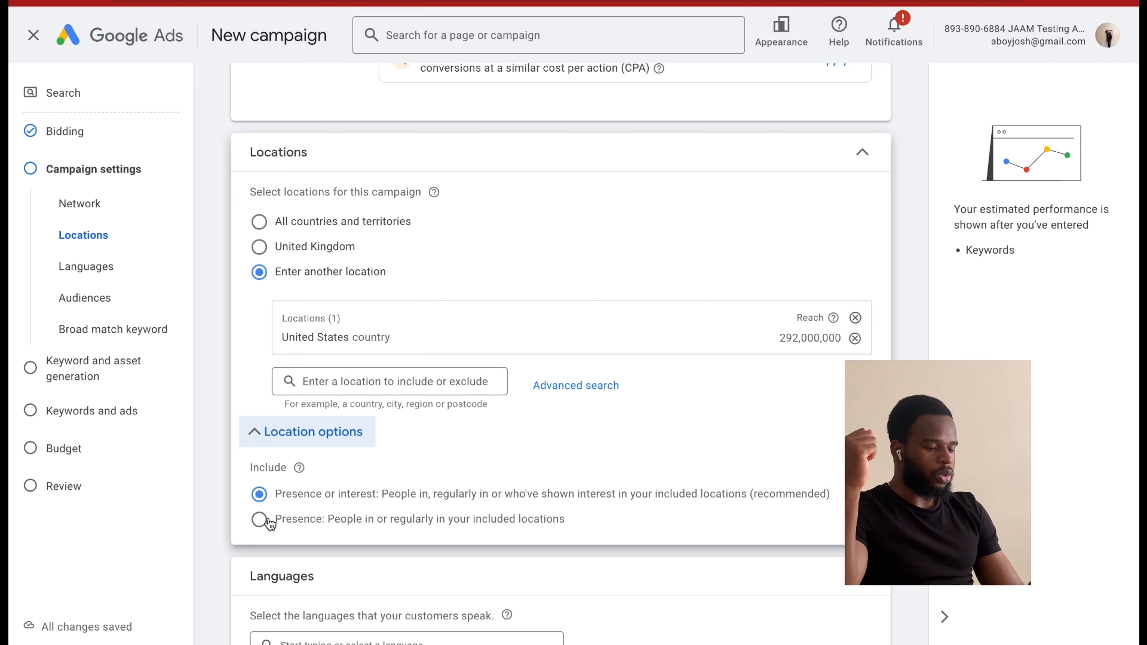
click(261, 524)
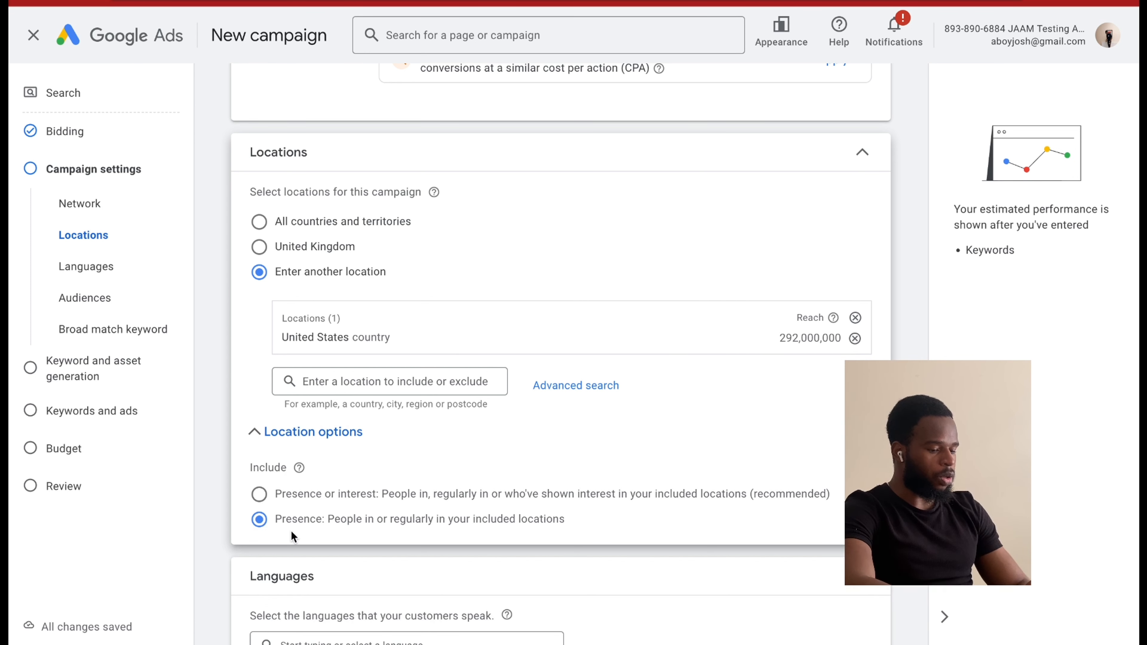
Examine the campaign's audience segments and ad rotation options.
scroll(371, 520, down, 5)
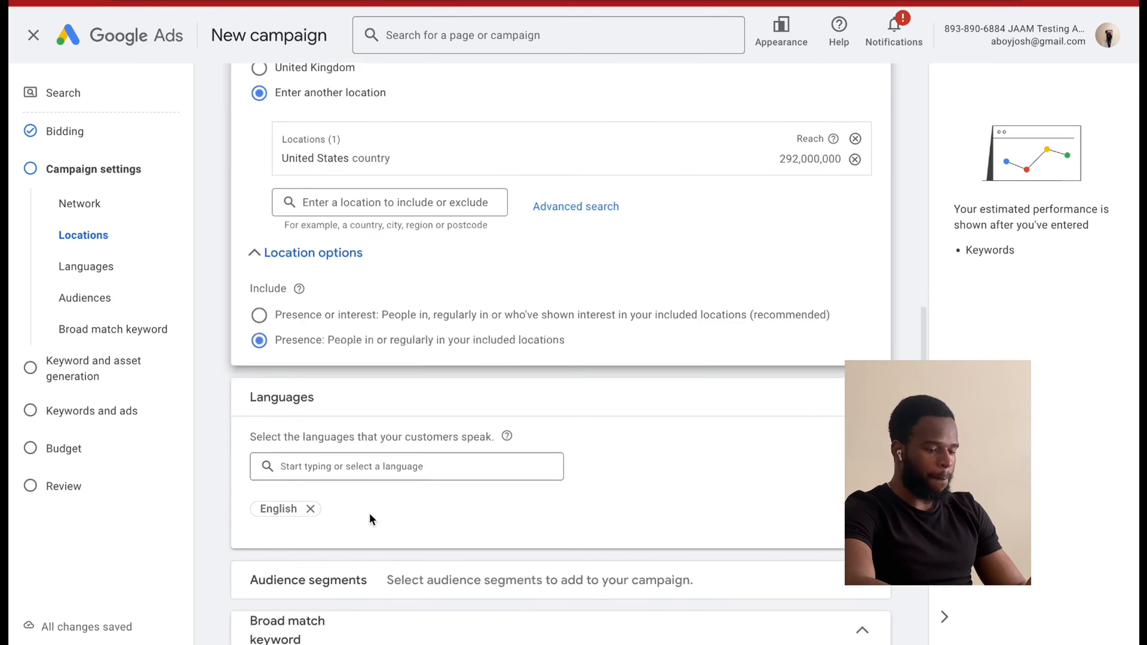
scroll(323, 459, down, 2)
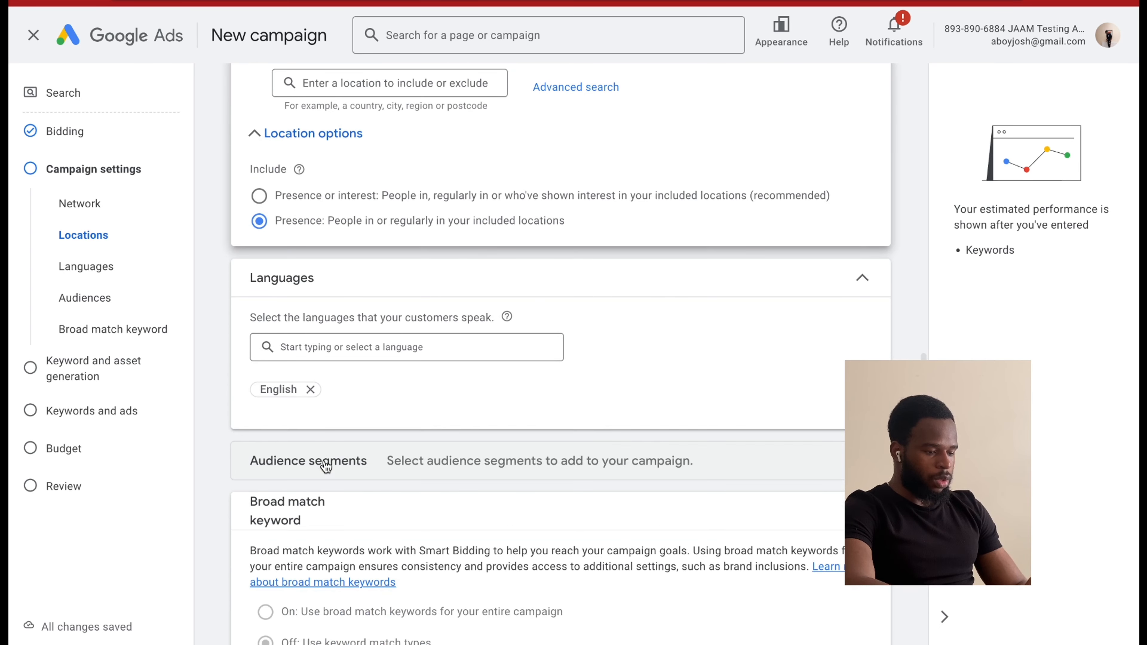
scroll(470, 460, down, 2)
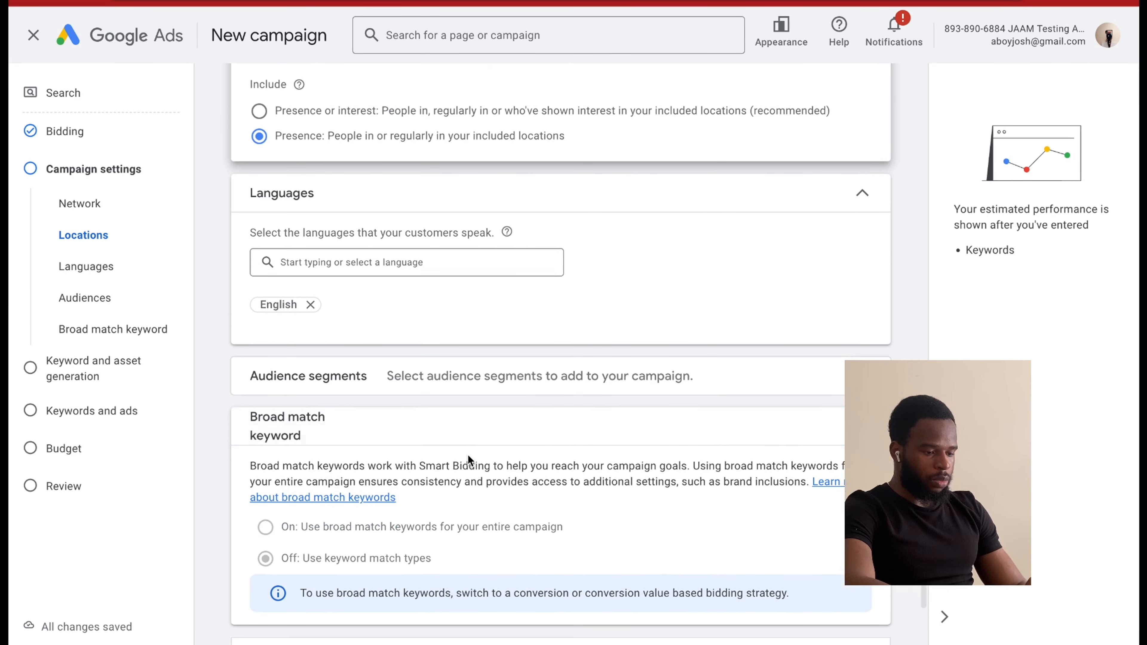
click(488, 382)
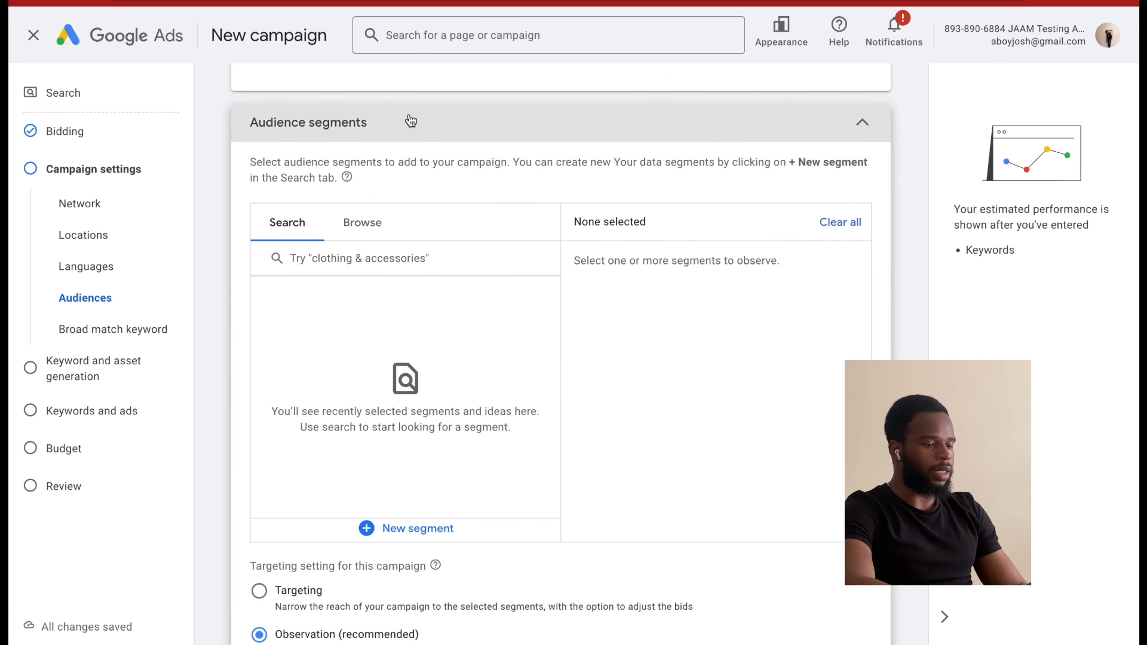
click(408, 121)
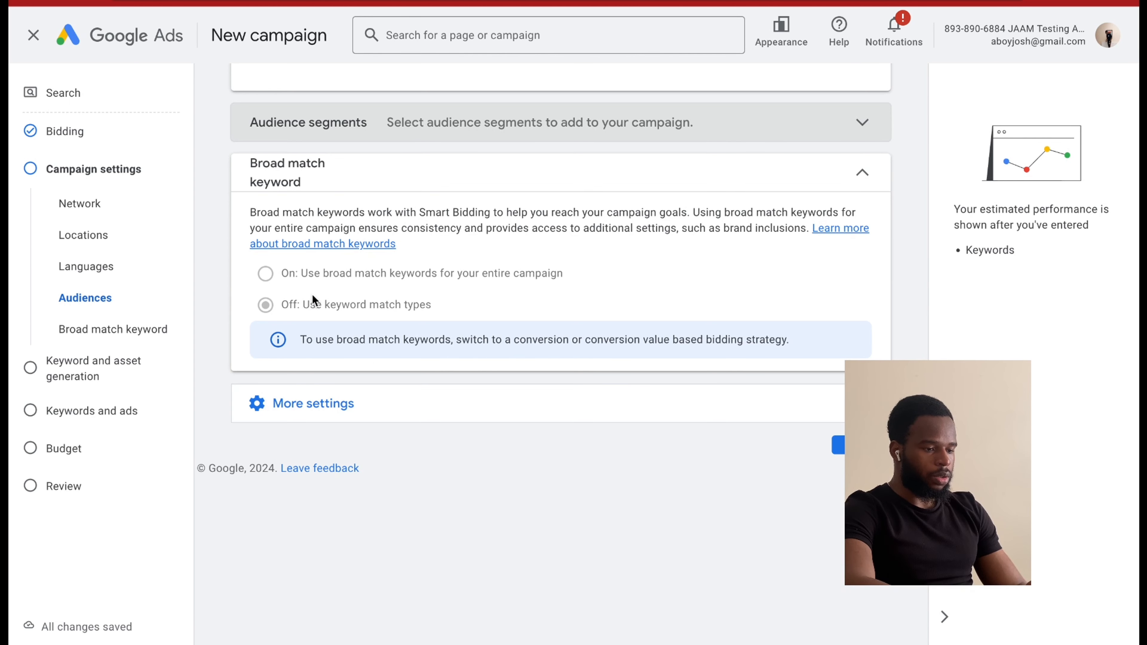
click(300, 415)
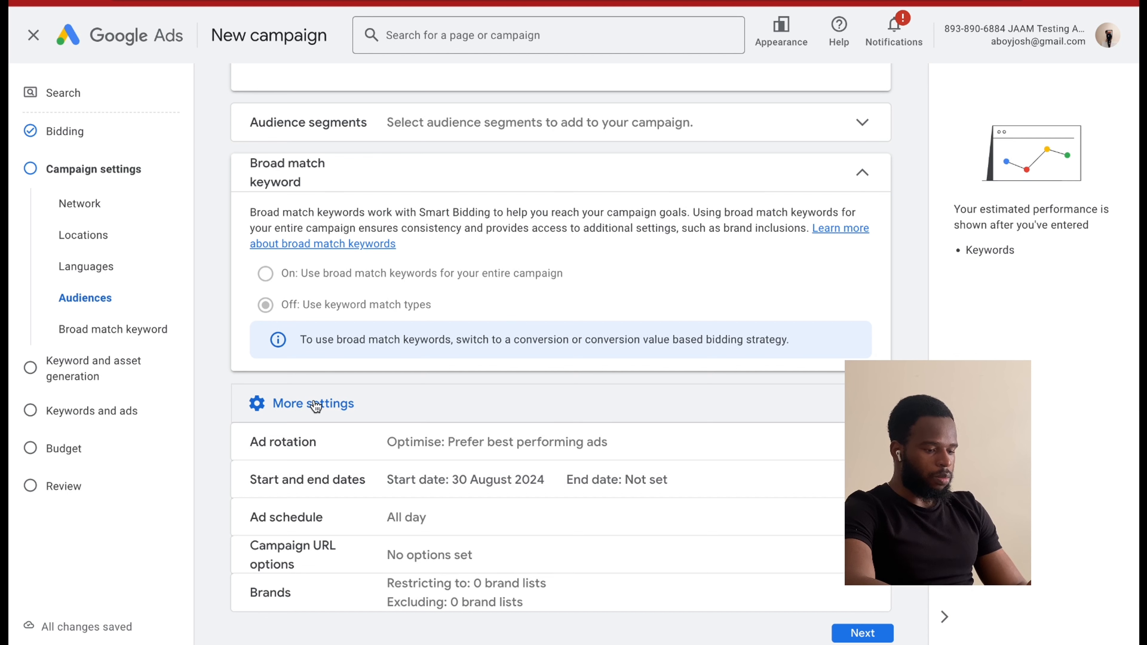
click(472, 448)
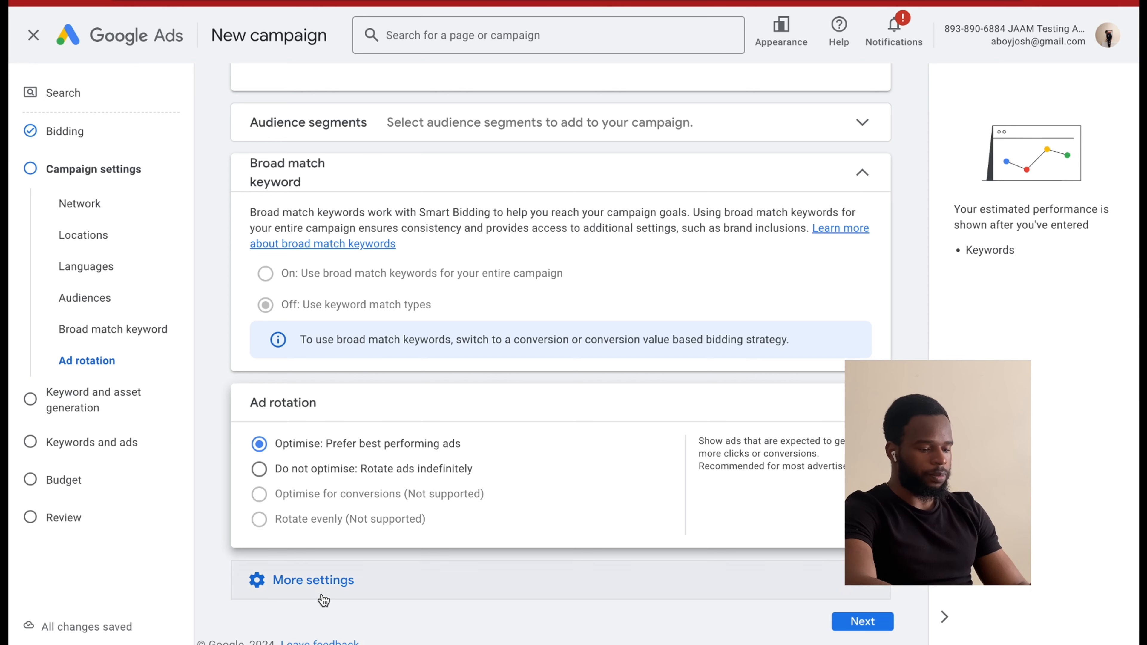
Set the campaign's start date to 31 Aug 2024.
click(316, 583)
scroll(334, 565, down, 3)
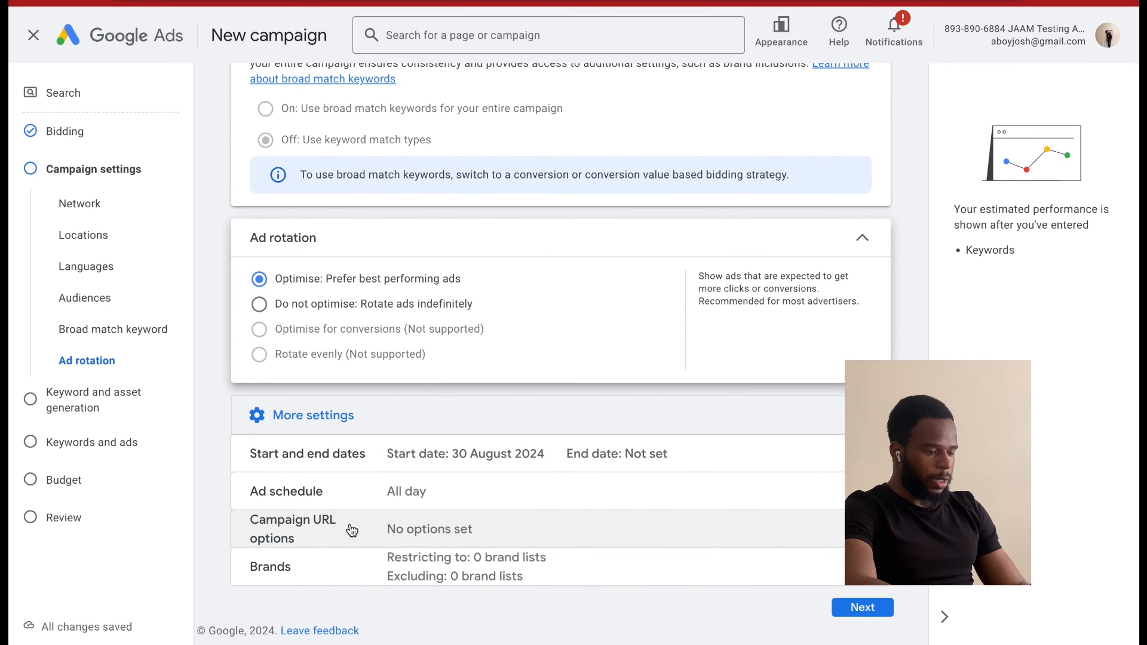
click(487, 460)
scroll(441, 507, down, 3)
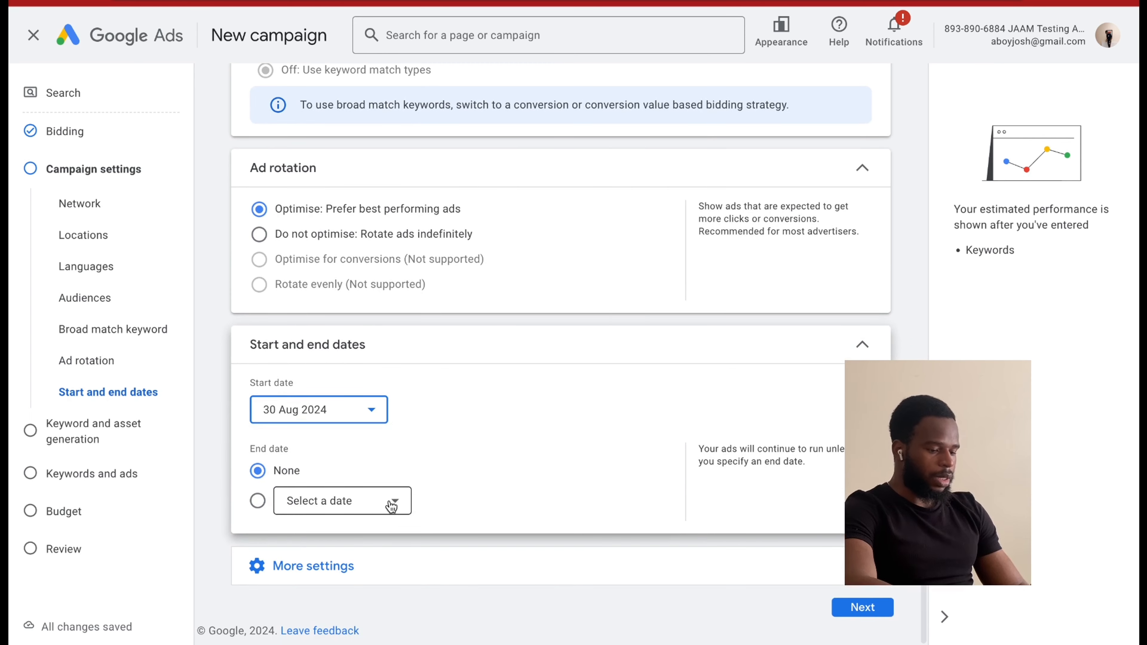
click(329, 417)
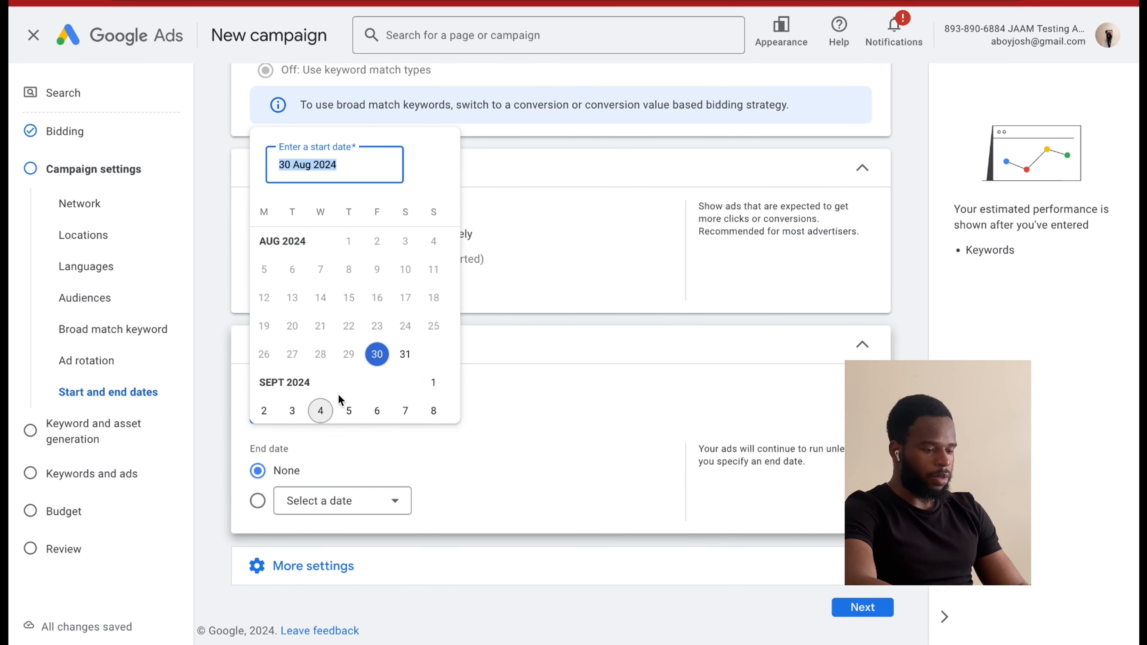
click(405, 355)
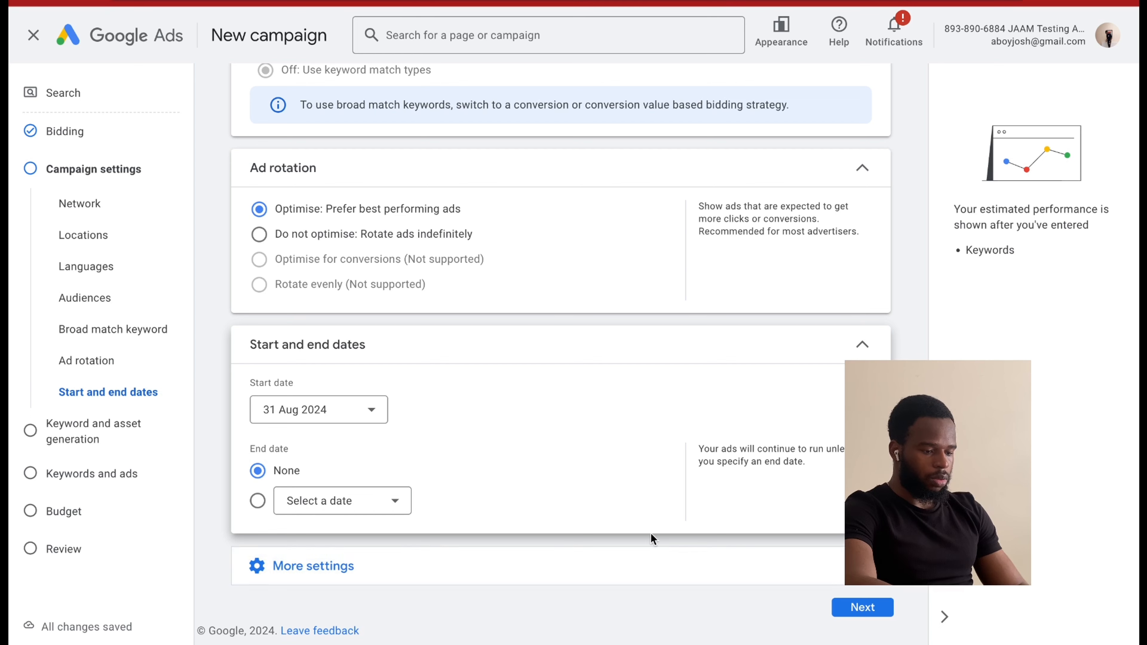
Open the ad schedule among the additional campaign settings and set its start time to 07:00.
click(333, 560)
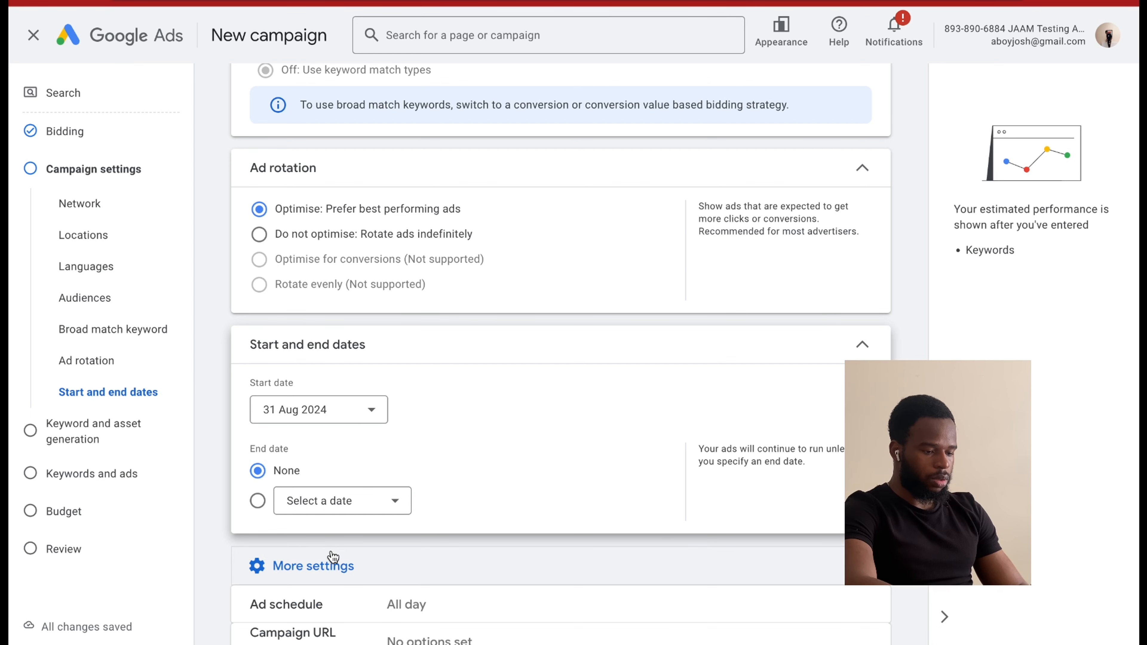
scroll(384, 484, down, 2)
scroll(383, 484, down, 1)
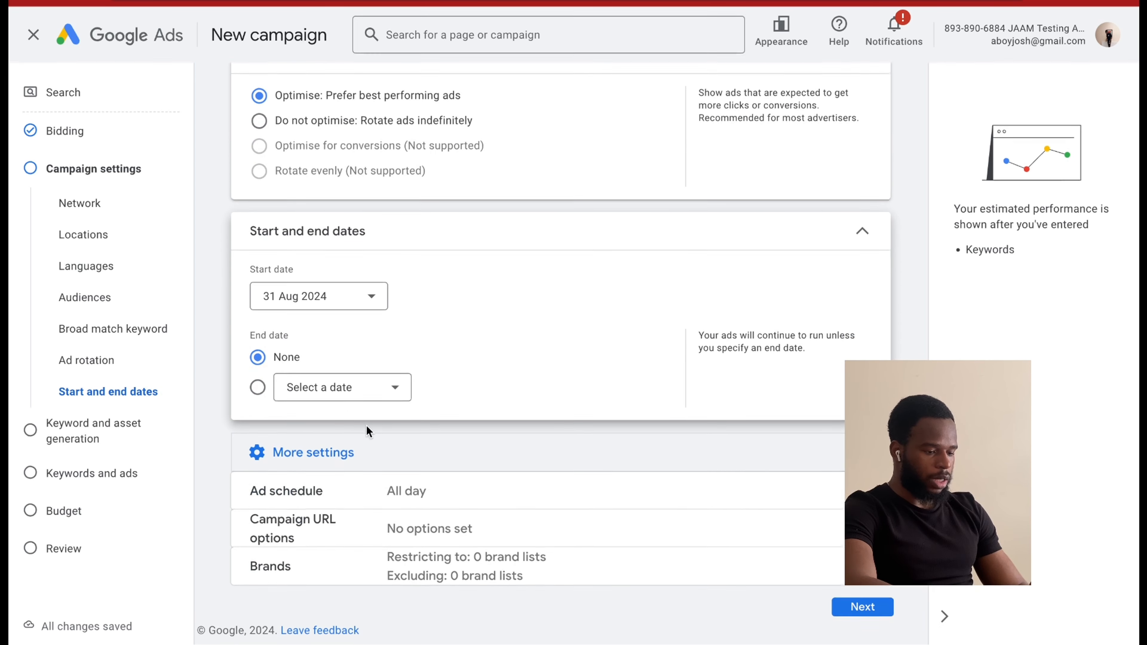
click(416, 501)
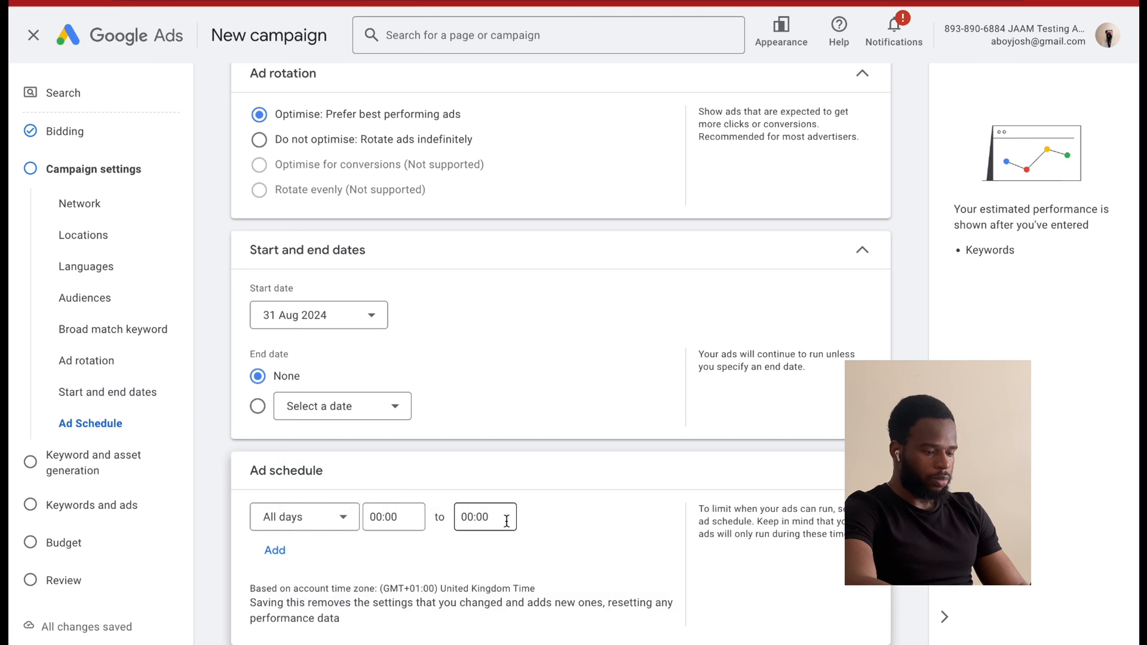
scroll(503, 499, down, 1)
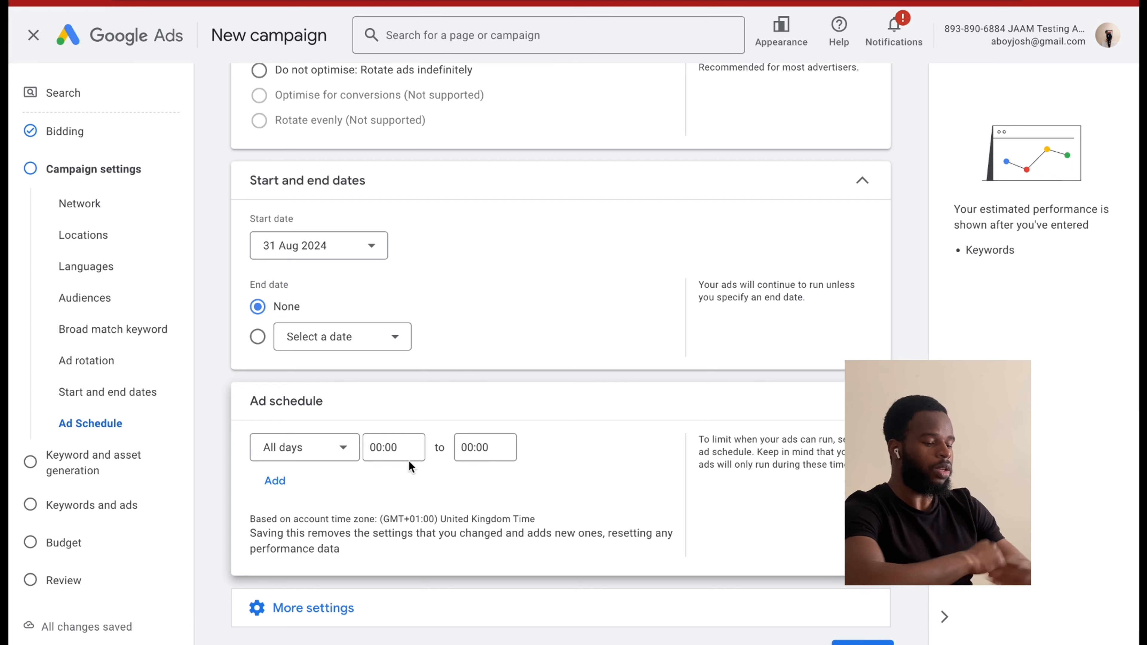
click(388, 443)
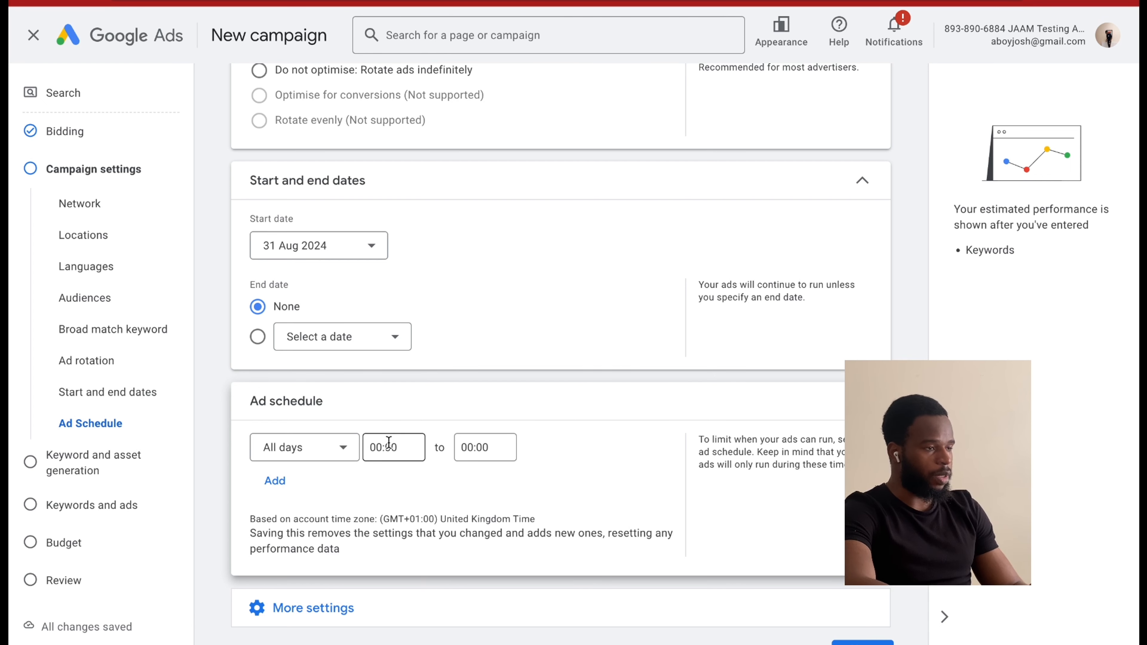
click(387, 446)
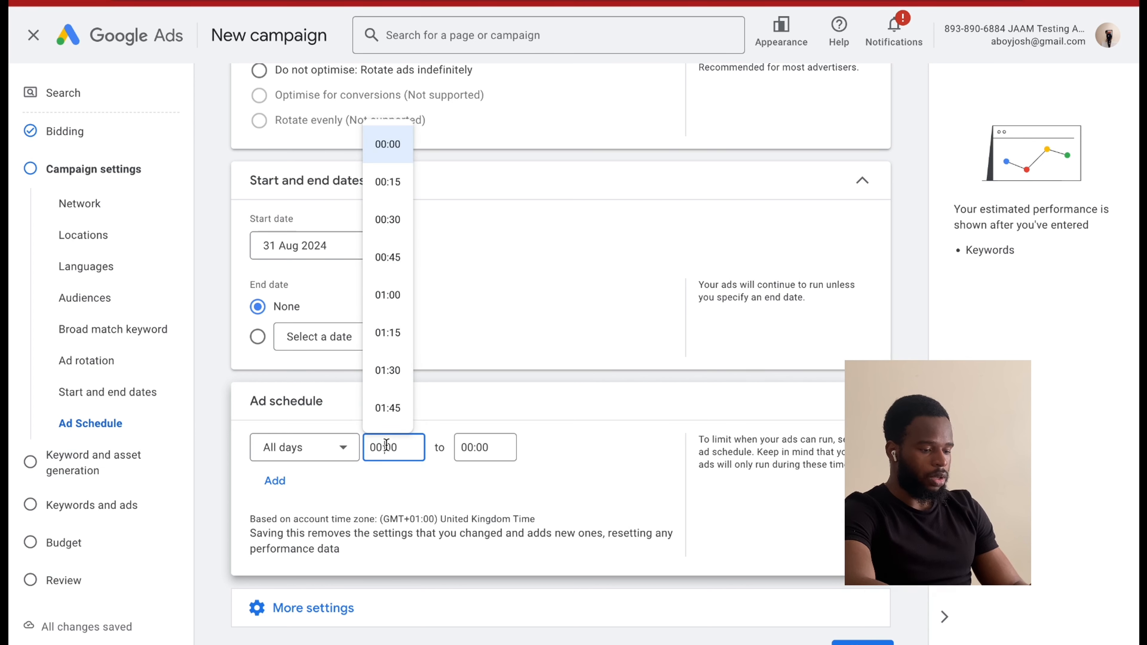
scroll(397, 348, down, 12)
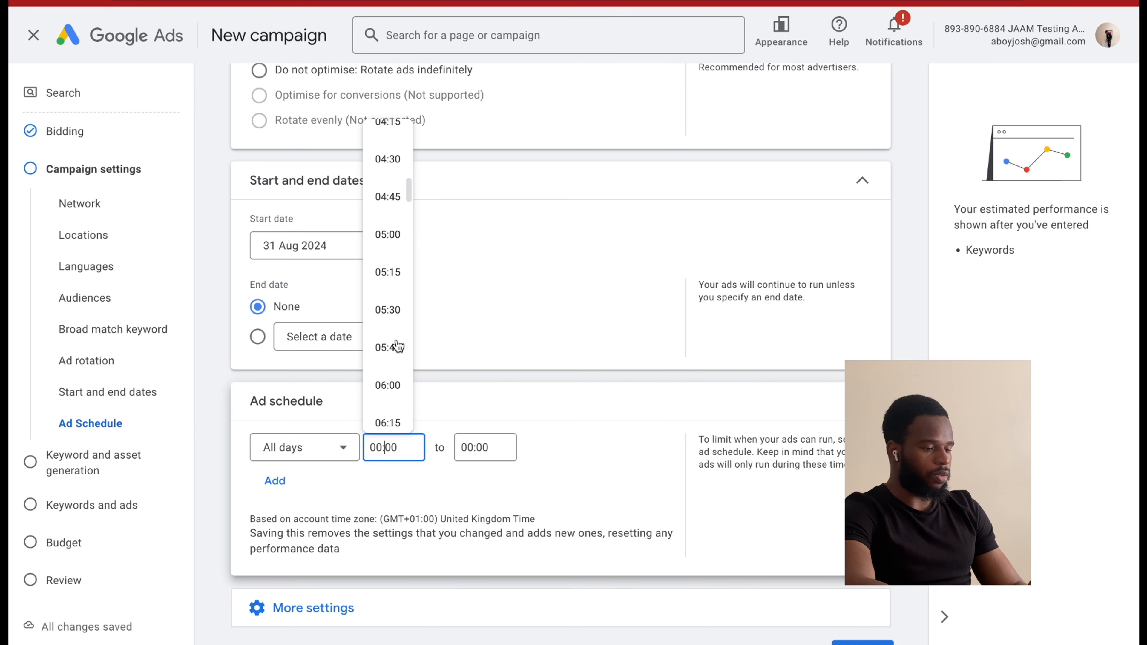
scroll(397, 345, down, 8)
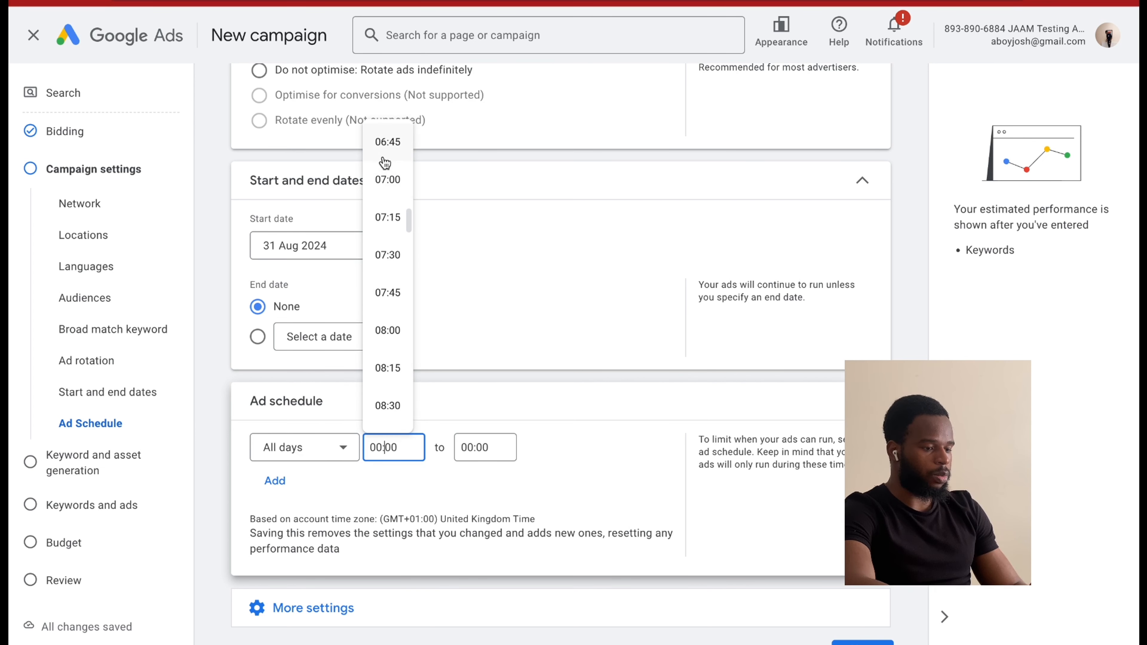
click(386, 180)
Set the ad schedule's end time to 21:00 and limit it to Mondays - Fridays.
click(472, 446)
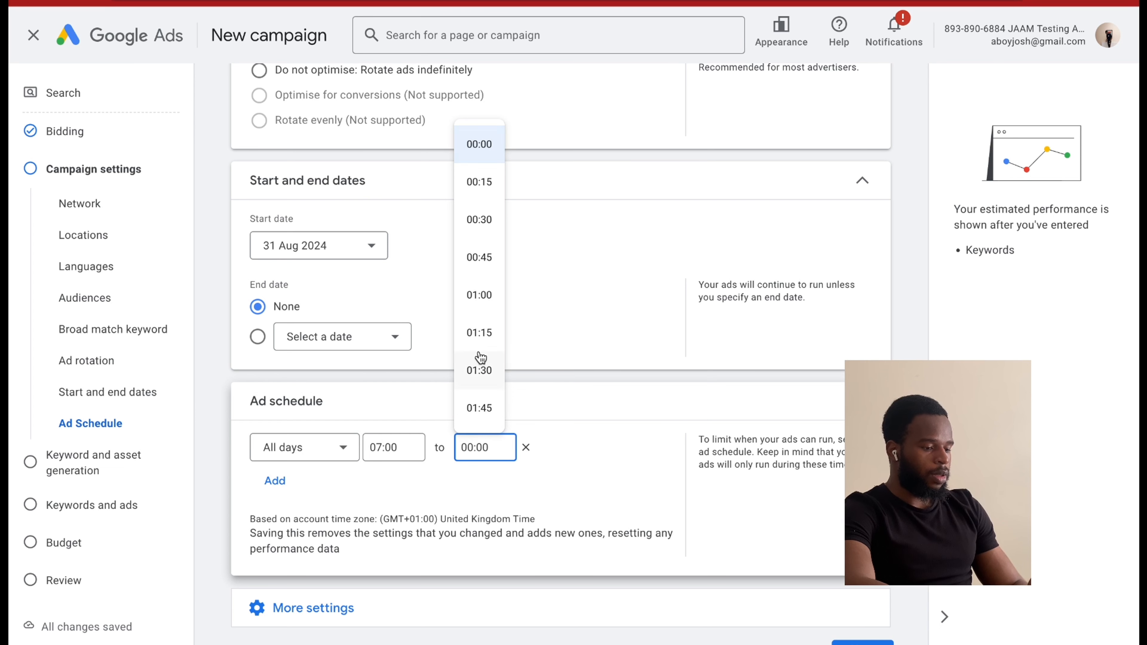
scroll(481, 355, down, 20)
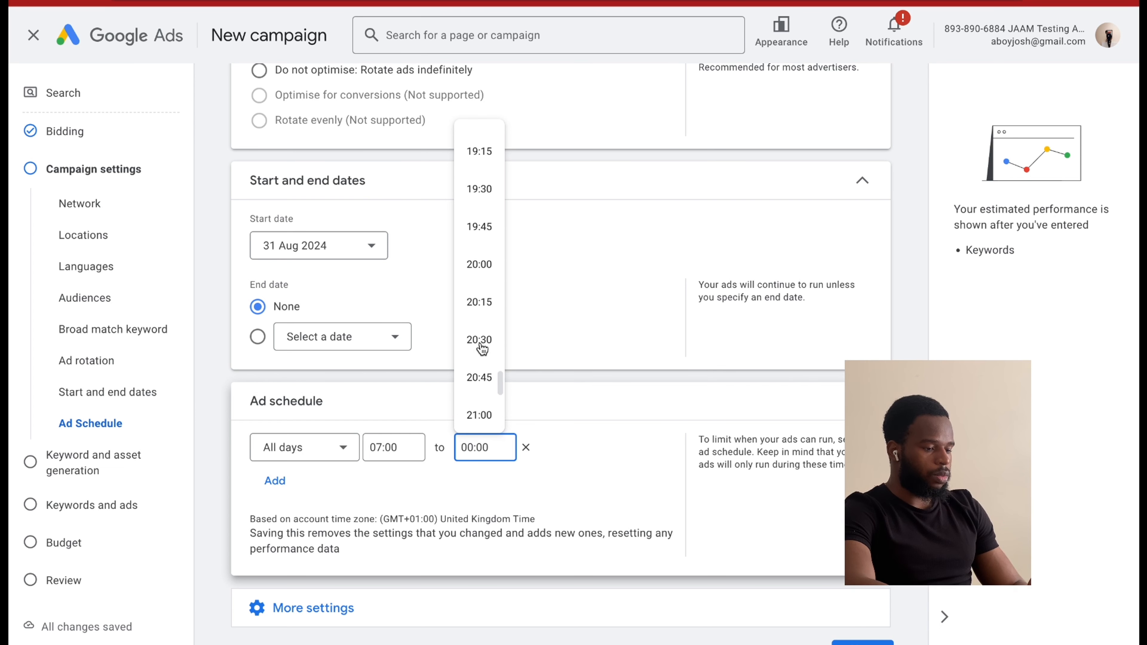
scroll(481, 348, down, 2)
click(482, 309)
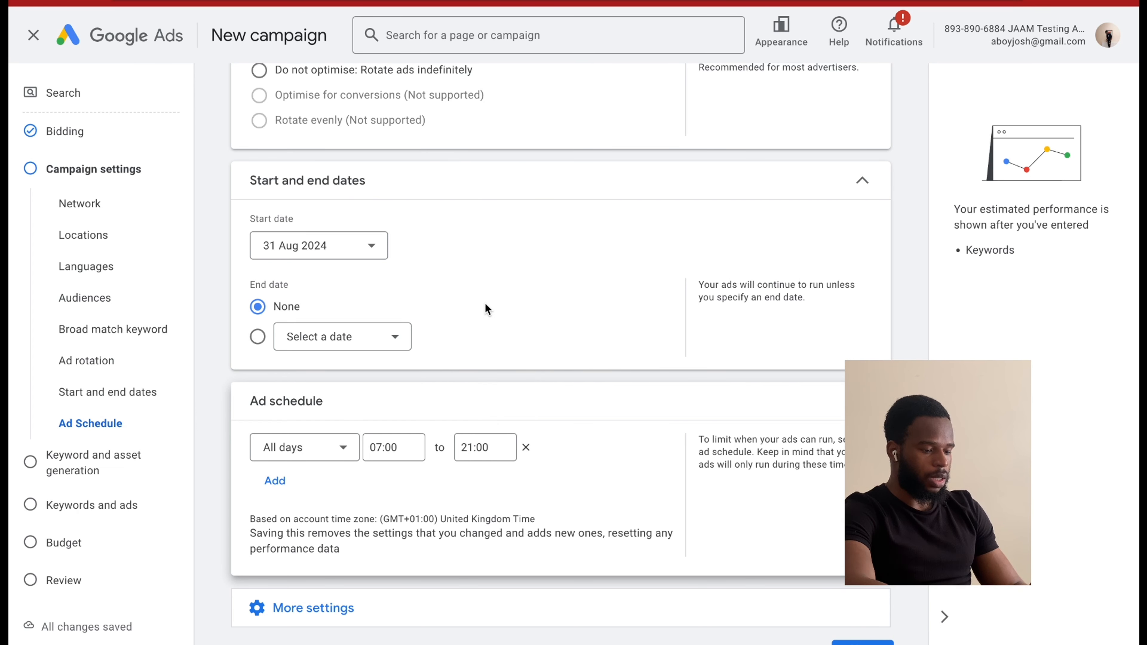
click(316, 440)
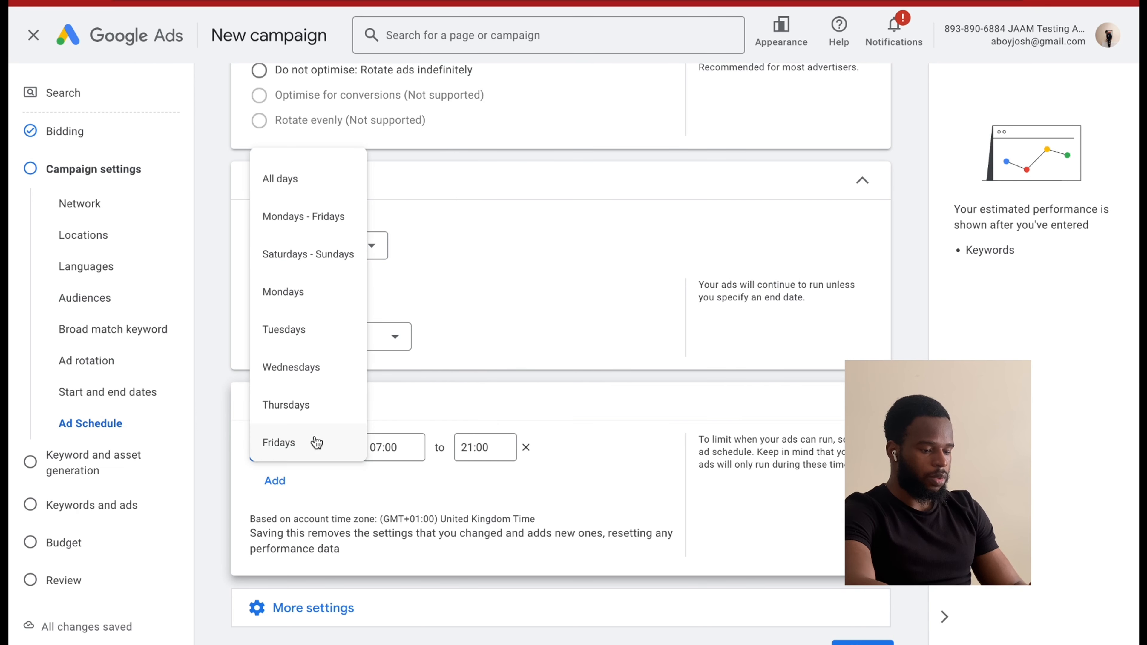
click(329, 219)
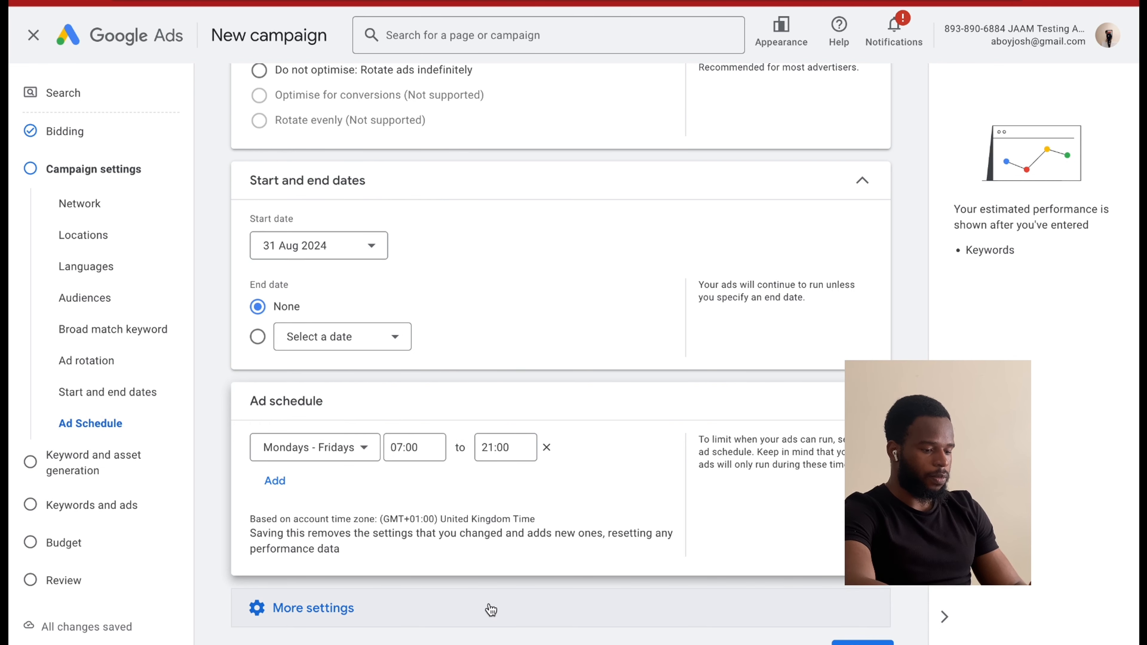
scroll(491, 610, down, 1)
click(290, 440)
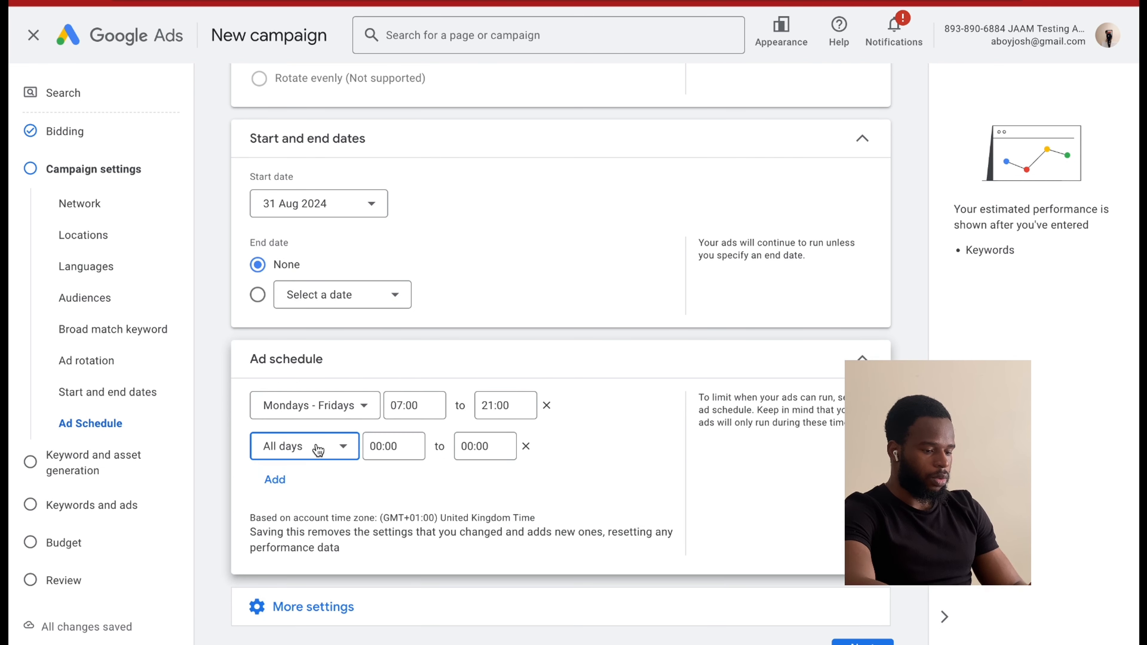
click(526, 446)
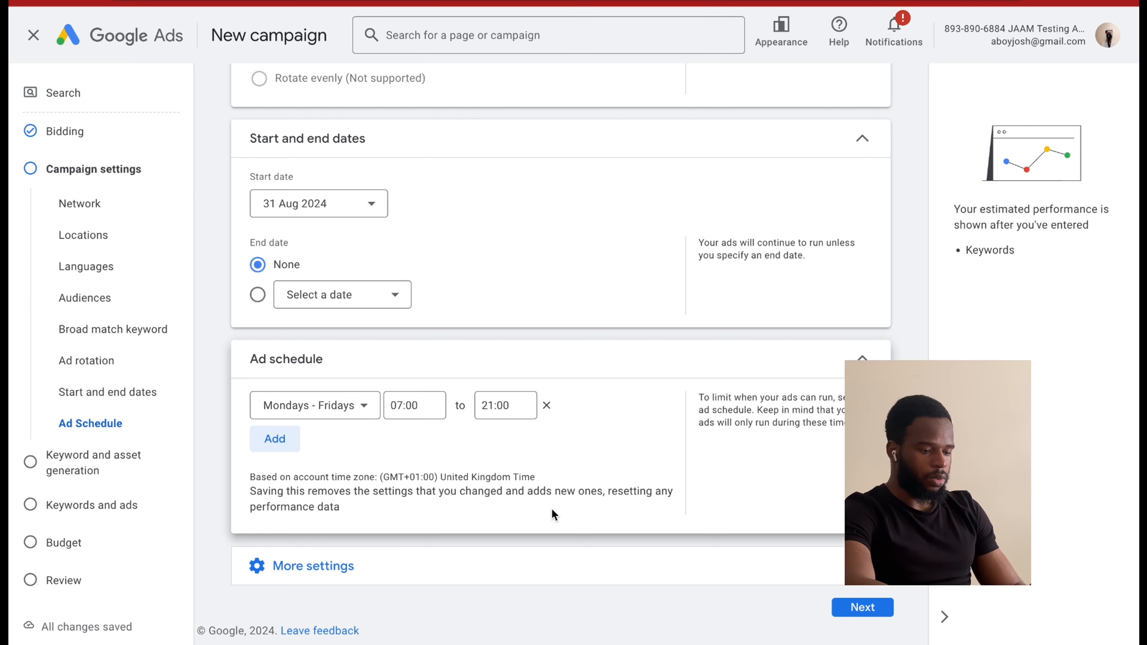
Check the remaining additional campaign settings and continue to keyword and asset generation.
click(335, 562)
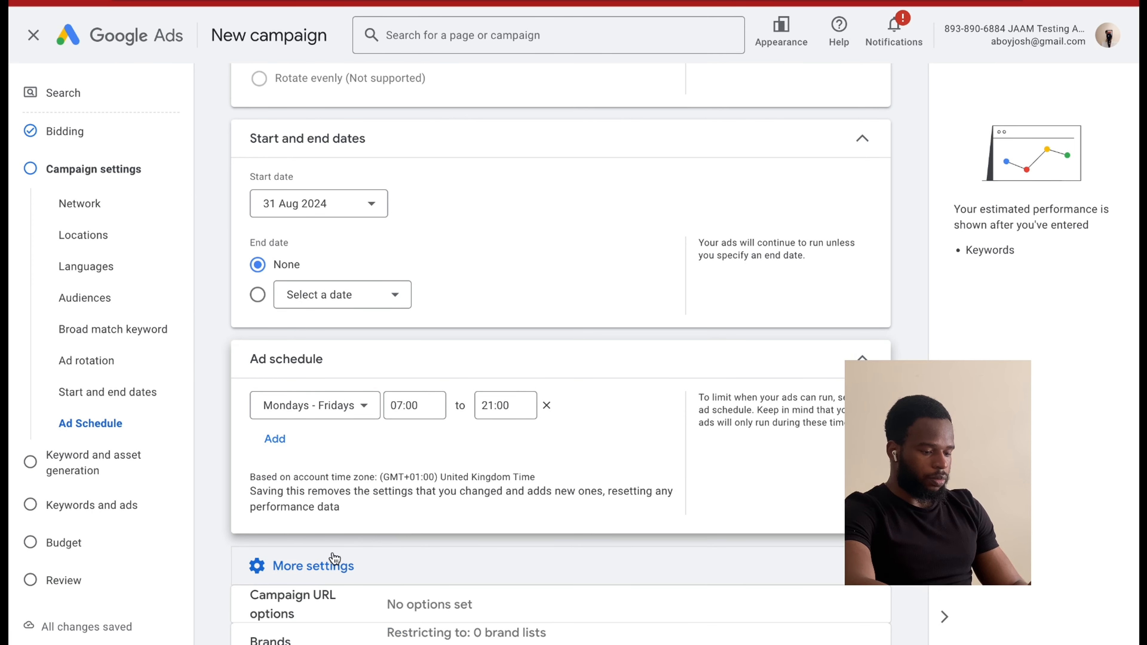
scroll(335, 563, down, 2)
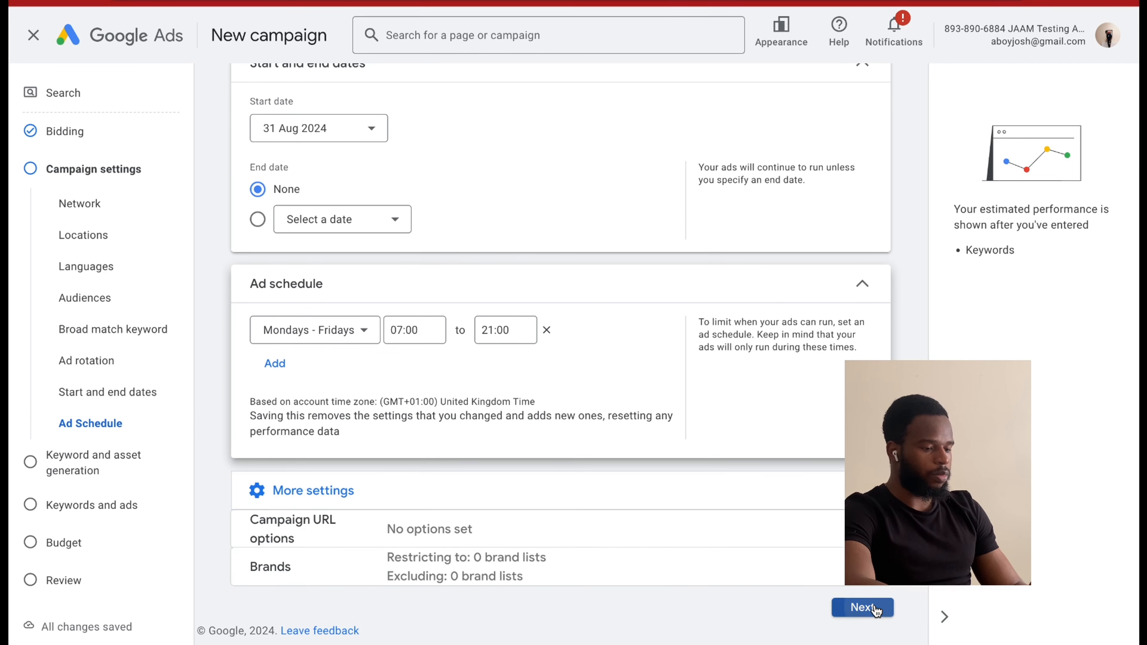
click(862, 607)
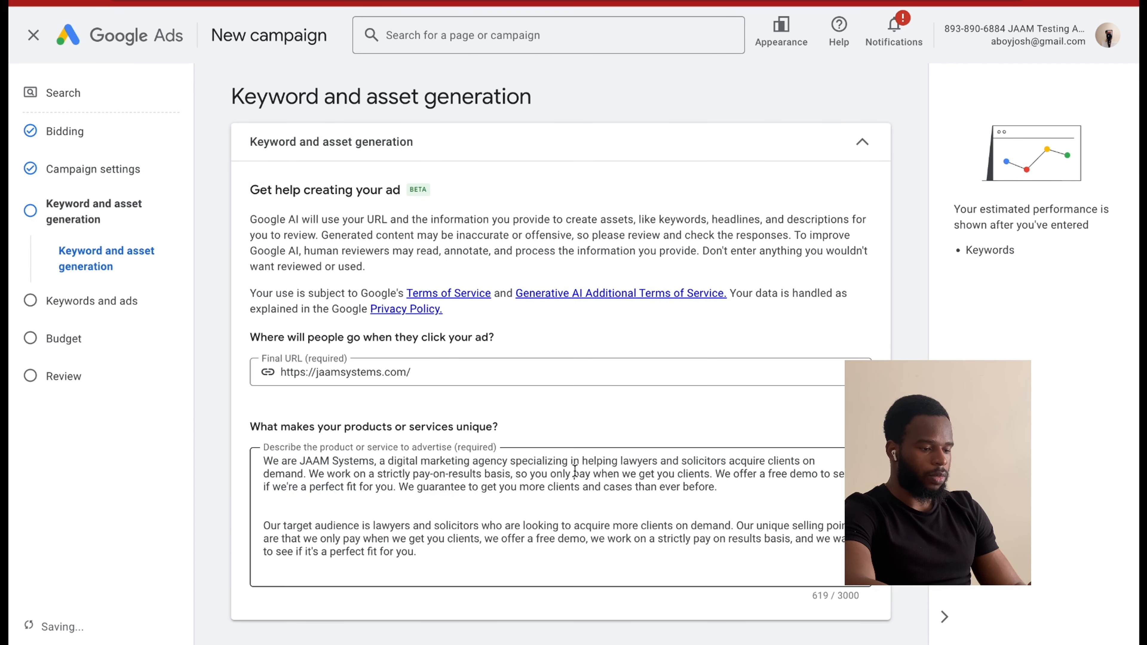
Check the final URL and business description, and generate the keywords and ad assets from them.
scroll(622, 480, down, 1)
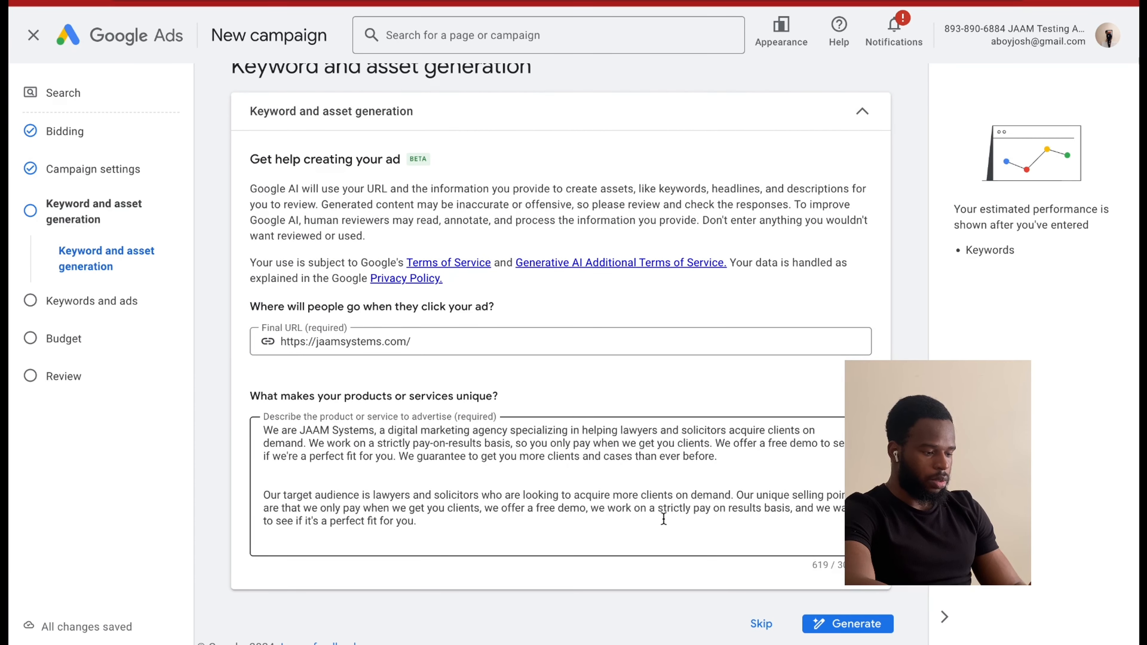
scroll(714, 453, up, 1)
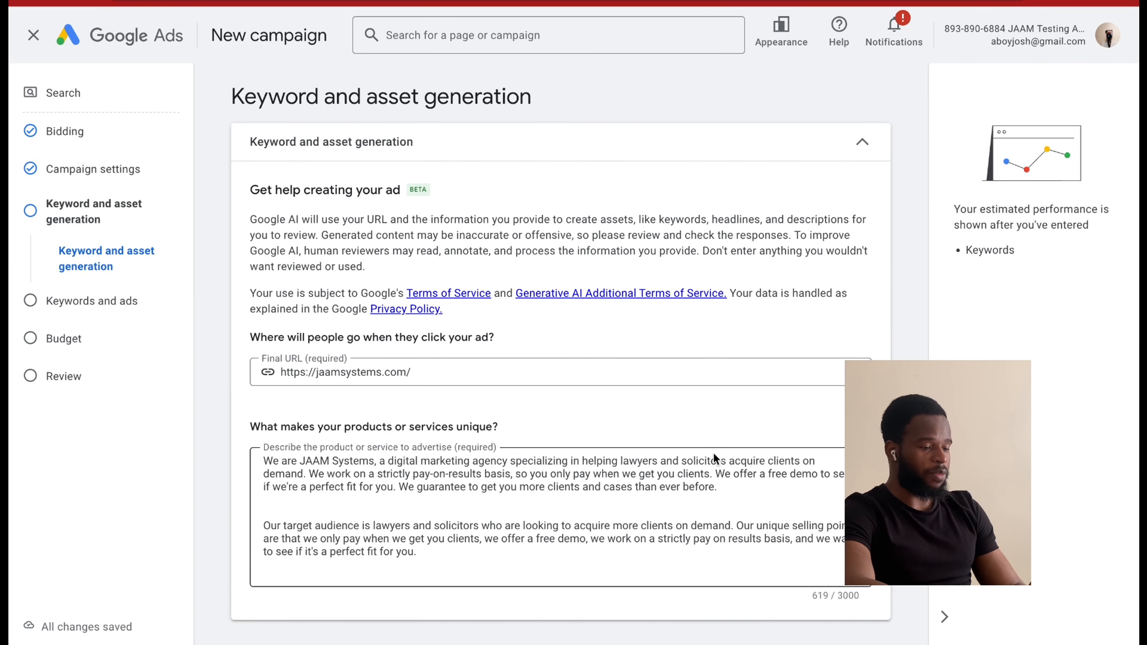
scroll(714, 452, down, 1)
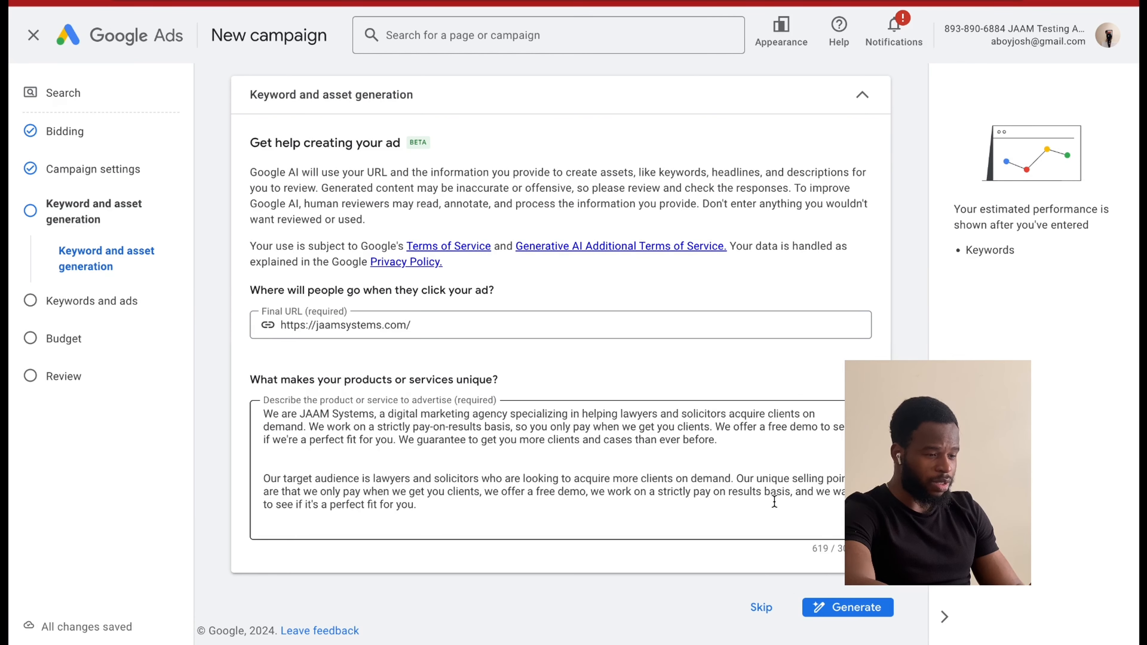
click(832, 608)
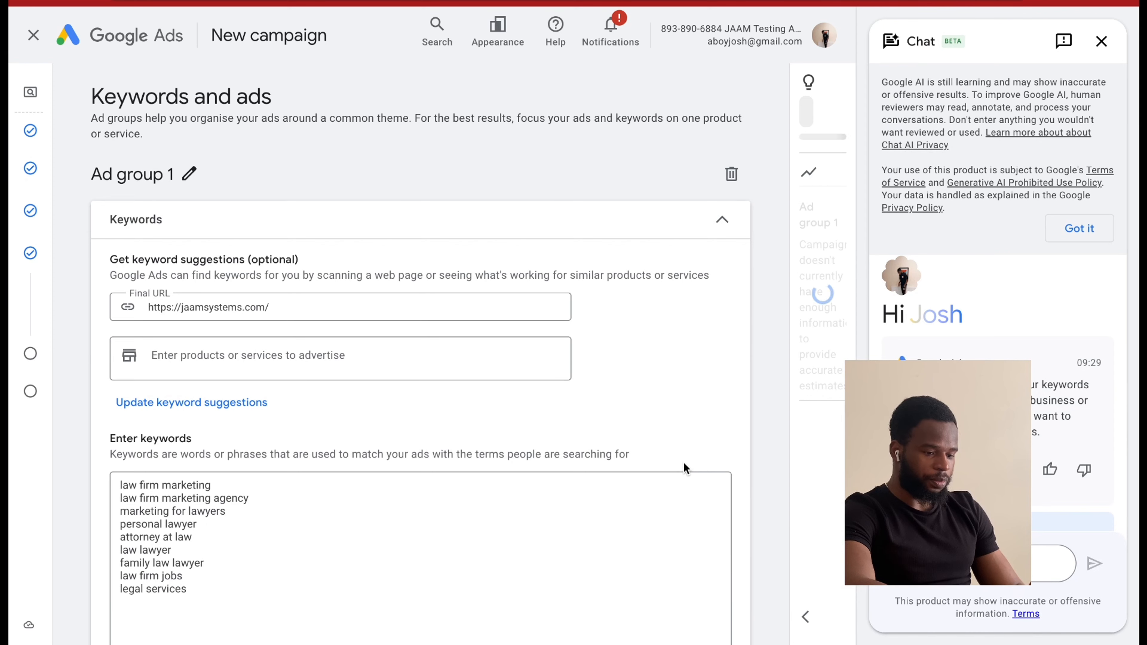
Review the generated keywords, ad strength, headlines and ad preview for Ad group 1.
scroll(642, 466, down, 2)
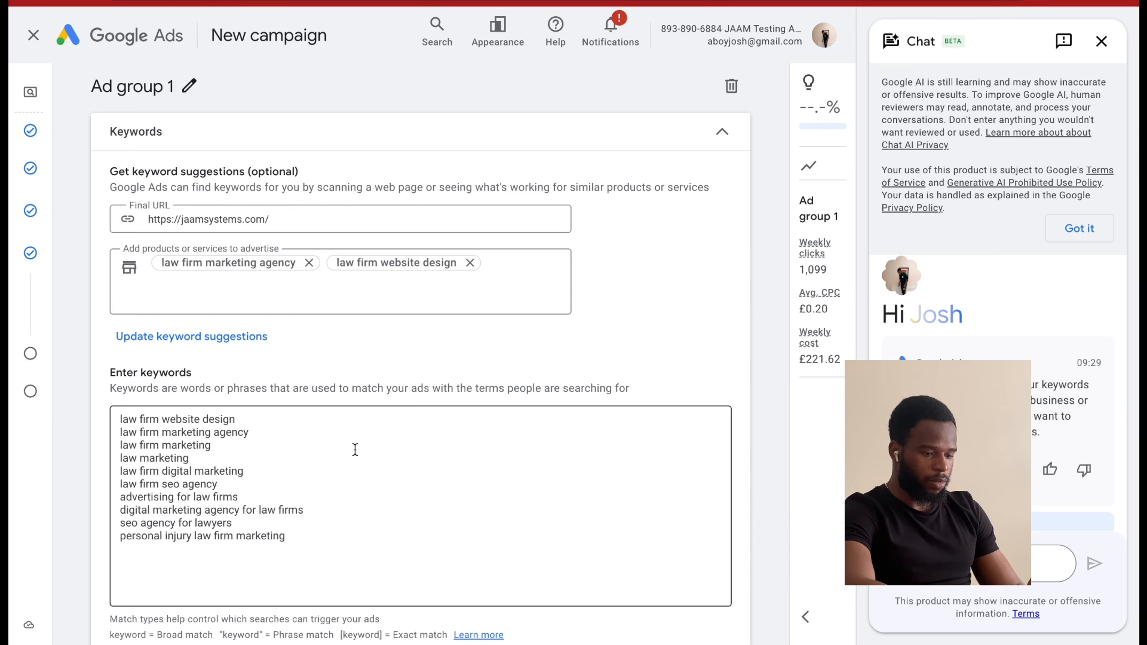
scroll(355, 450, down, 3)
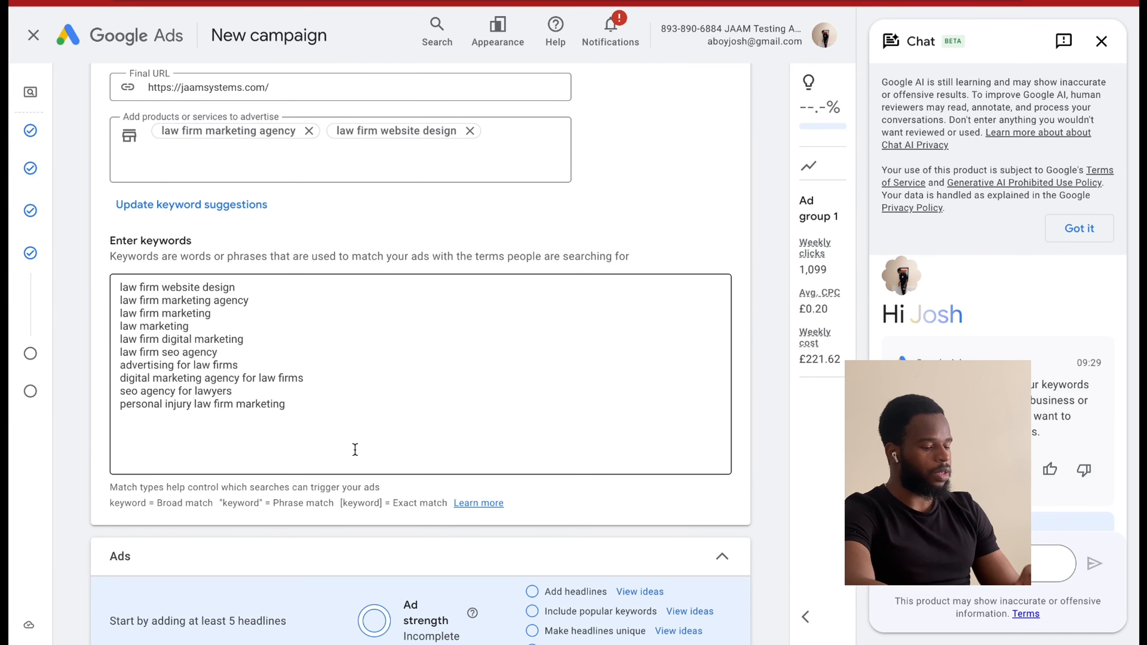
scroll(361, 449, down, 10)
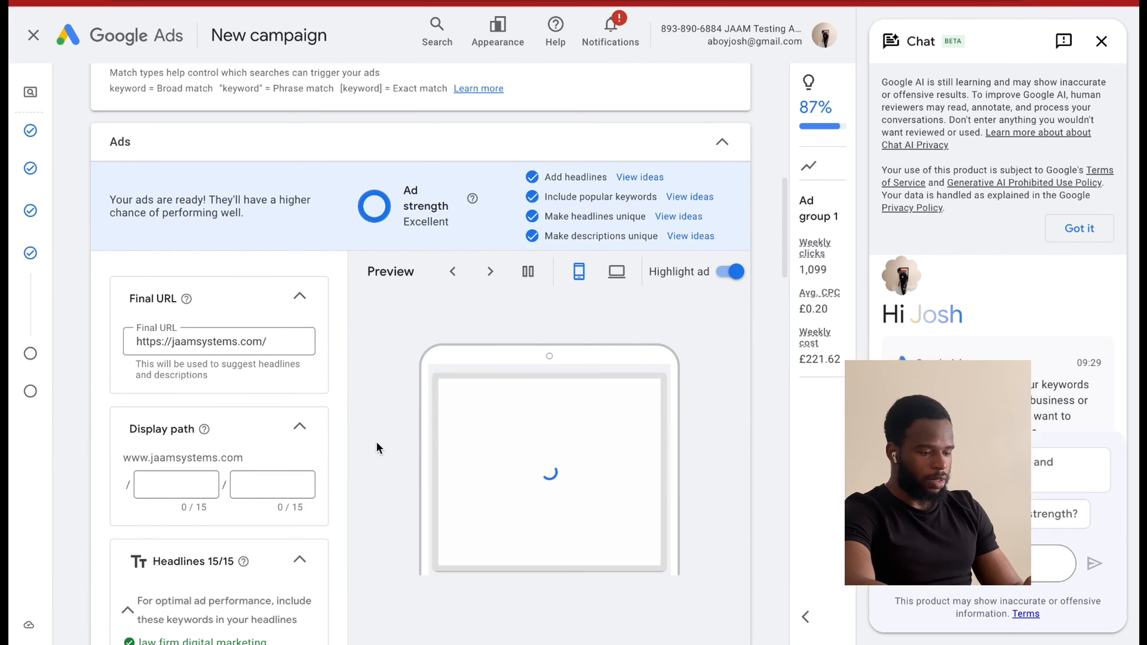
scroll(379, 449, down, 10)
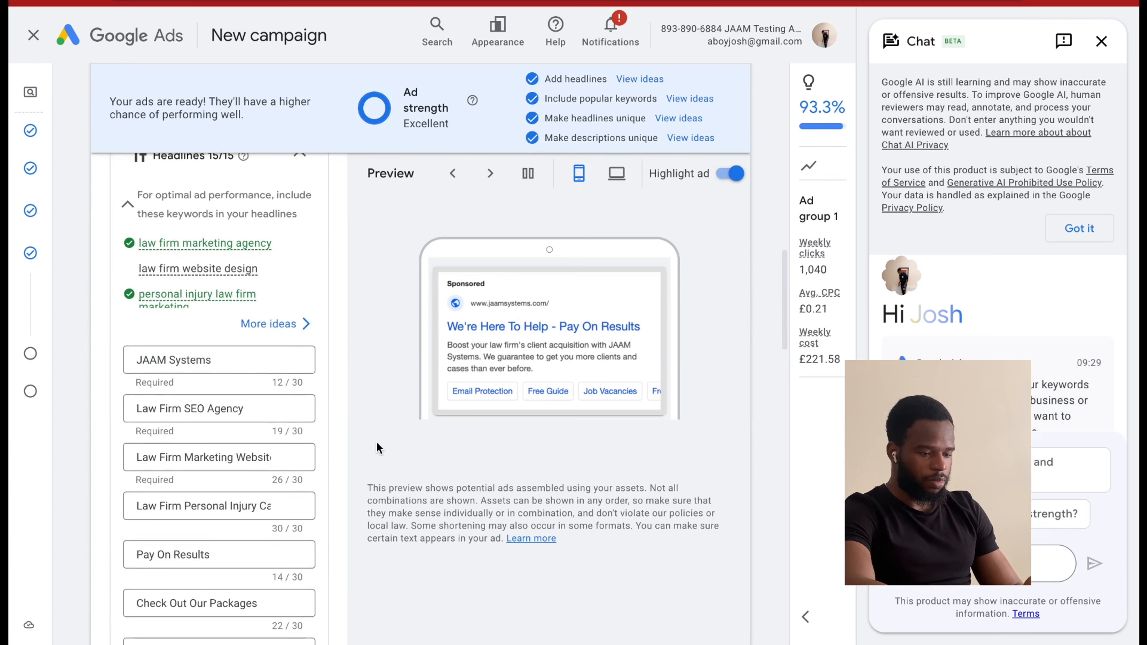
scroll(378, 448, down, 2)
scroll(300, 441, up, 10)
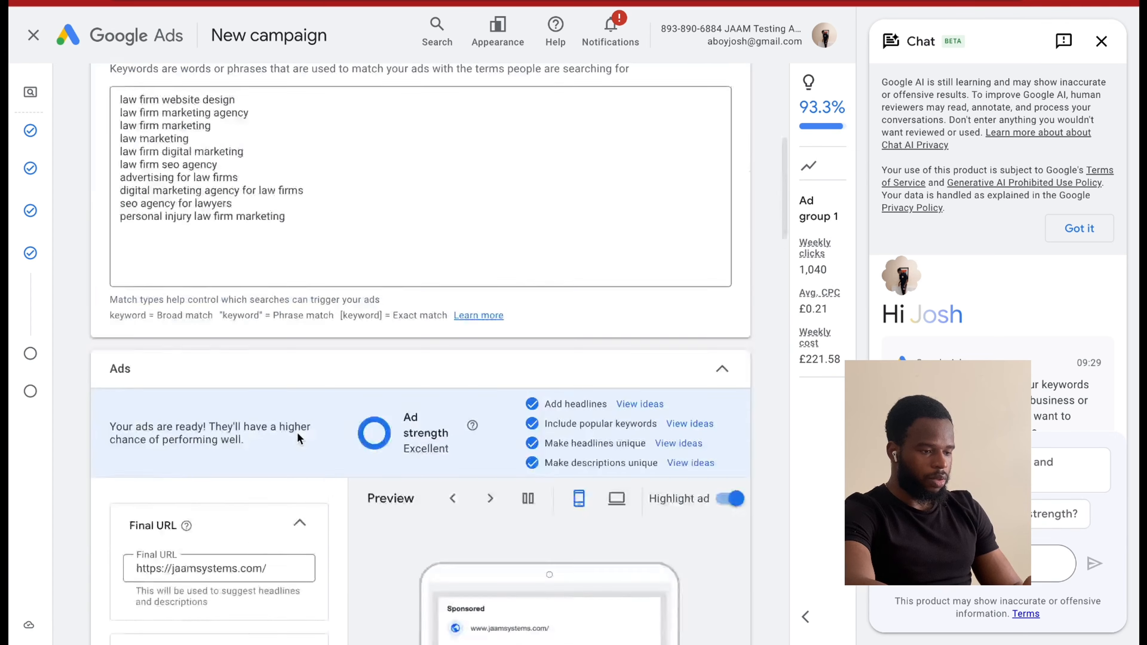
scroll(296, 432, up, 6)
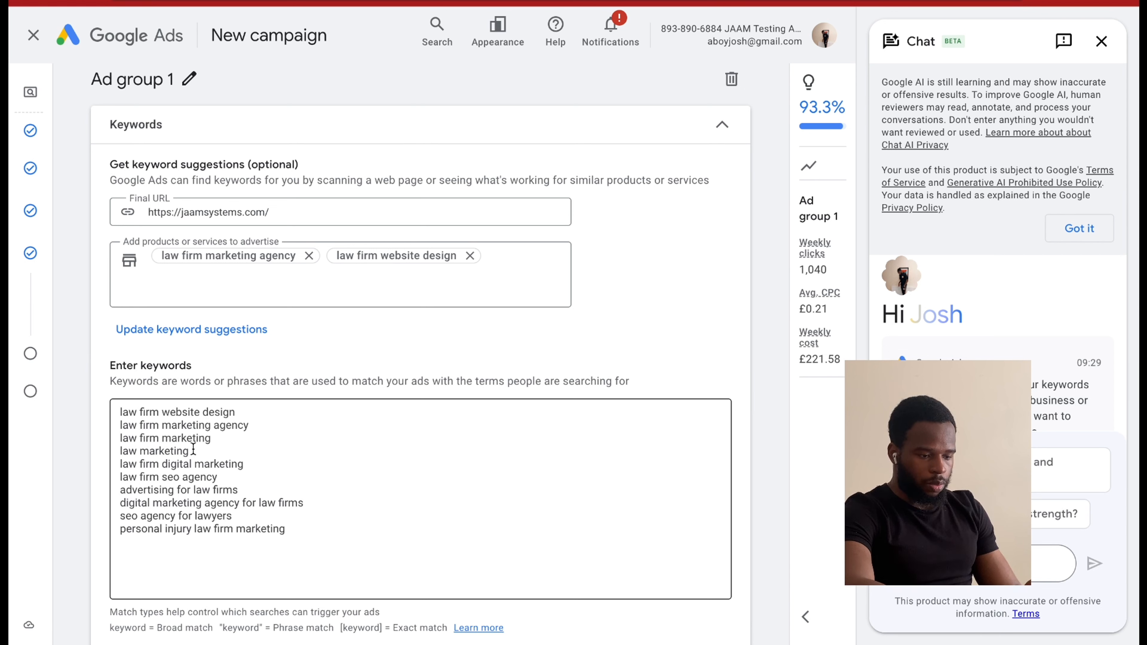
Reduce the ad group's keyword list to the single keyword law firm marketing agency, leaving no blank line above it.
drag(239, 412, 118, 412)
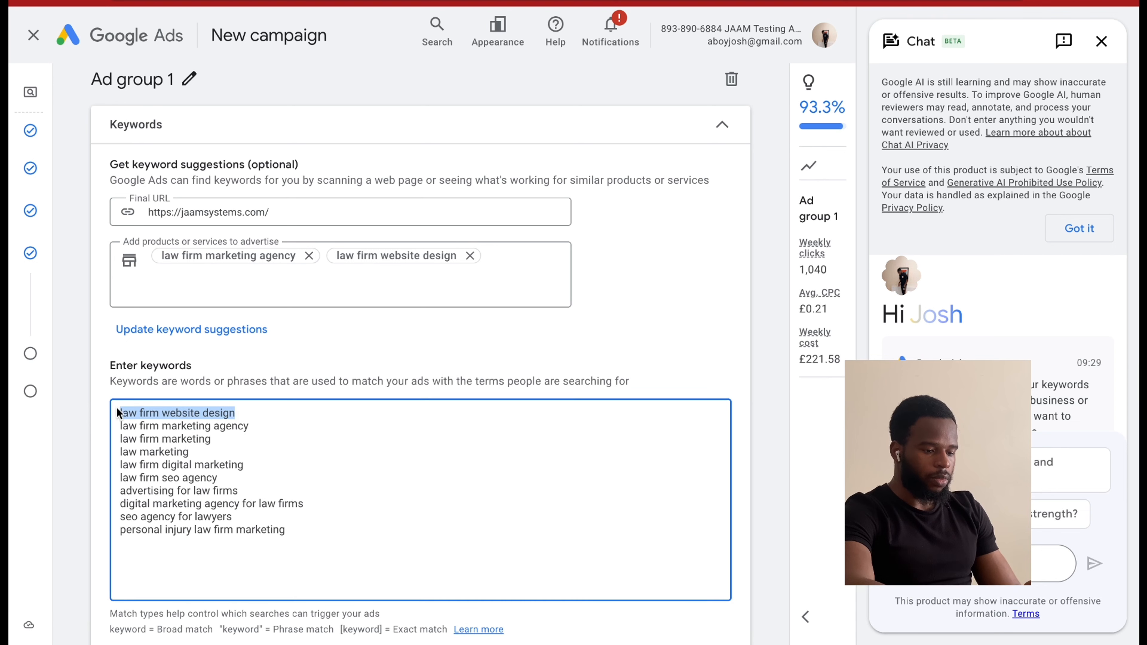
key(BackSpace)
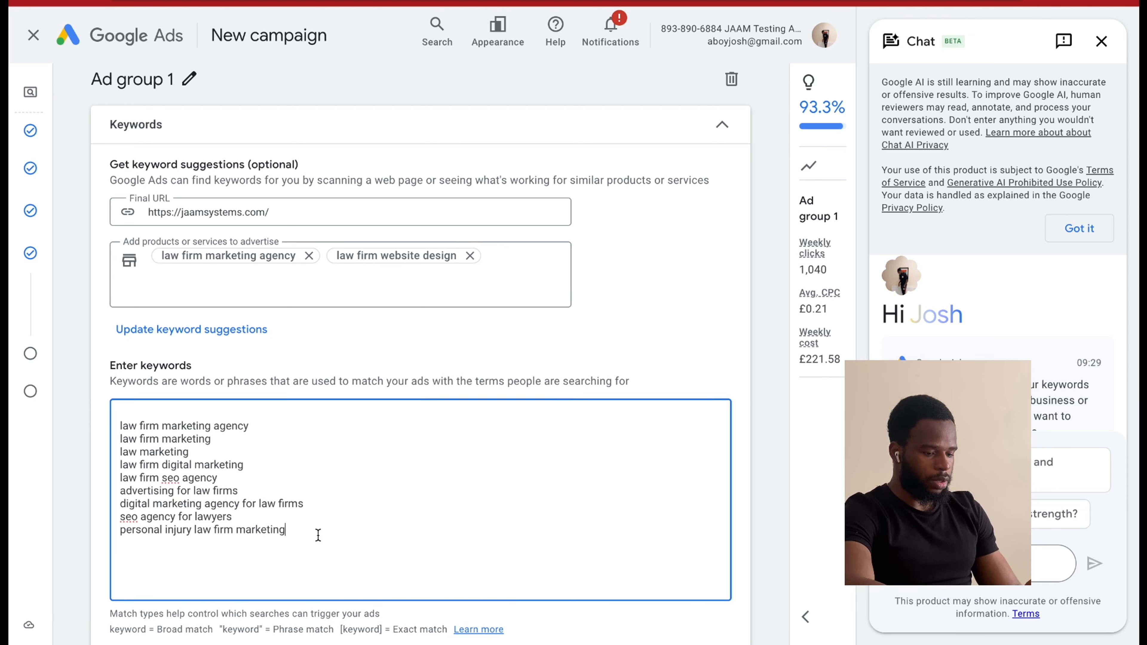
drag(317, 532, 116, 436)
key(BackSpace)
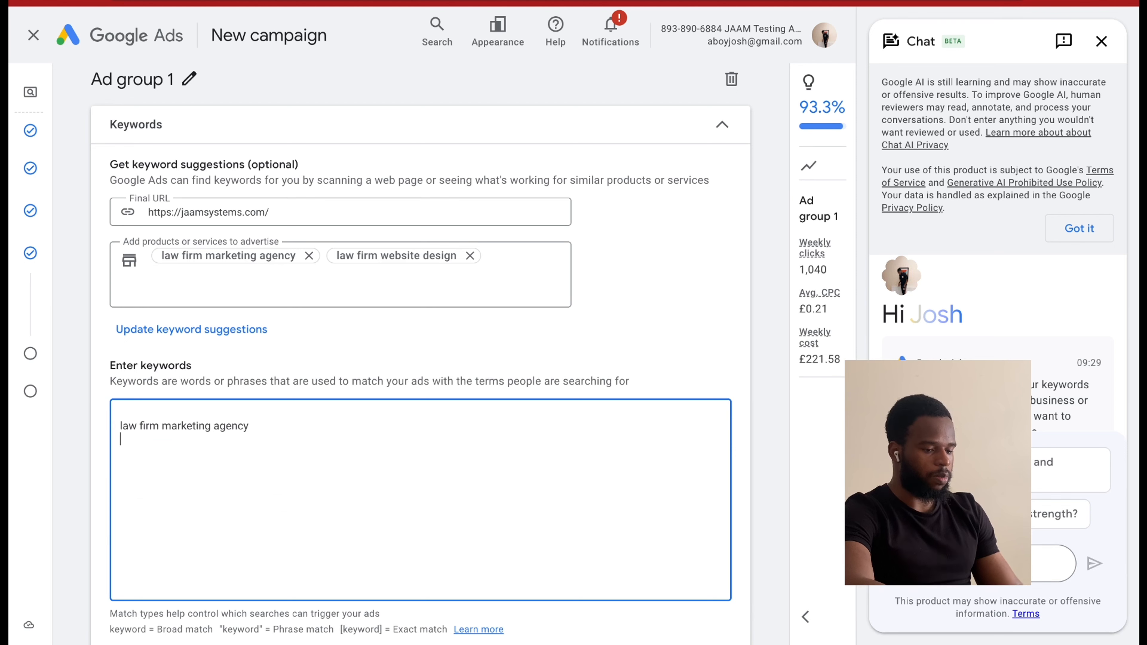
key(Up)
key(BackSpace)
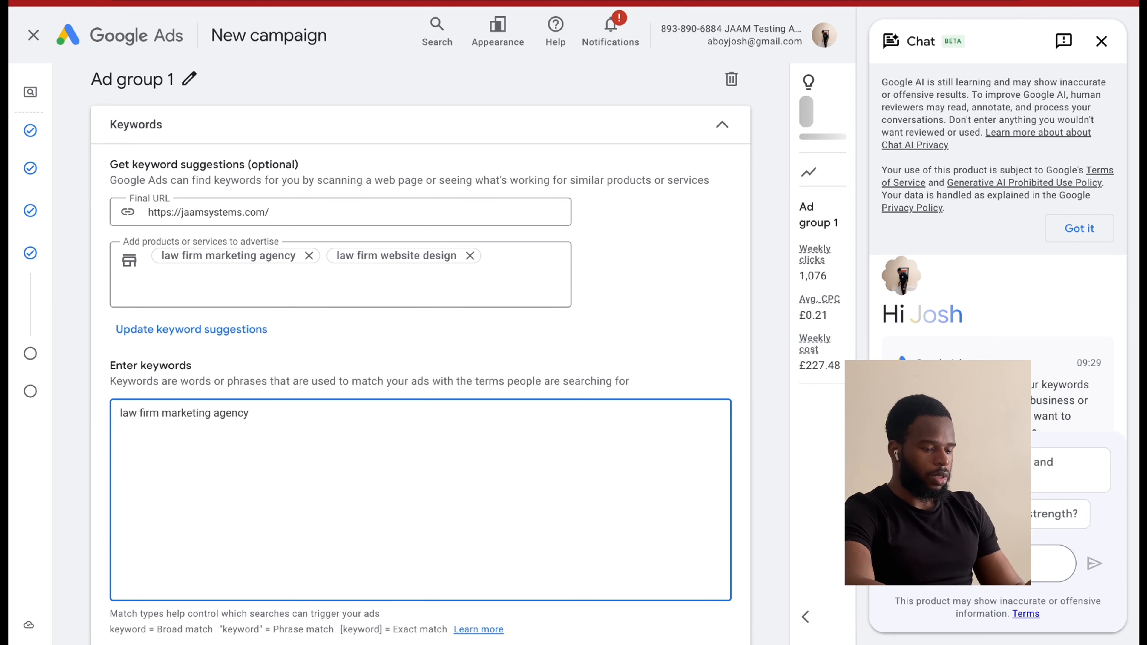
Make the keyword exact match by enclosing it in square brackets: [law firm marketing agency].
scroll(253, 456, down, 1)
scroll(253, 456, down, 1)
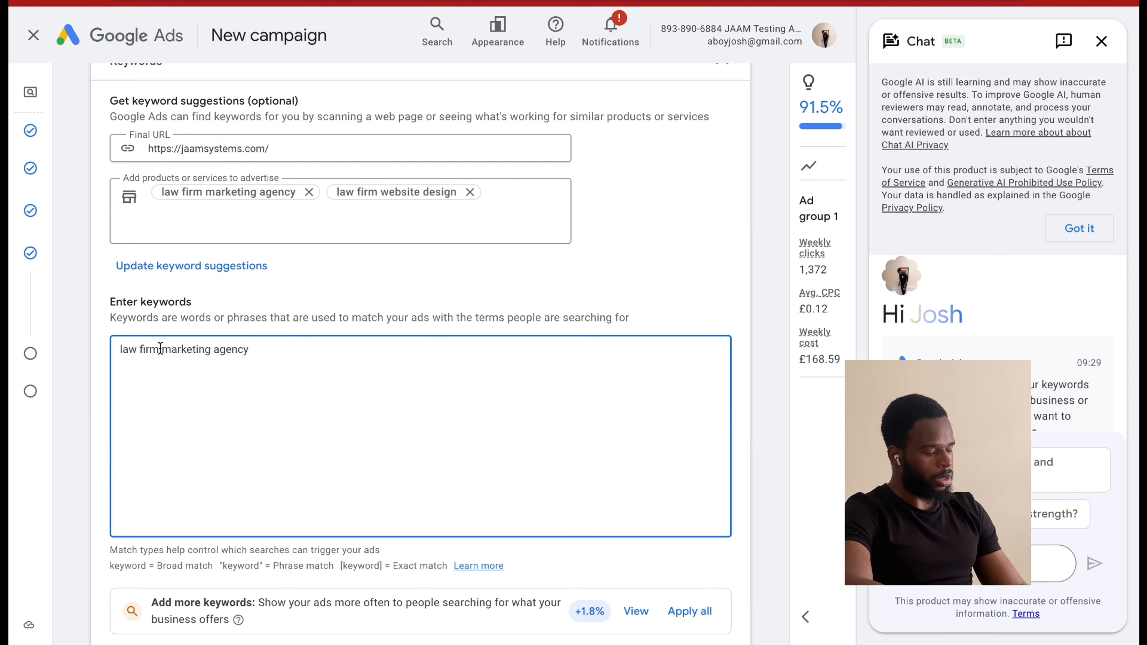
text([)
click(262, 349)
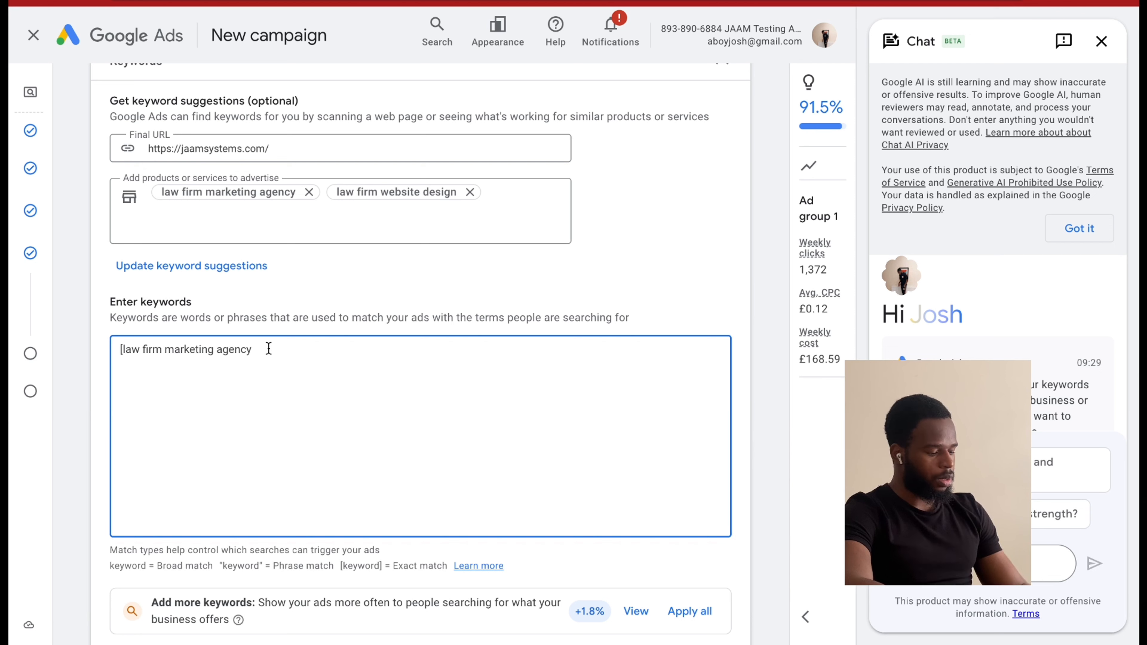
text(])
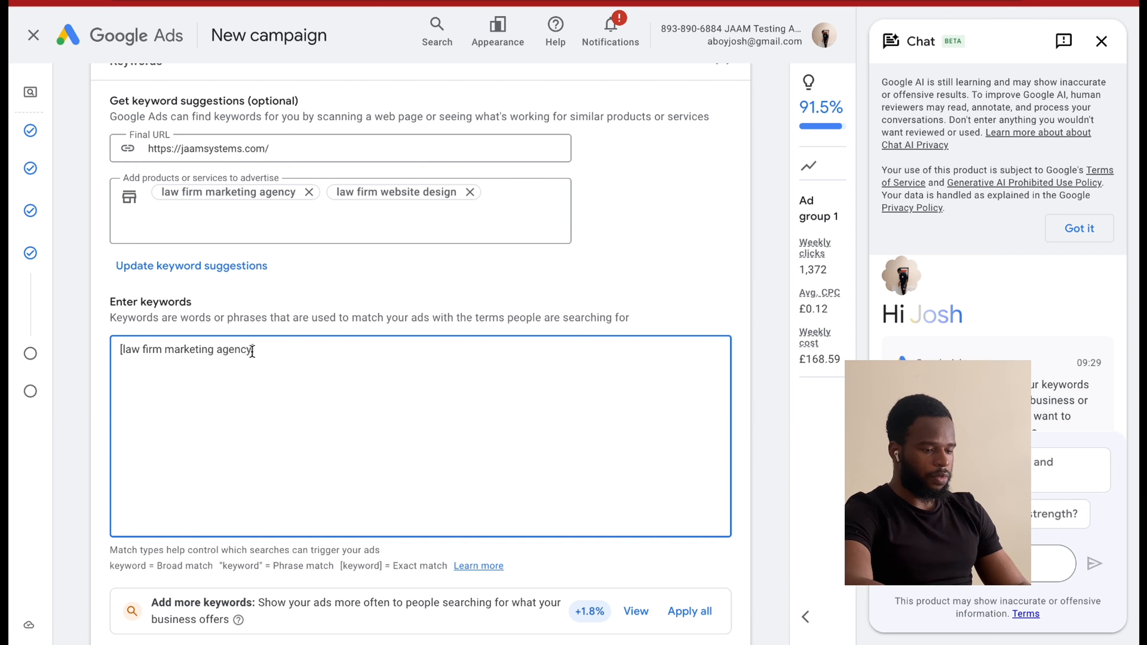
Add the same keyword again on a new line as a phrase match: "law firm marketing agency".
drag(252, 349, 121, 354)
key(ctrl+c)
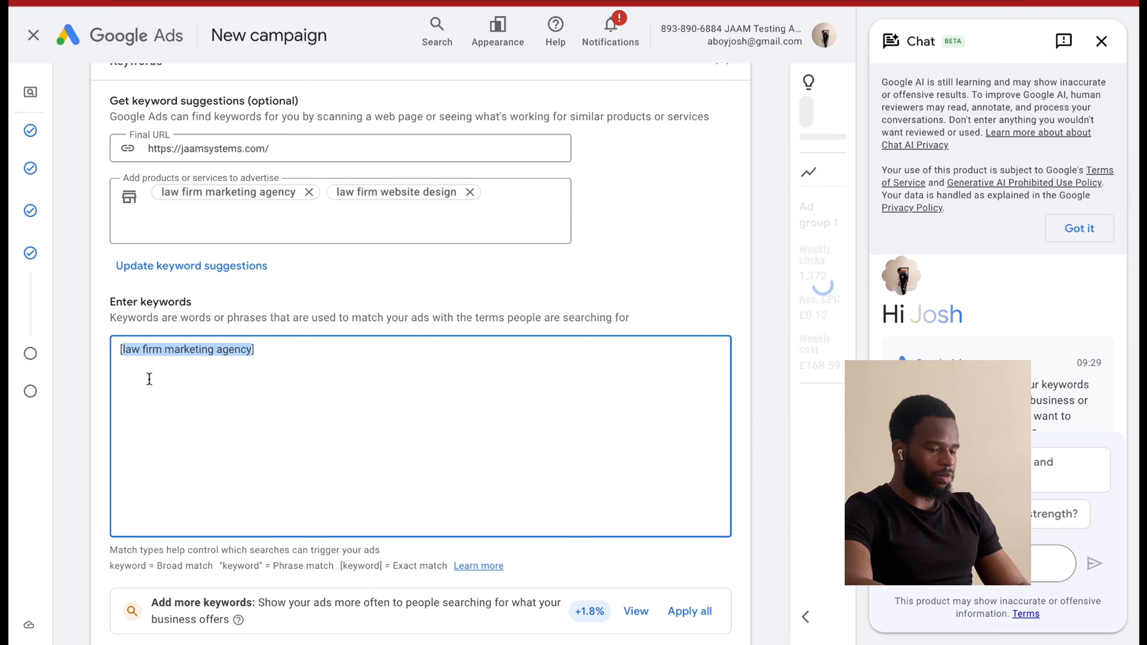
click(273, 345)
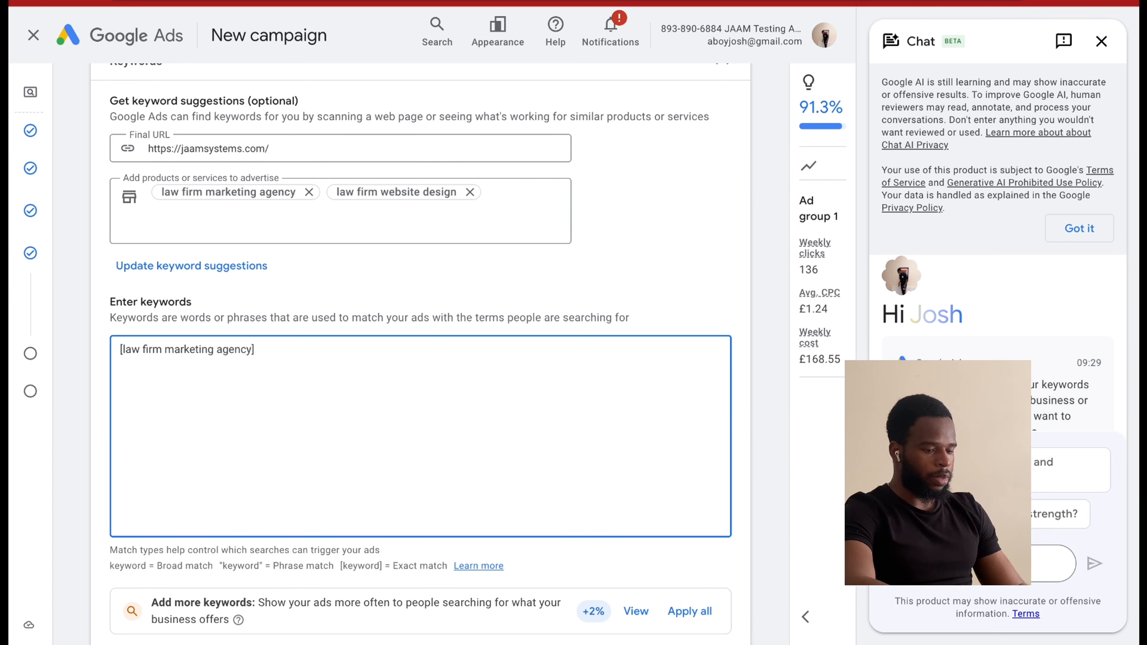
text(")
key(ctrl+v)
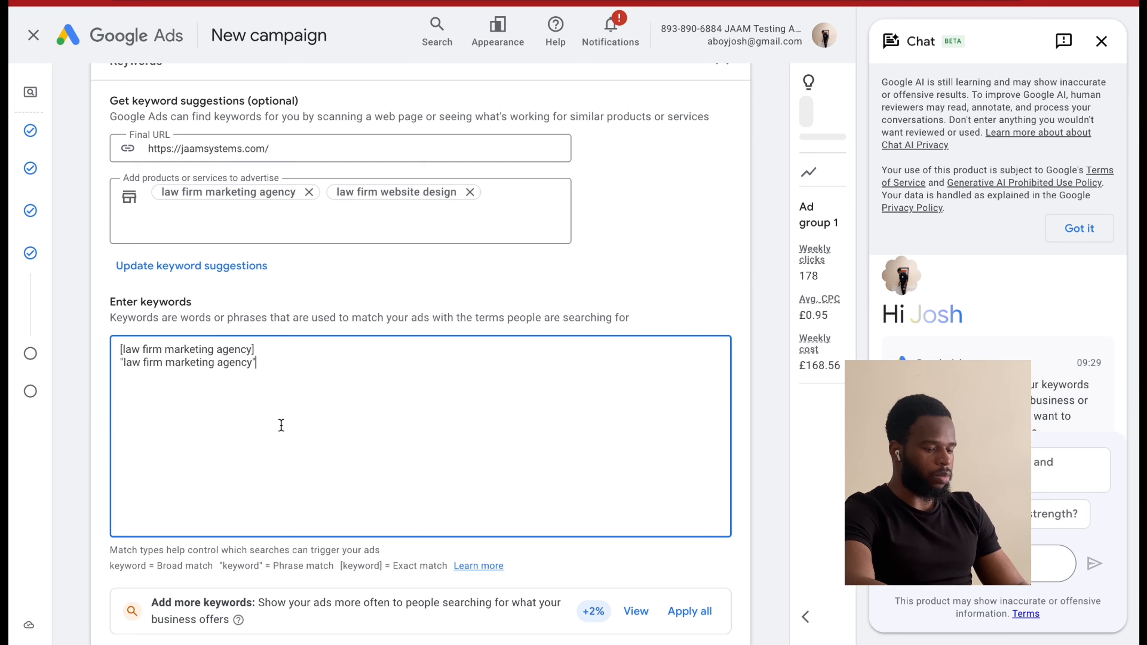
Examine the ad's final URL, display path and headlines, and compare them with the ad group's keywords.
scroll(280, 425, down, 8)
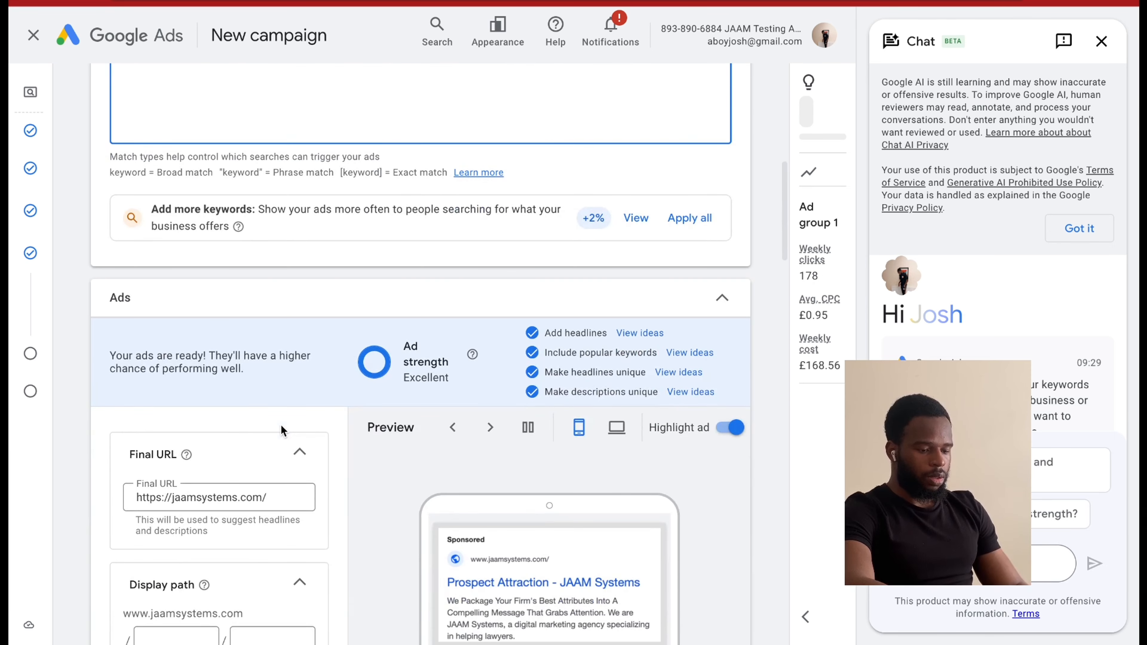
scroll(281, 426, down, 4)
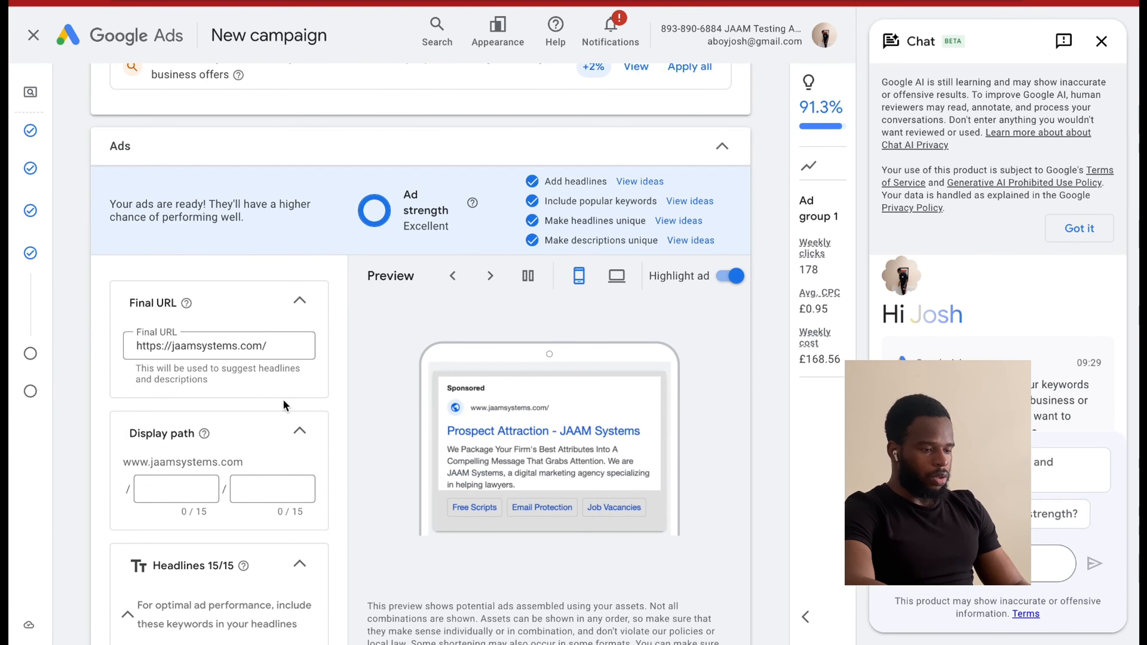
scroll(284, 400, down, 4)
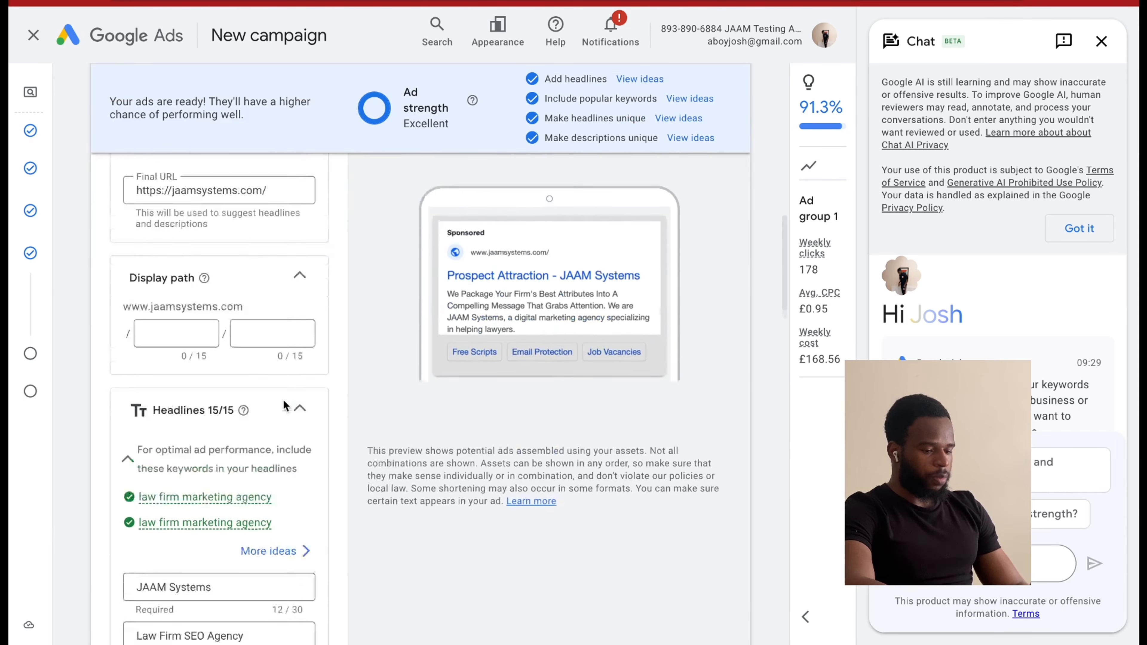
scroll(283, 400, down, 4)
scroll(284, 396, up, 6)
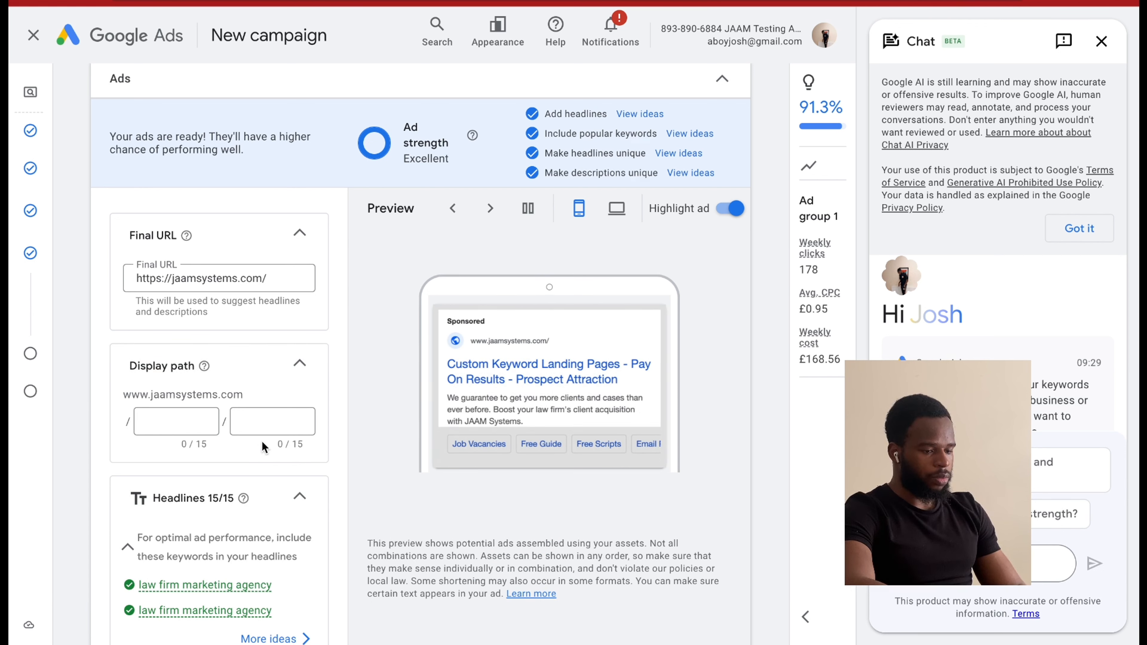
triple_click(213, 278)
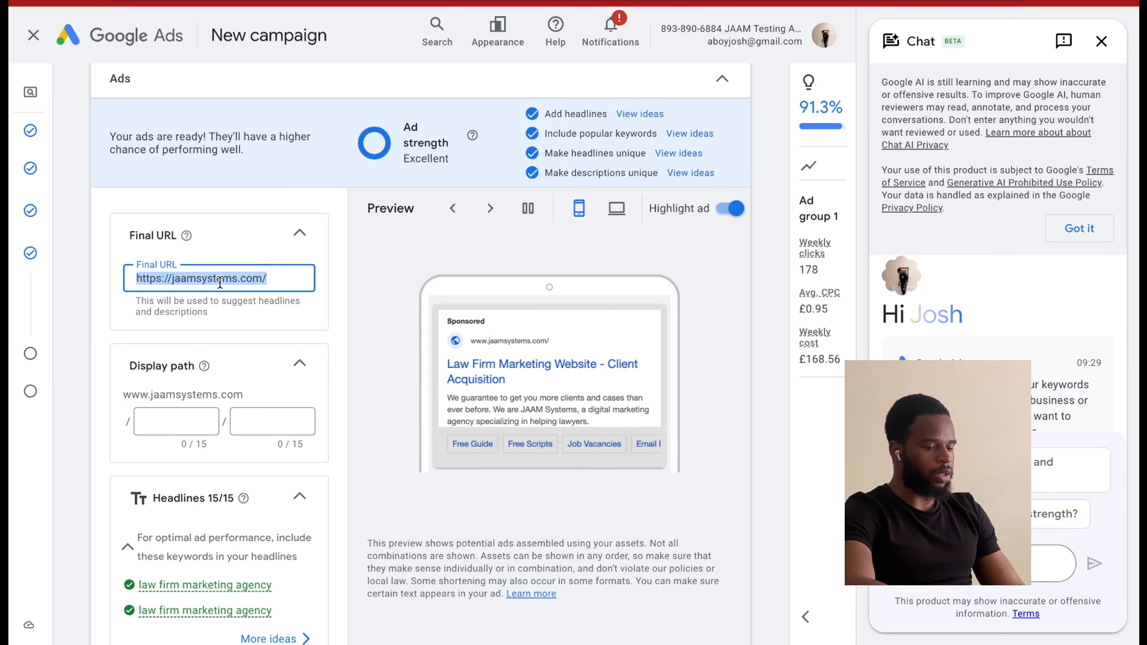
click(267, 280)
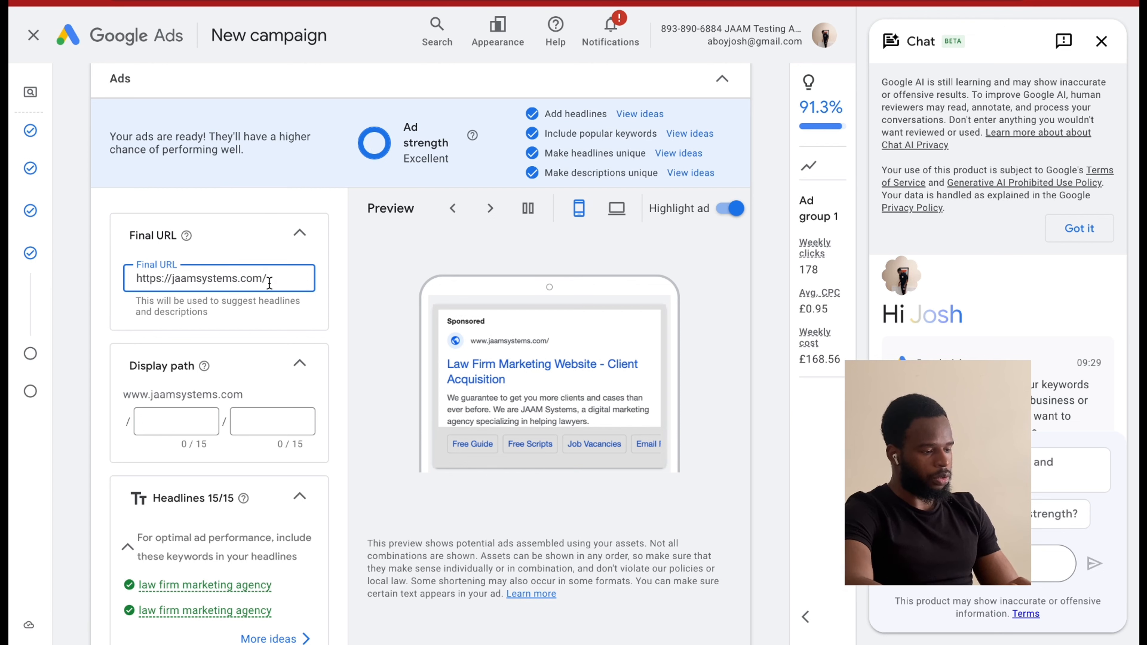
triple_click(234, 279)
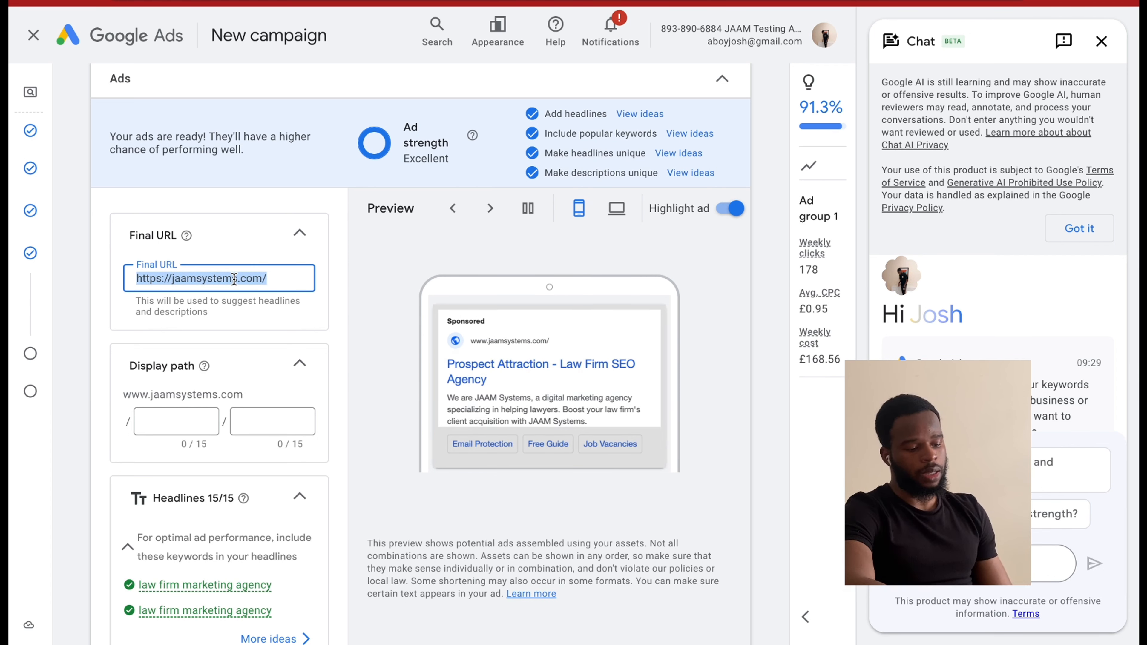
scroll(243, 307, up, 1)
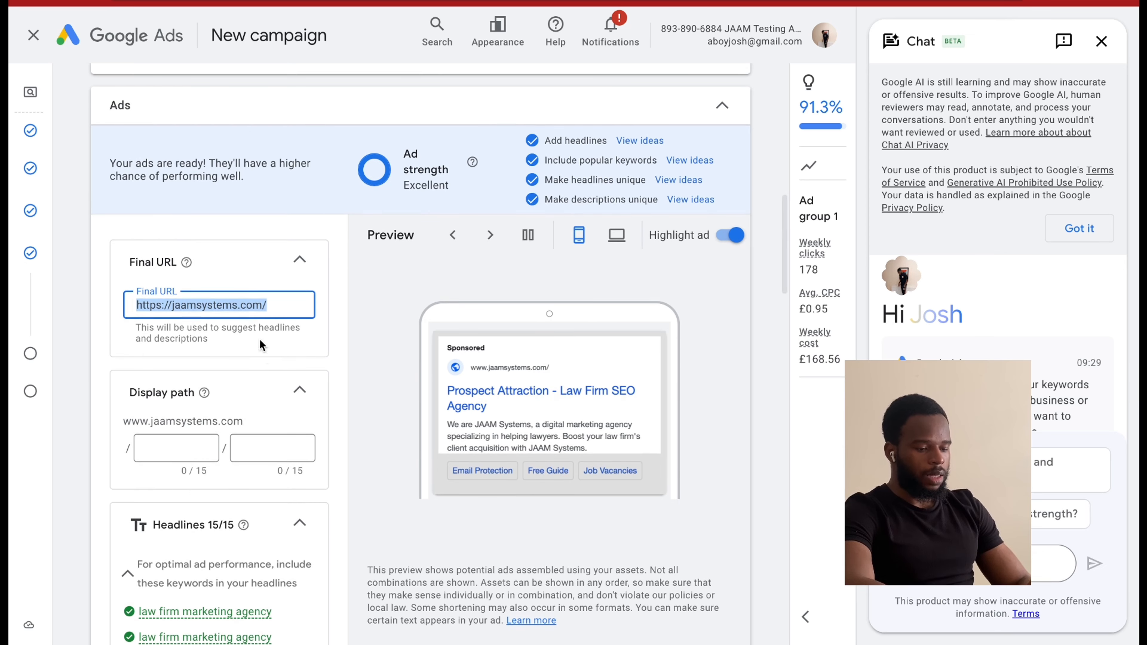
scroll(279, 430, up, 2)
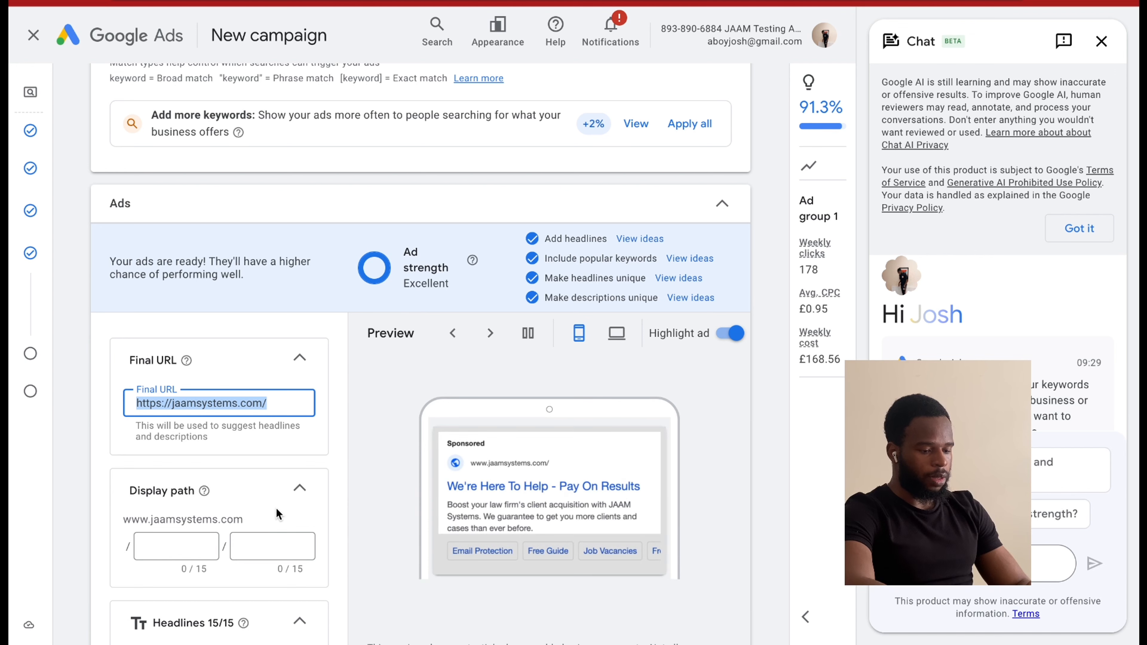
scroll(265, 436, up, 10)
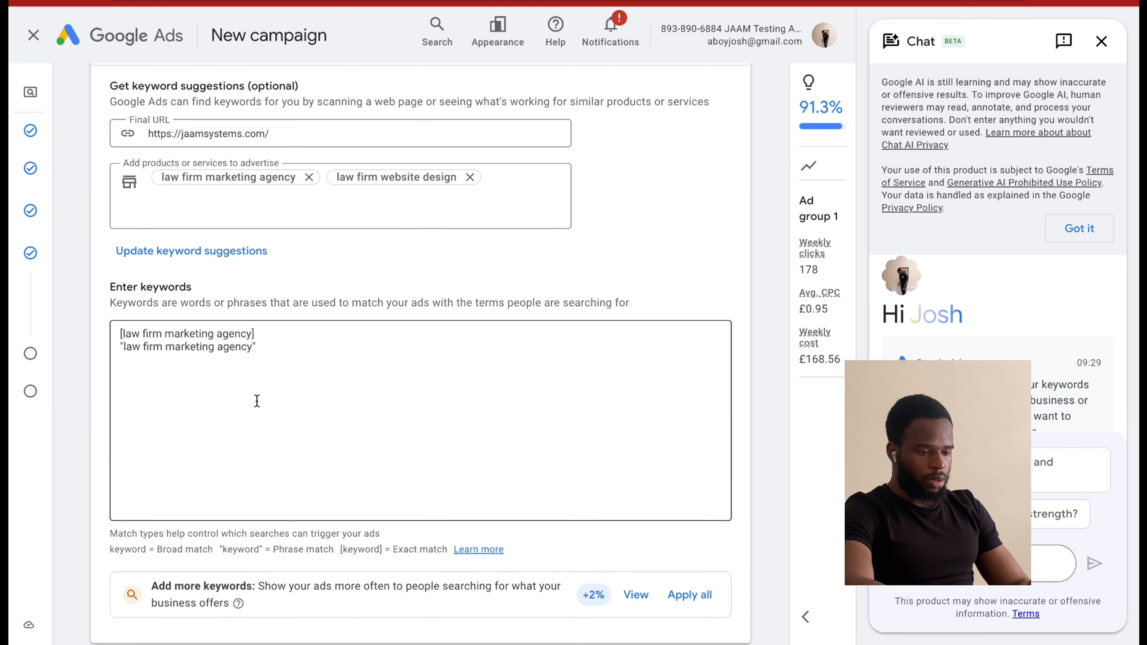
drag(251, 348, 128, 346)
Set the ad's two display path fields to law-marketing and marketing-law.
scroll(216, 448, down, 11)
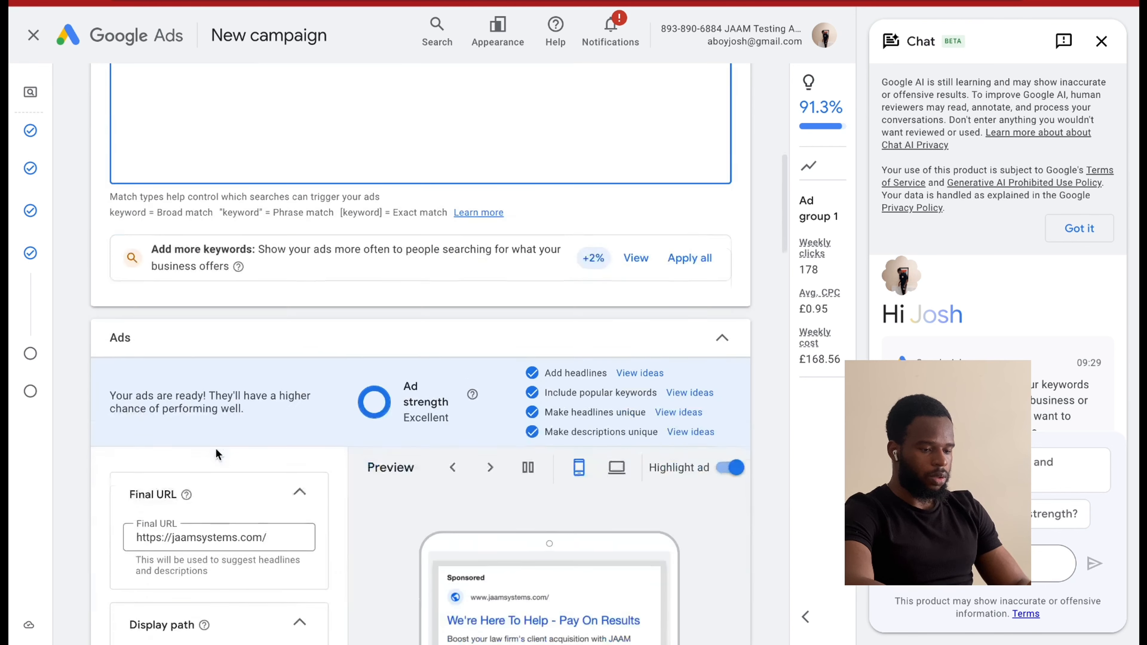
click(181, 494)
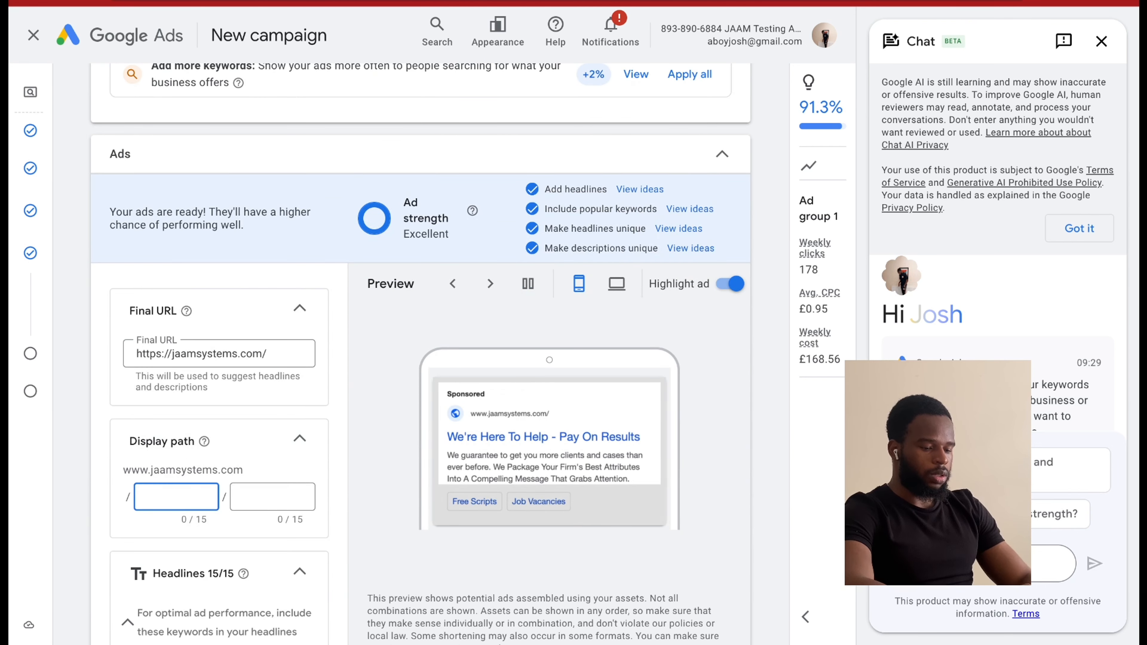
text(law-marketing)
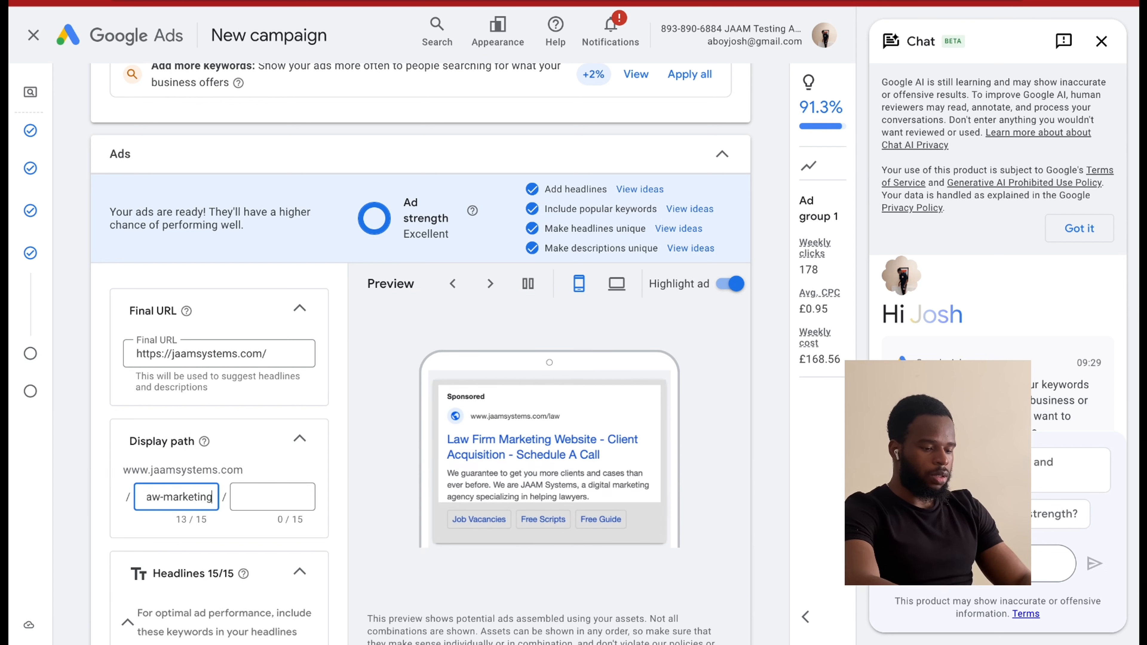
click(266, 500)
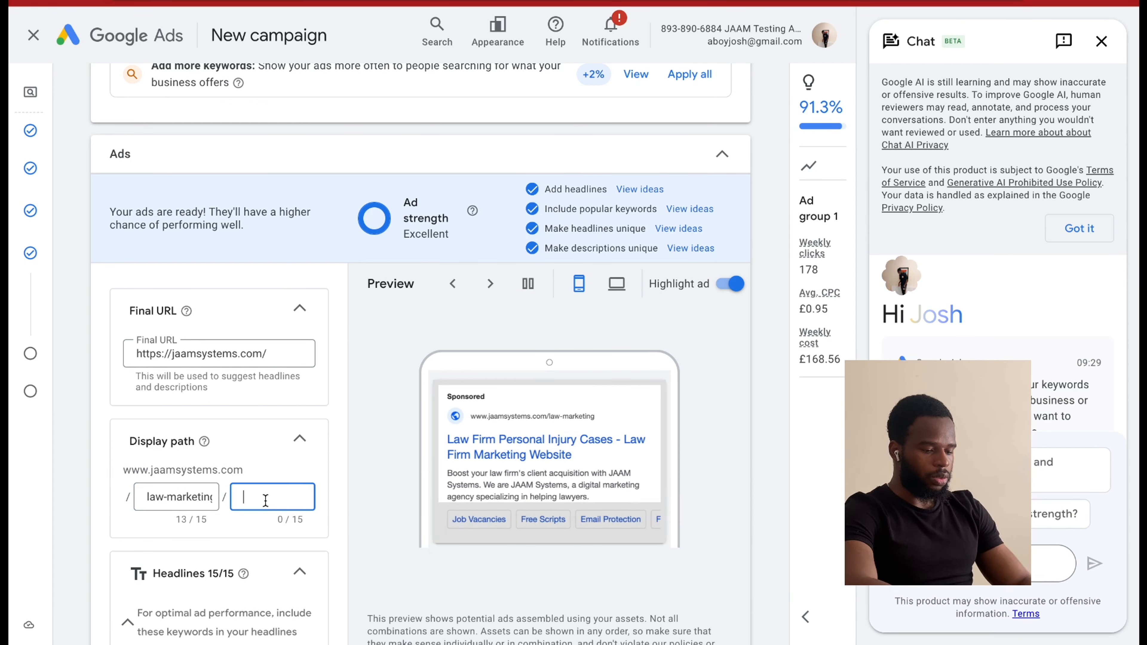
text(mar)
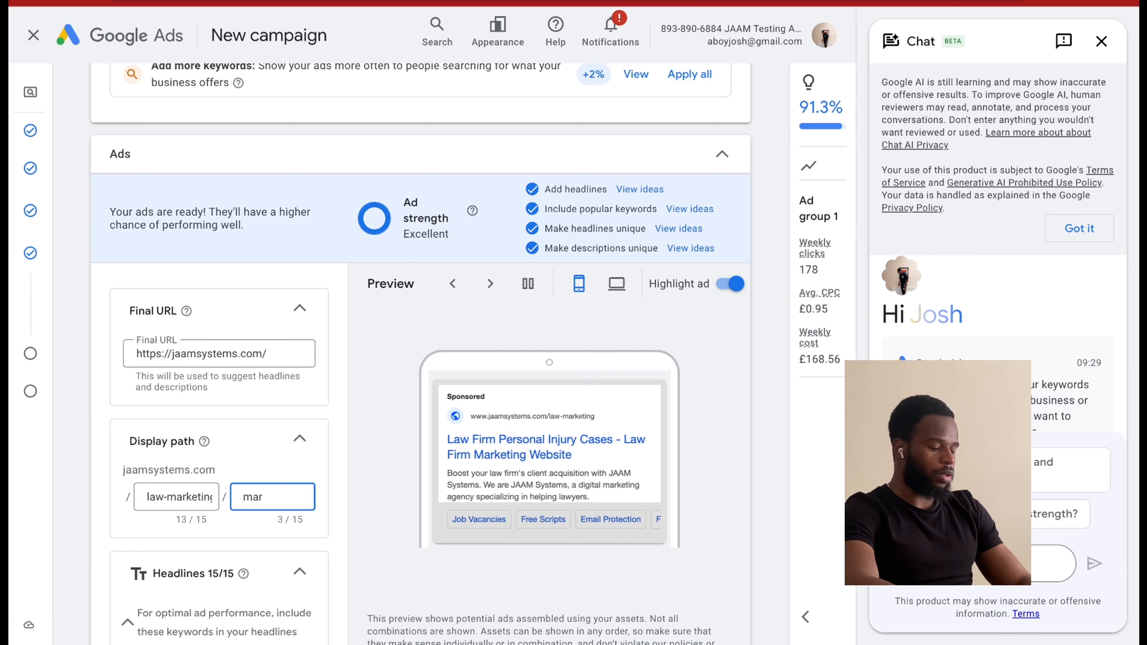
text(keting-law)
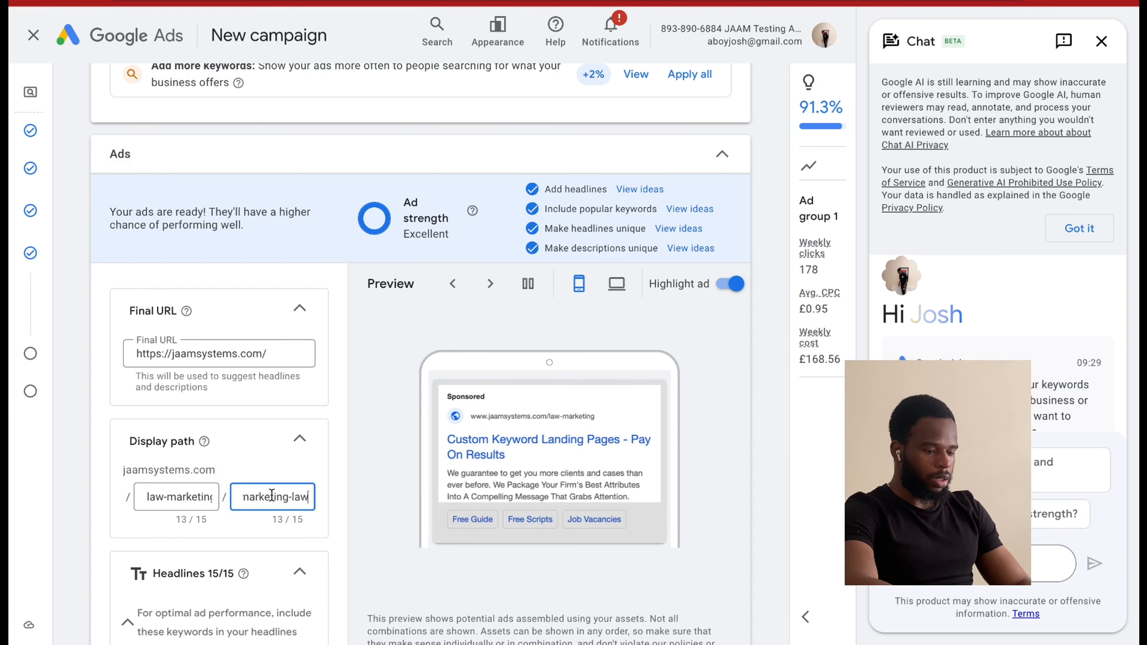
scroll(286, 499, left, 1)
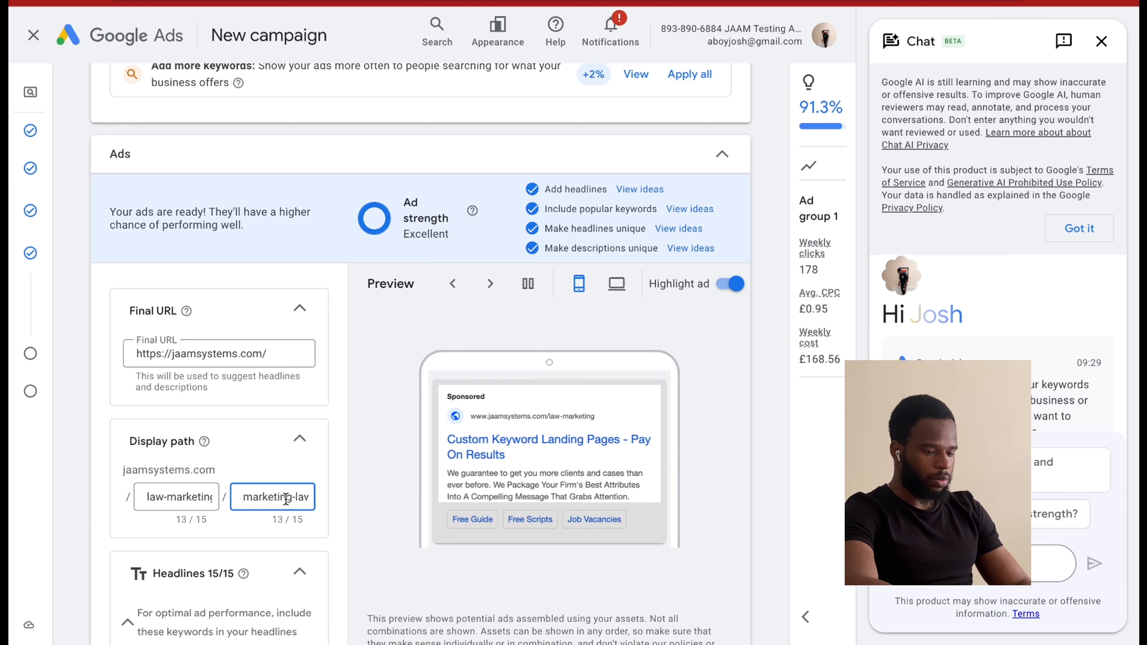
Review the ad's full list of headlines and its descriptions, checking how the headlines use the suggested keywords.
scroll(284, 504, down, 5)
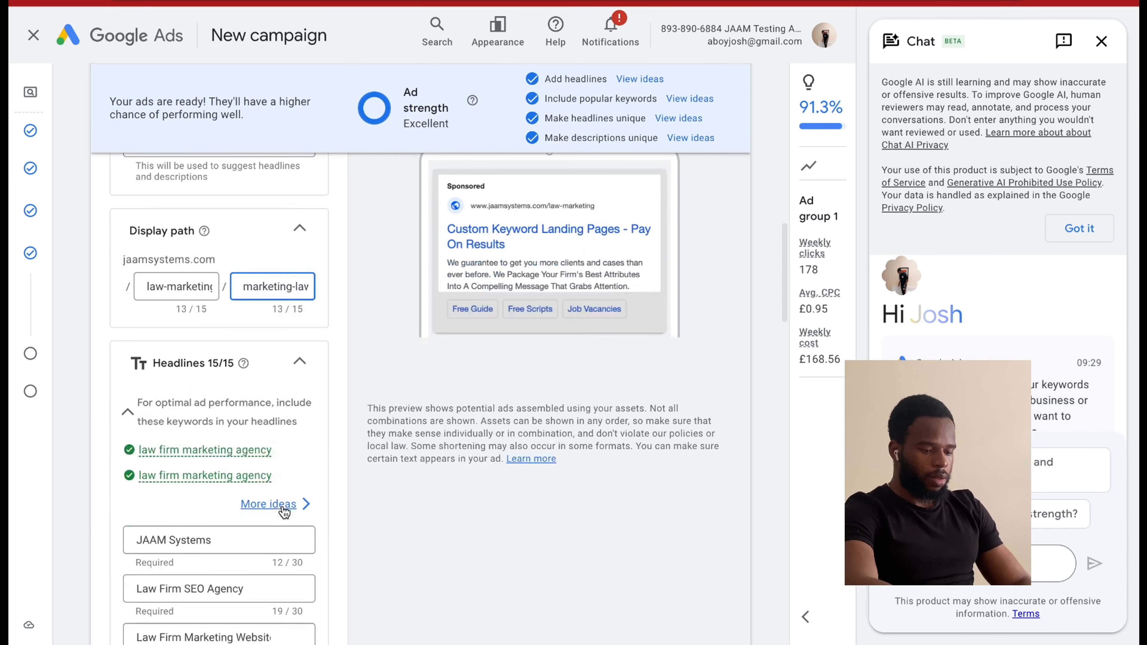
scroll(284, 512, down, 2)
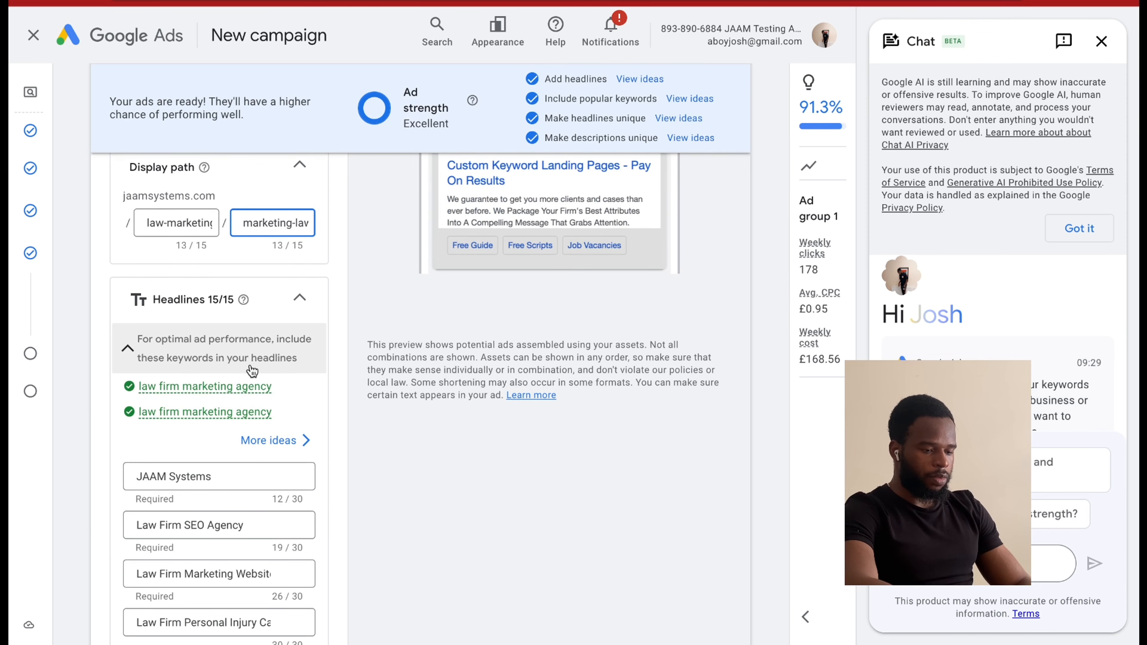
scroll(252, 370, down, 4)
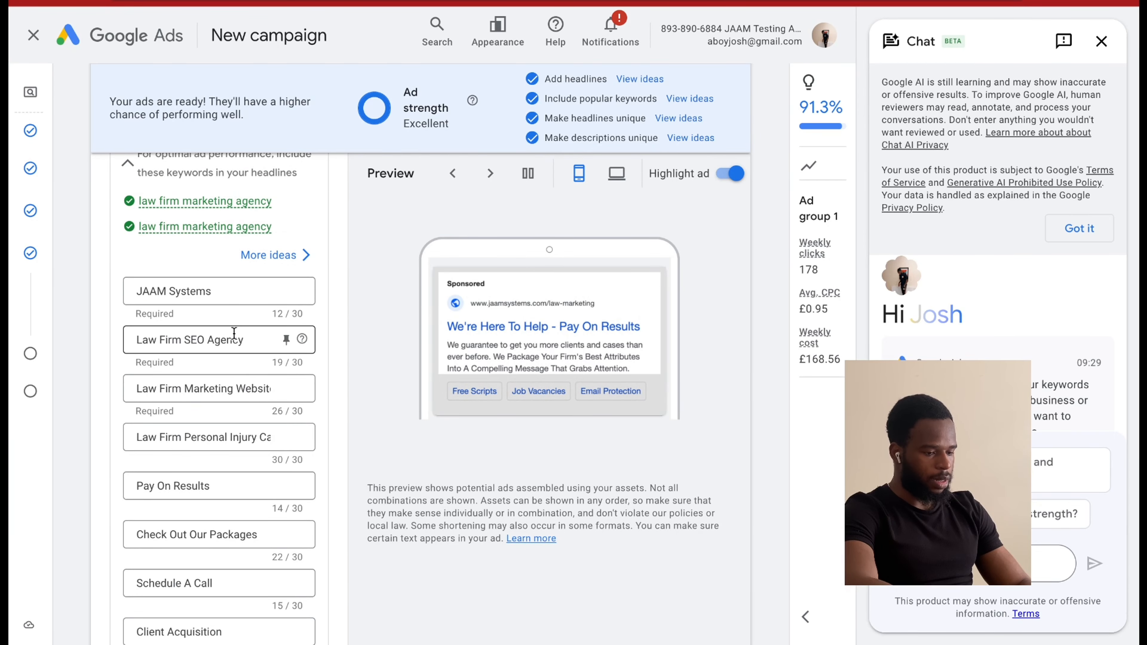
scroll(254, 372, down, 3)
scroll(254, 372, down, 5)
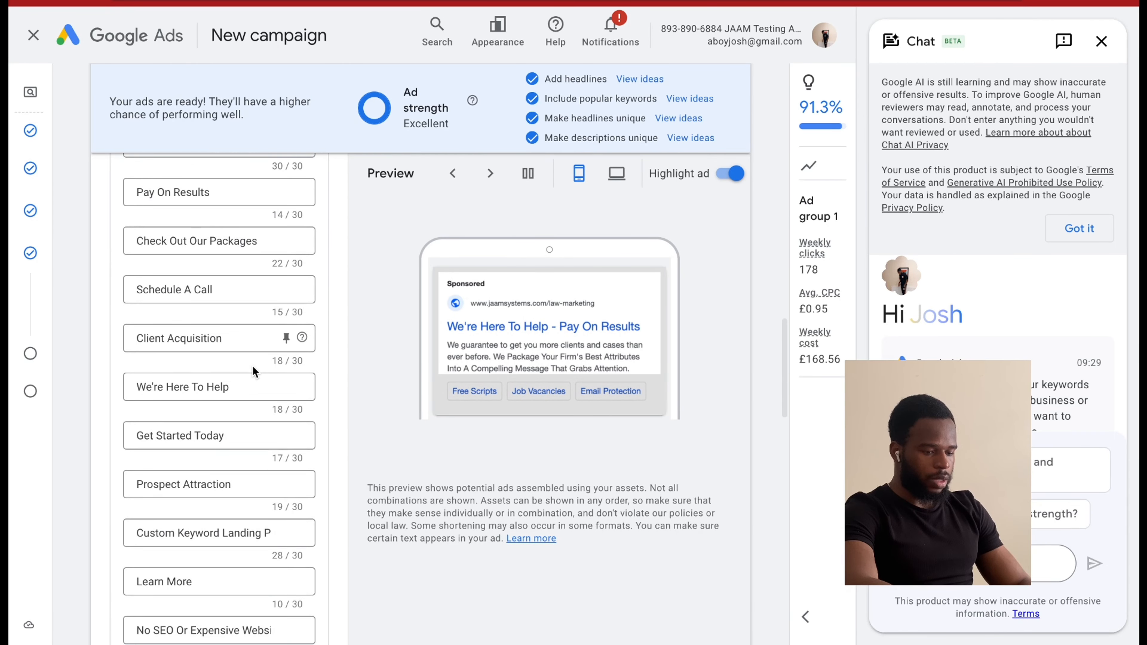
scroll(254, 371, down, 1)
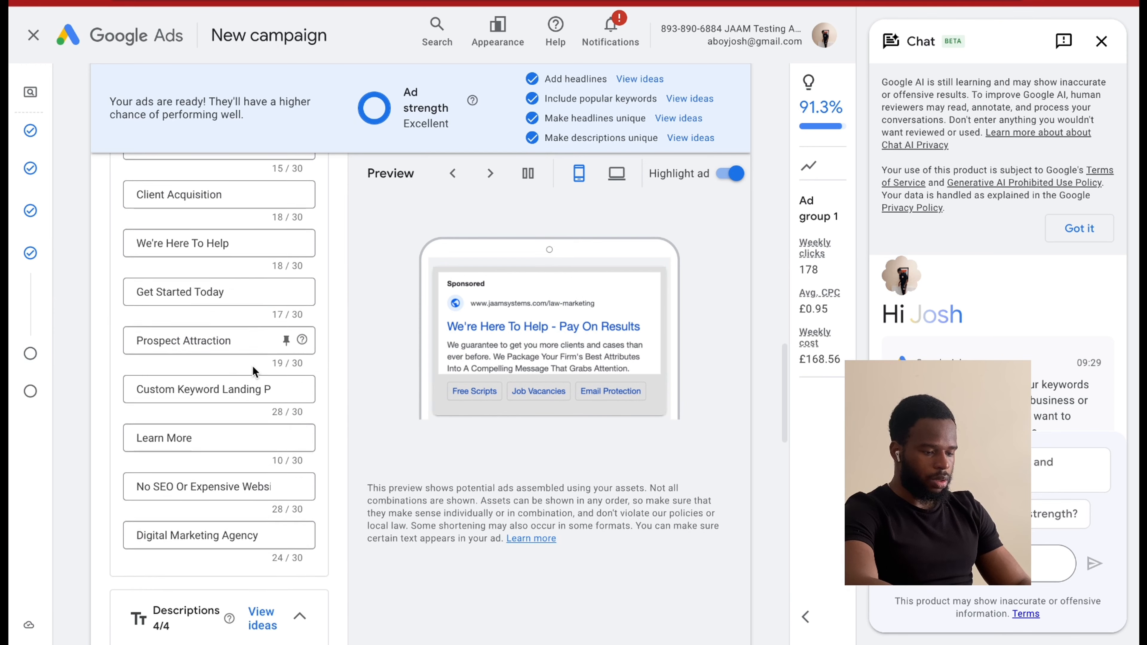
scroll(254, 372, up, 3)
scroll(254, 371, up, 7)
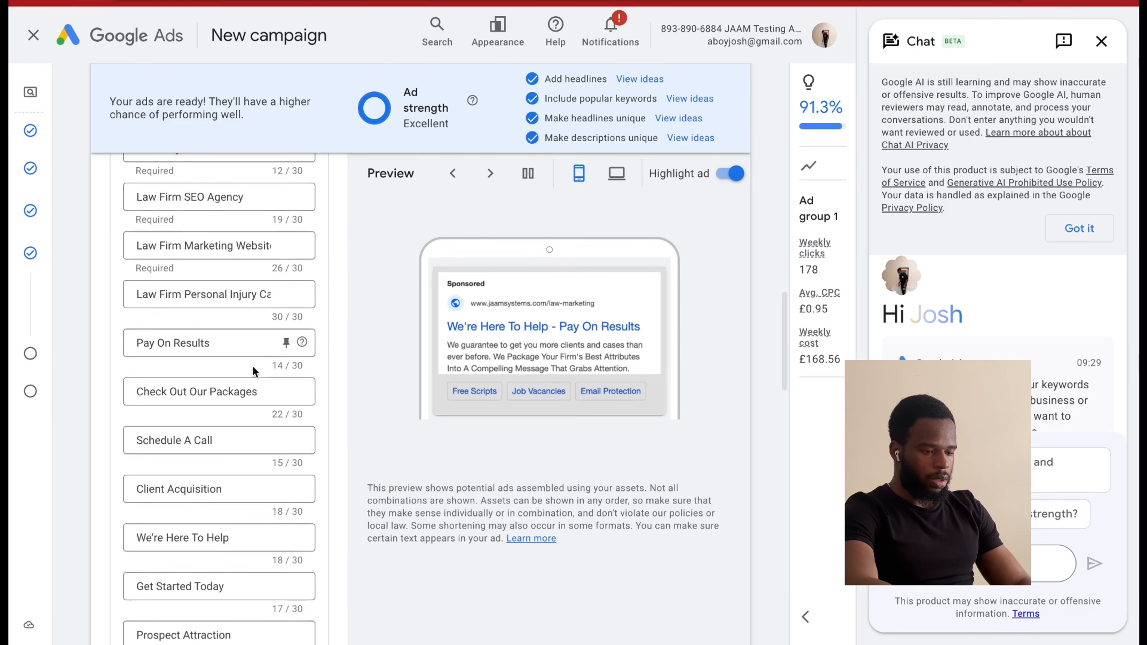
scroll(253, 366, down, 7)
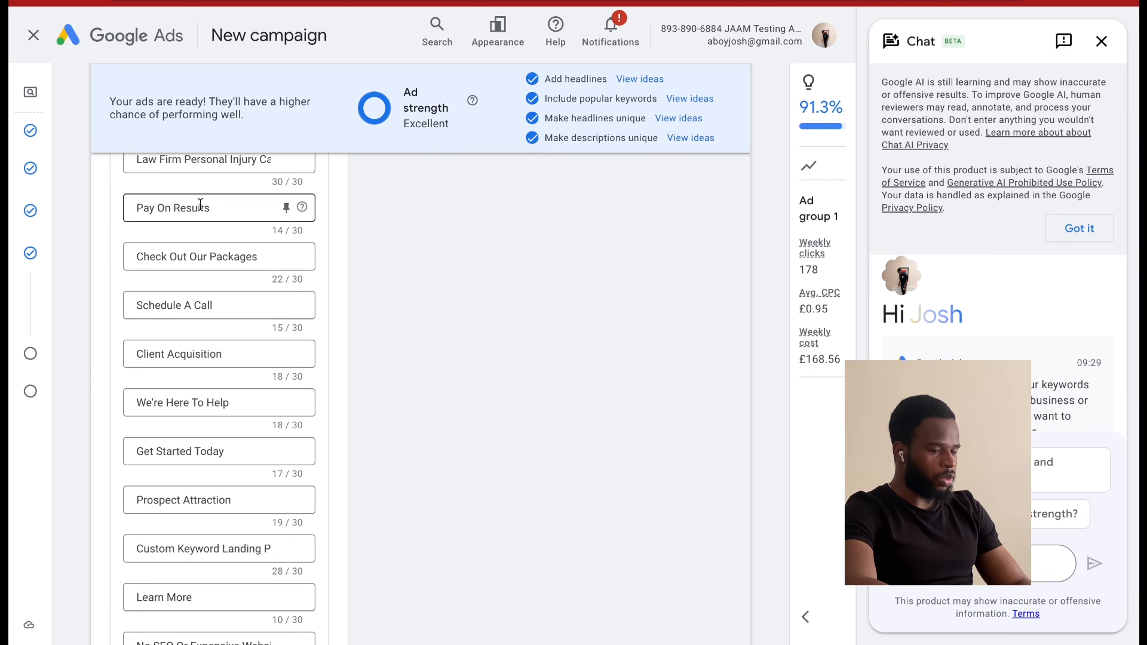
scroll(204, 372, down, 8)
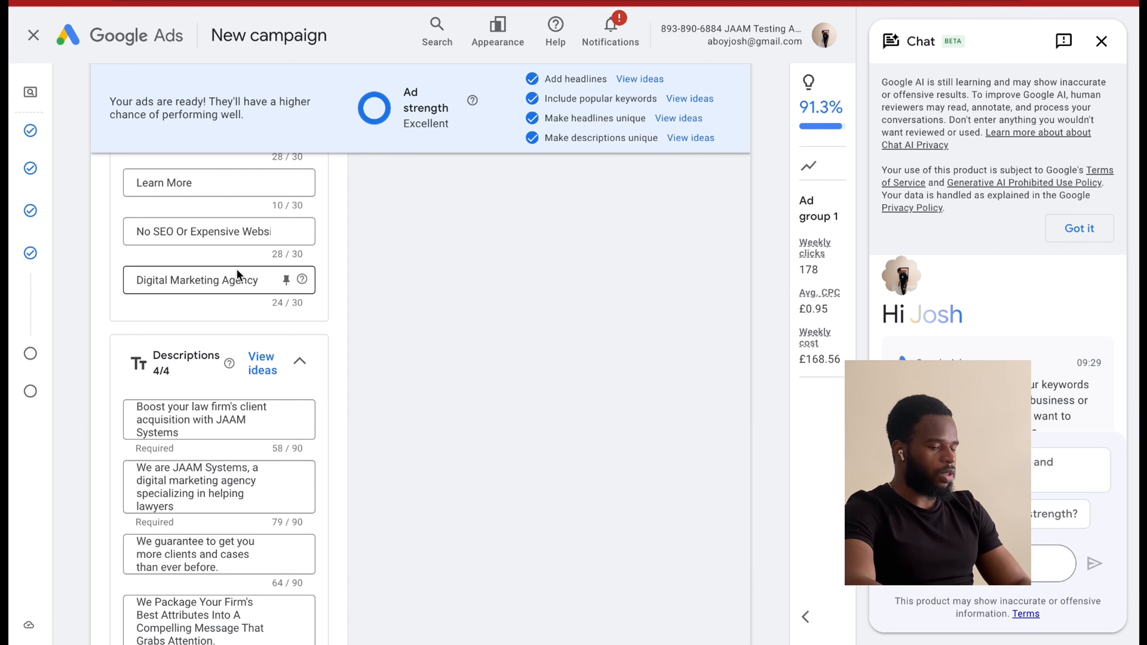
scroll(239, 269, up, 10)
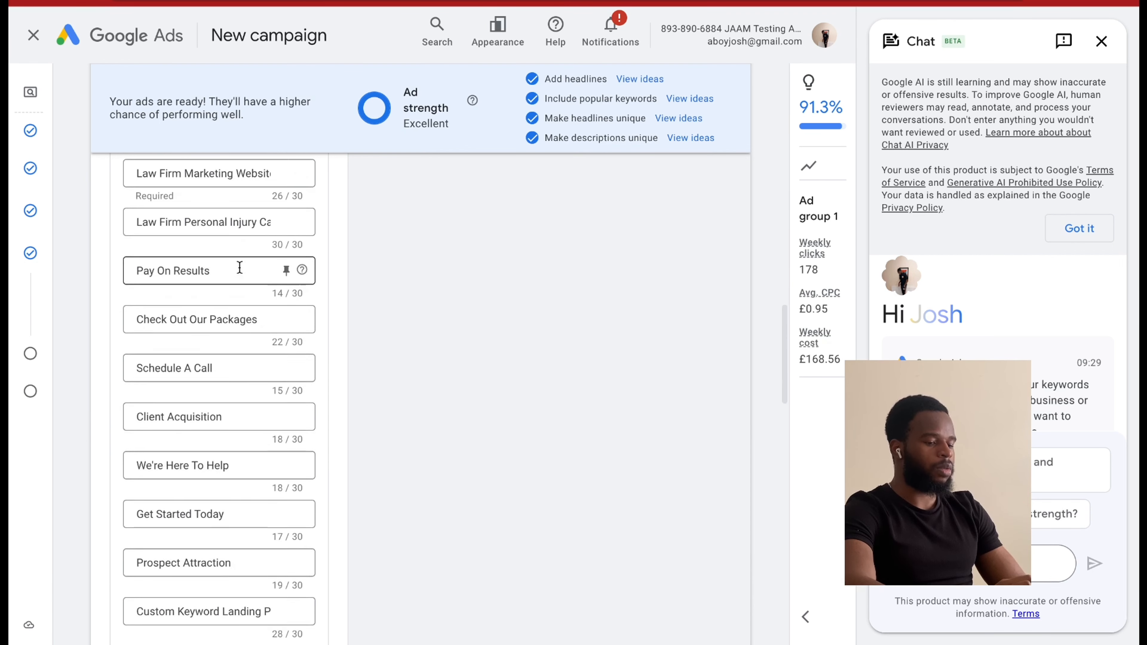
scroll(213, 322, up, 6)
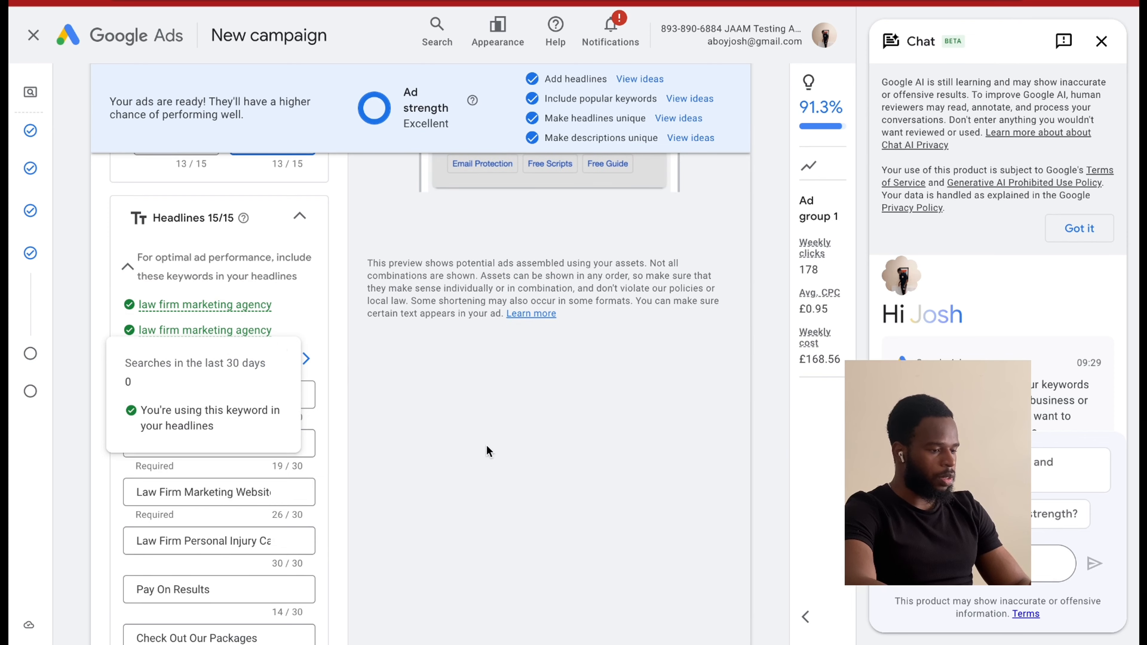
scroll(322, 420, down, 15)
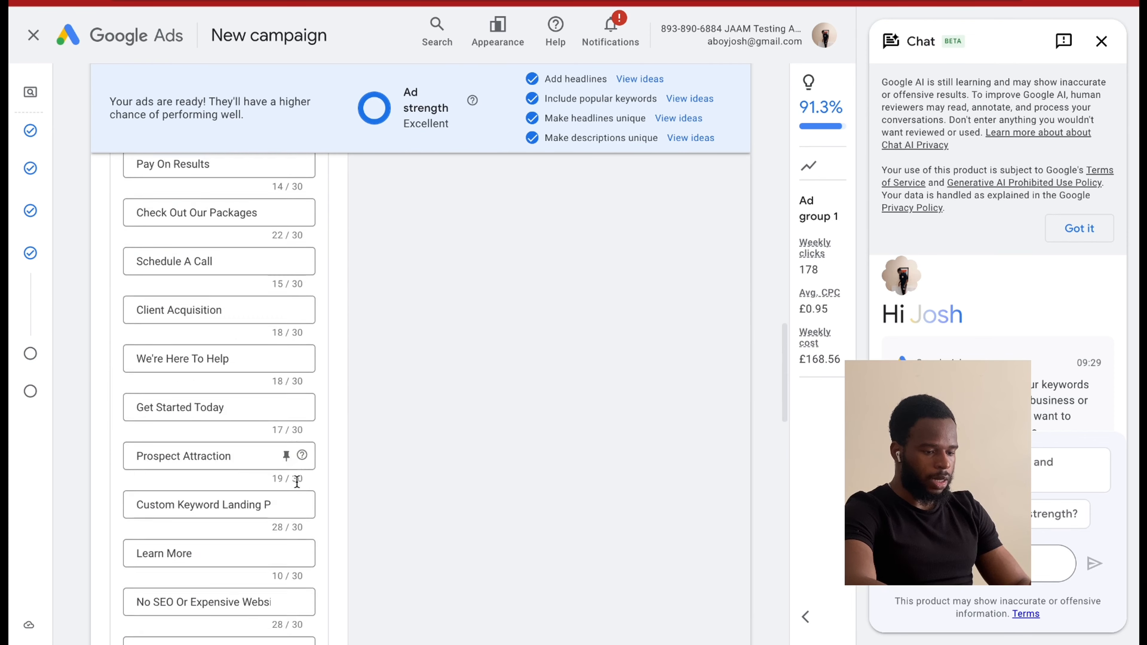
scroll(290, 470, down, 4)
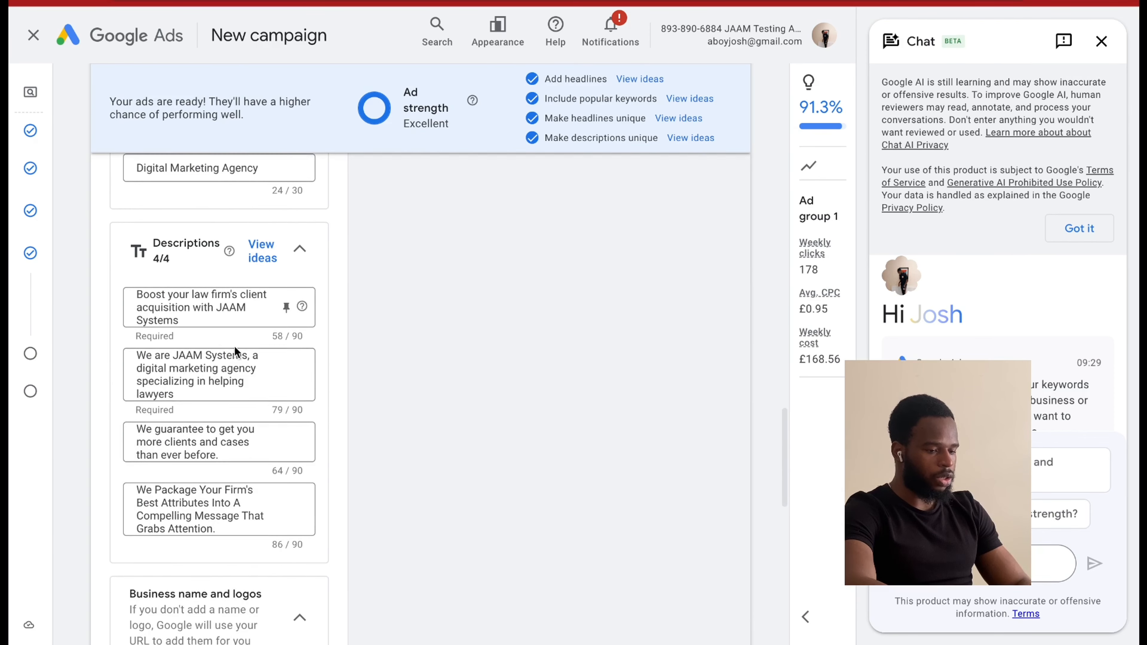
scroll(234, 346, up, 20)
scroll(233, 360, up, 4)
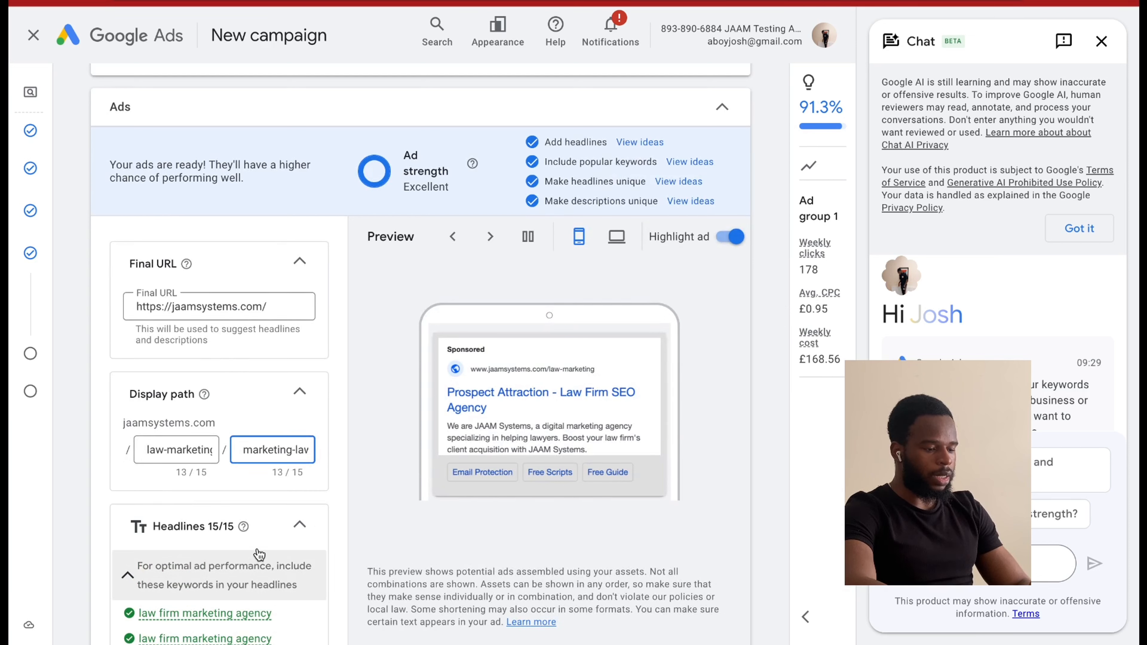
Step through several ad preview combinations and compare them with the entered headlines and descriptions.
click(488, 239)
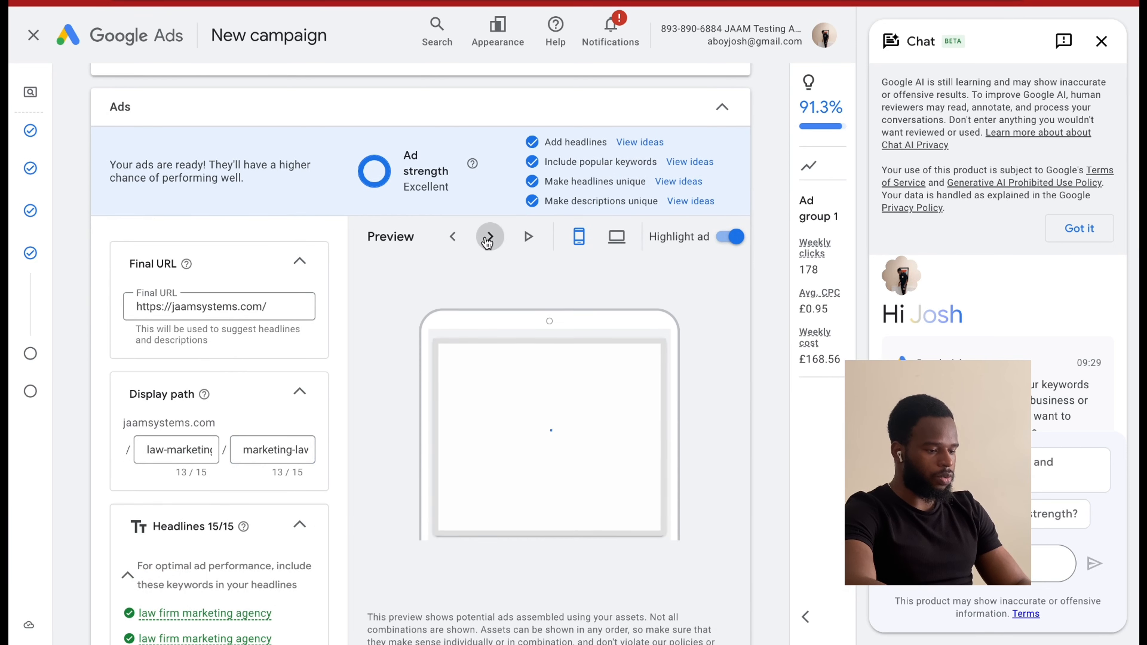
click(487, 240)
click(488, 240)
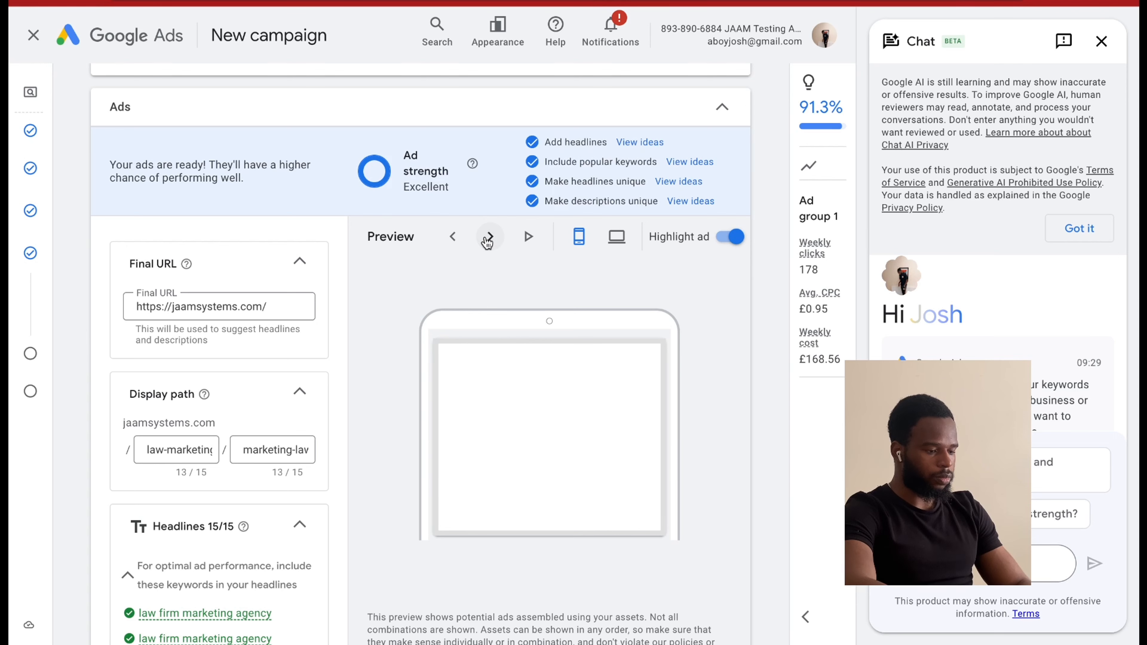
scroll(344, 501, down, 10)
scroll(345, 502, down, 10)
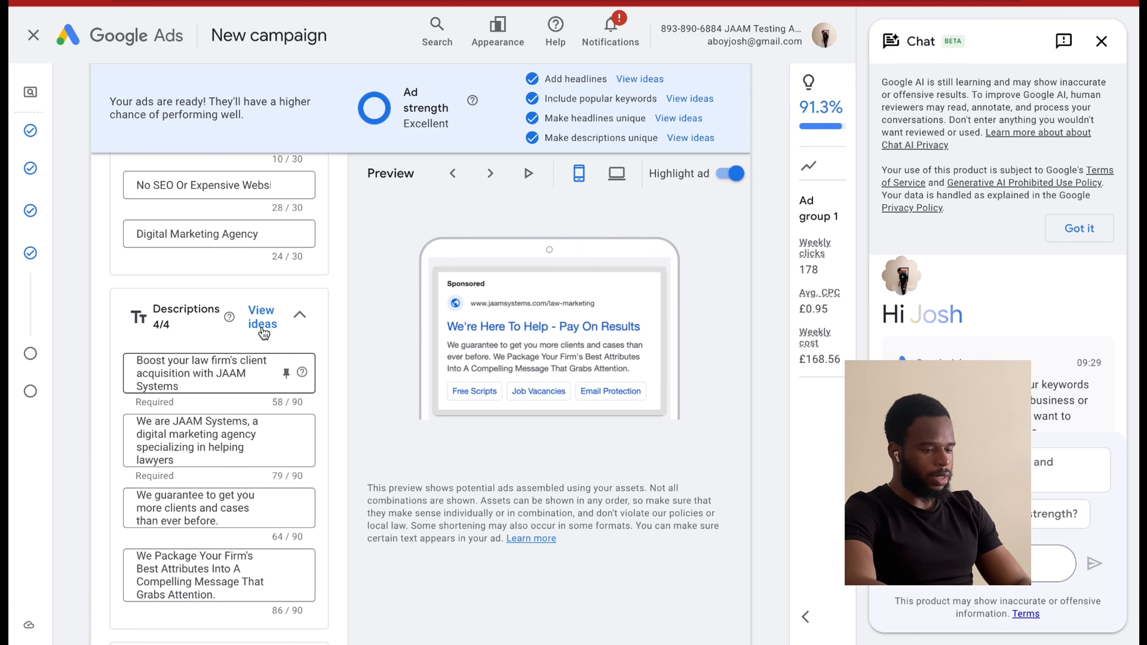
click(492, 174)
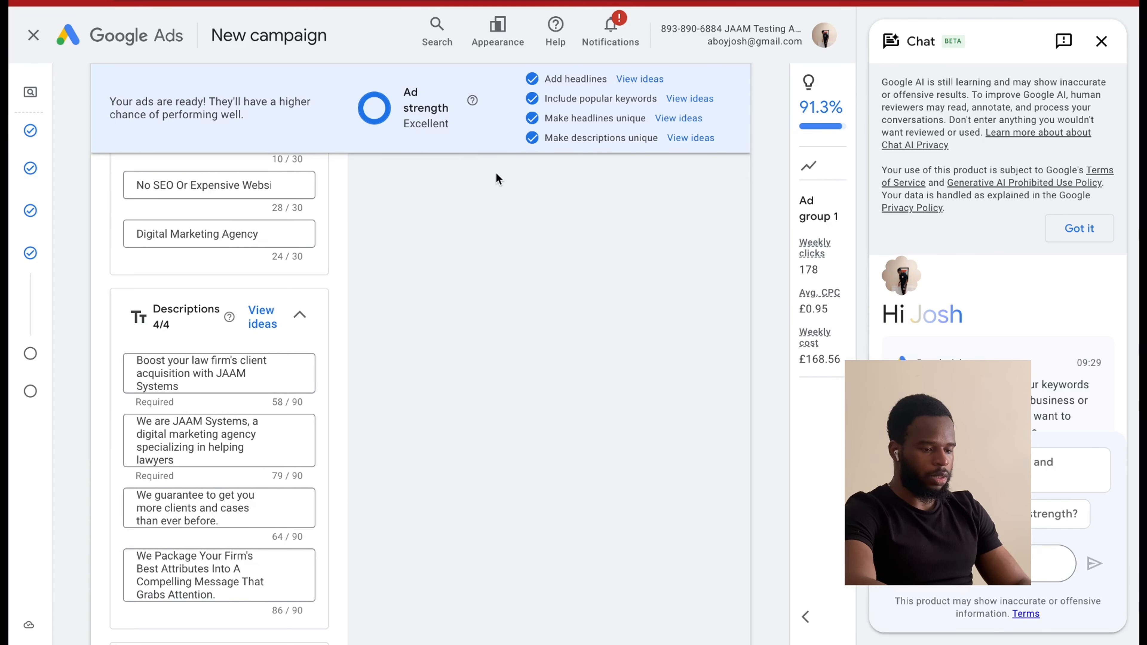
scroll(300, 352, up, 10)
scroll(301, 352, up, 4)
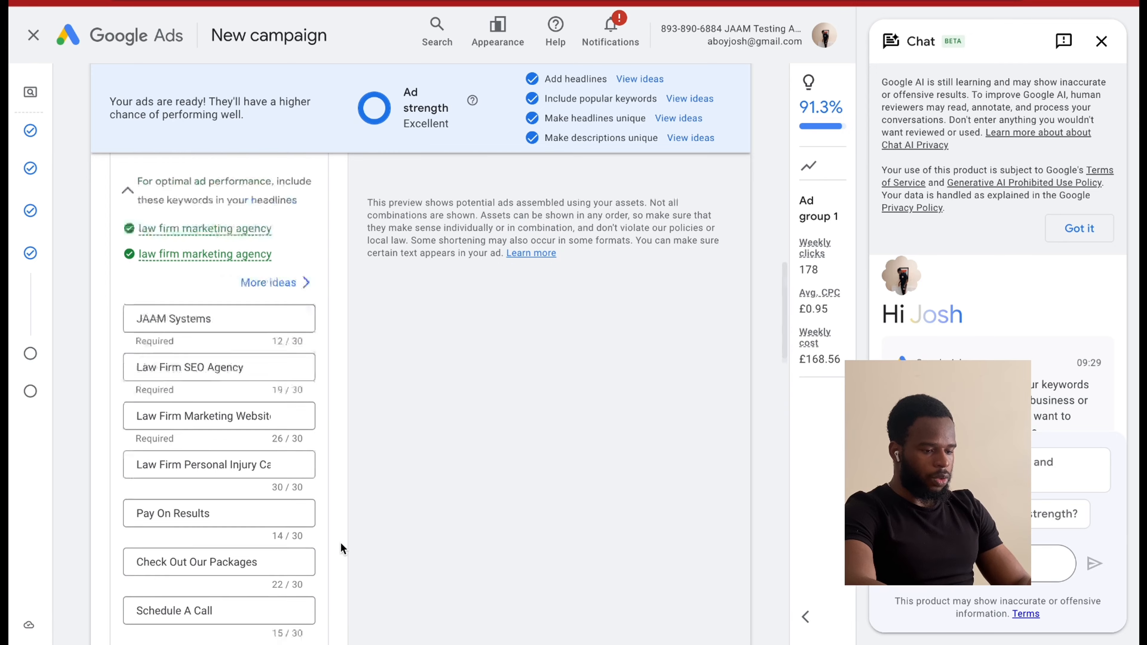
Read through the rewritten law firm marketing headlines and the four descriptions, and look for headline slots still unfilled.
scroll(341, 543, down, 10)
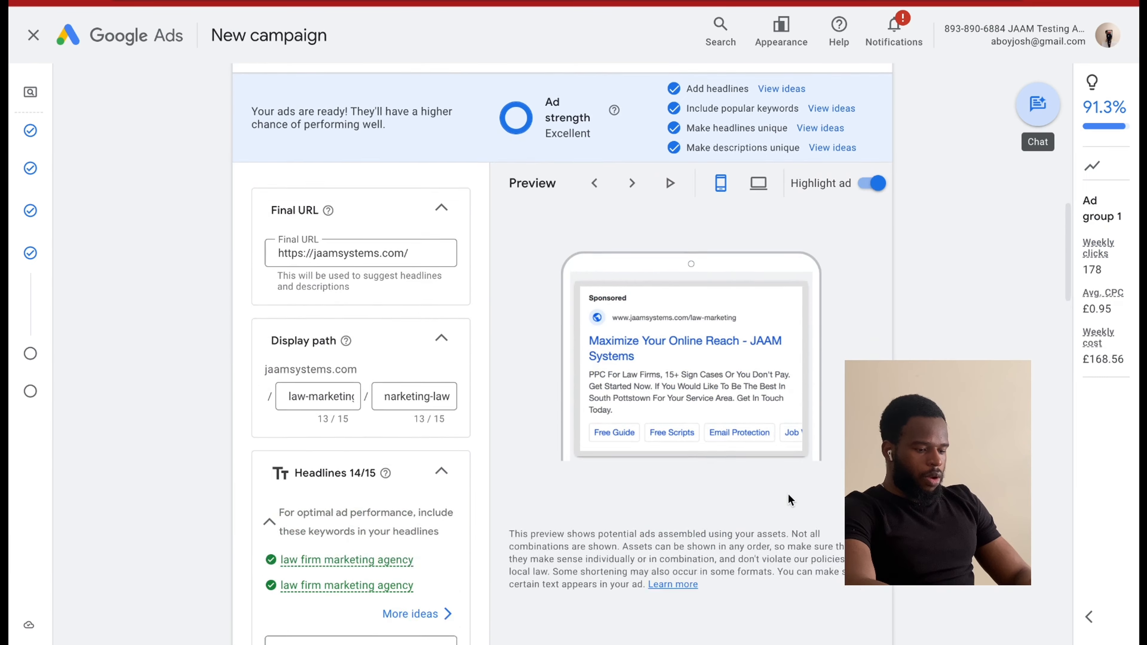
scroll(788, 493, down, 5)
scroll(788, 493, down, 2)
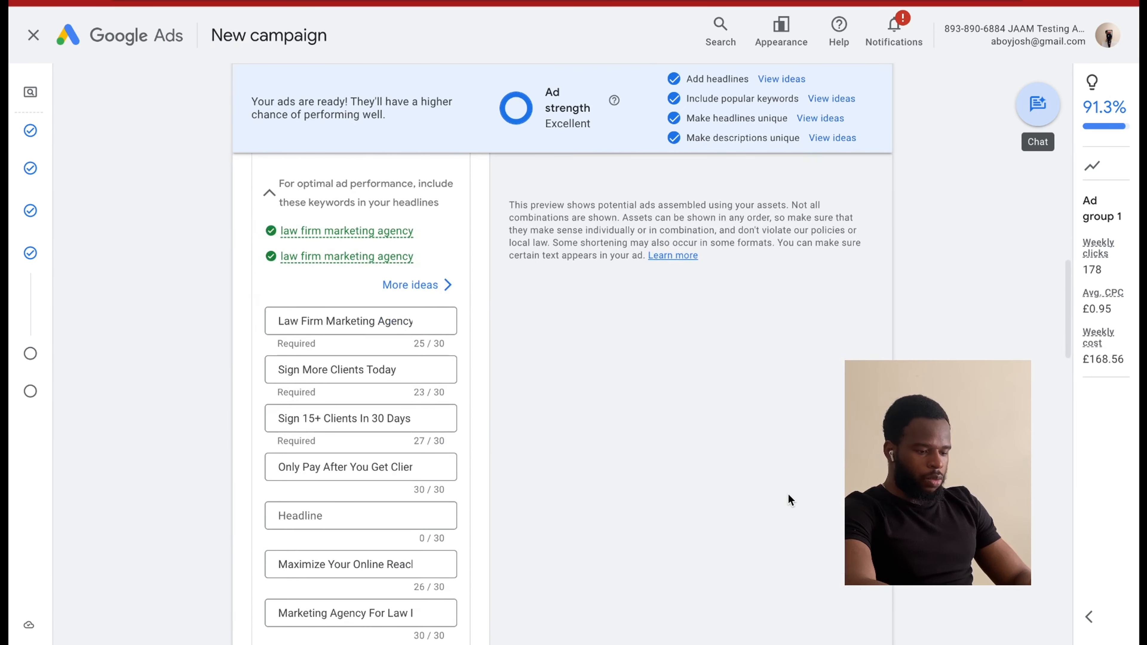
scroll(788, 493, up, 3)
scroll(789, 495, down, 10)
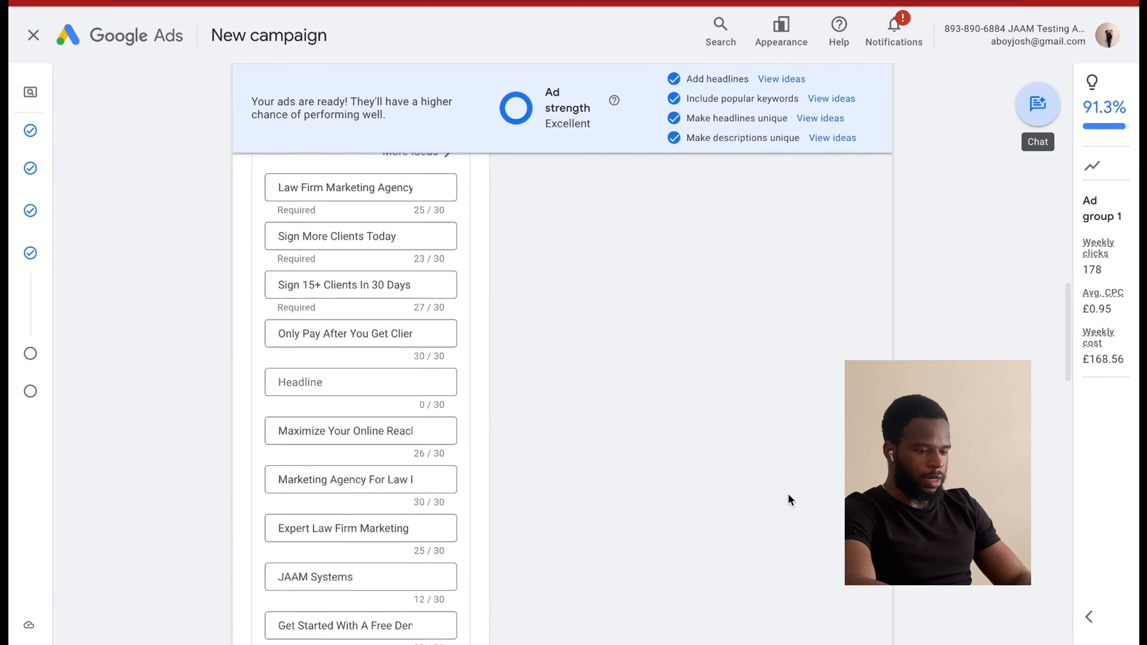
scroll(787, 495, down, 9)
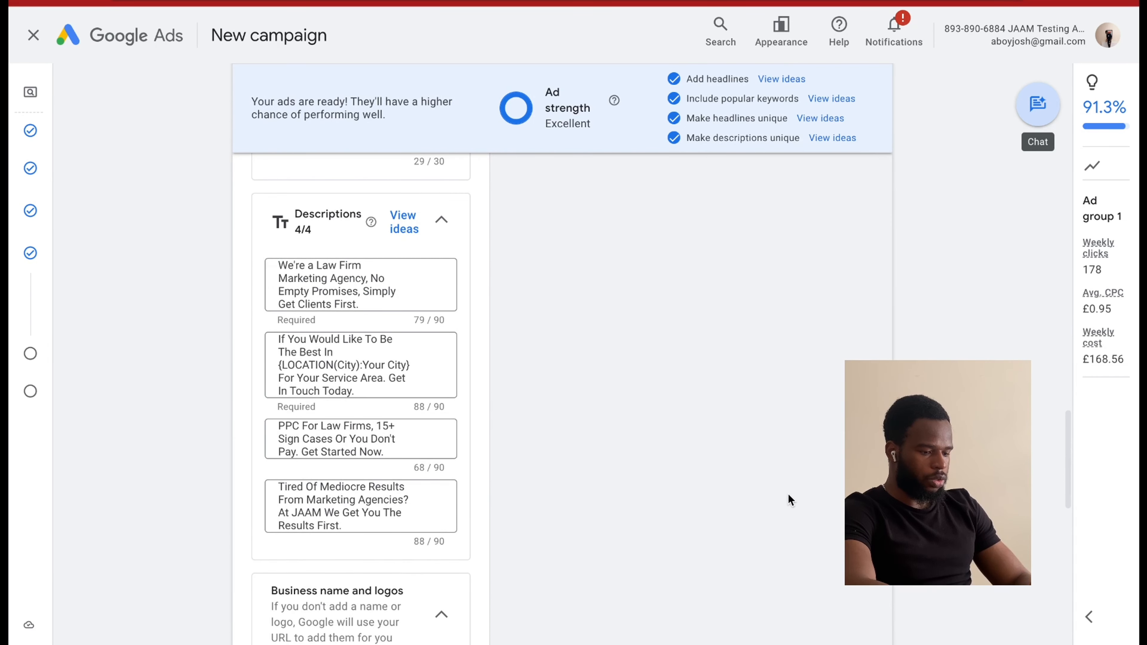
scroll(788, 495, up, 8)
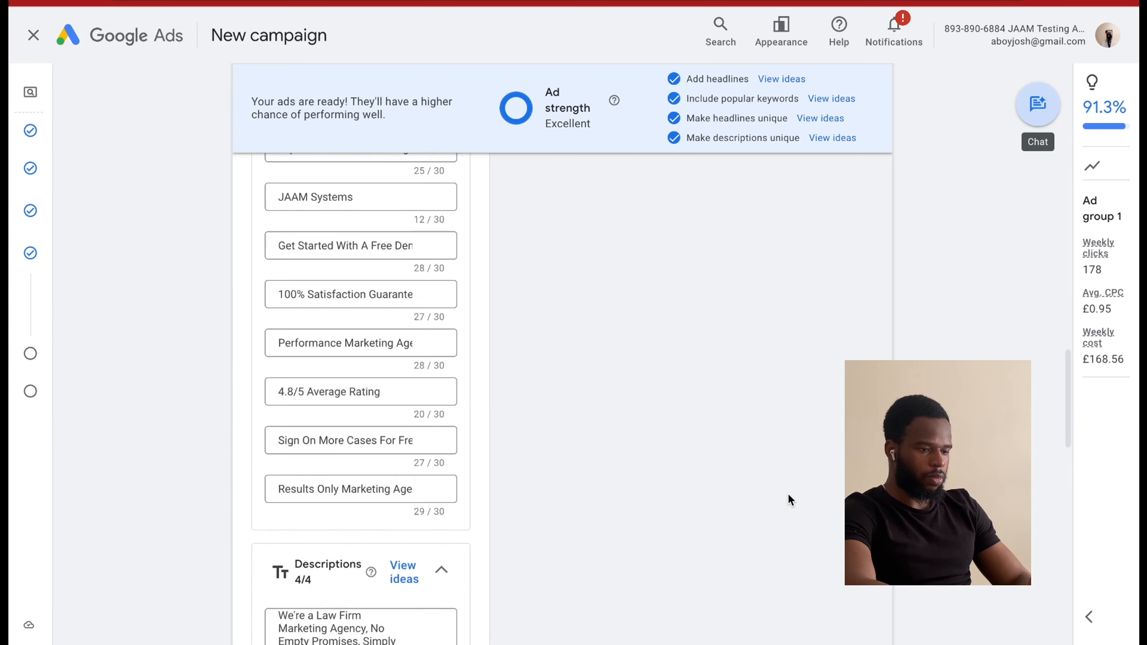
scroll(788, 493, up, 10)
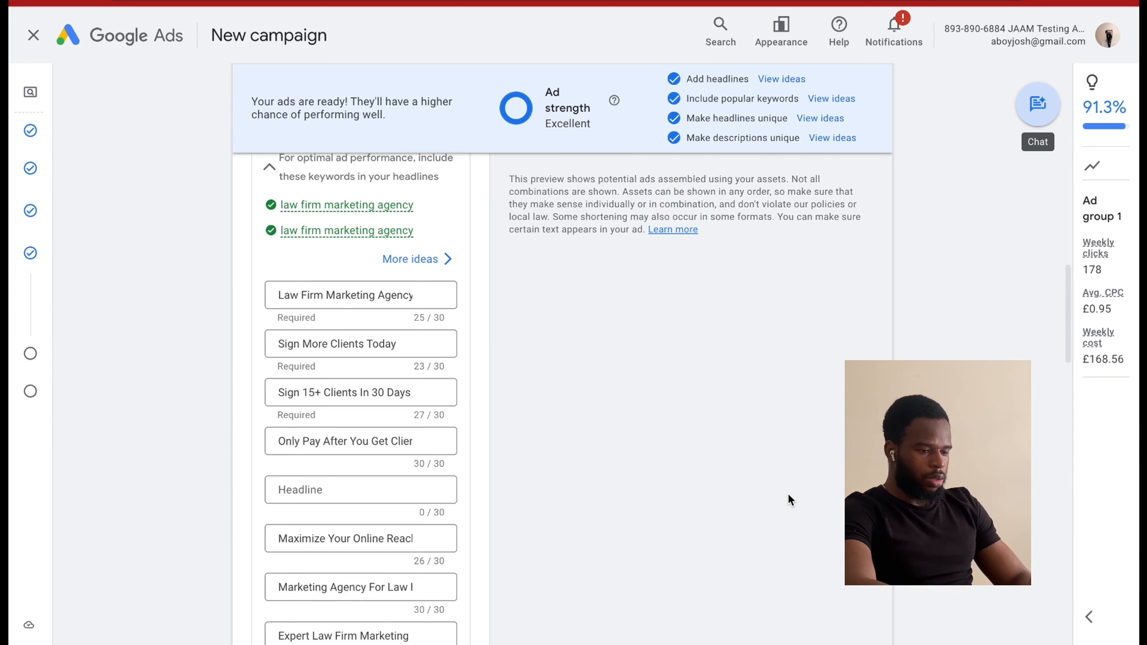
scroll(788, 493, up, 1)
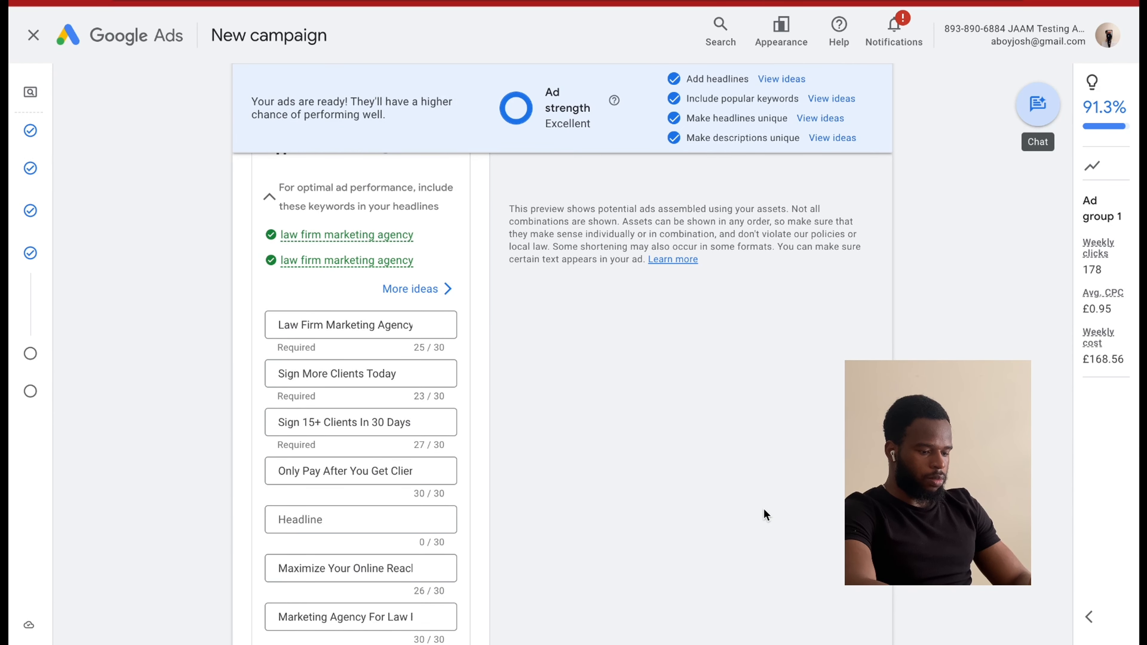
Start a keyword insertion in the empty fifth headline of the ad.
scroll(644, 433, down, 3)
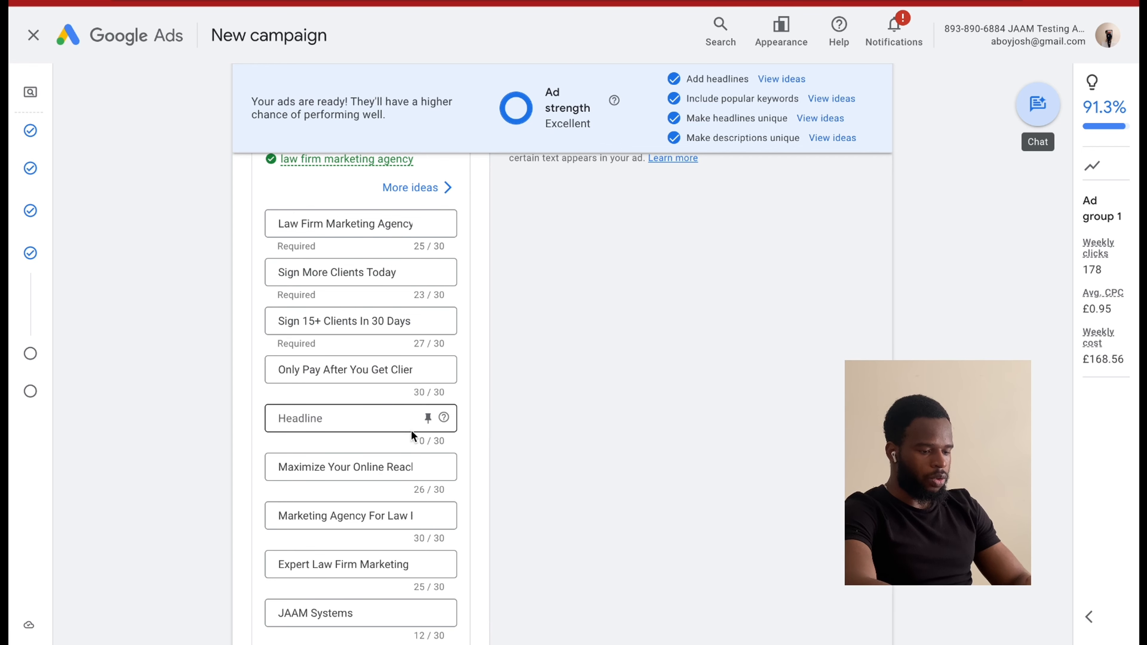
scroll(411, 429, down, 2)
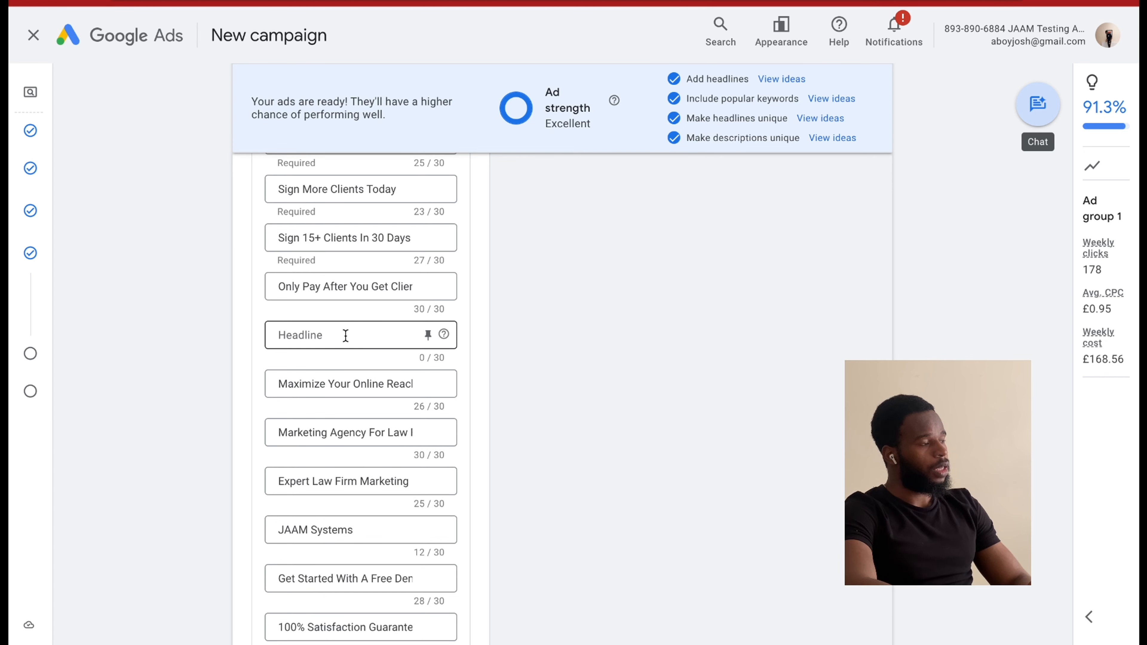
click(345, 335)
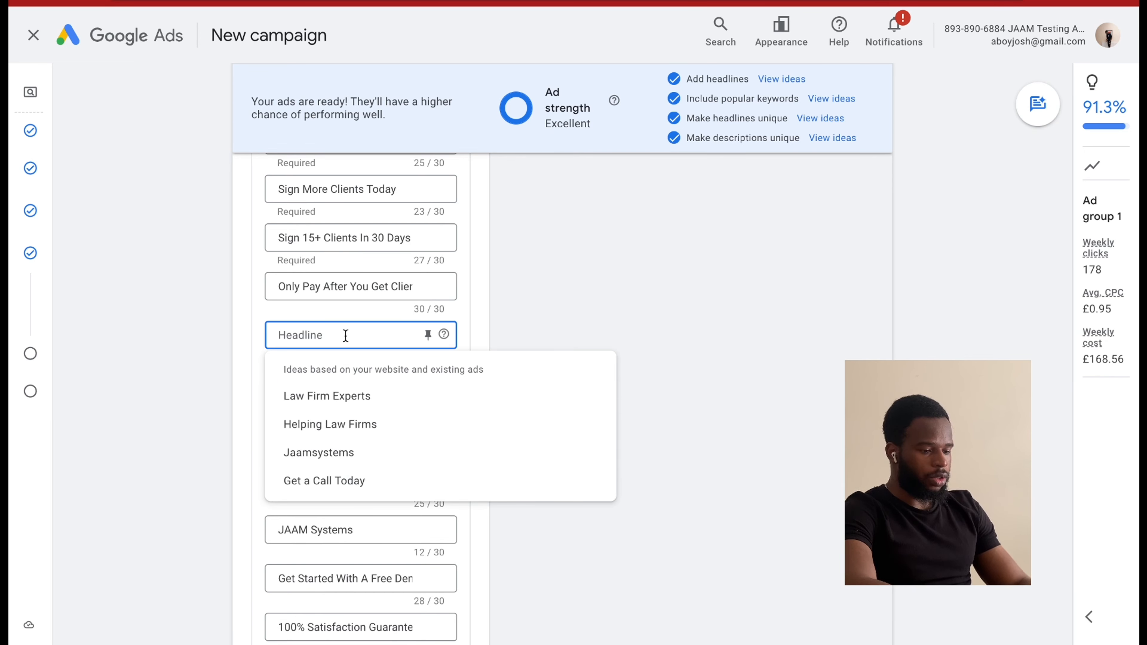
text({)
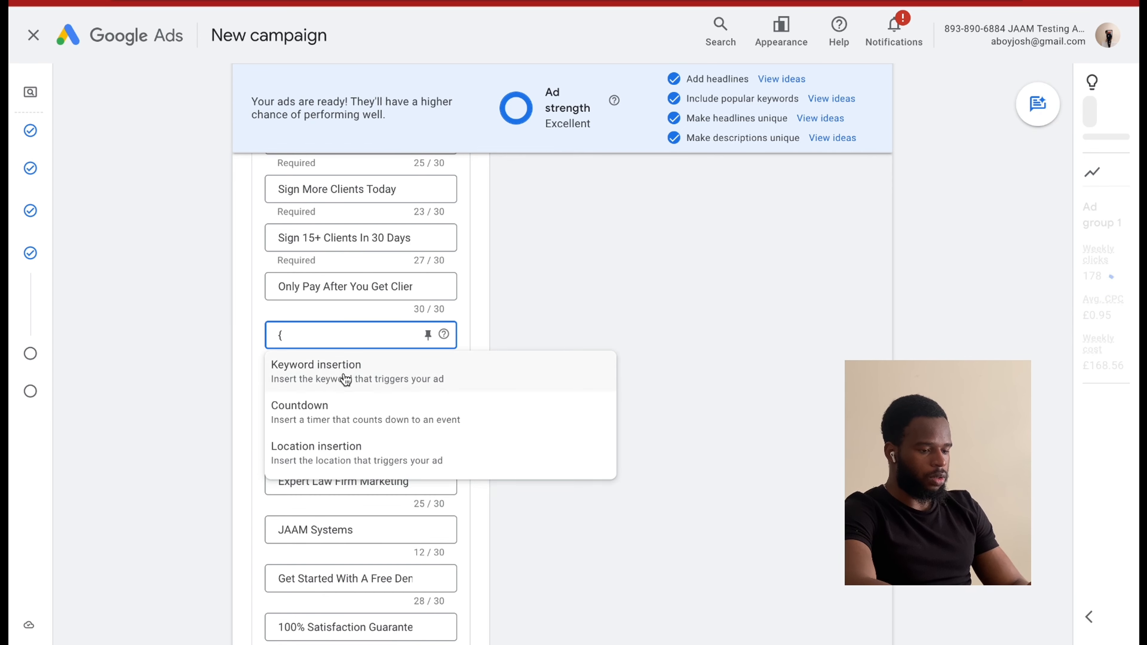
click(346, 375)
Check the entered keywords, then reuse the first headline's text, Law Firm Marketing Agency, as the keyword insertion's default text.
scroll(362, 347, up, 1)
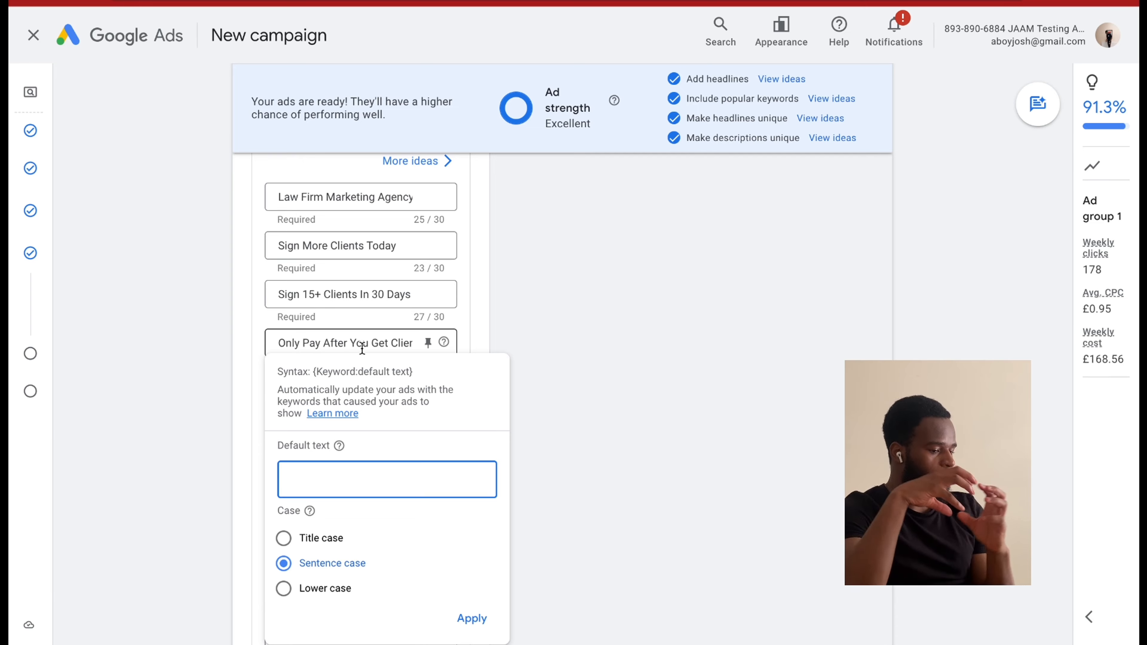
scroll(362, 348, up, 10)
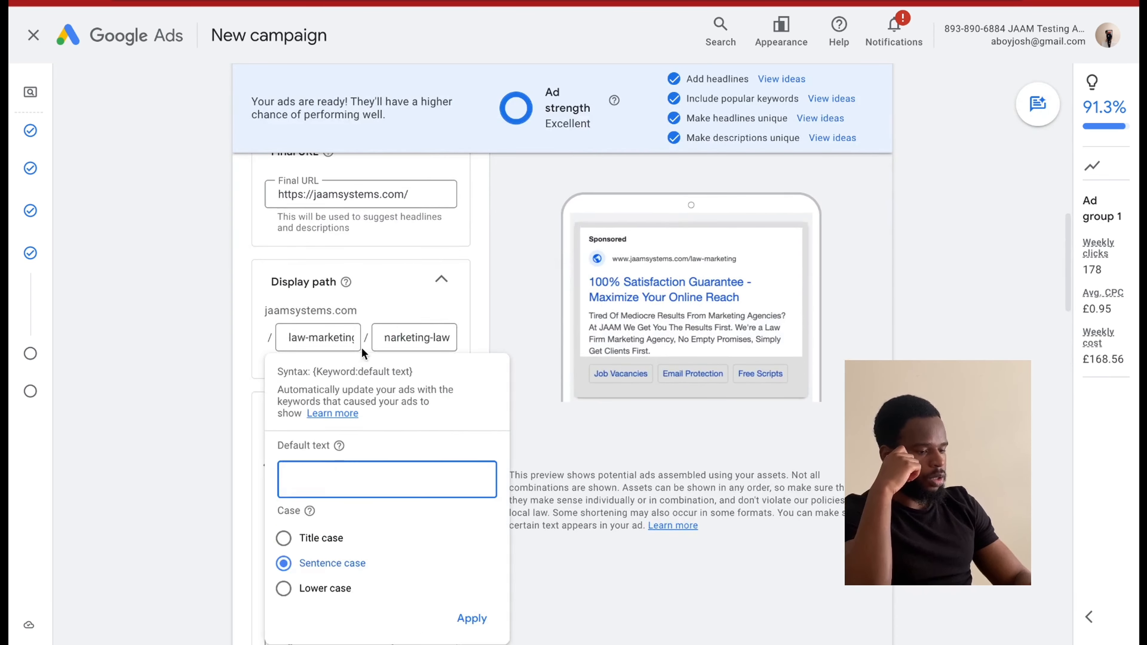
scroll(361, 348, up, 8)
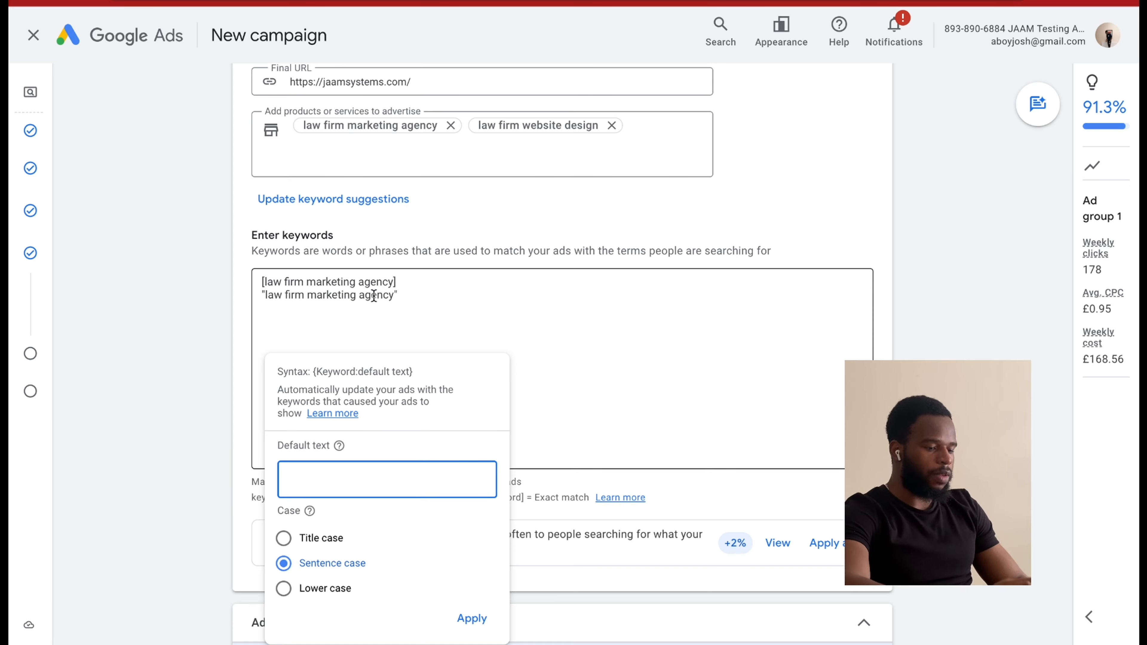
drag(395, 297, 265, 297)
scroll(353, 421, down, 1)
scroll(353, 418, down, 15)
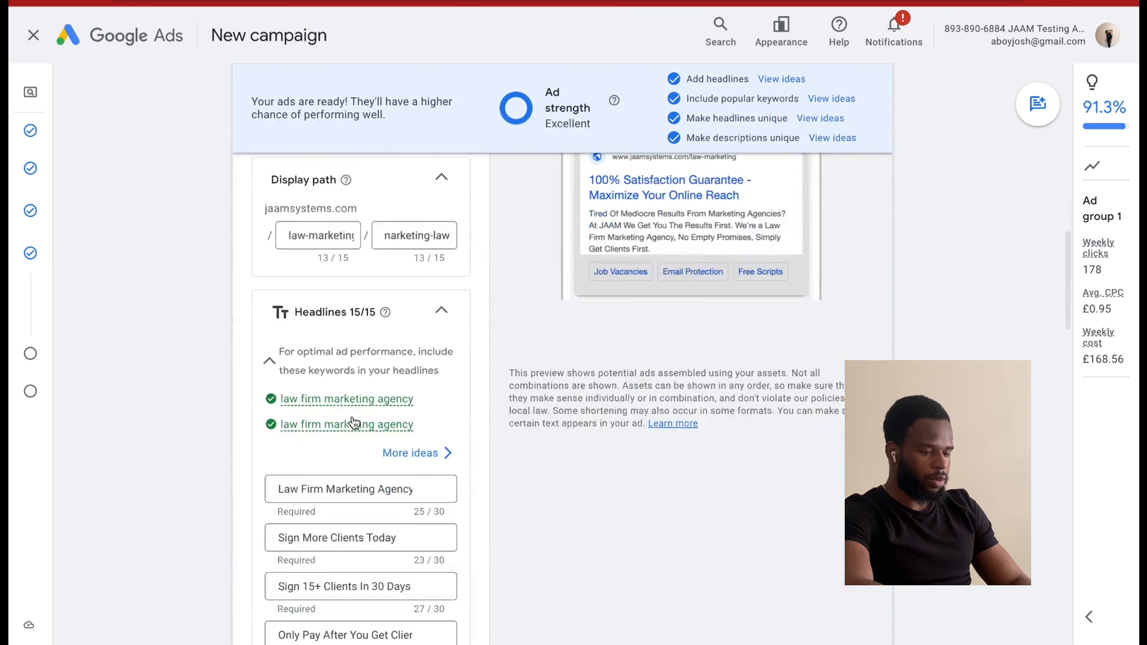
triple_click(321, 490)
key(ctrl+c)
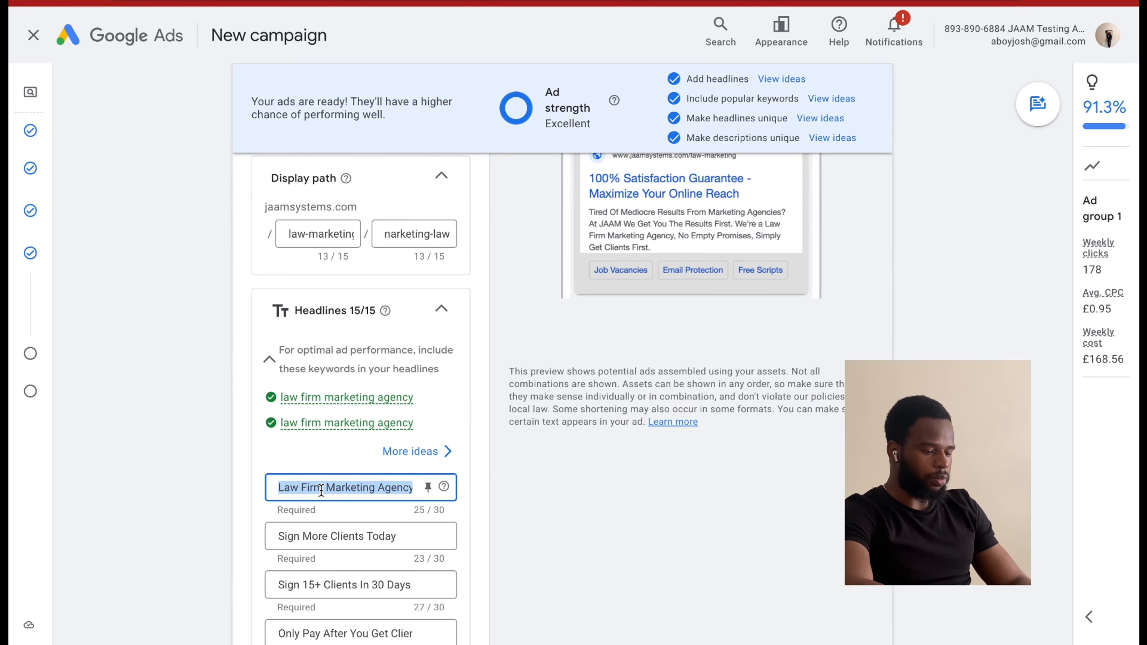
scroll(321, 490, down, 7)
click(340, 371)
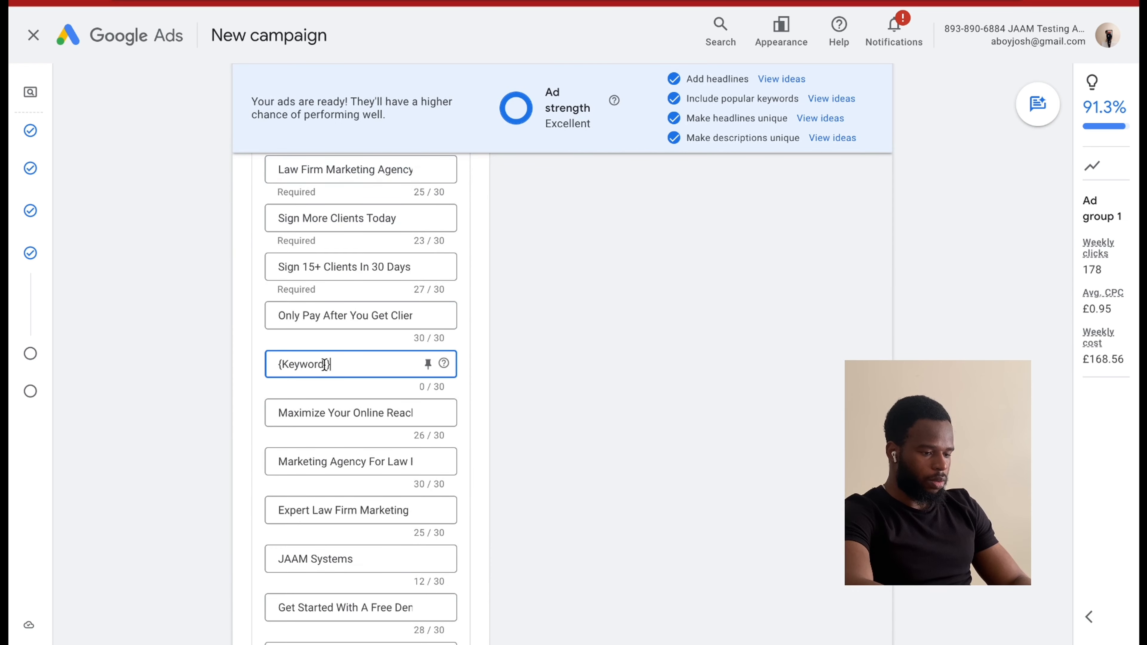
click(334, 486)
key(ctrl+v)
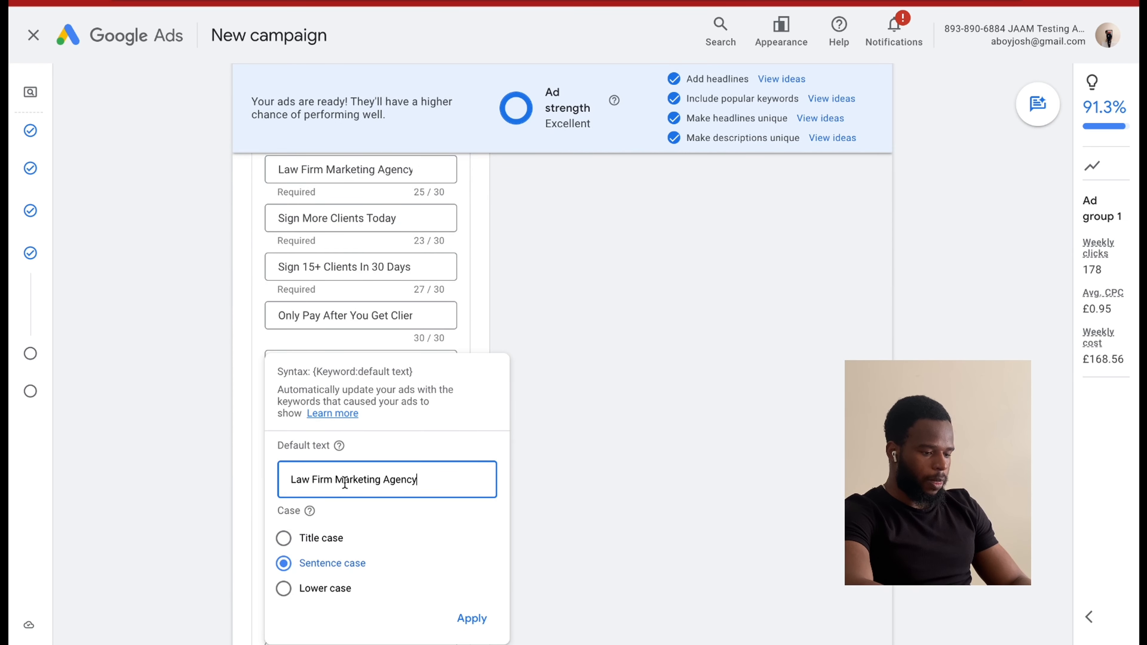
Change the keyword insertion's default text to Lawyer Marketing Agency, set it to title case and apply it.
double_click(321, 478)
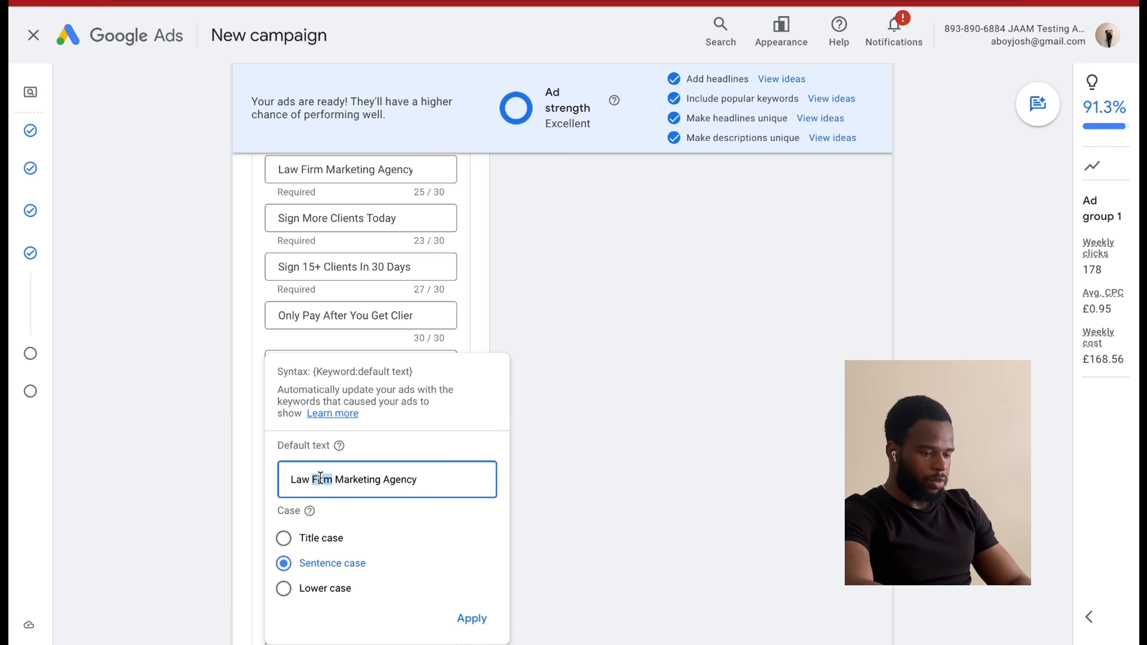
key(BackSpace)
key(BackSpace)
key(BackSpace)
text(wyer)
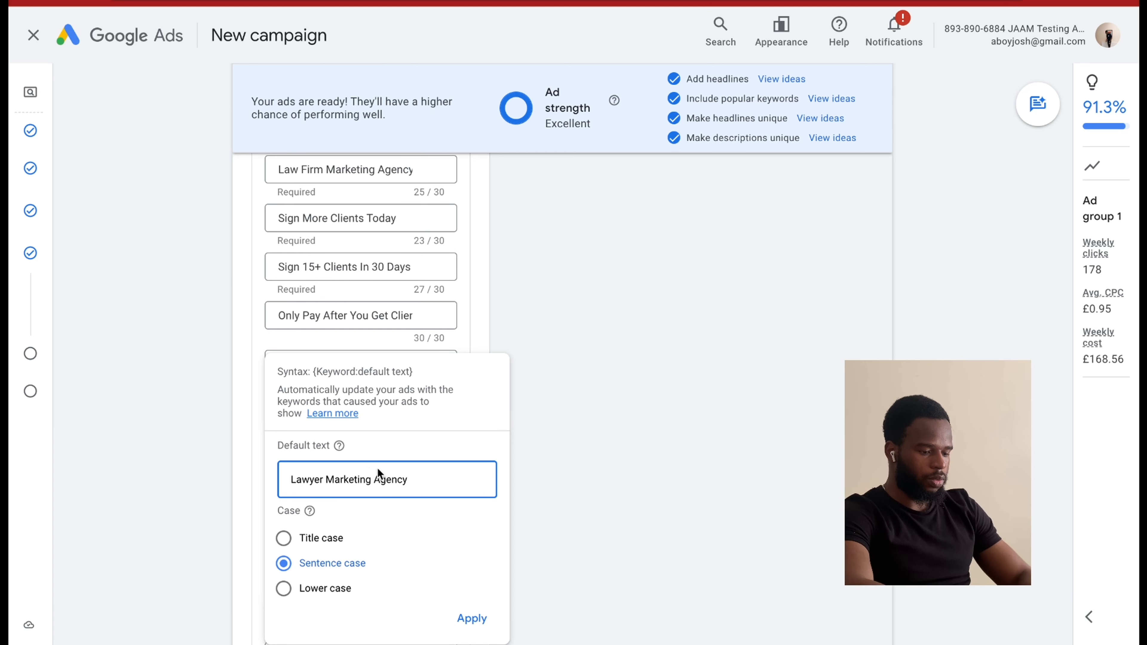
click(328, 542)
click(470, 618)
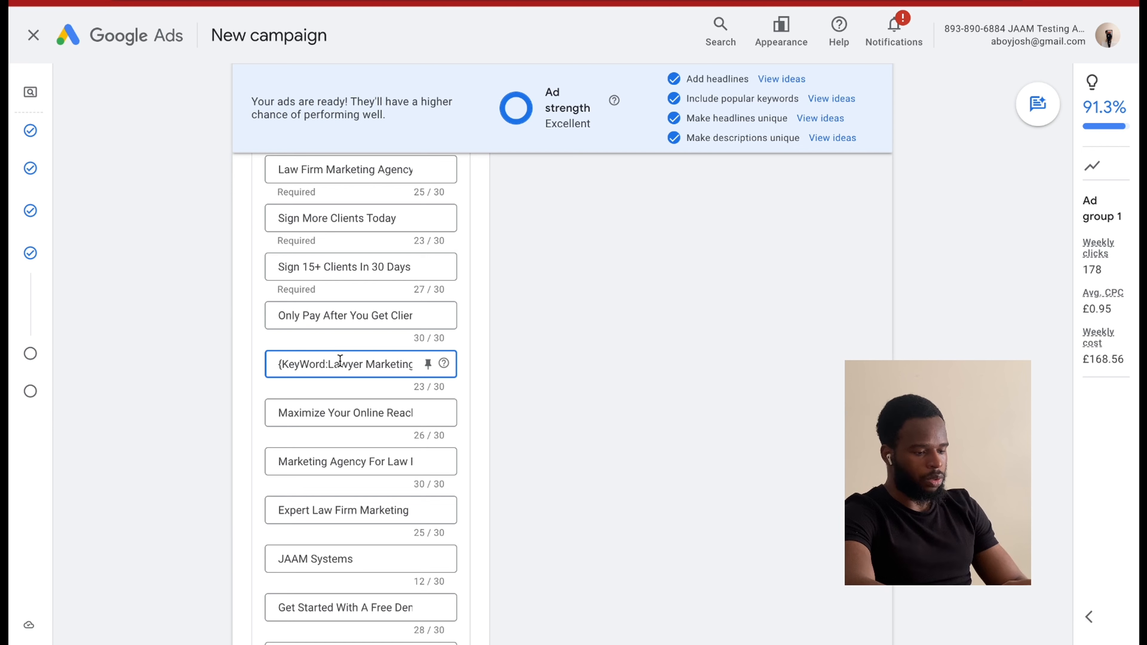
Review the default text and case settings of the fifth headline's keyword insertion without changing them.
click(340, 361)
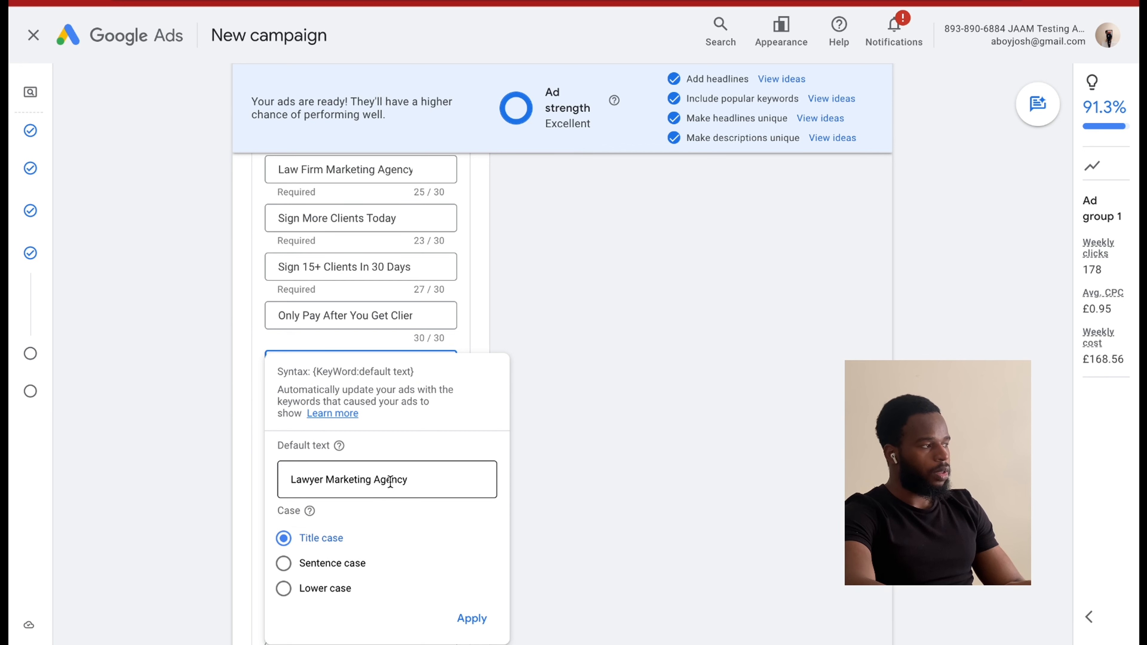
click(525, 349)
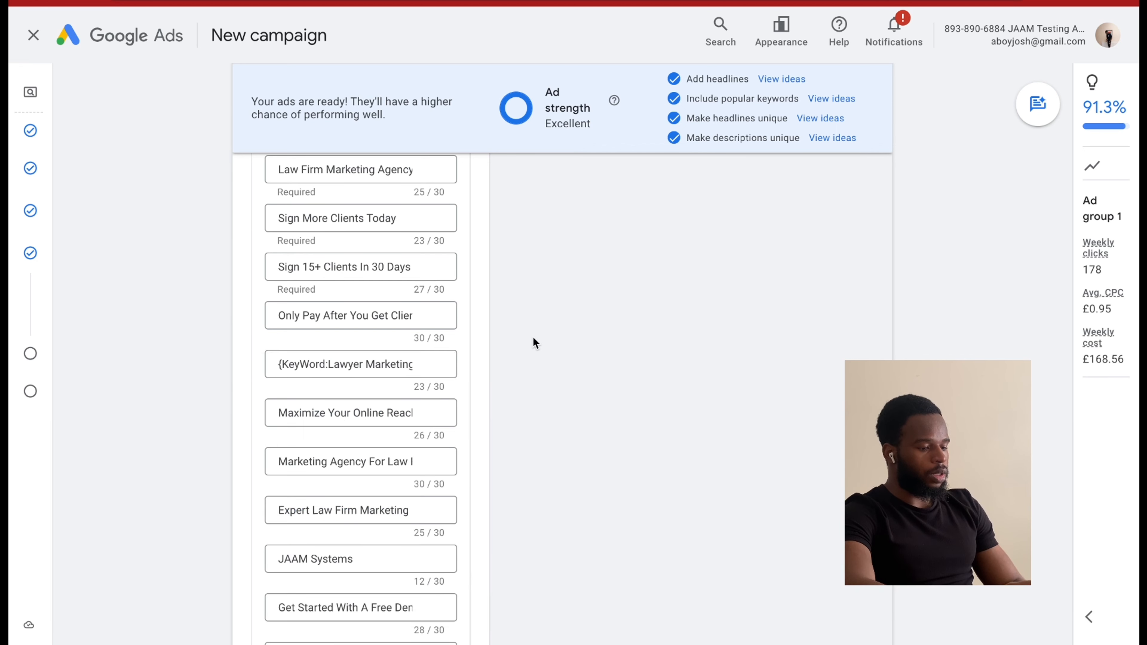
click(380, 363)
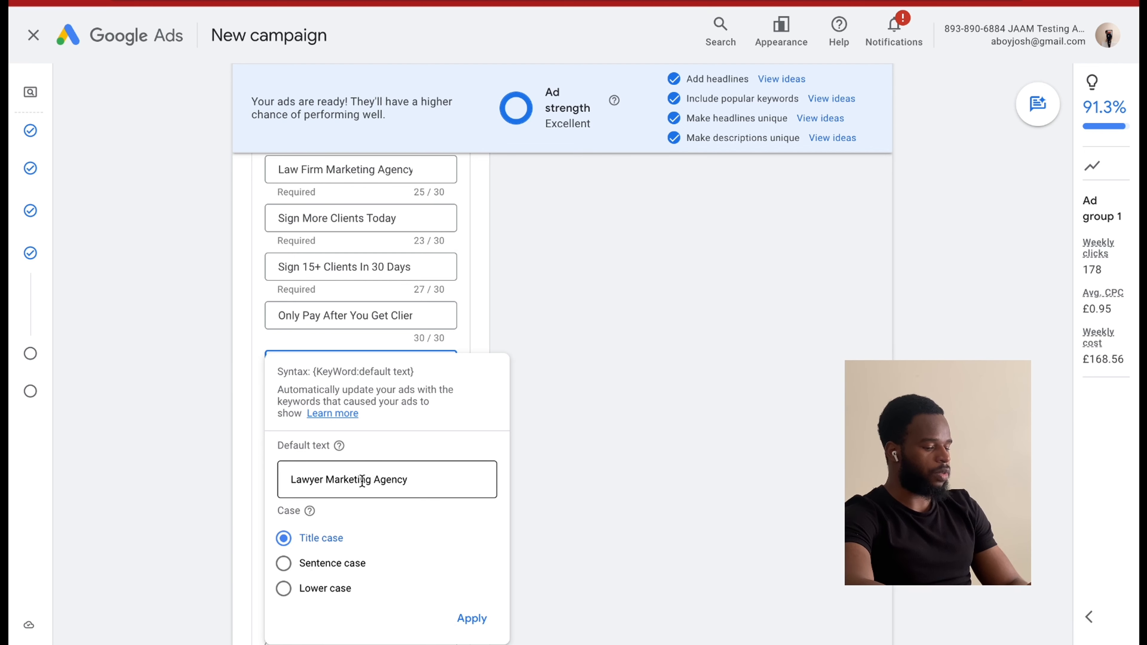
click(644, 436)
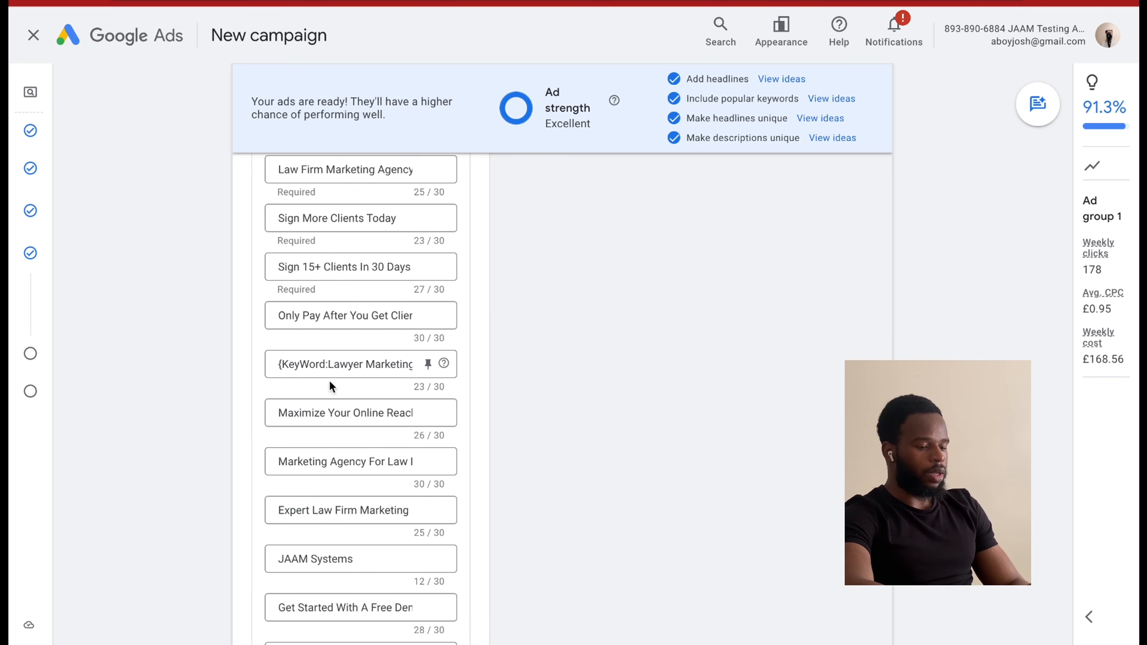
click(332, 370)
click(620, 320)
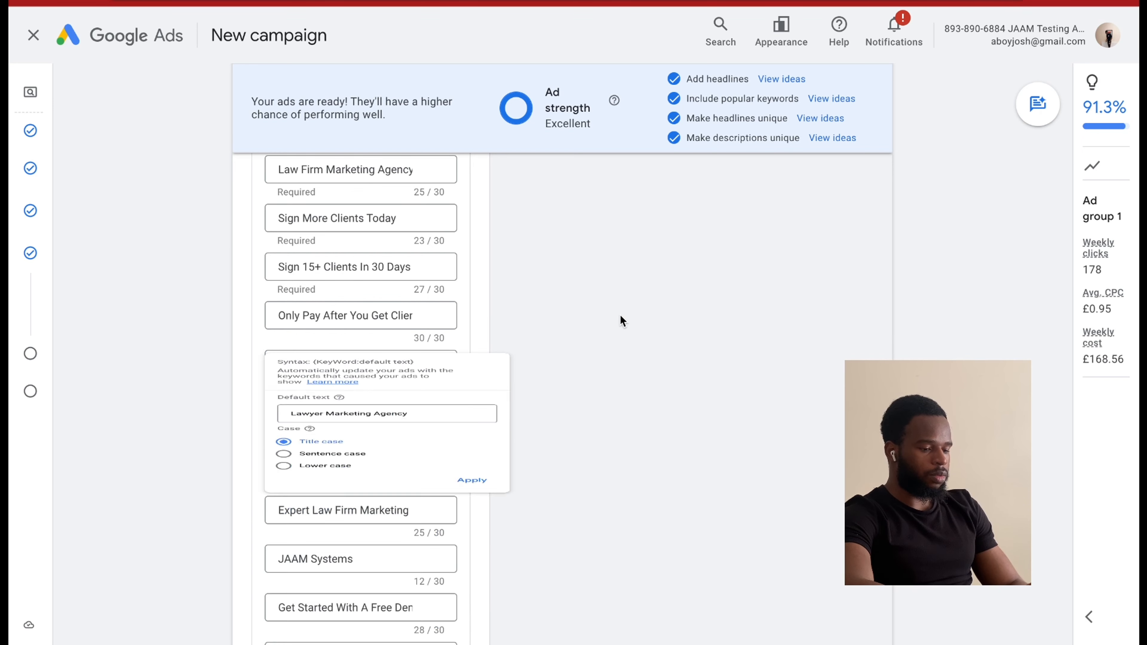
Replace the fifth headline's keyword insertion with a location insertion in Town/City format.
triple_click(280, 366)
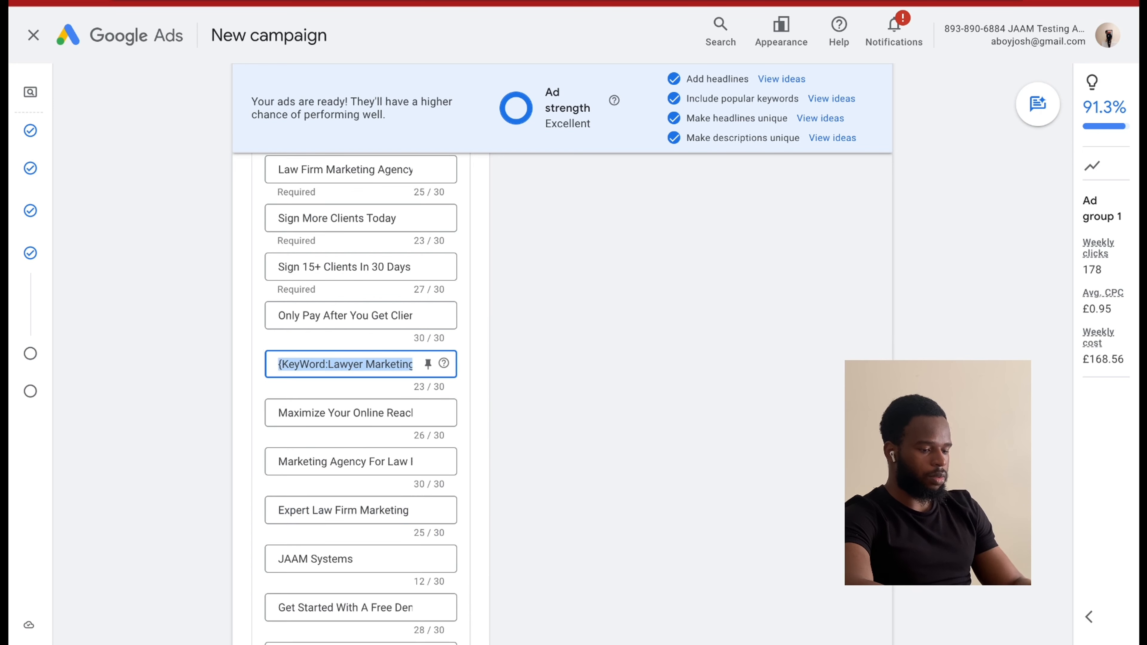
key(BackSpace)
text({)
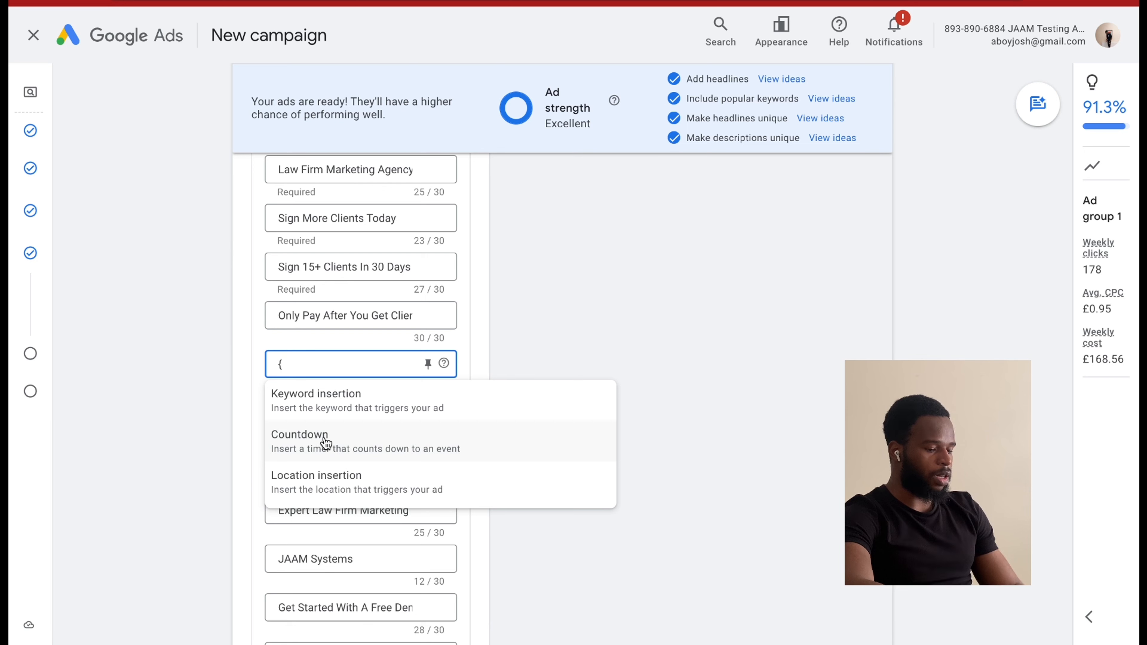
click(361, 487)
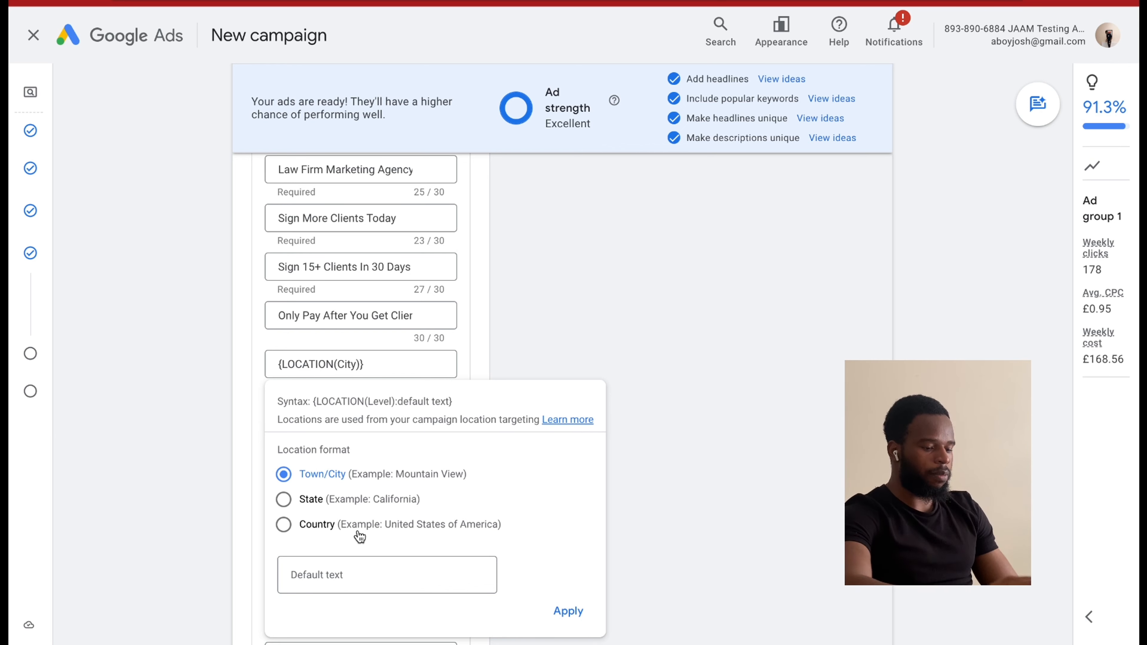
click(341, 572)
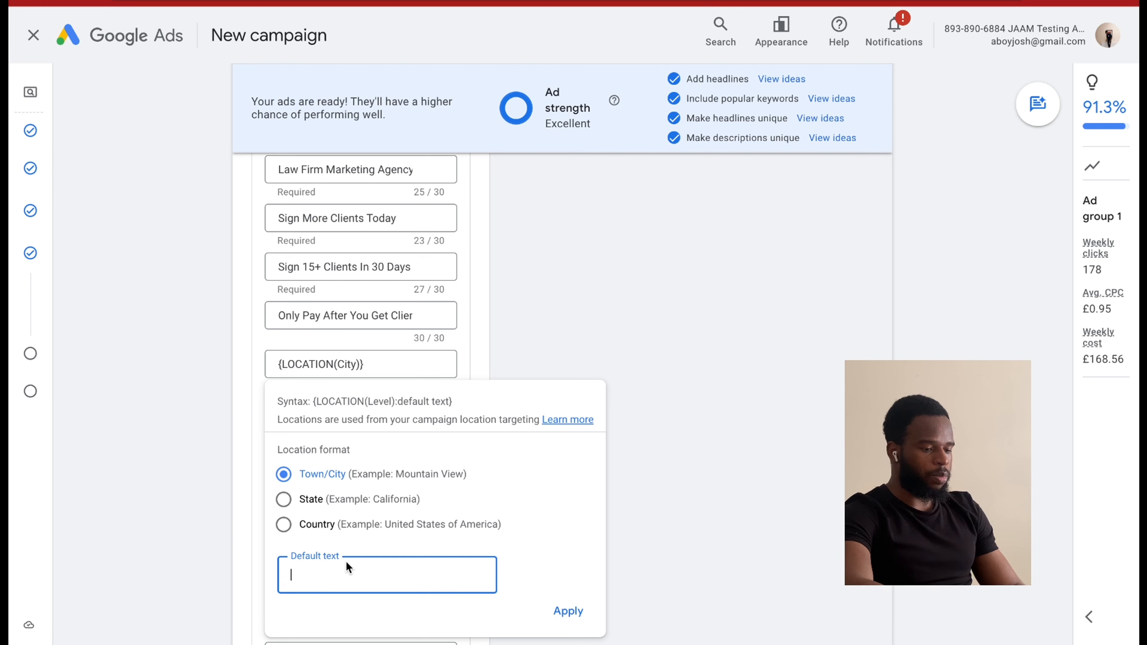
text(Makreint)
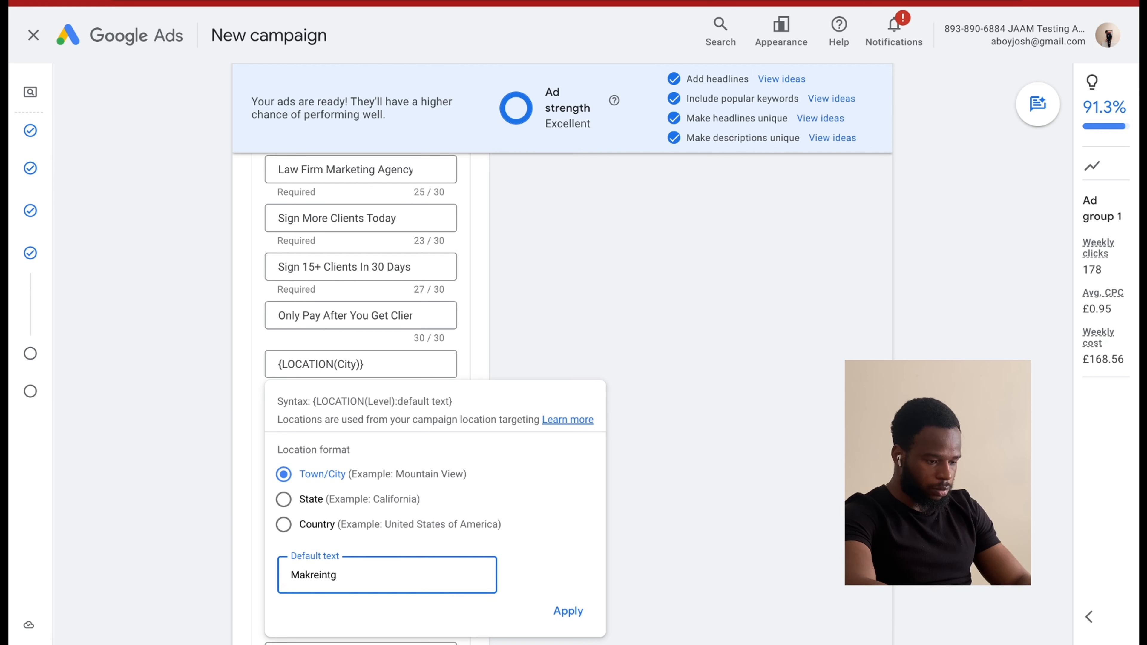
text(g)
key(BackSpace)
key(BackSpace)
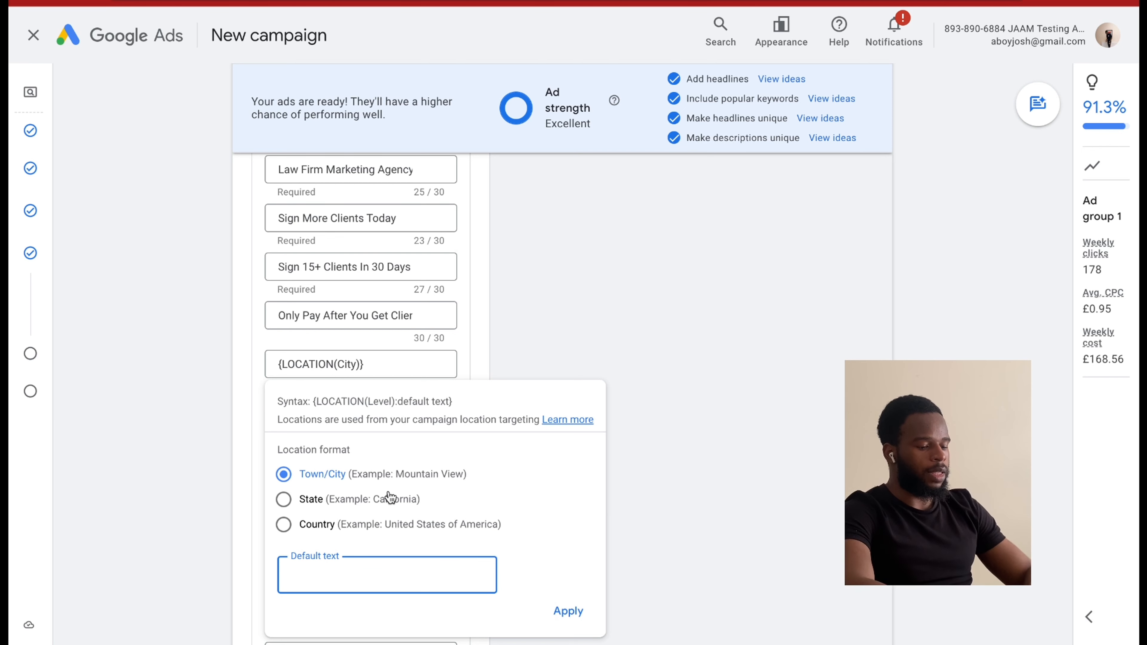
Set the location insertion's default text to Near Me and apply it to the fifth headline.
key(Caps_Lock)
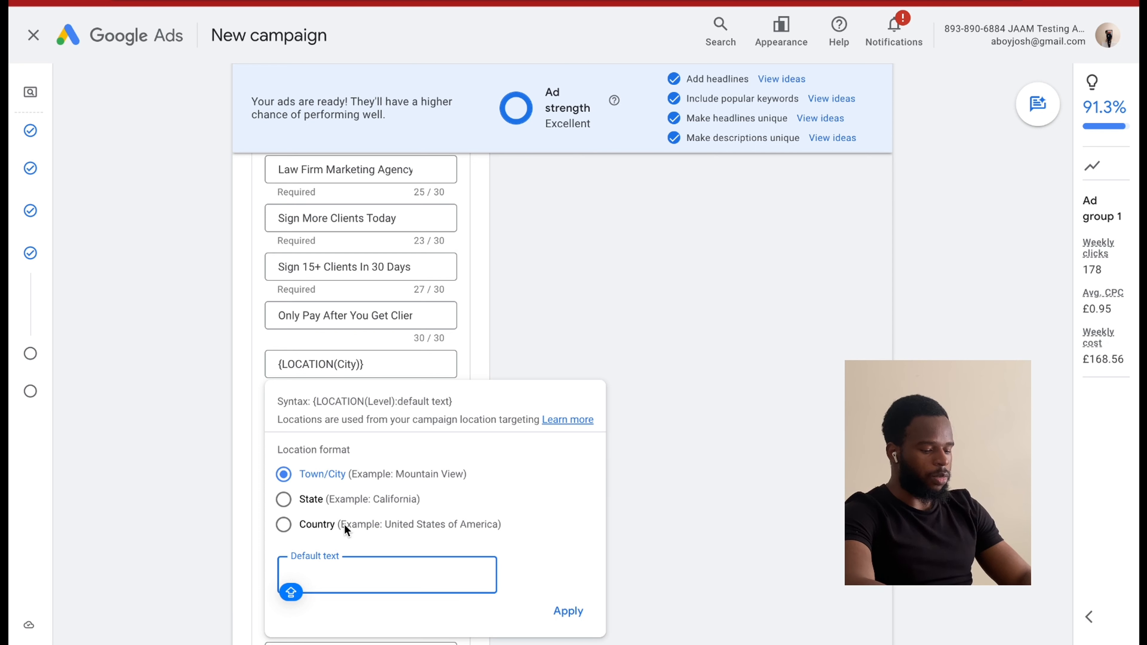
text(Near )
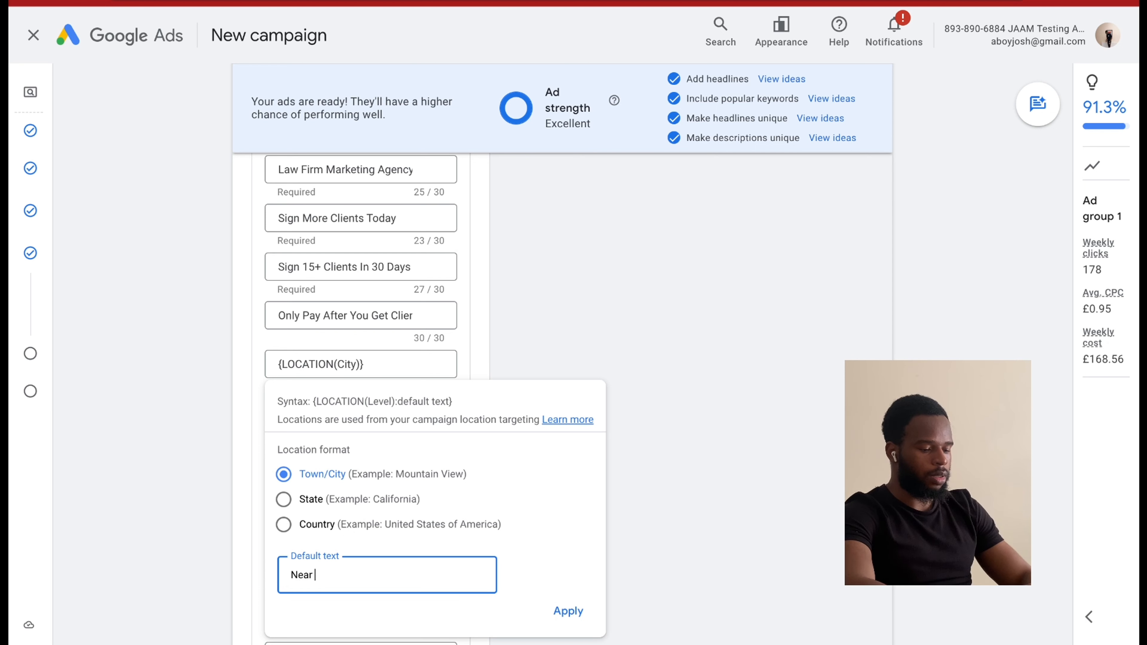
text(Me)
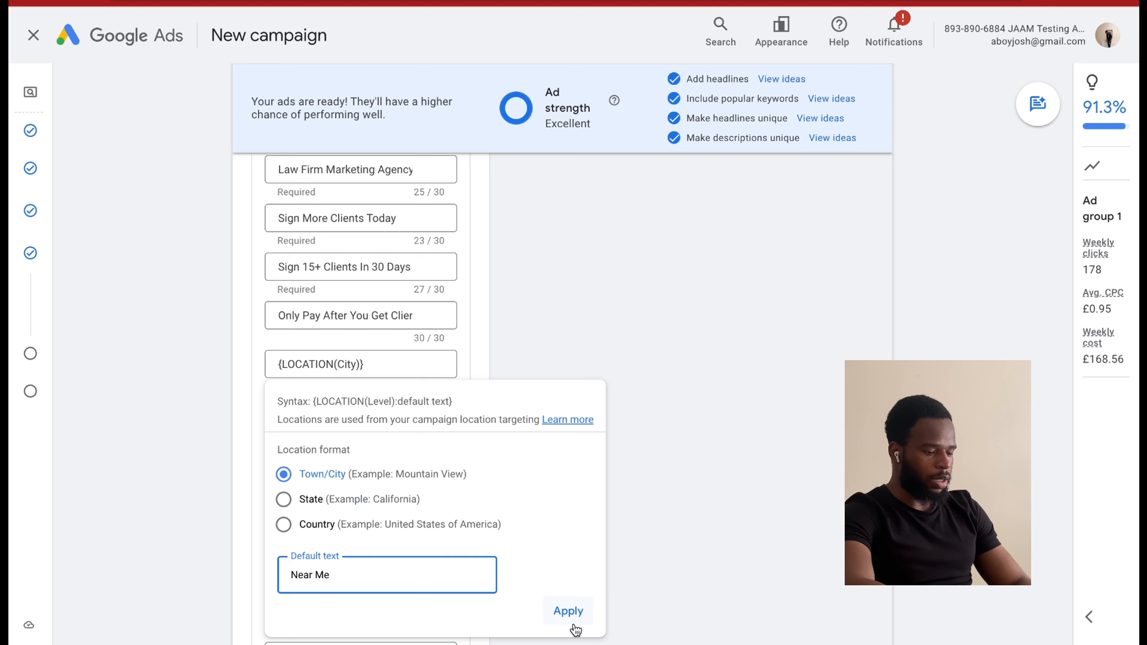
click(568, 612)
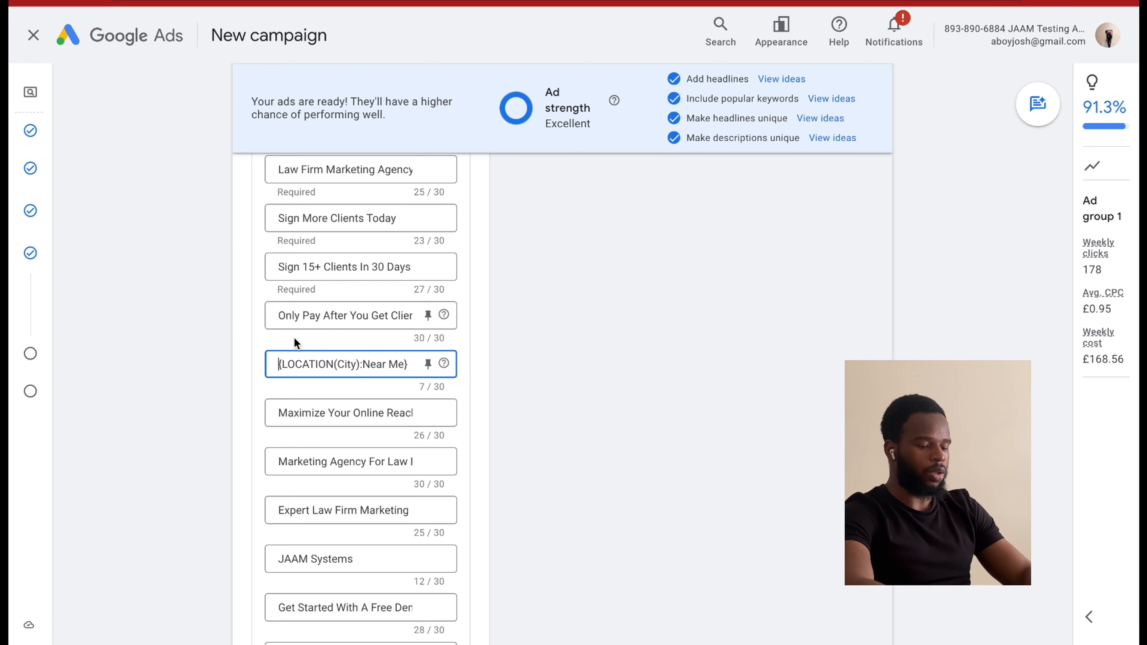
Add the words Marketing Agency and a space before the location insertion in the fifth headline.
text(Ma)
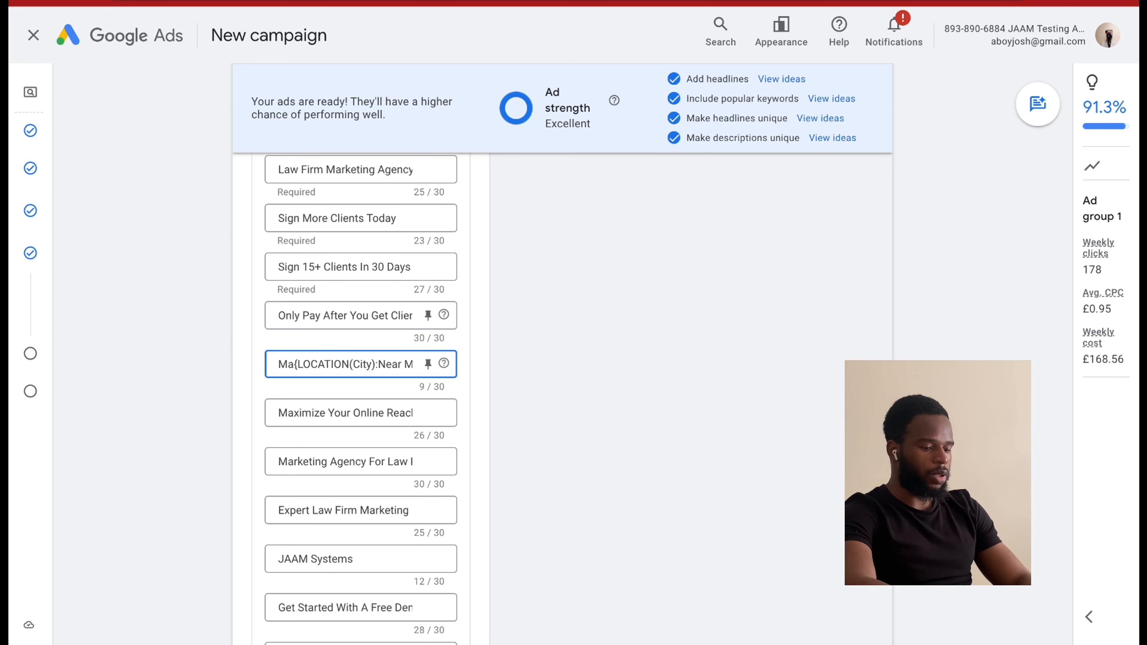
text(rketing AGen{LOCATION)
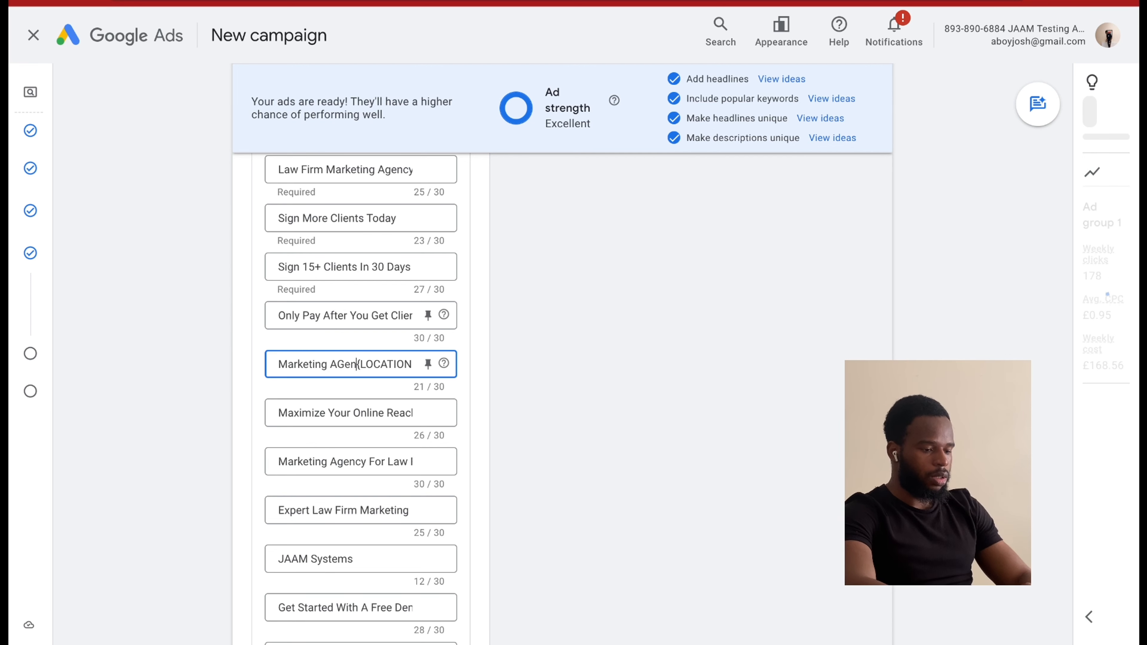
key(BackSpace)
key(BackSpace)
key(BackSpace)
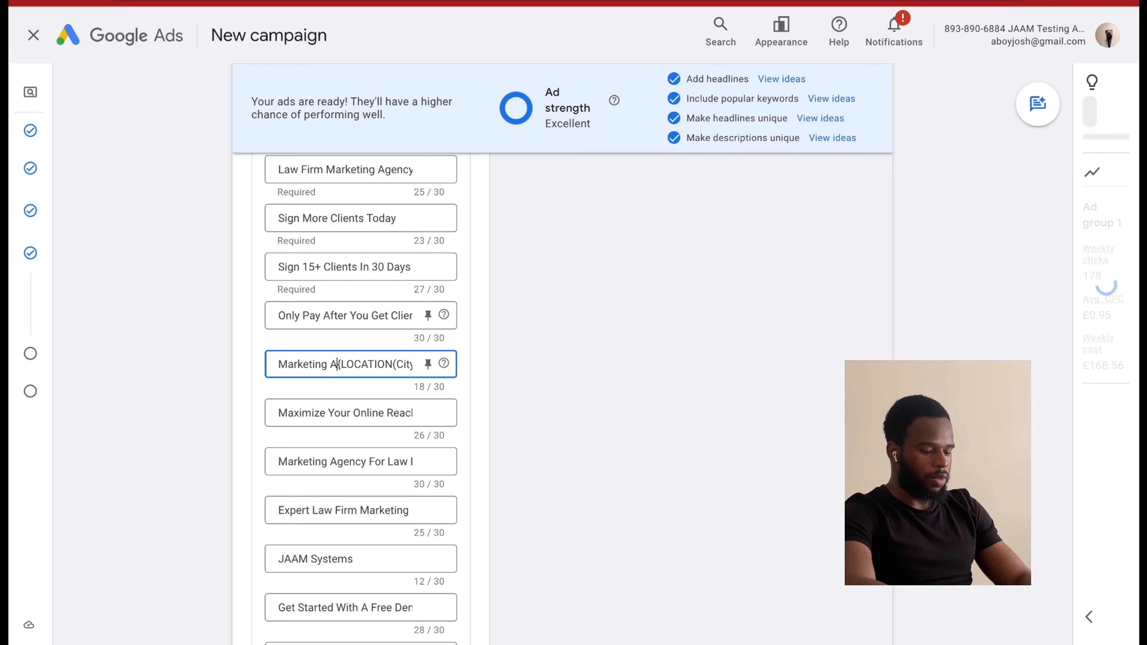
text(Ge)
key(BackSpace)
key(BackSpace)
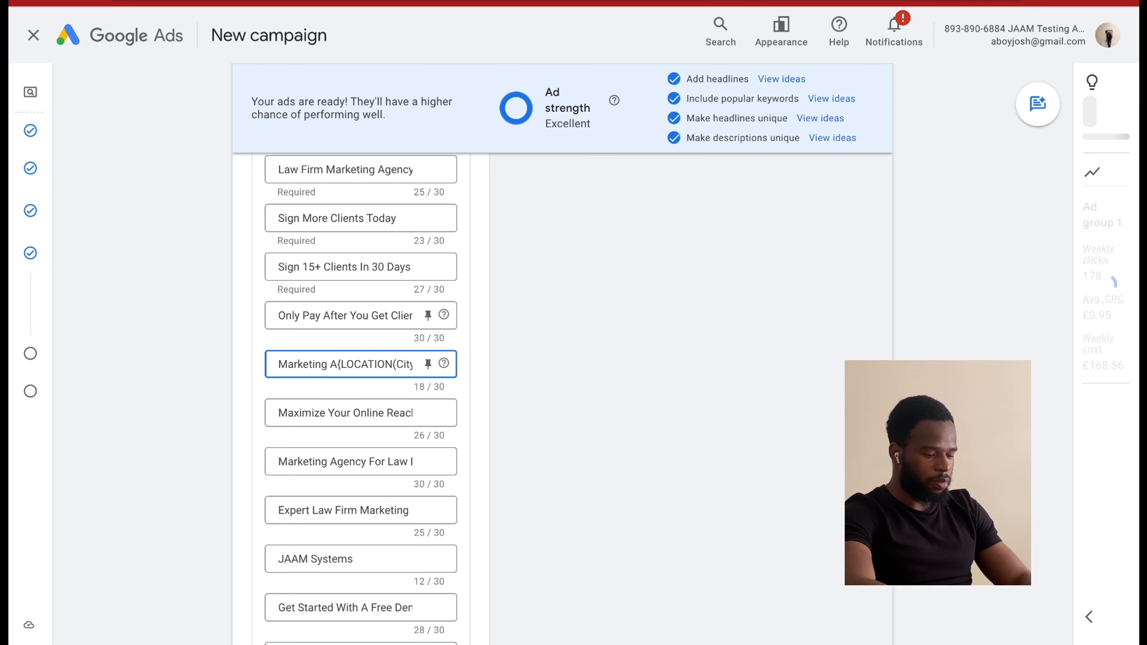
text(gency)
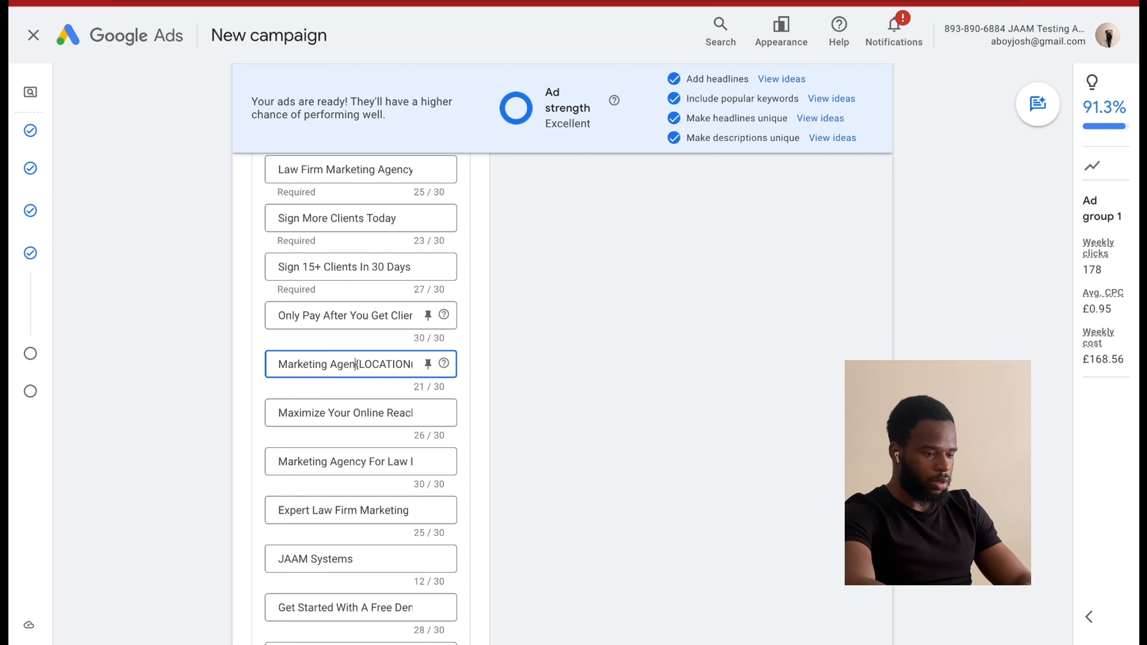
click(279, 364)
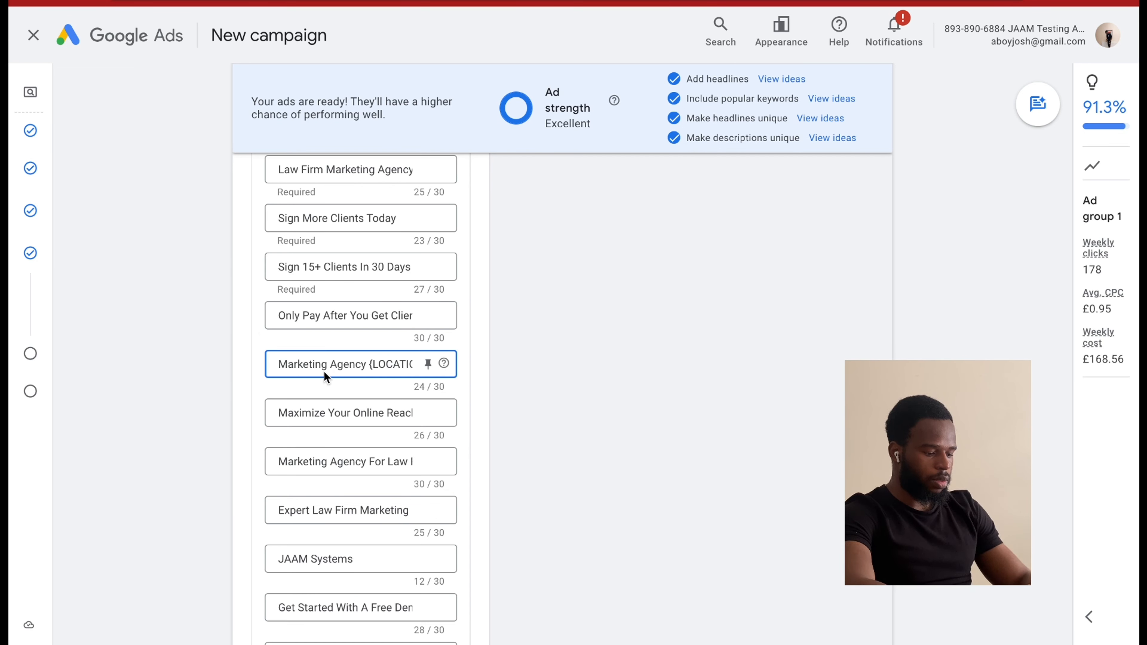
Insert the word Law before Marketing Agency in the fifth headline and check its text through to the location insertion.
text(Law)
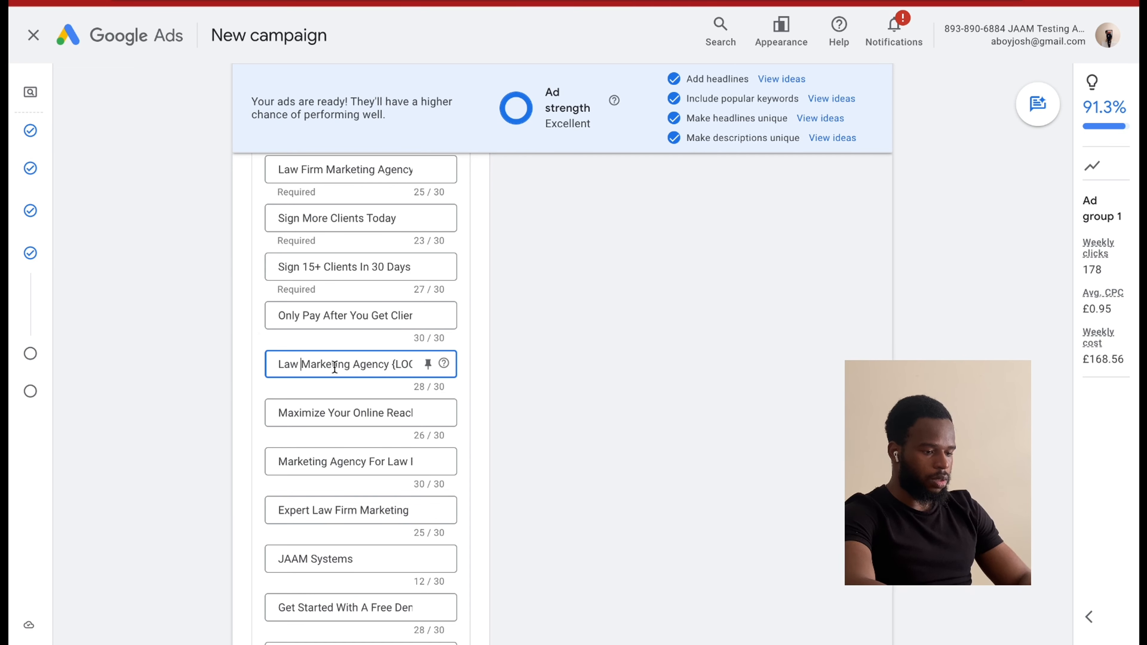
scroll(335, 367, right, 3)
scroll(334, 367, left, 1)
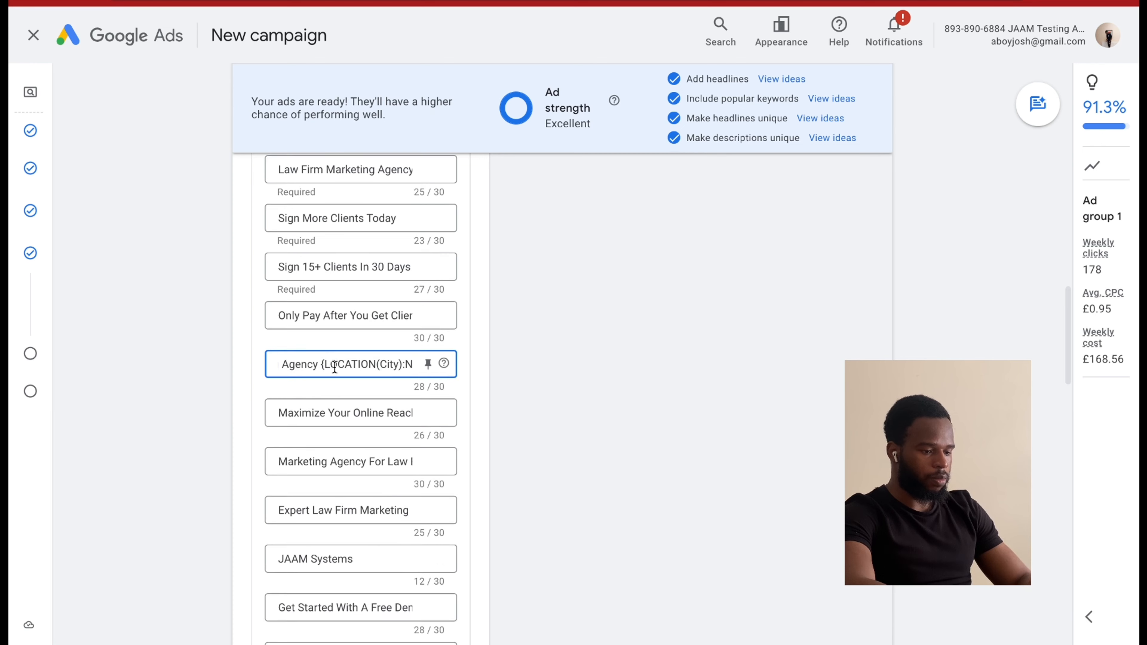
scroll(335, 366, left, 1)
scroll(334, 367, right, 1)
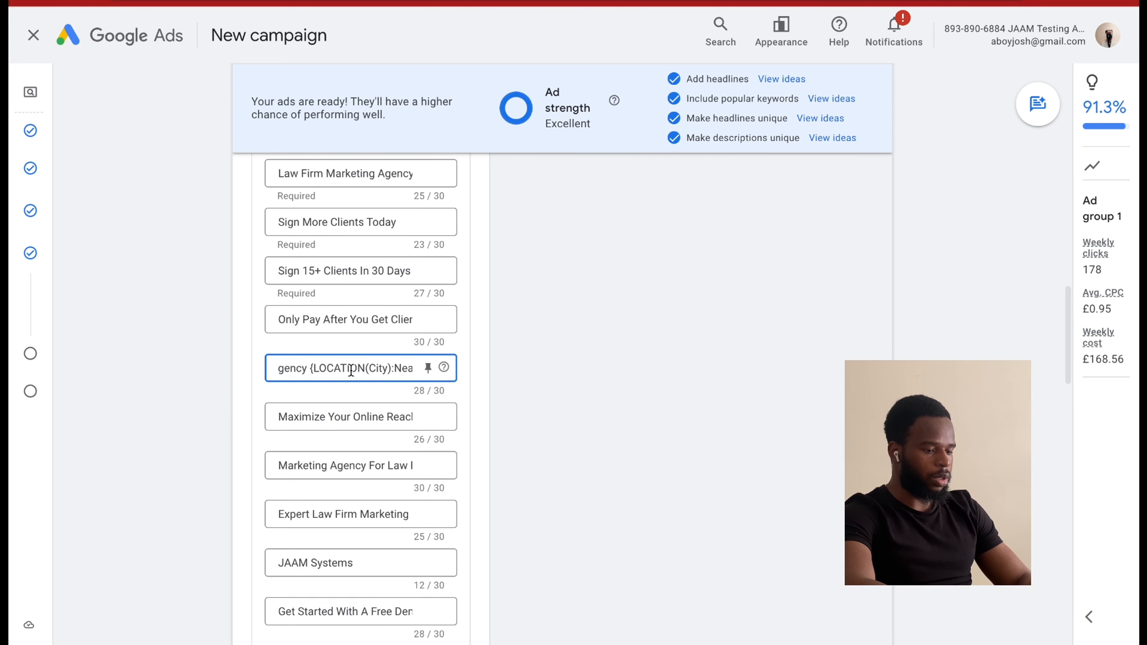
scroll(355, 370, right, 2)
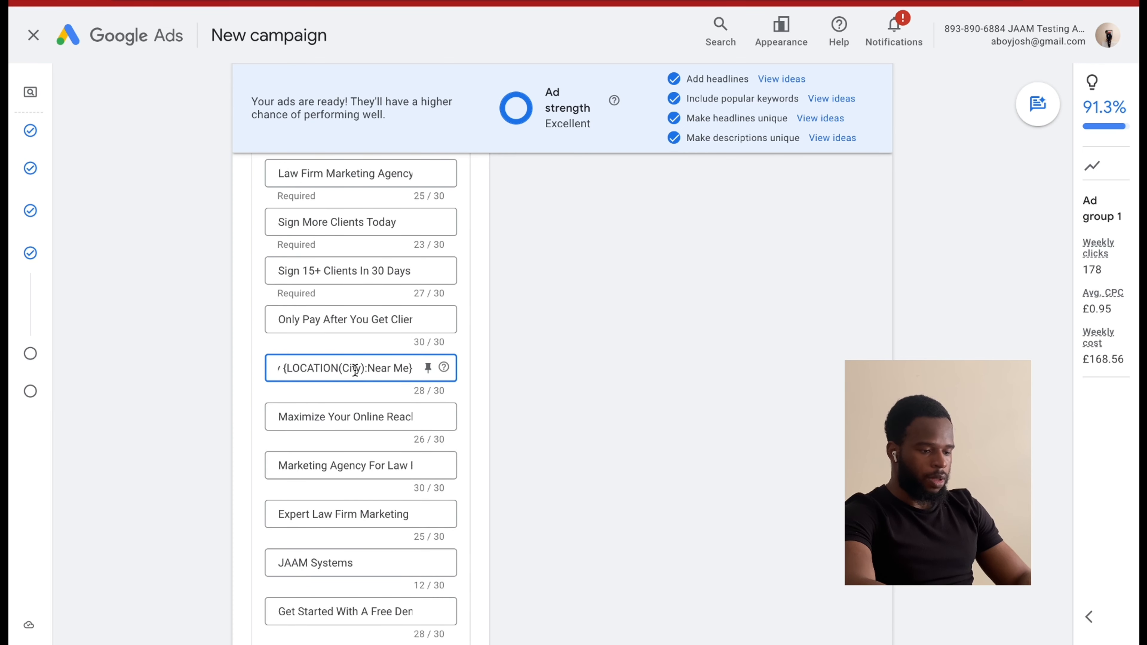
Review the remaining headlines, the four descriptions, business name and logos, sitelinks, ad preview and callouts section.
scroll(358, 377, up, 1)
scroll(357, 377, down, 2)
scroll(355, 373, down, 9)
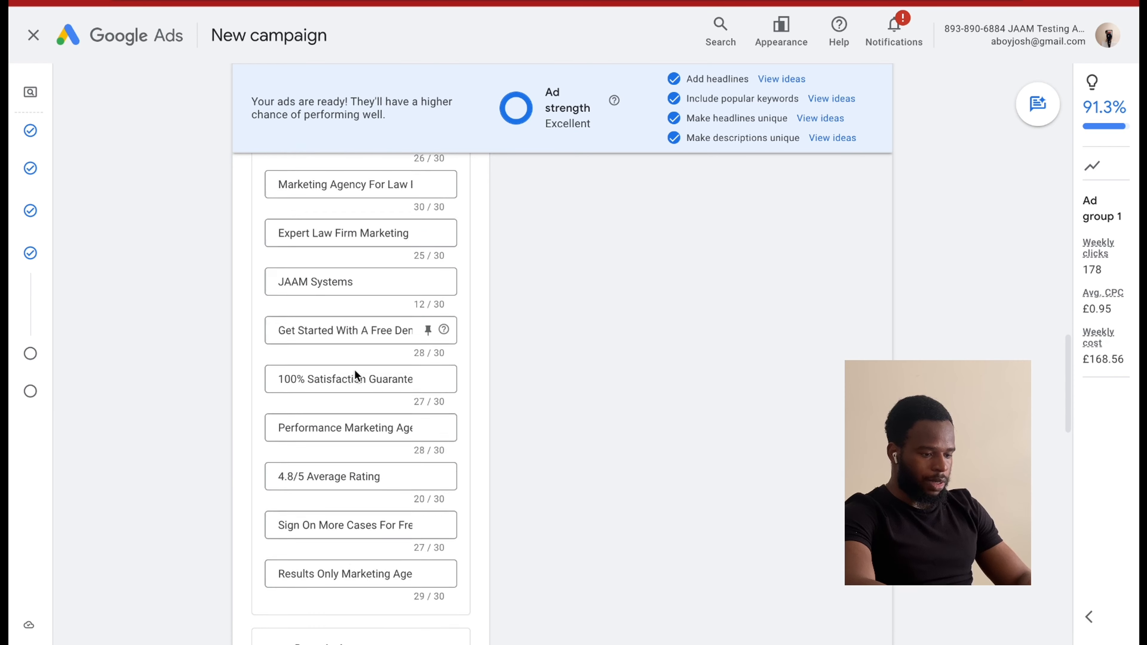
scroll(355, 375, down, 3)
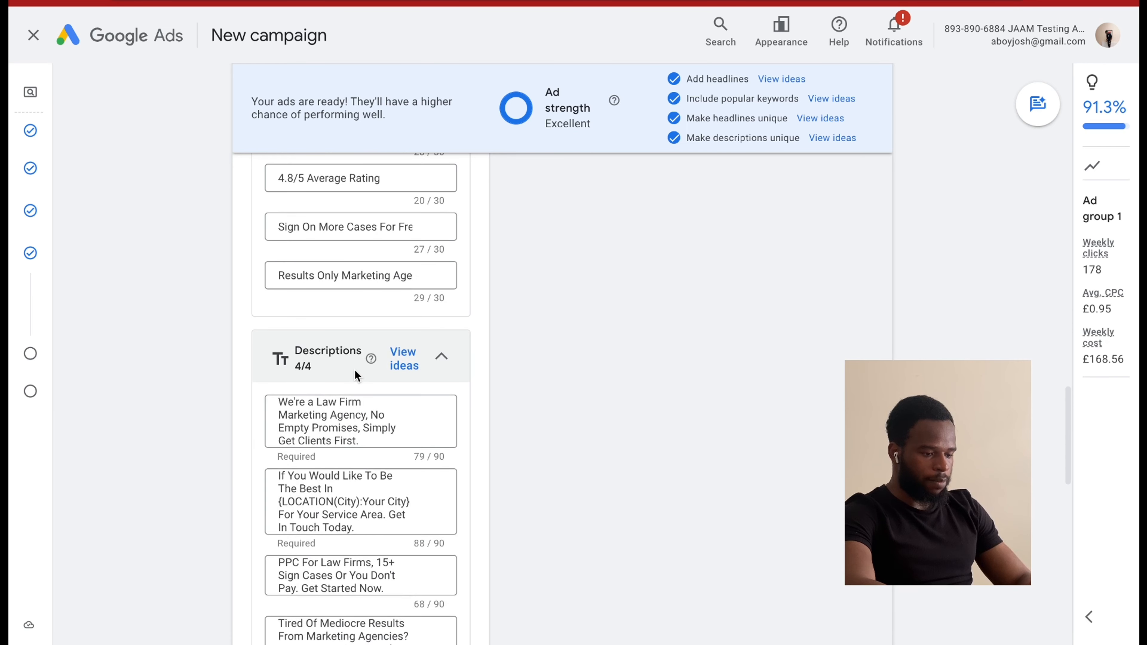
scroll(356, 464, down, 1)
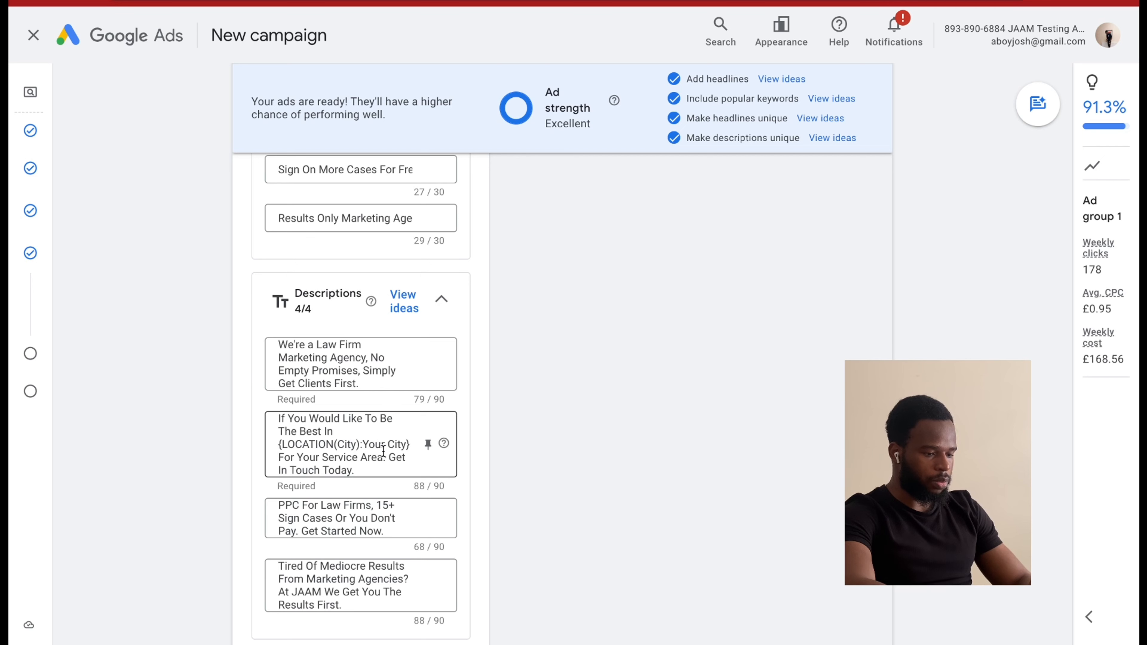
scroll(382, 469, down, 7)
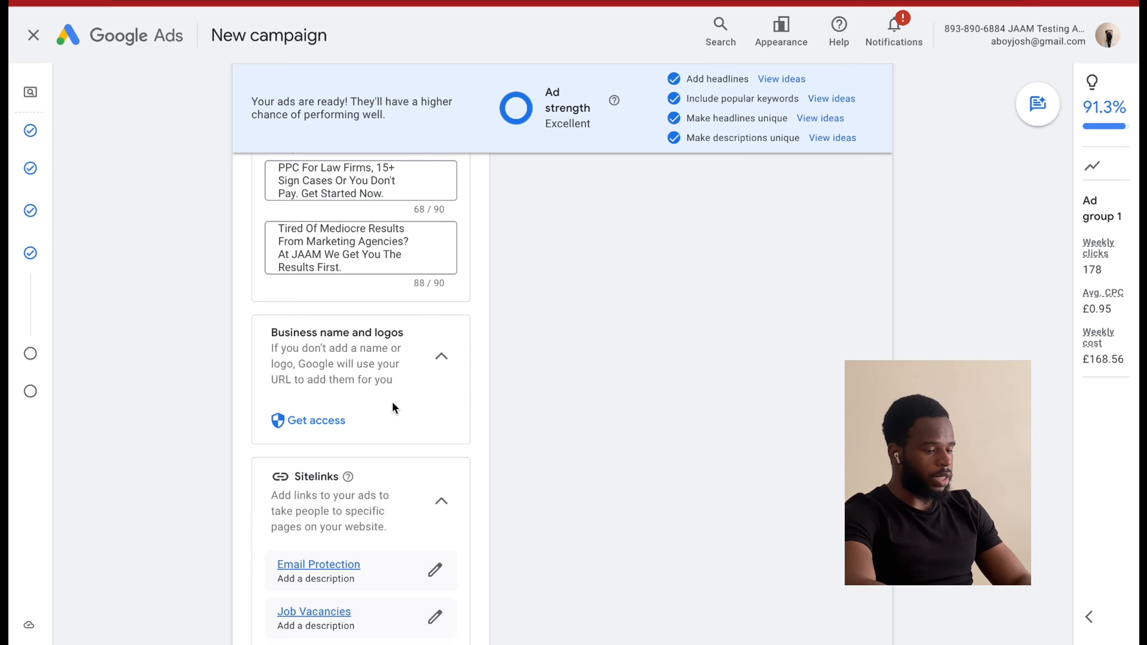
scroll(360, 421, down, 4)
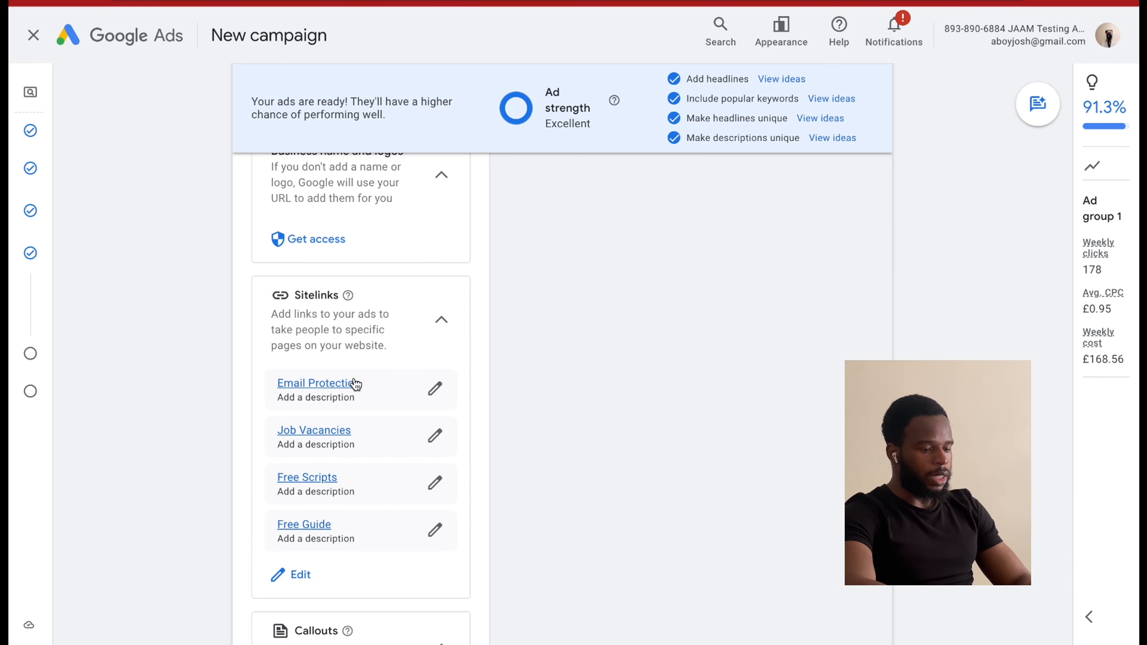
scroll(397, 371, up, 15)
scroll(396, 366, up, 10)
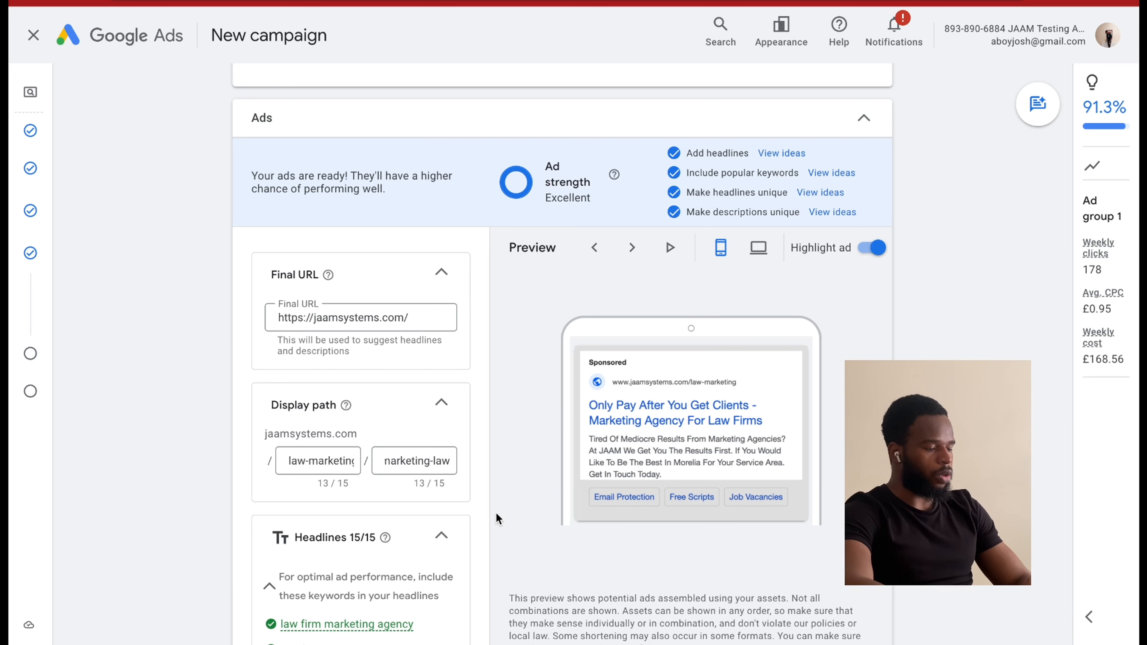
scroll(496, 513, down, 20)
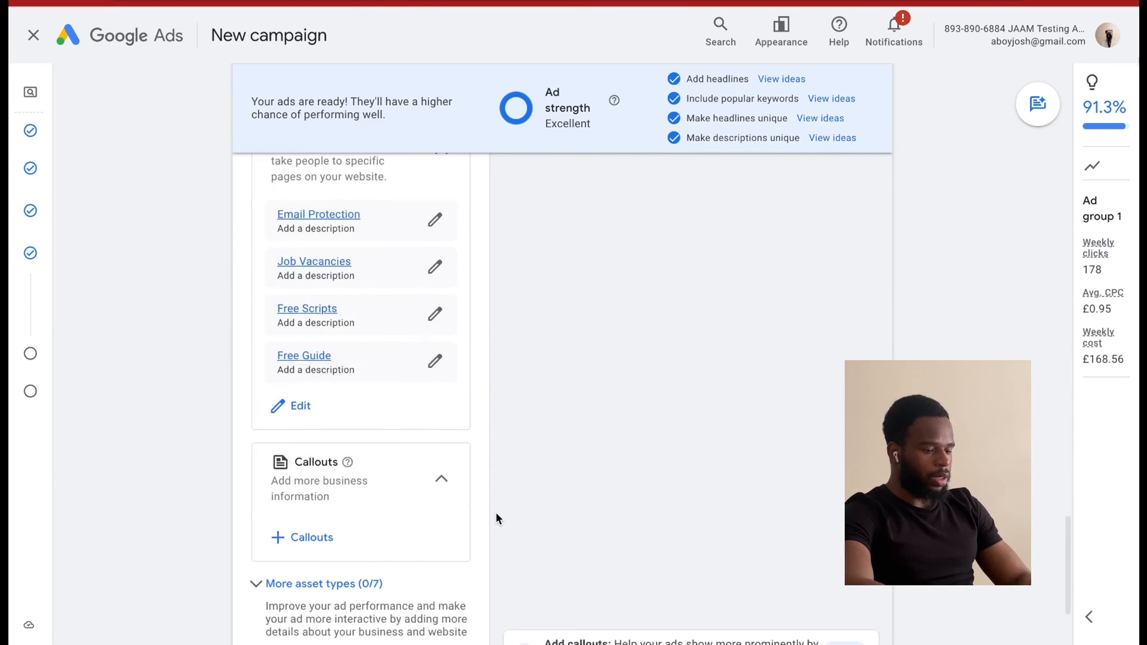
scroll(496, 512, down, 2)
scroll(495, 512, up, 4)
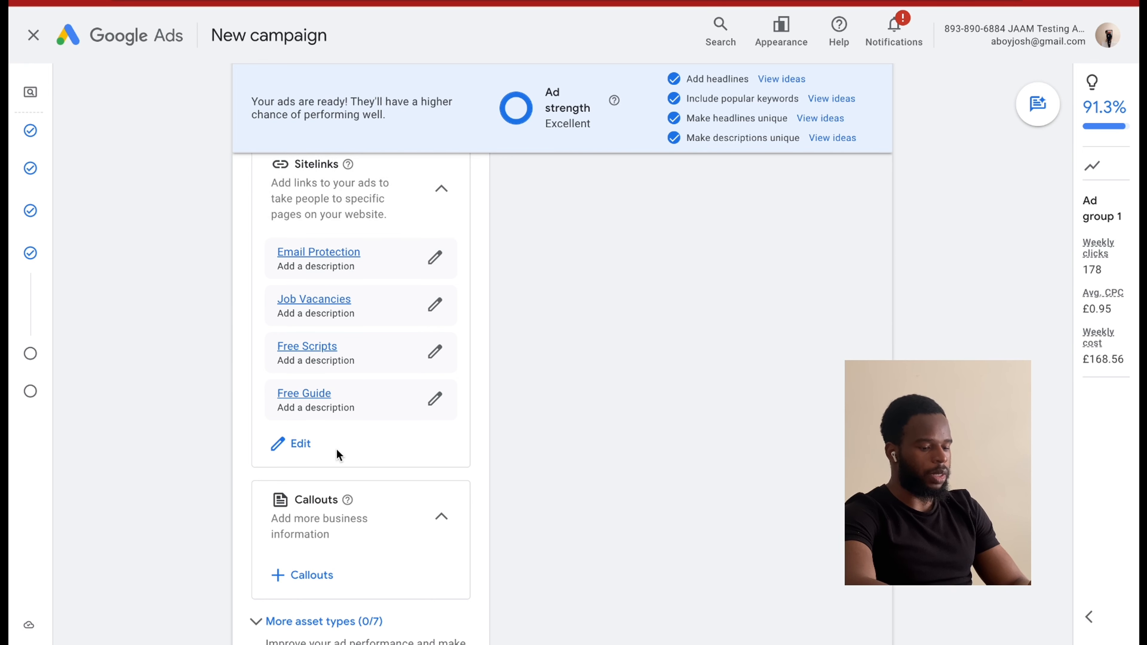
Start adding campaign-level callouts and enter 100% Satisfaction Guarantee as the first callout text, correcting the spelling of Satisfaction.
scroll(336, 456, down, 2)
click(323, 500)
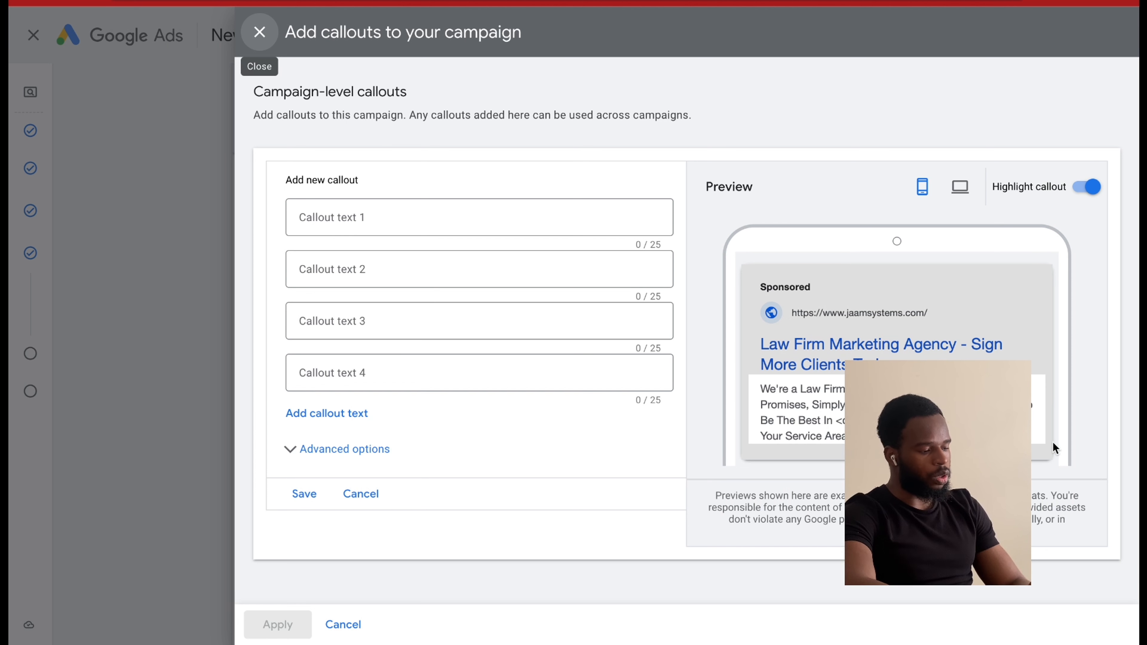
click(457, 218)
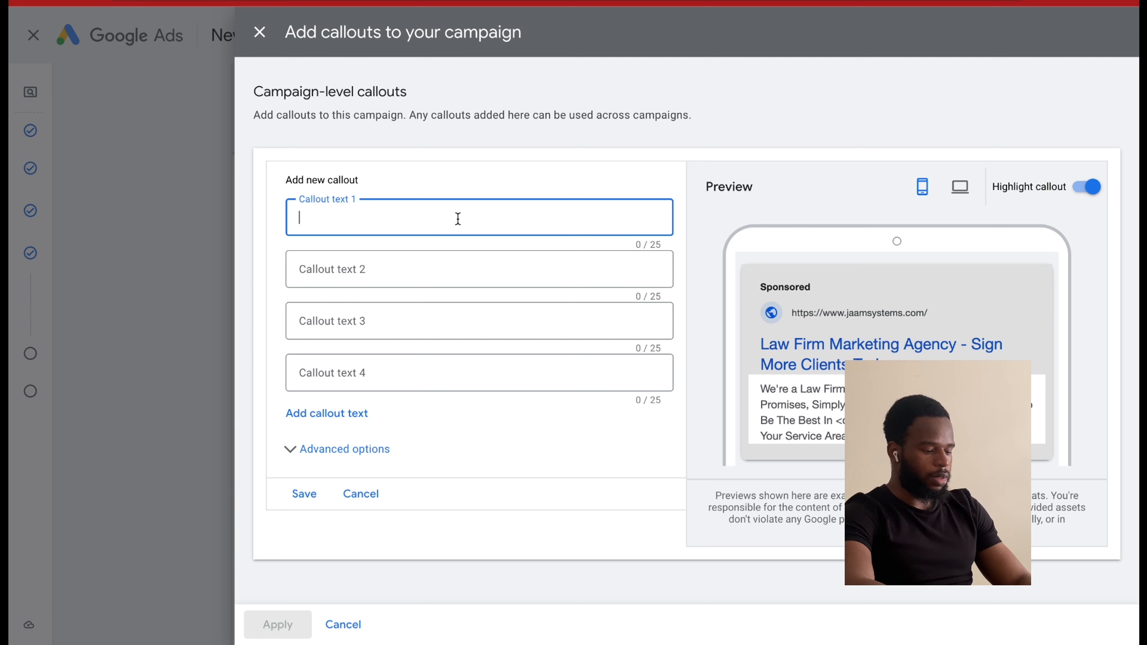
text(100% S)
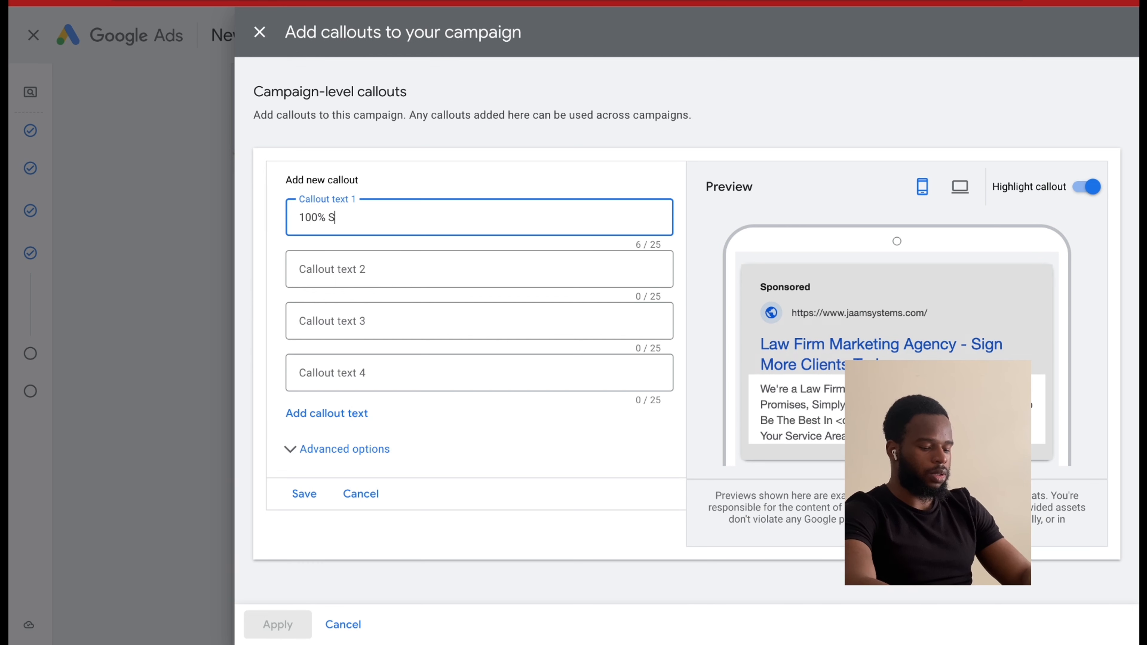
text(atifacti)
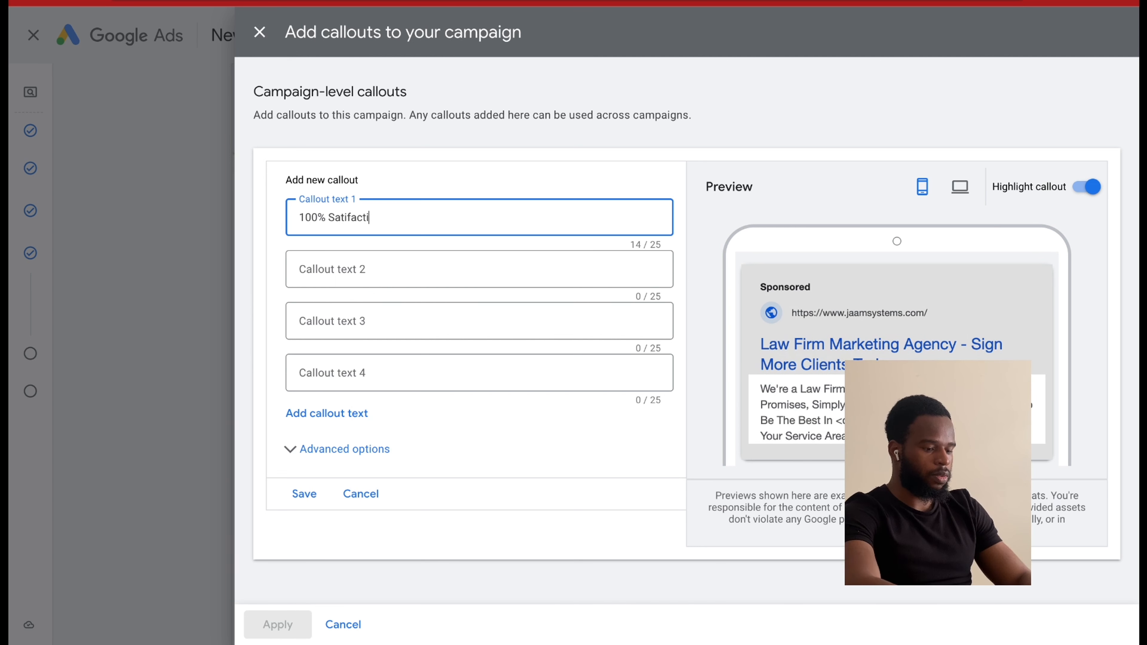
text(on Guarantee)
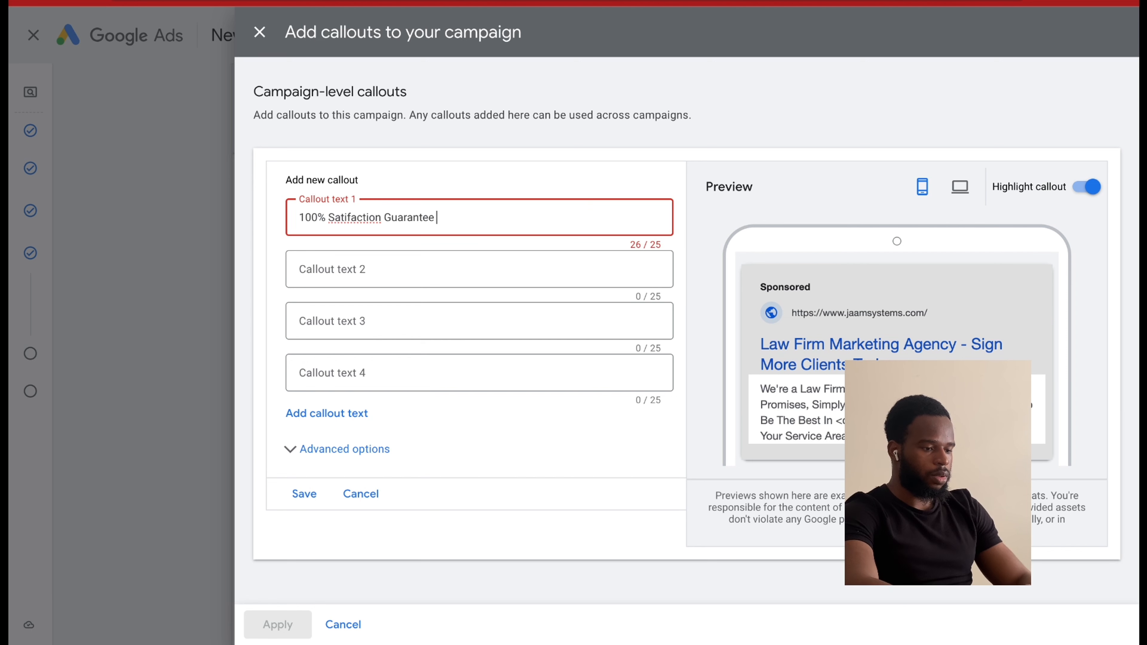
double_click(357, 215)
right_click(349, 216)
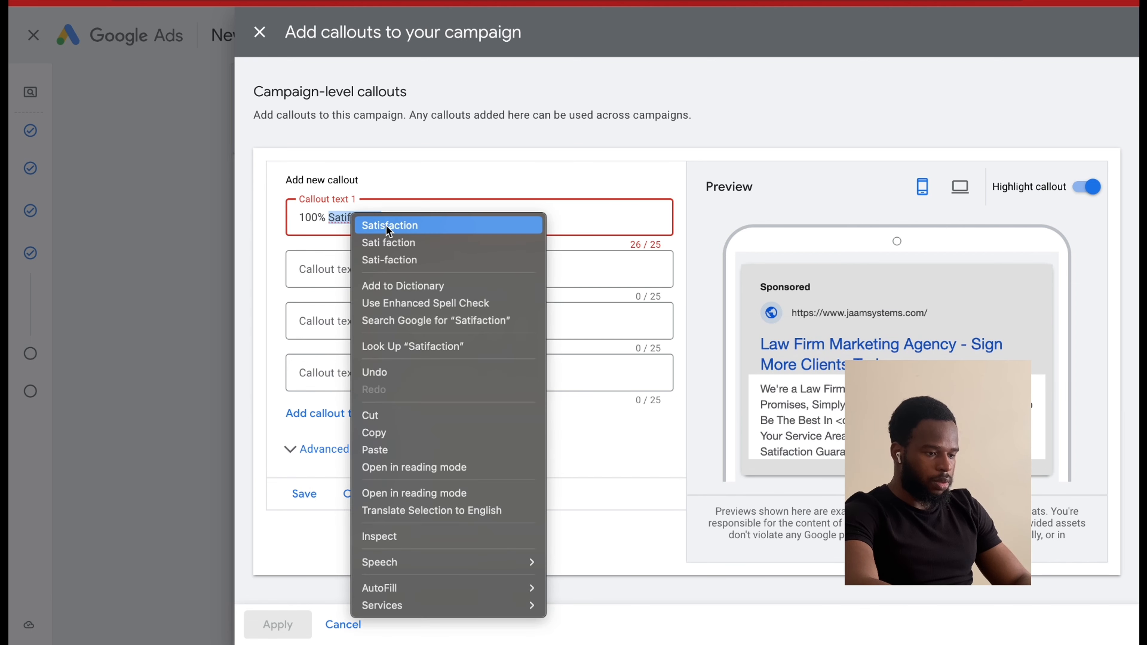
click(411, 224)
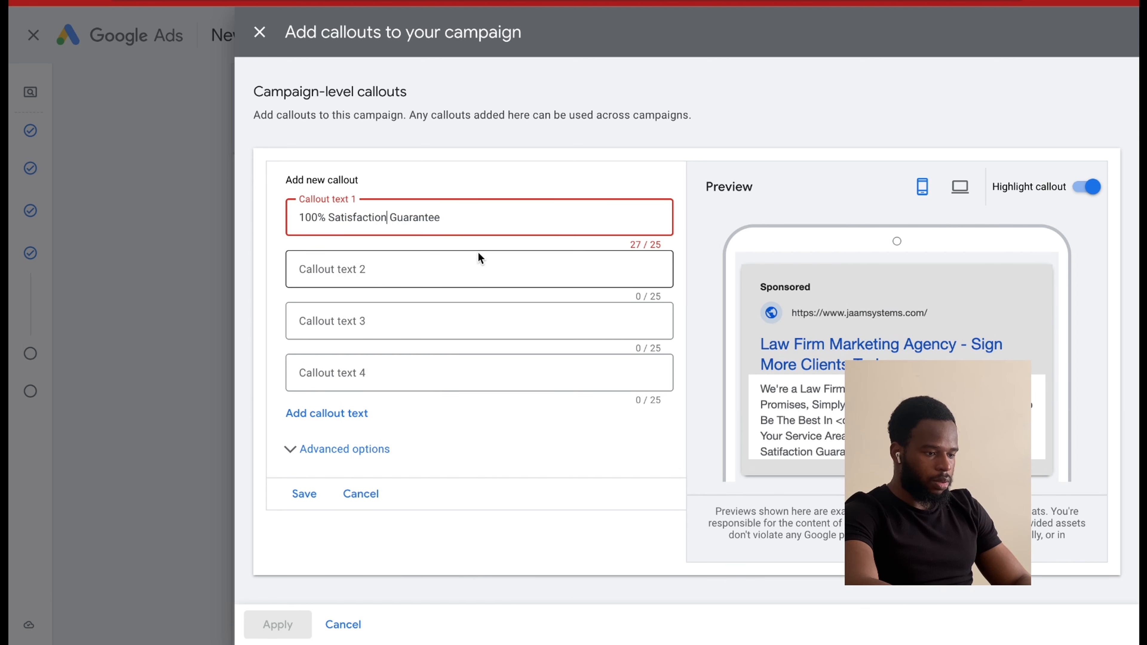
Enter 15+ Sign Cases Or You Don't Pay as the second callout text.
click(411, 260)
text(15)
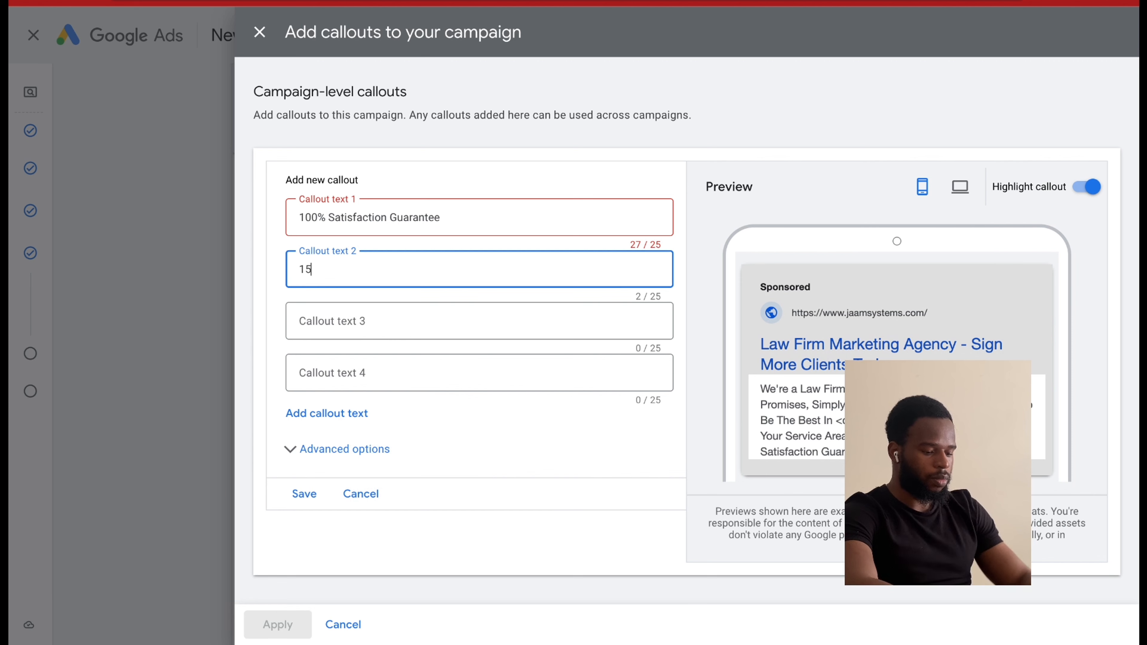
text(+)
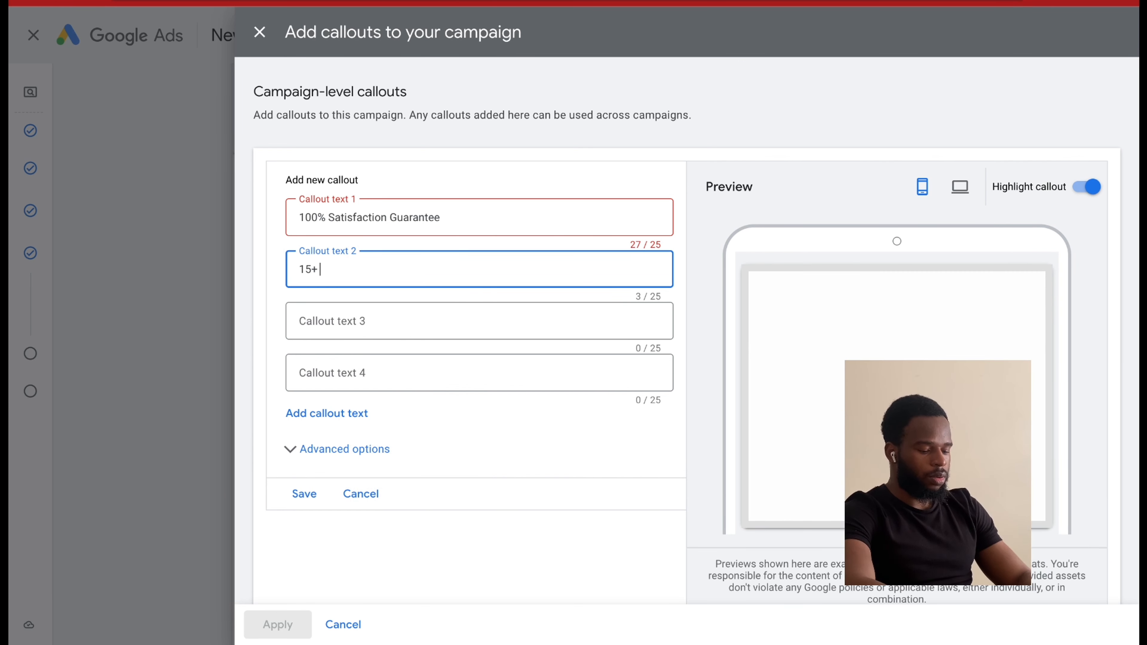
text( Sign)
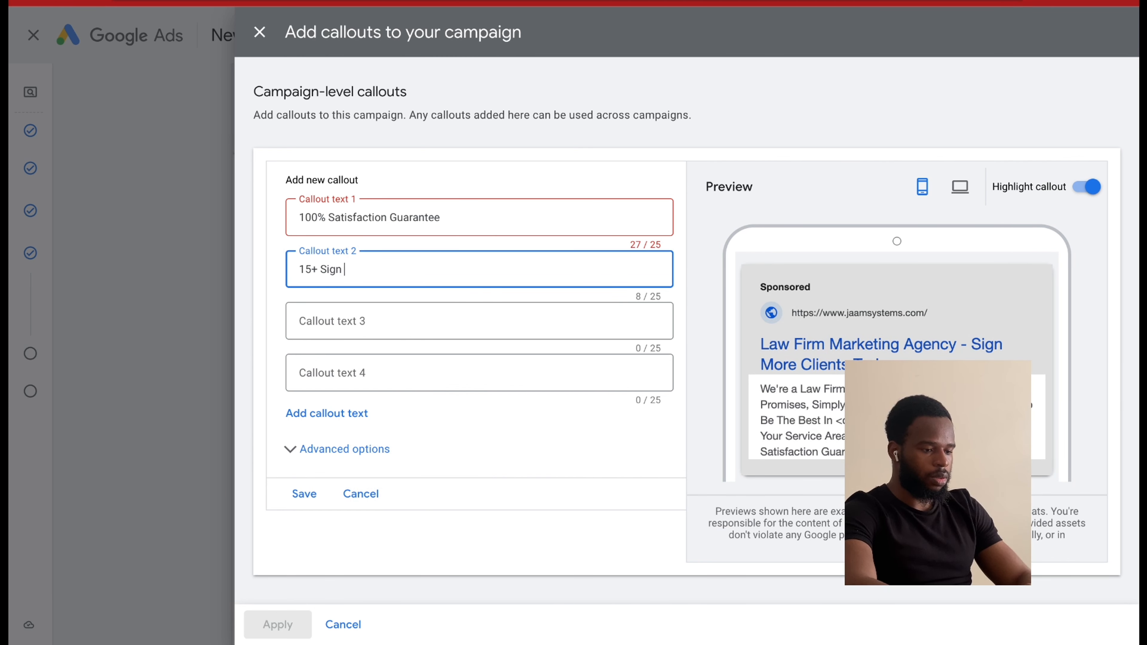
text( Cases O)
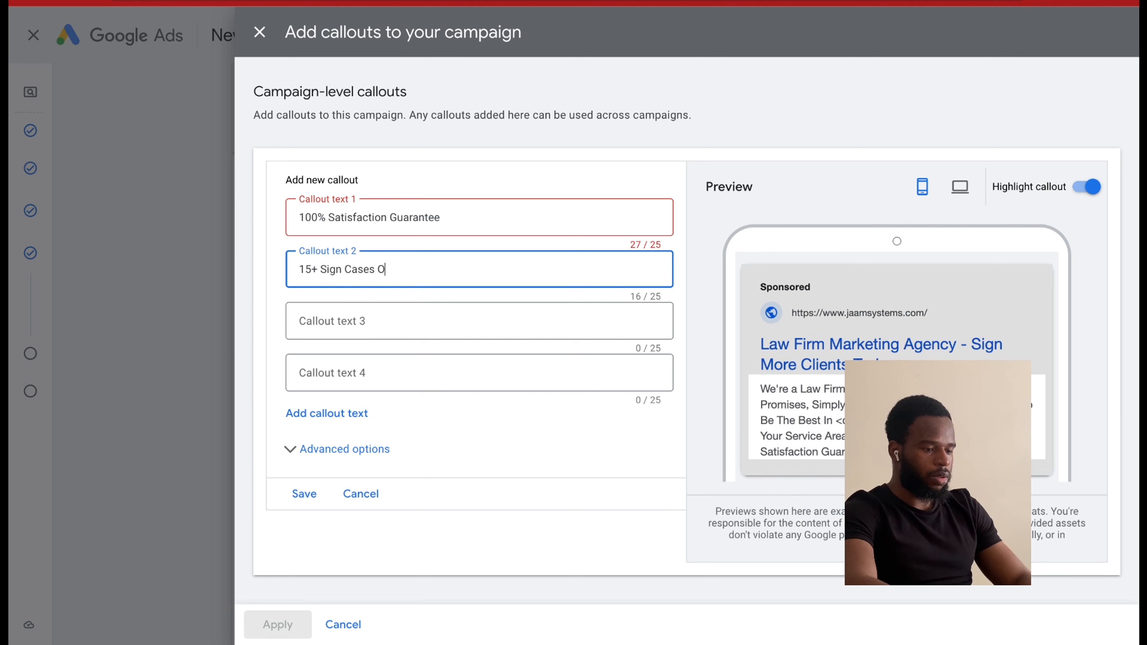
text(r)
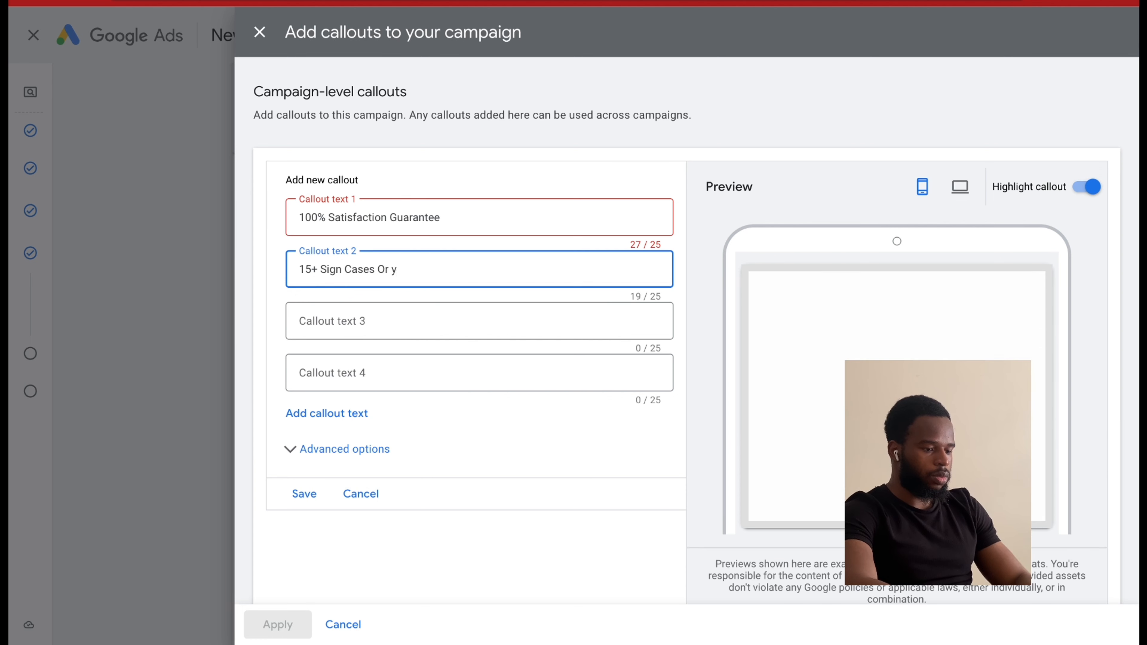
text( You)
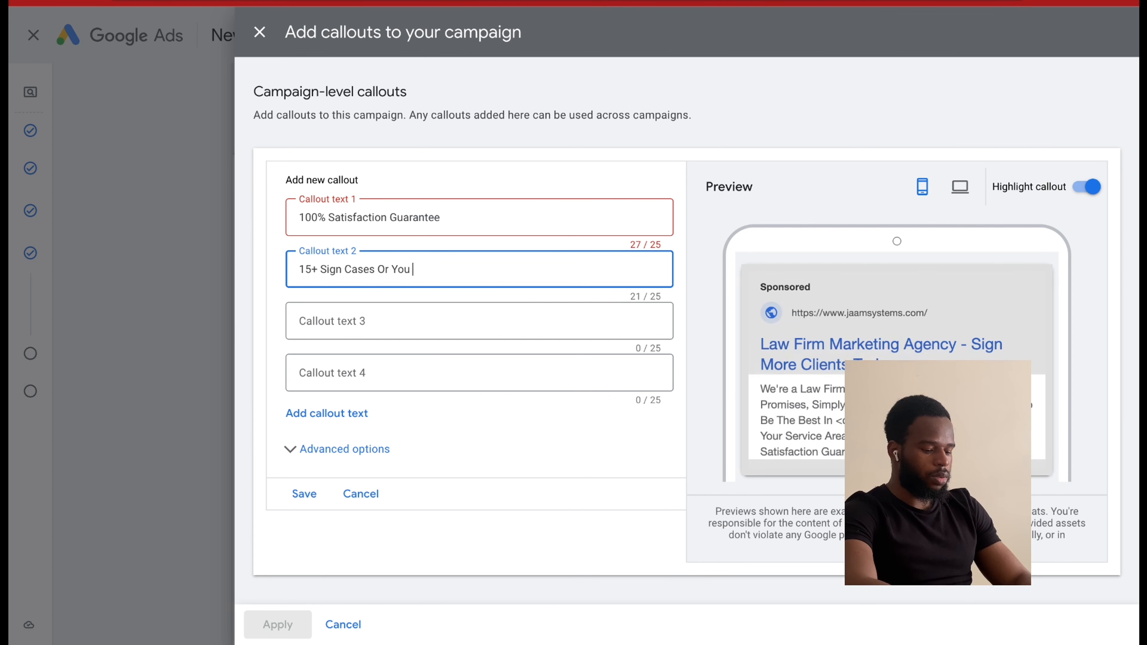
text( Don't Pay)
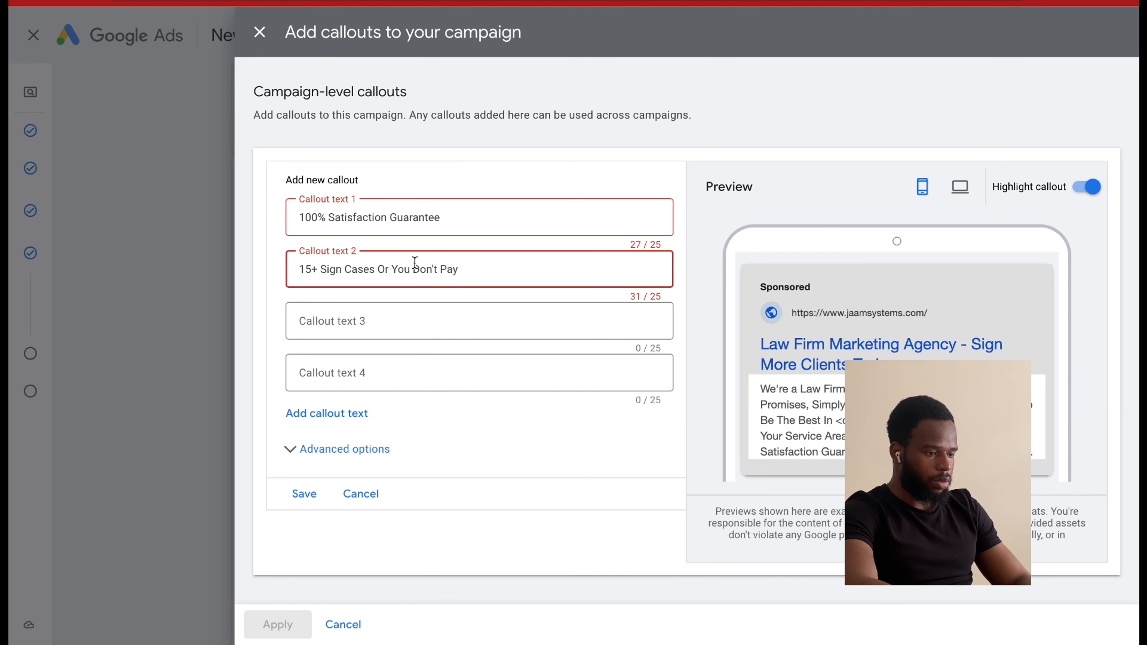
Shorten the second callout text to 15 Cases Or You Don't Pay.
double_click(331, 269)
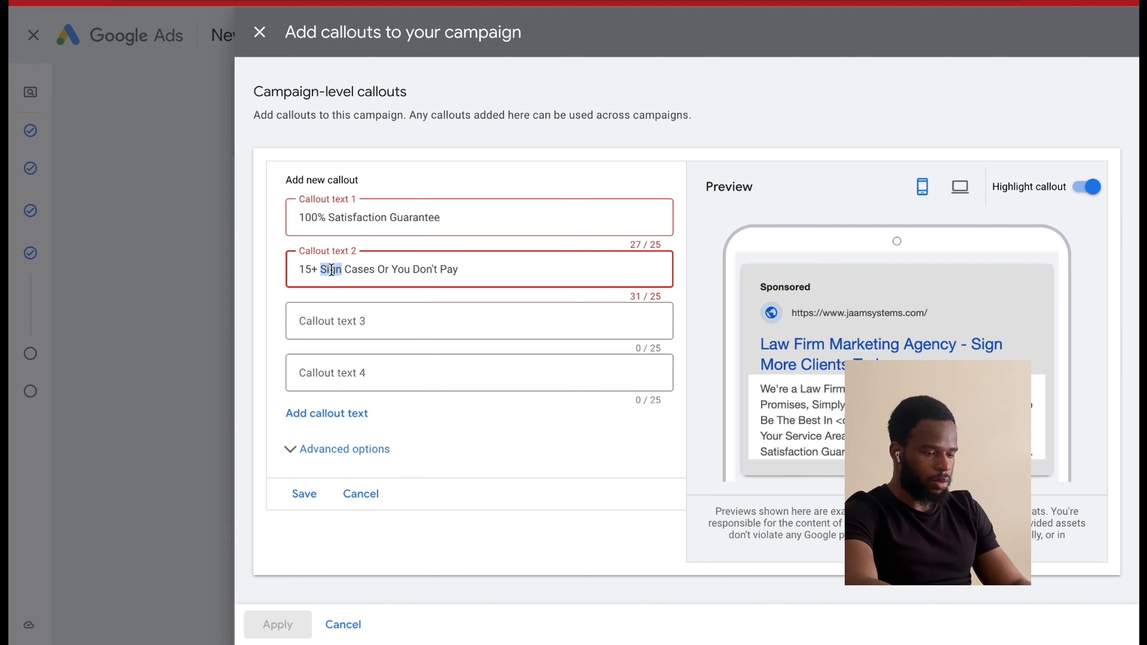
key(BackSpace)
key(BackSpace)
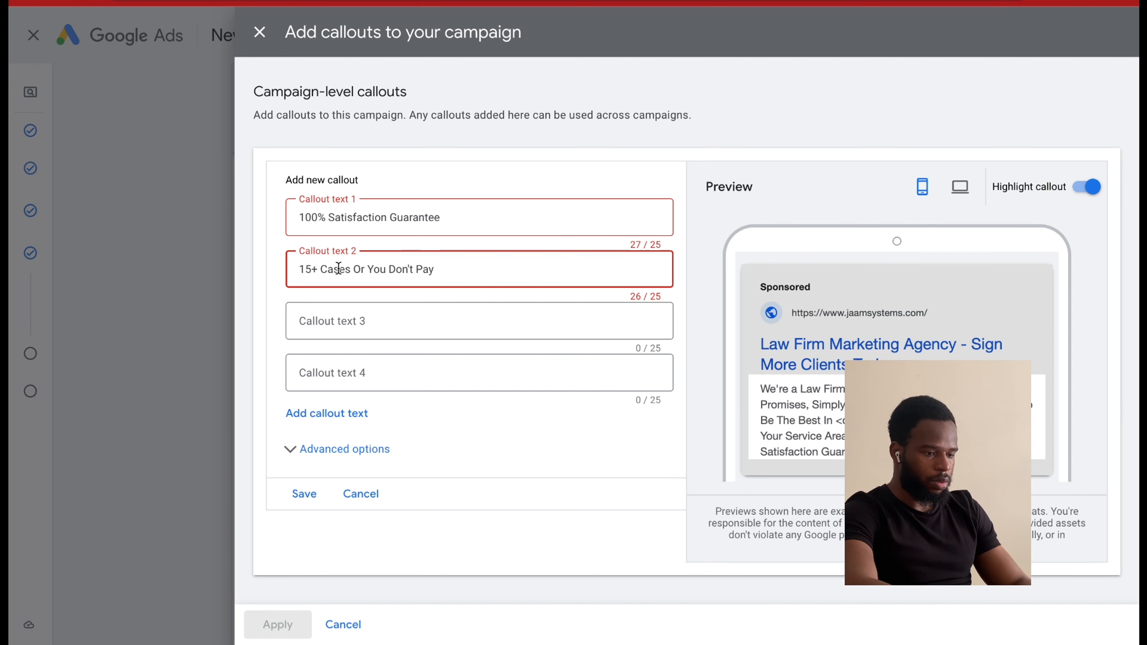
key(BackSpace)
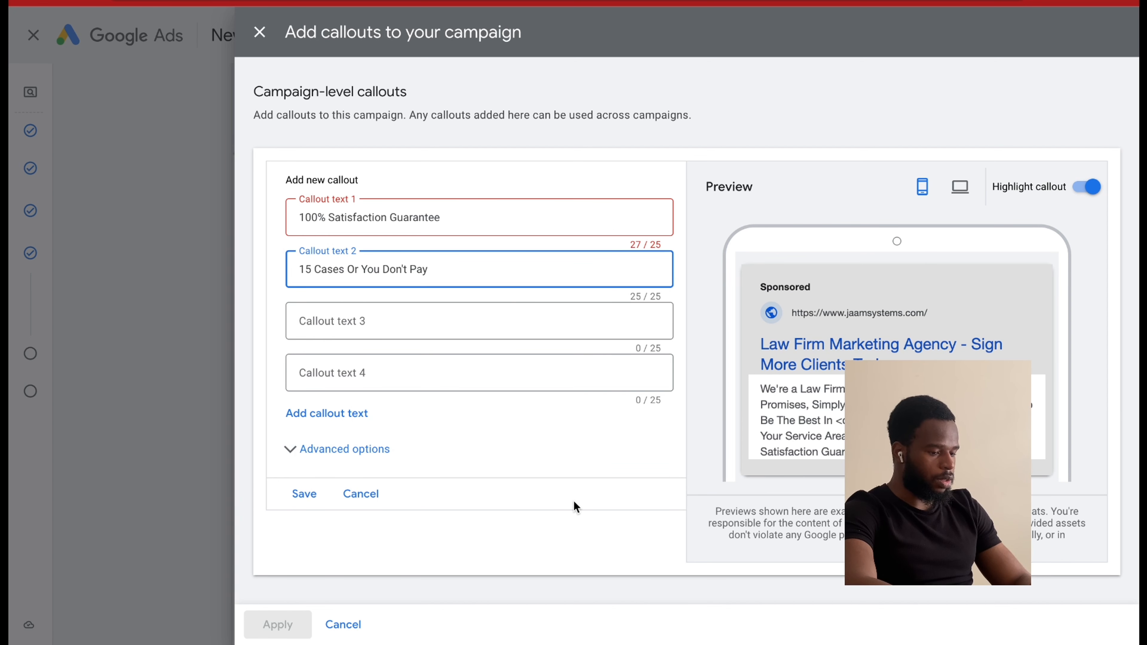
Add ten more empty callout text fields, extending the list to Callout text 14.
click(355, 417)
click(337, 471)
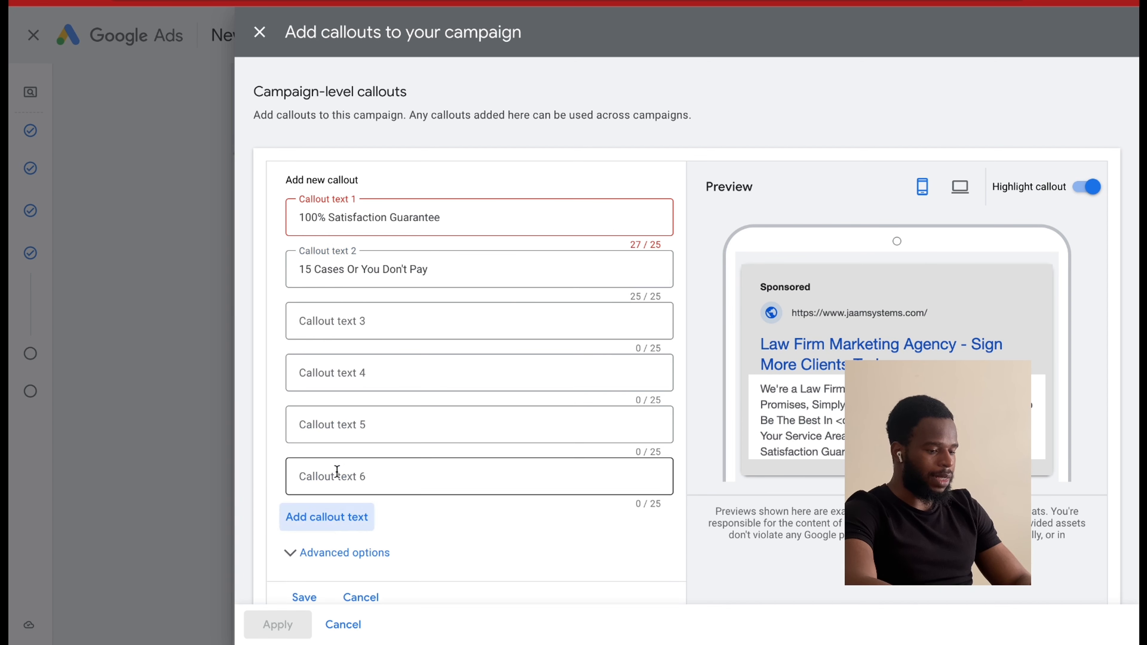
click(336, 519)
click(338, 571)
scroll(340, 497, down, 3)
click(340, 482)
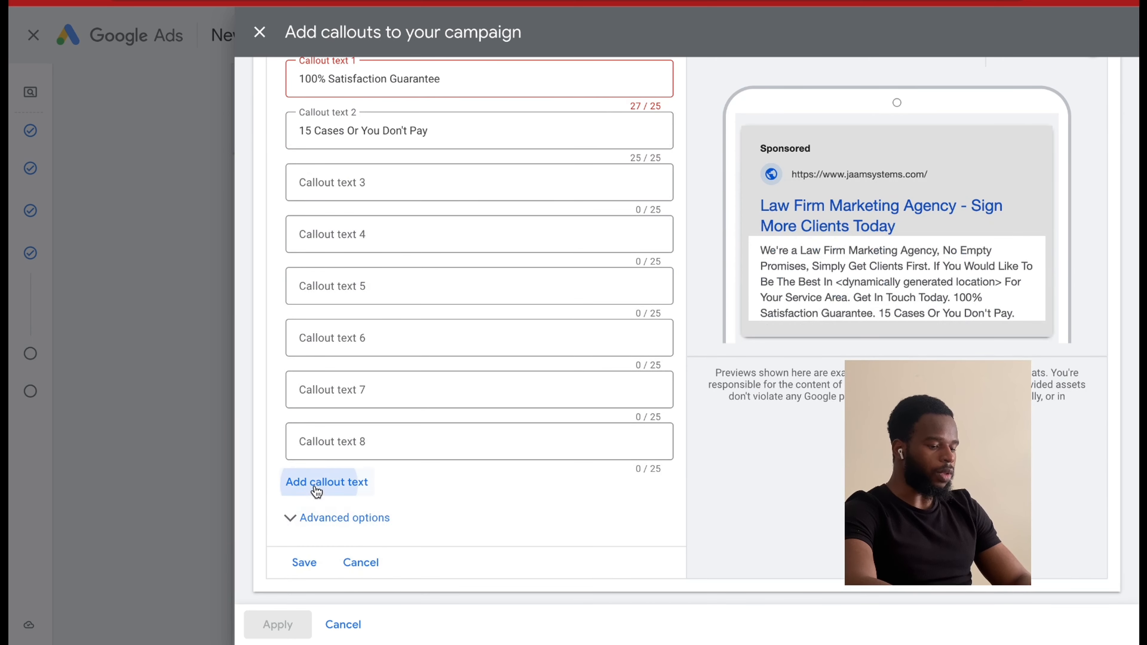
click(338, 535)
scroll(340, 536, down, 2)
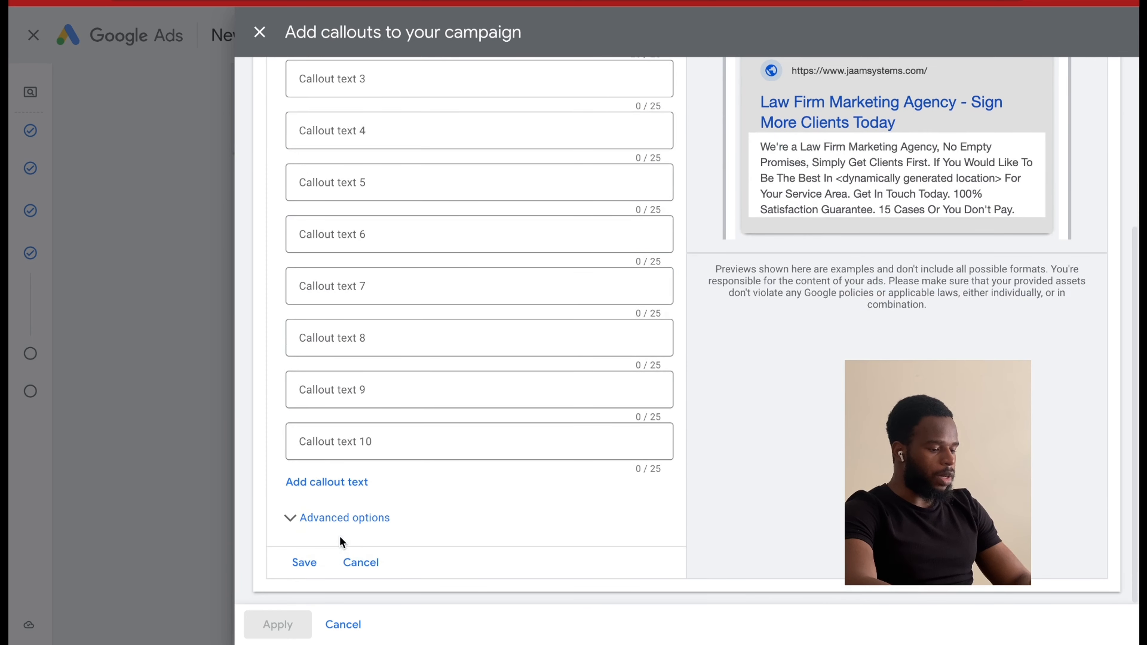
click(326, 481)
click(328, 533)
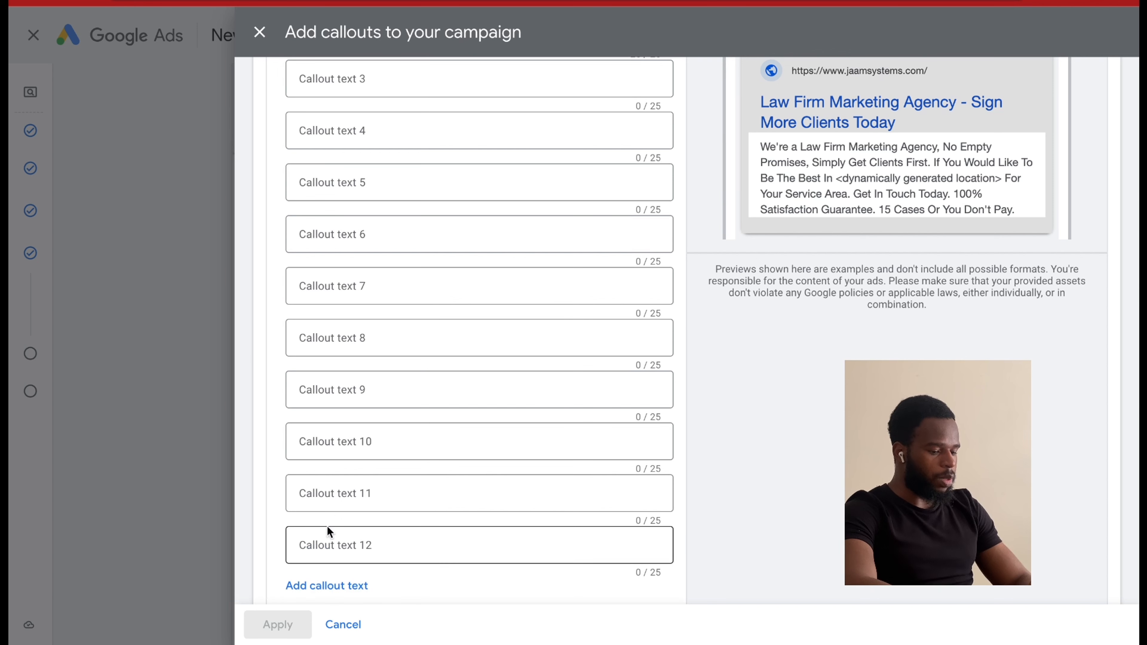
scroll(350, 534, down, 2)
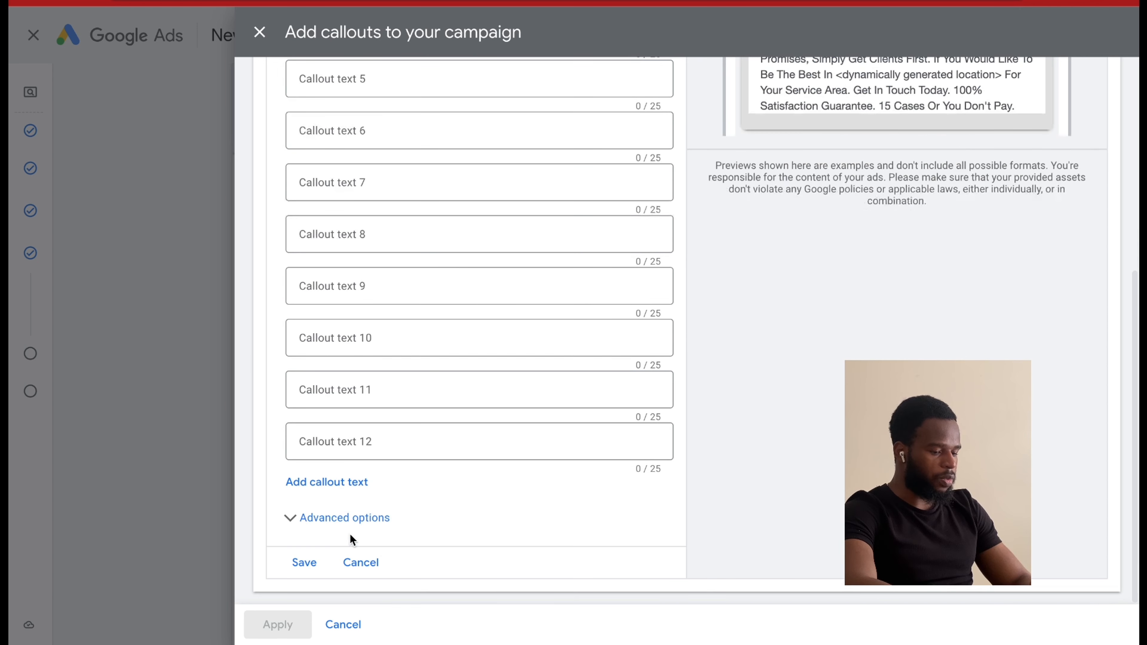
click(333, 479)
click(335, 533)
scroll(337, 565, down, 2)
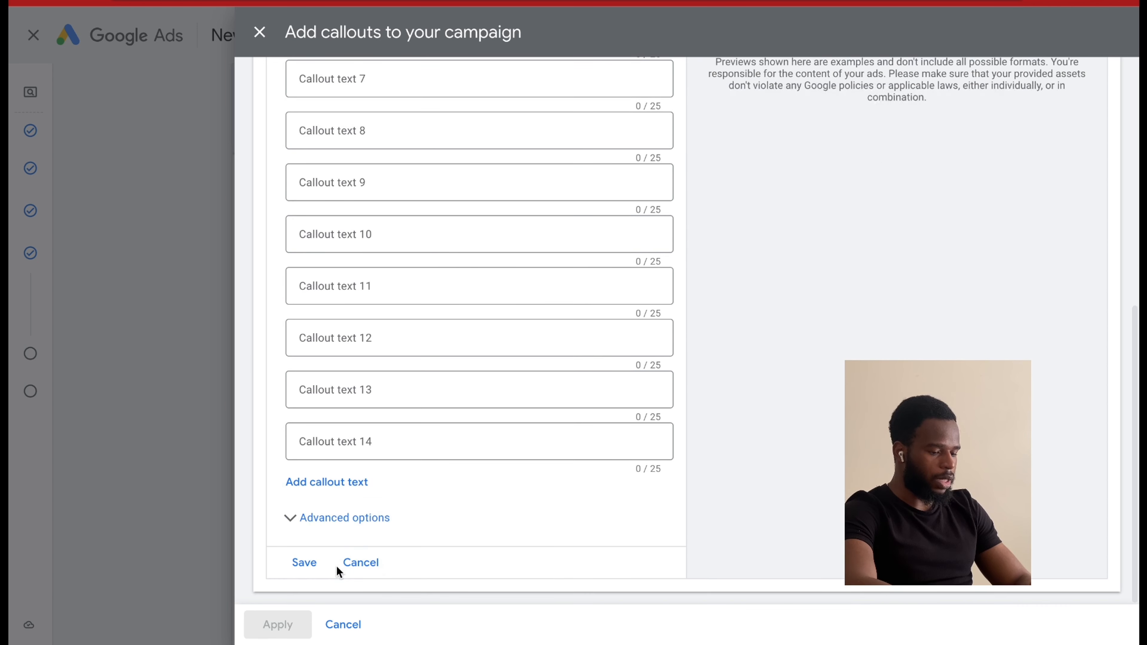
Add six more empty callout text fields, up to Callout text 20, and discard the campaign callouts without applying them.
click(317, 479)
scroll(318, 483, down, 1)
click(317, 483)
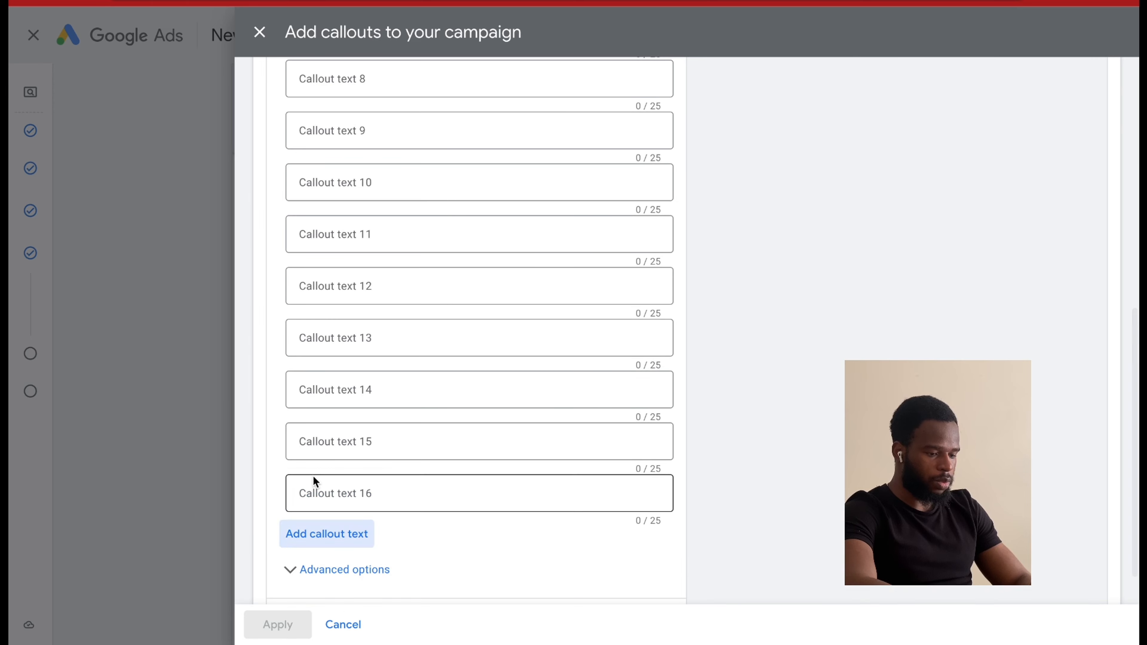
scroll(314, 482, down, 1)
click(316, 482)
click(332, 533)
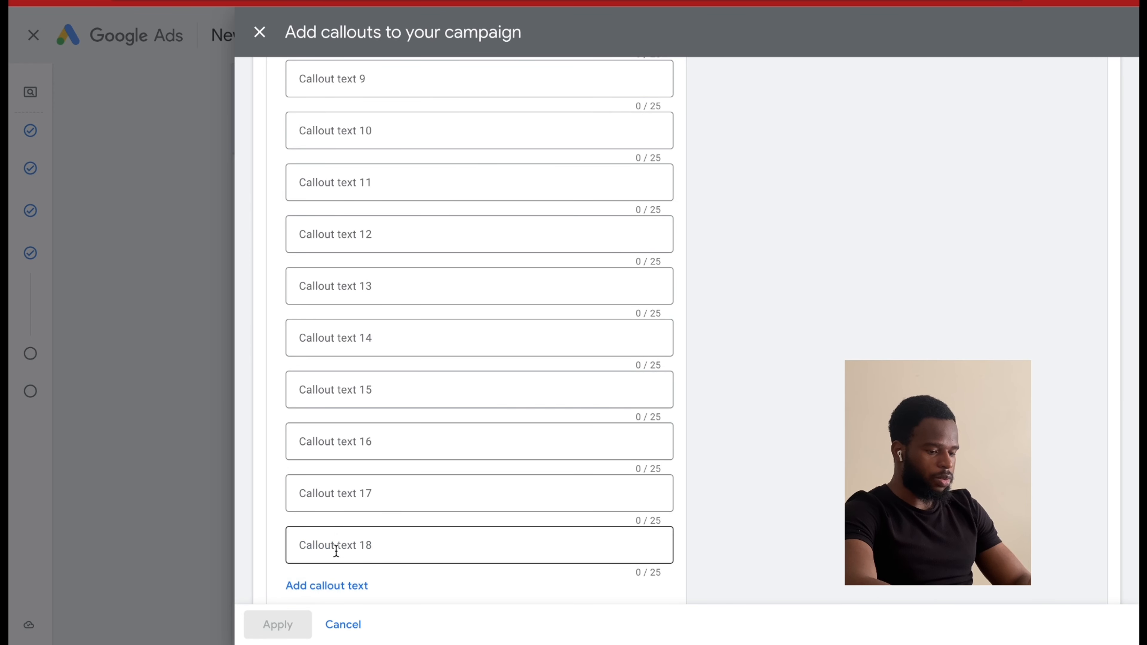
scroll(311, 535, down, 2)
click(307, 478)
click(325, 531)
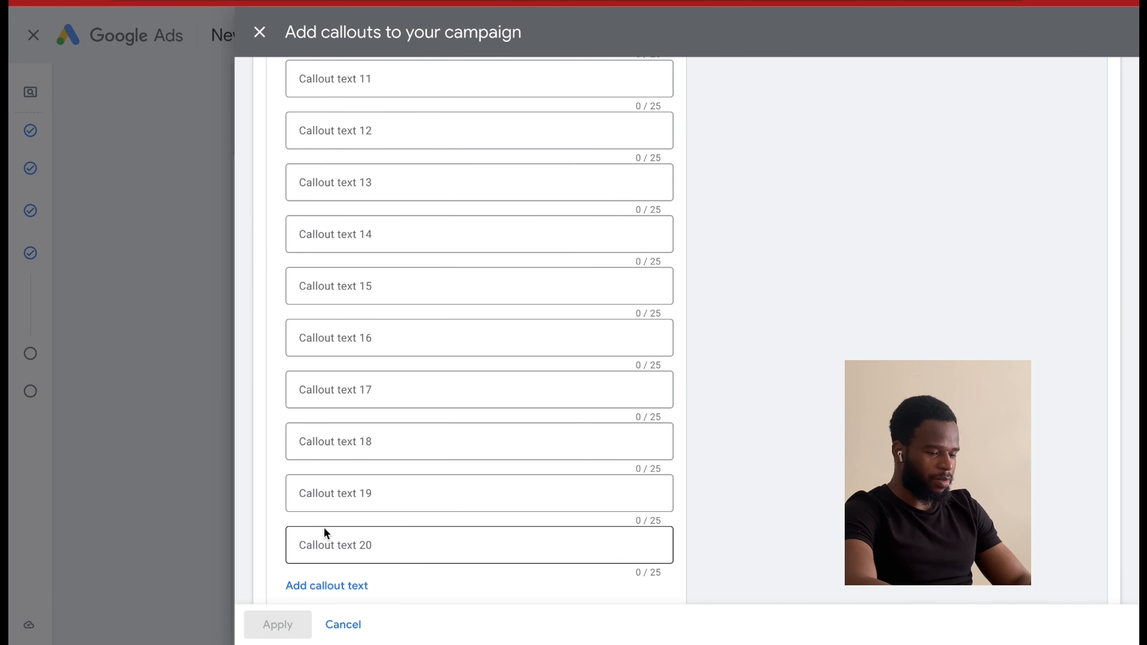
scroll(323, 529, down, 2)
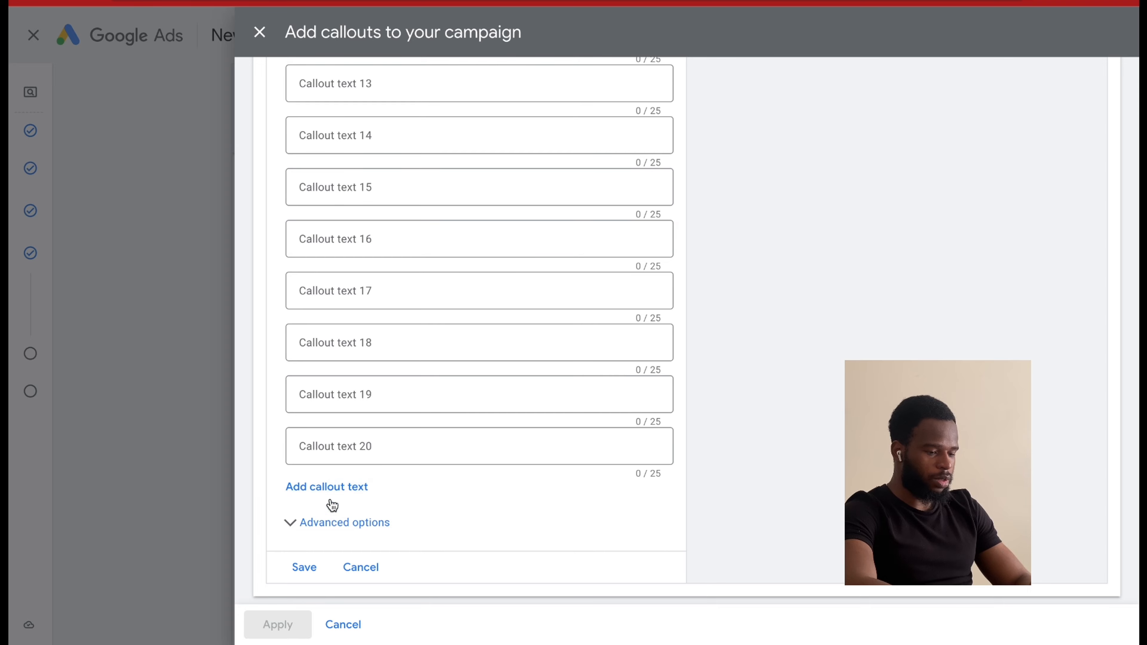
scroll(374, 438, up, 1)
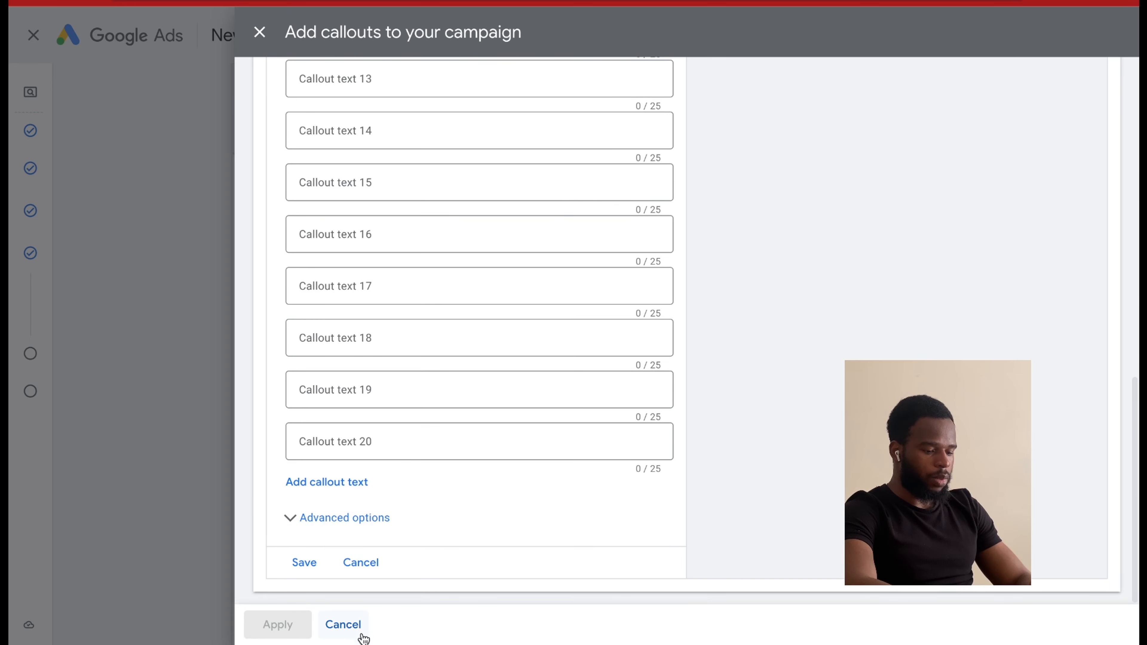
click(344, 630)
scroll(363, 442, down, 3)
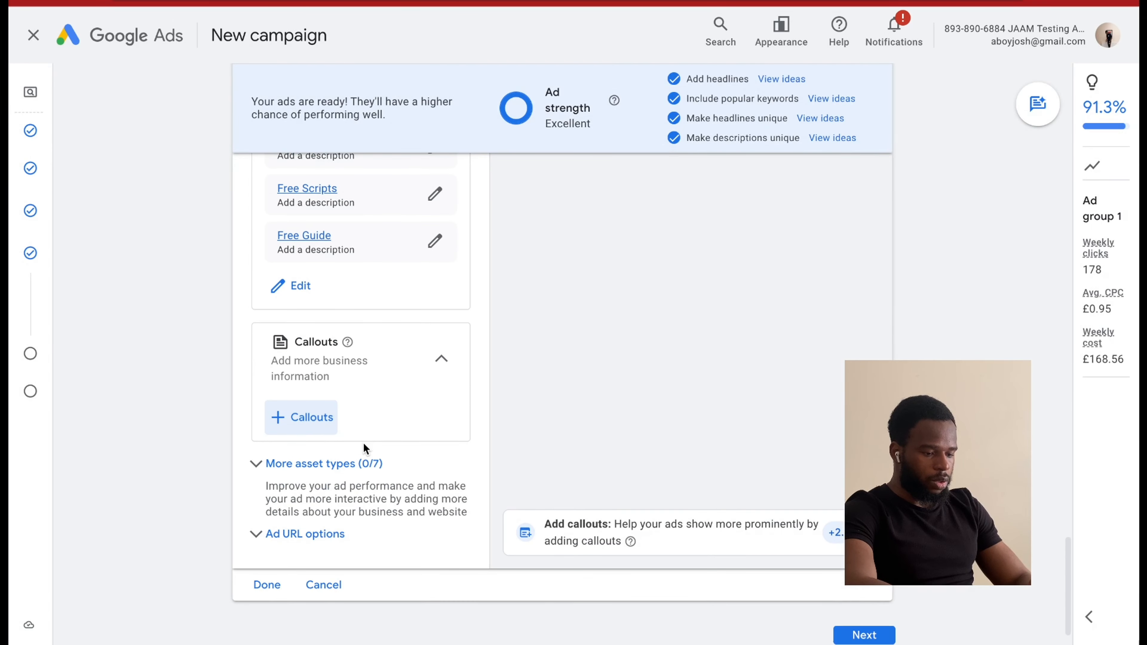
Show the additional asset types and start adding a call asset to the campaign.
scroll(363, 442, up, 1)
click(355, 465)
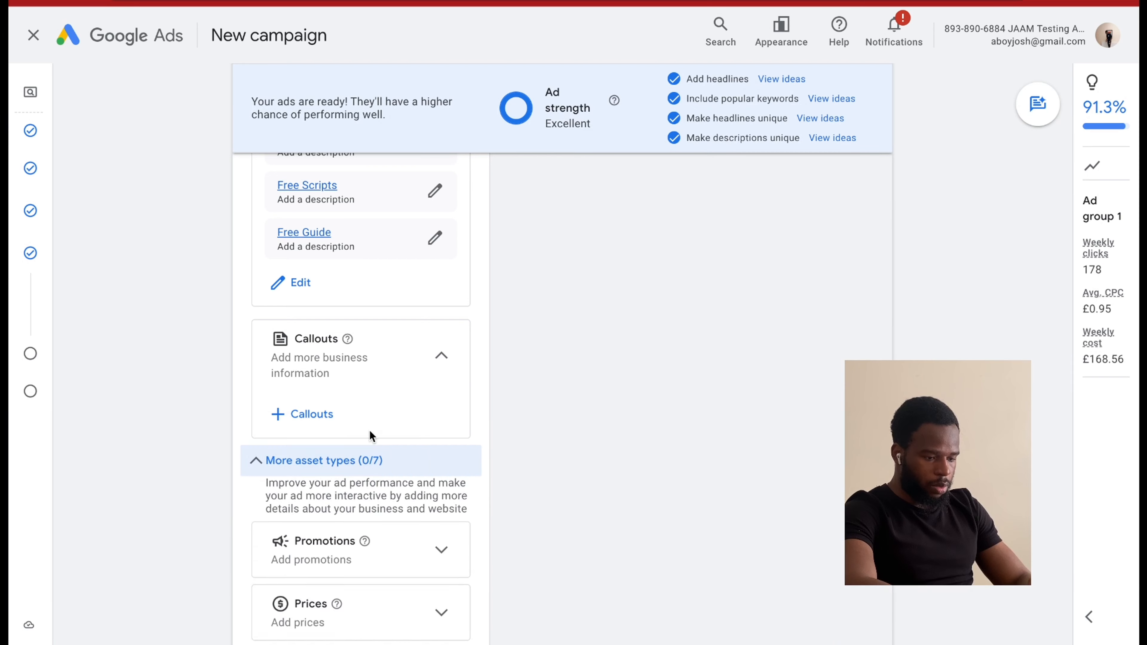
scroll(369, 434, down, 5)
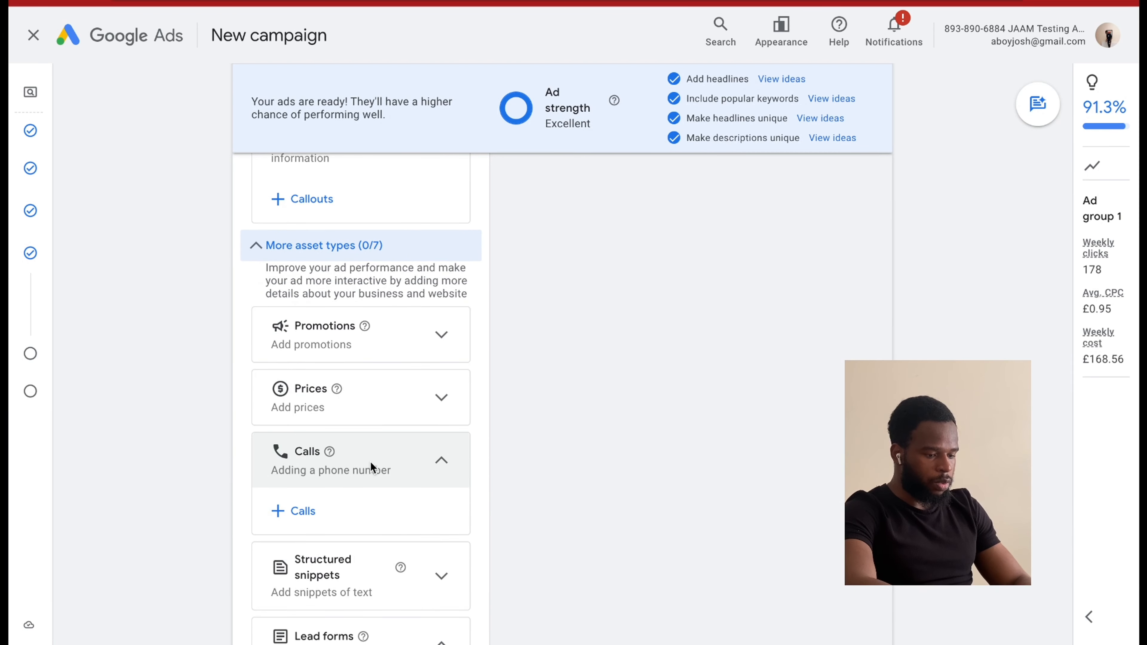
click(298, 509)
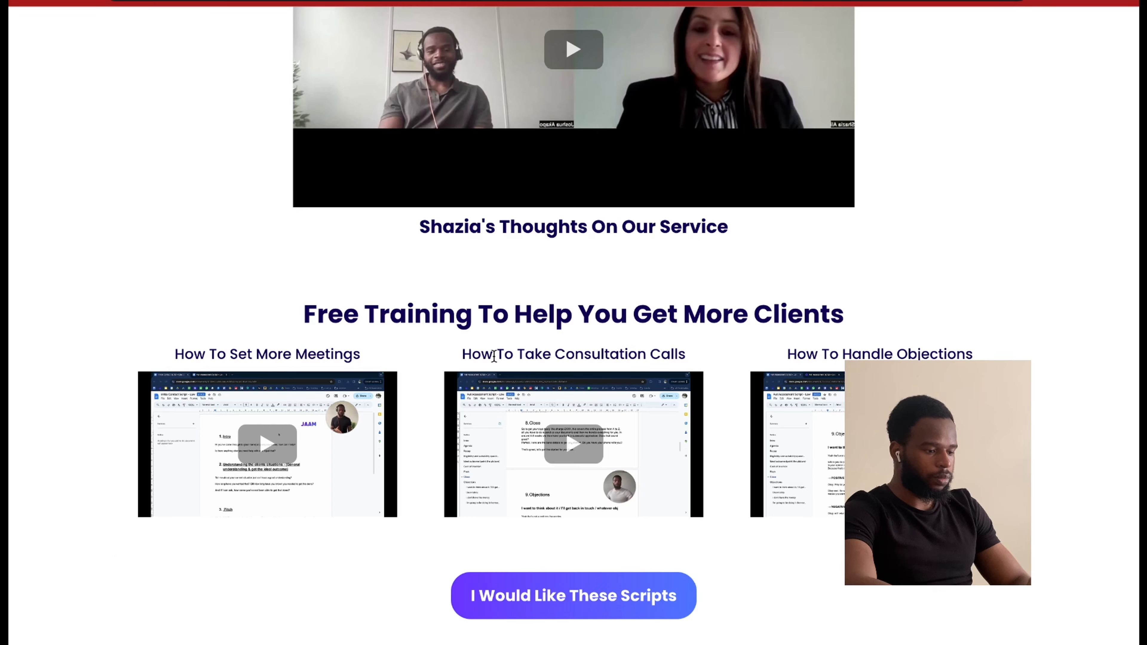
Check the agency's website and the existing PPC For Law Firms ad, and enter the business phone number for the United States call asset.
scroll(494, 361, down, 15)
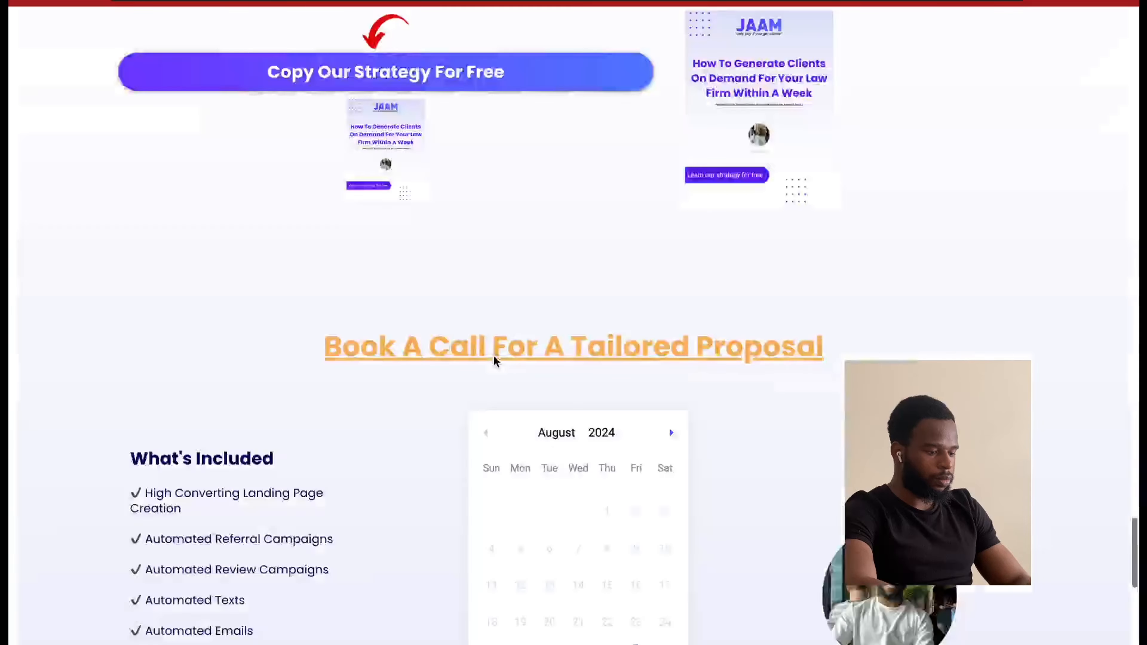
scroll(587, 385, up, 4)
drag(613, 434, 509, 438)
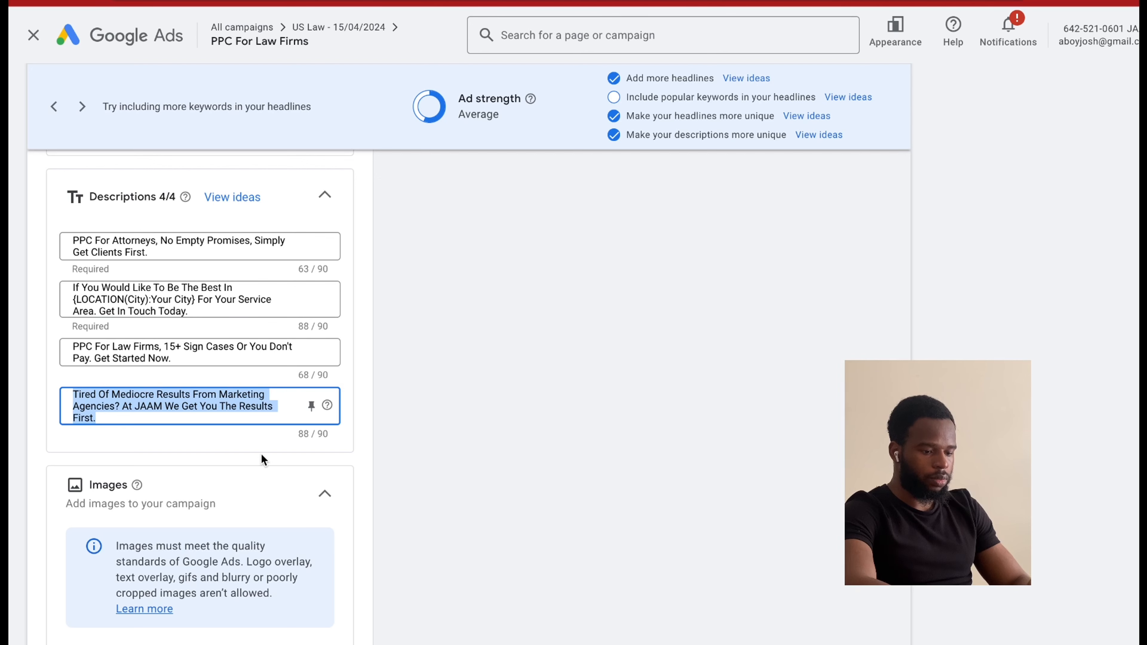
scroll(261, 455, down, 15)
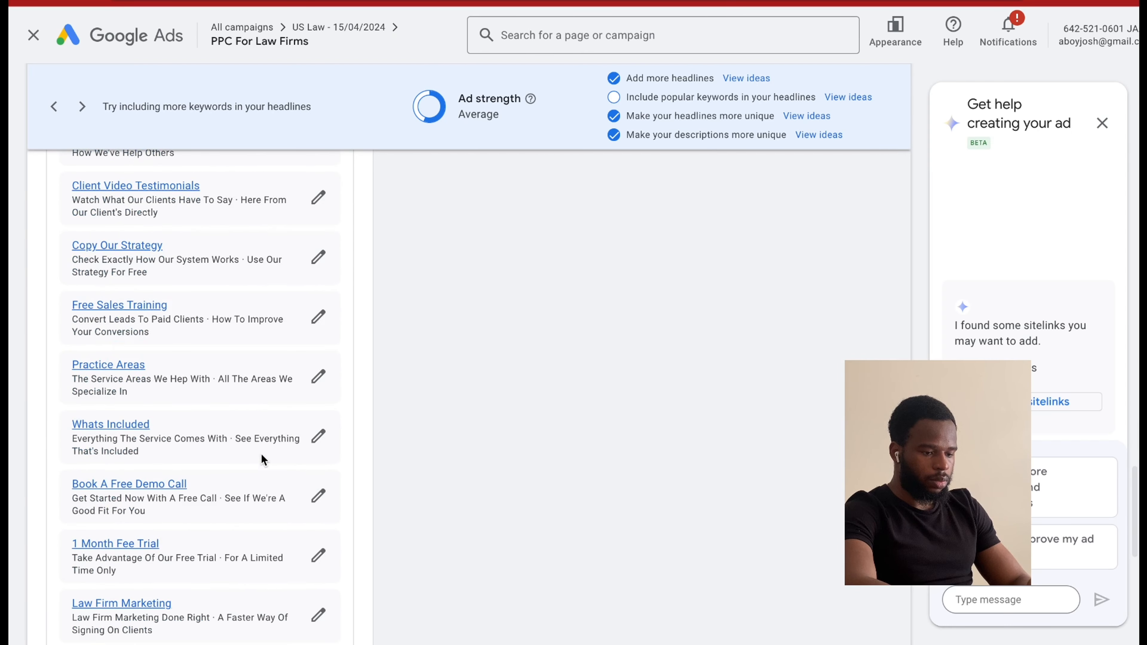
scroll(264, 459, down, 5)
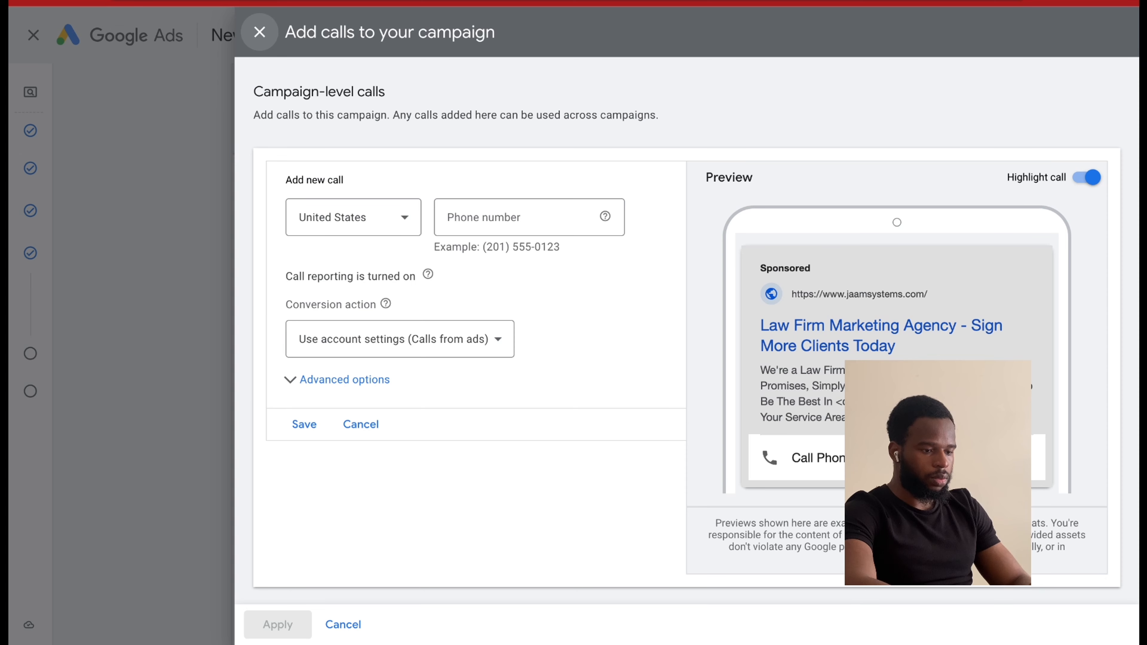
click(452, 219)
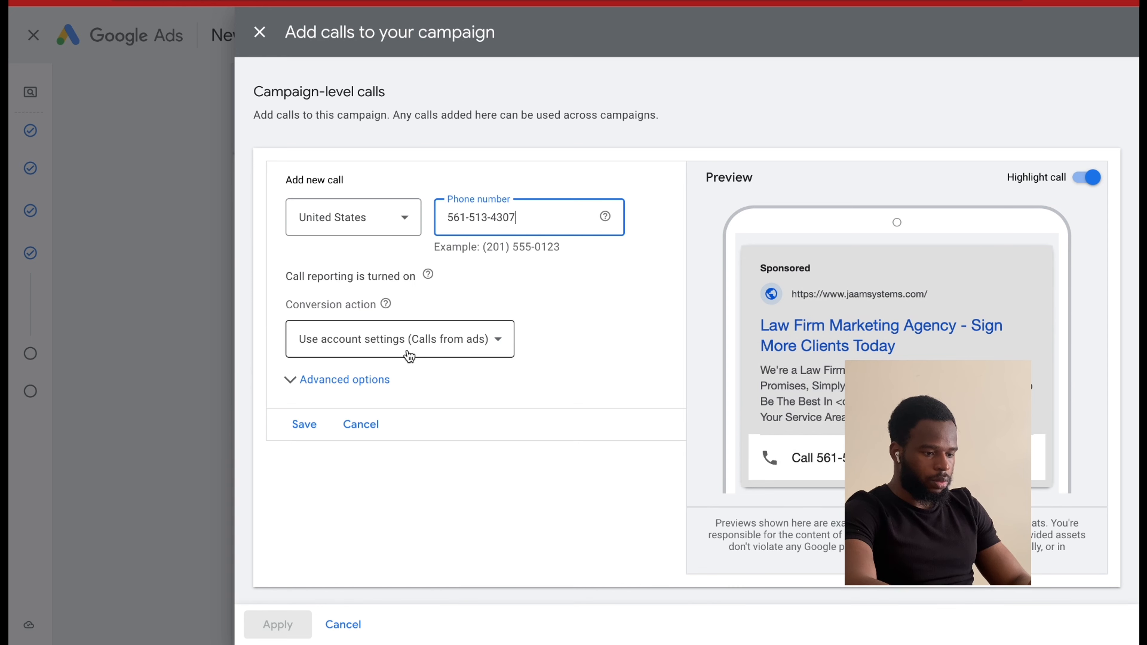
Set the call's conversion action to Calls from ads, save the call and apply it to the campaign.
click(352, 384)
click(351, 389)
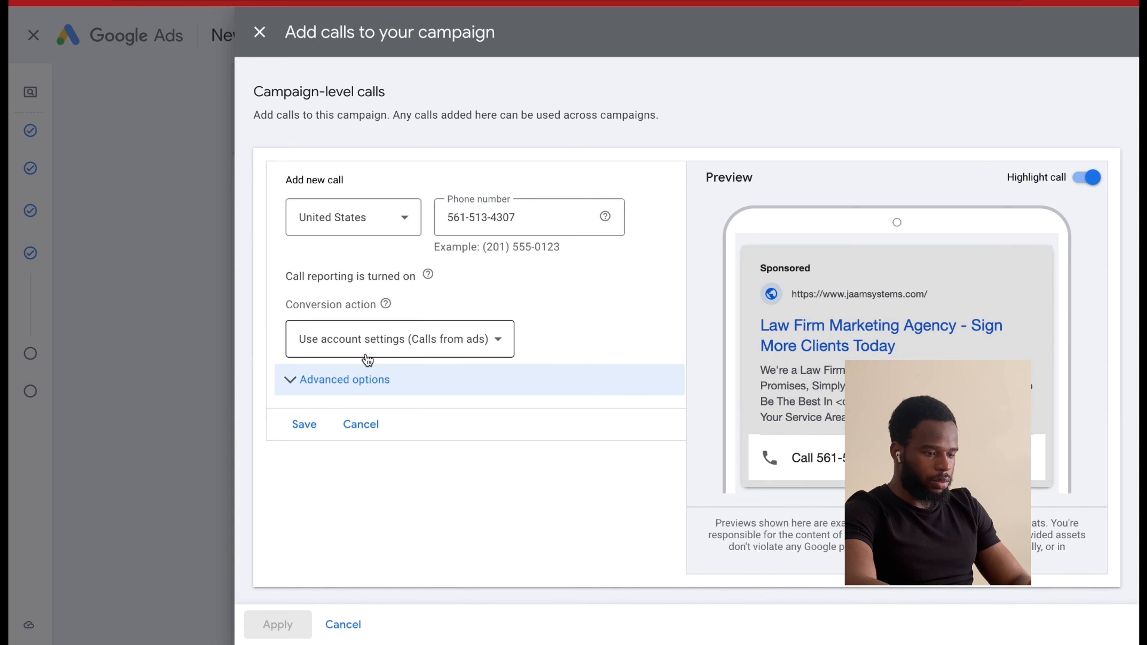
click(368, 358)
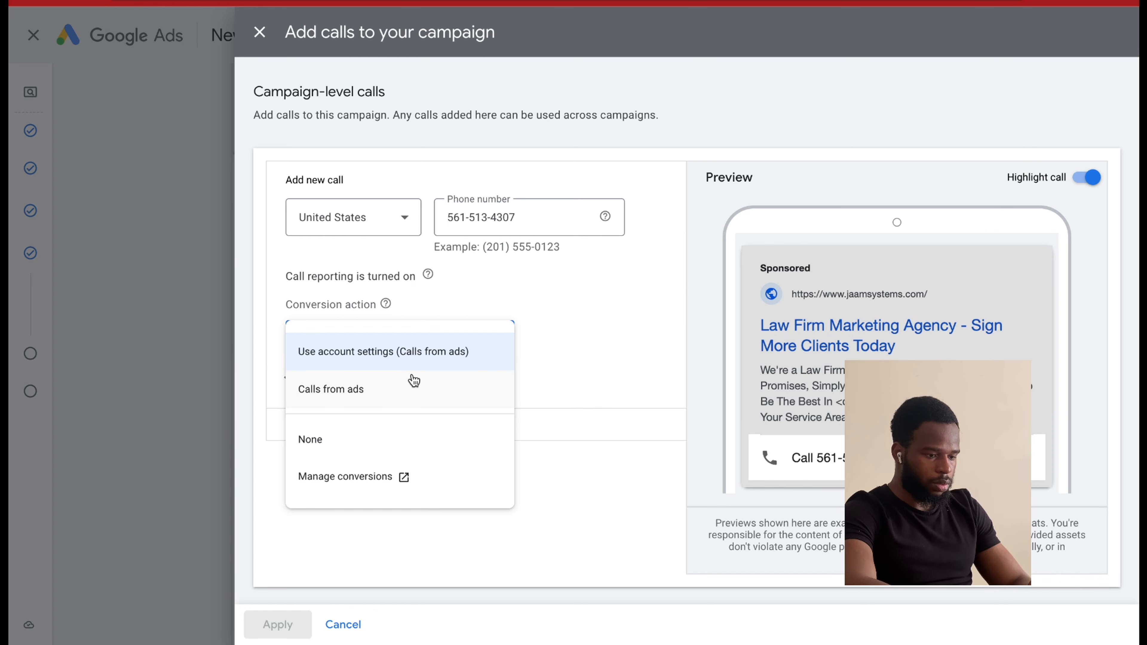
click(416, 389)
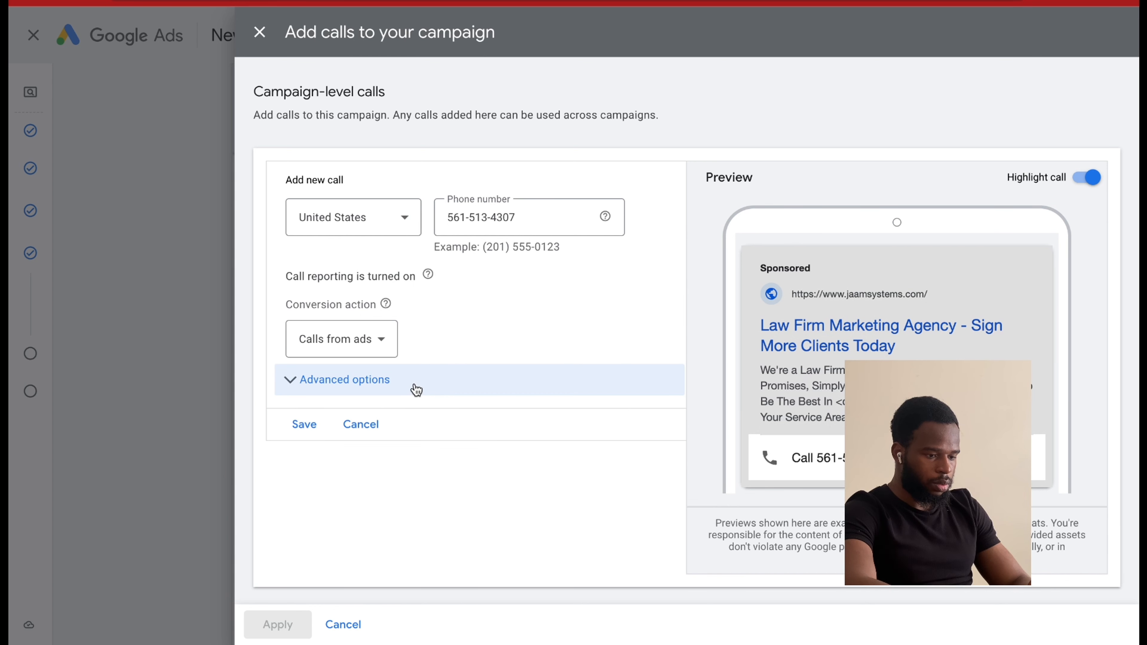
click(309, 425)
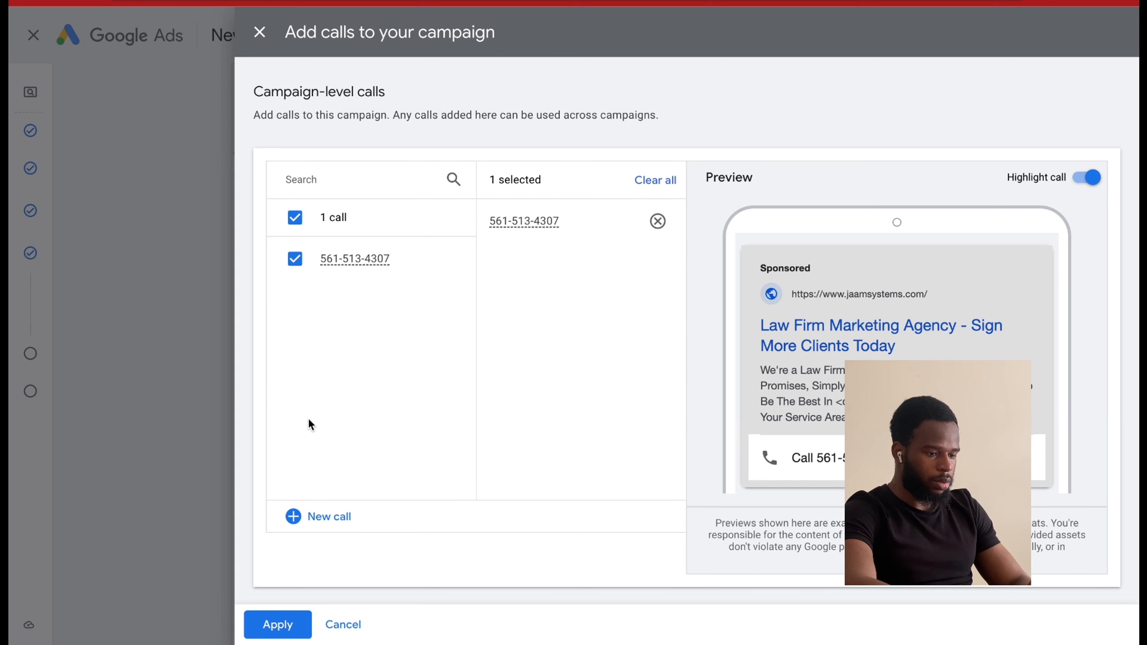
click(308, 627)
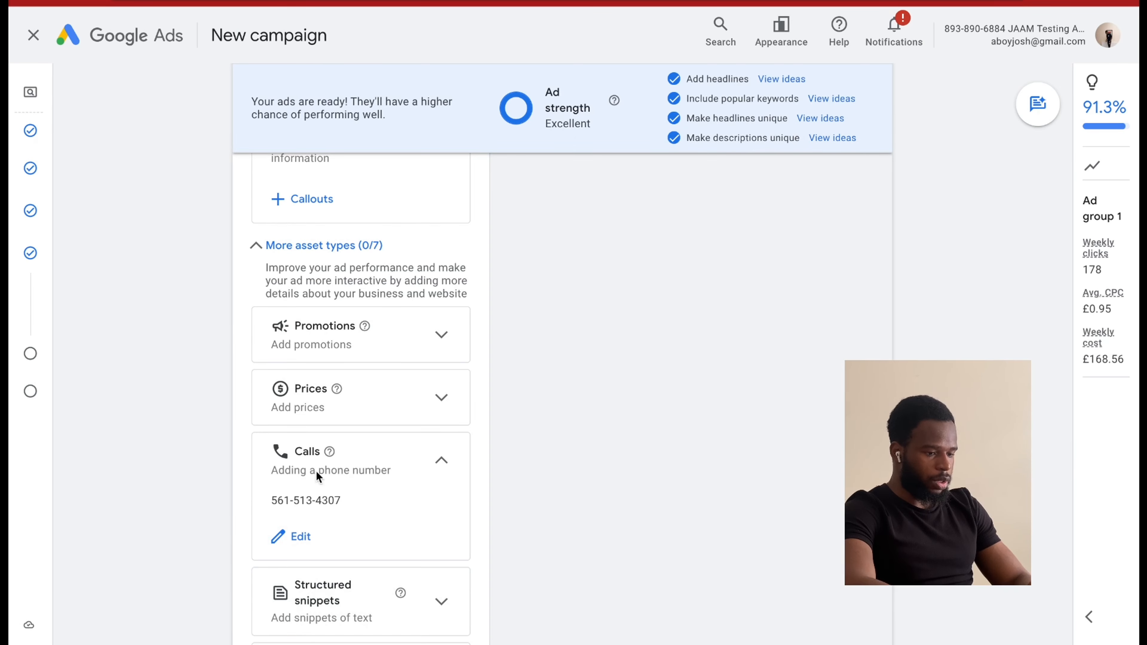
Start creating a structured snippet in English with Service catalog as the header type.
scroll(381, 402, down, 5)
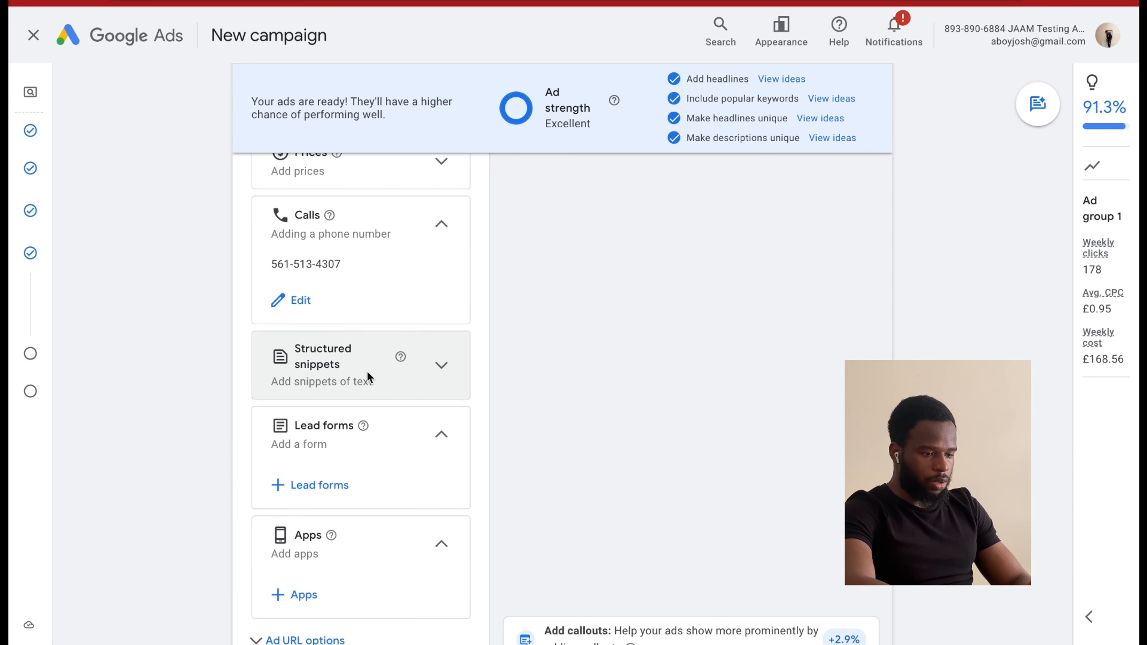
click(452, 376)
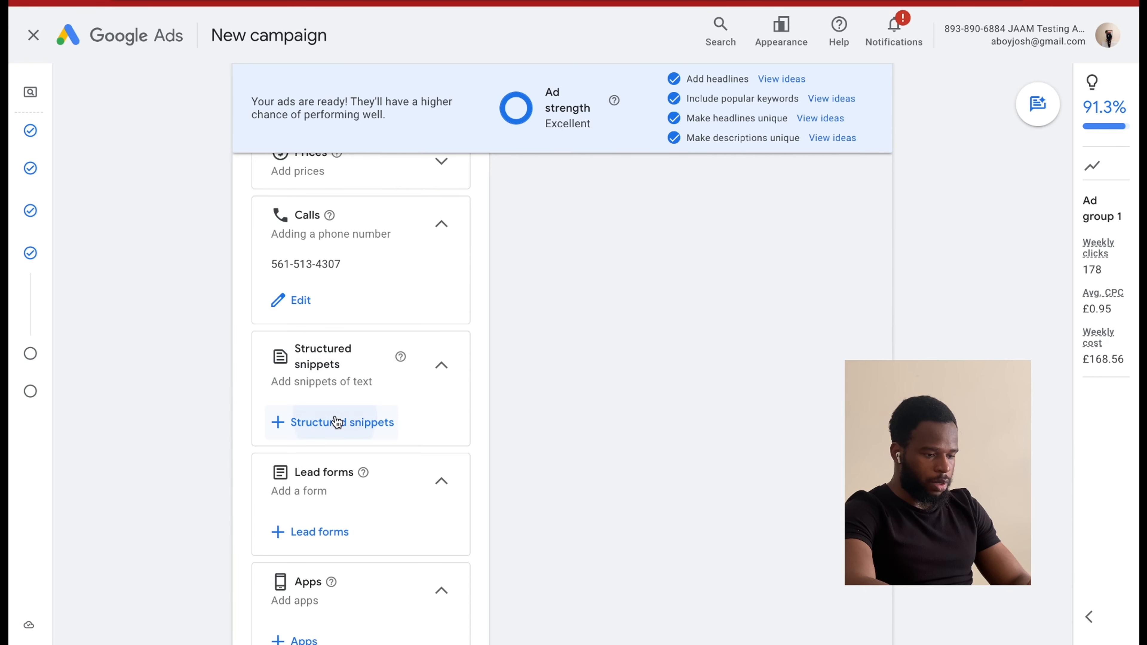
click(335, 422)
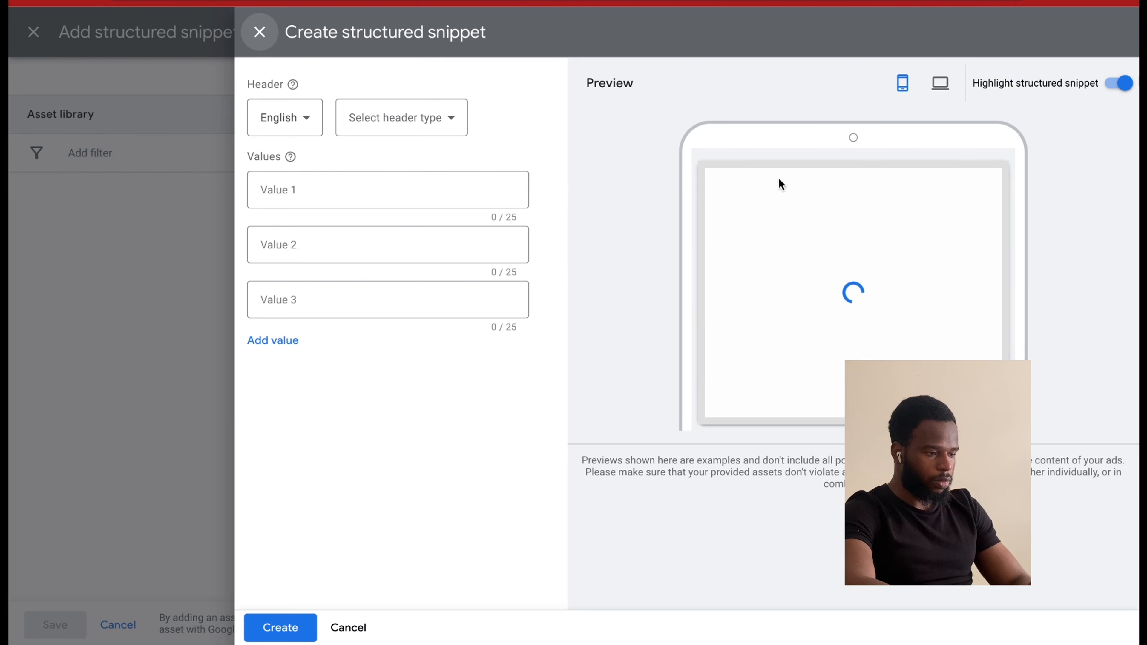
click(409, 129)
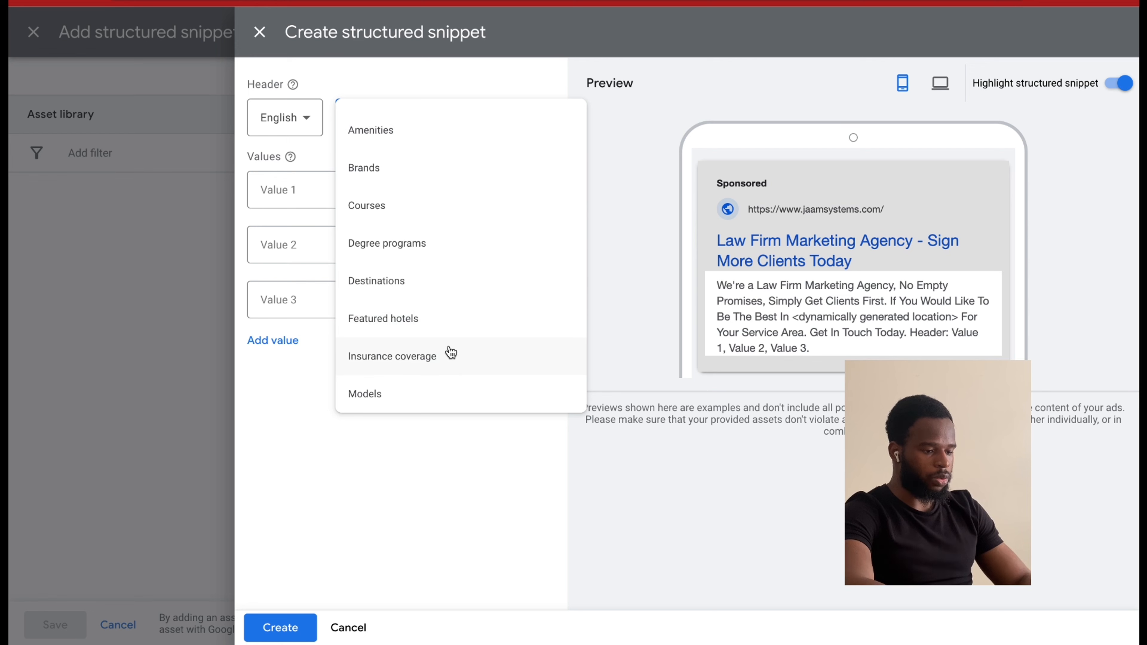
scroll(451, 354, down, 2)
scroll(450, 353, down, 3)
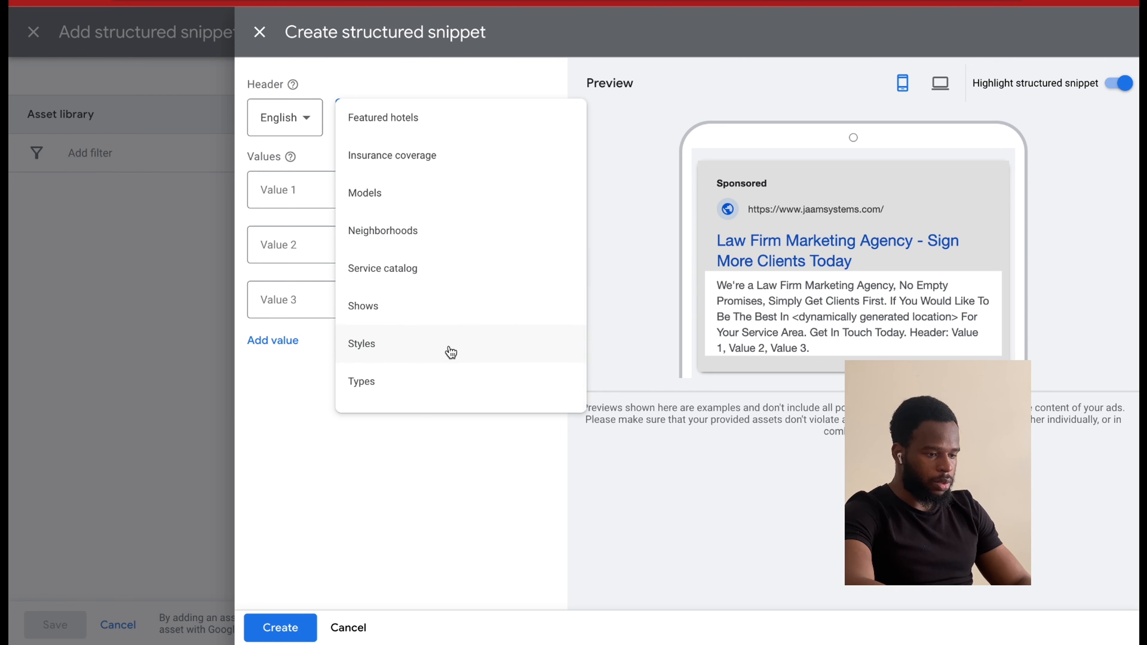
click(409, 271)
Enter Google Ads Management as the structured snippet's first value.
click(322, 194)
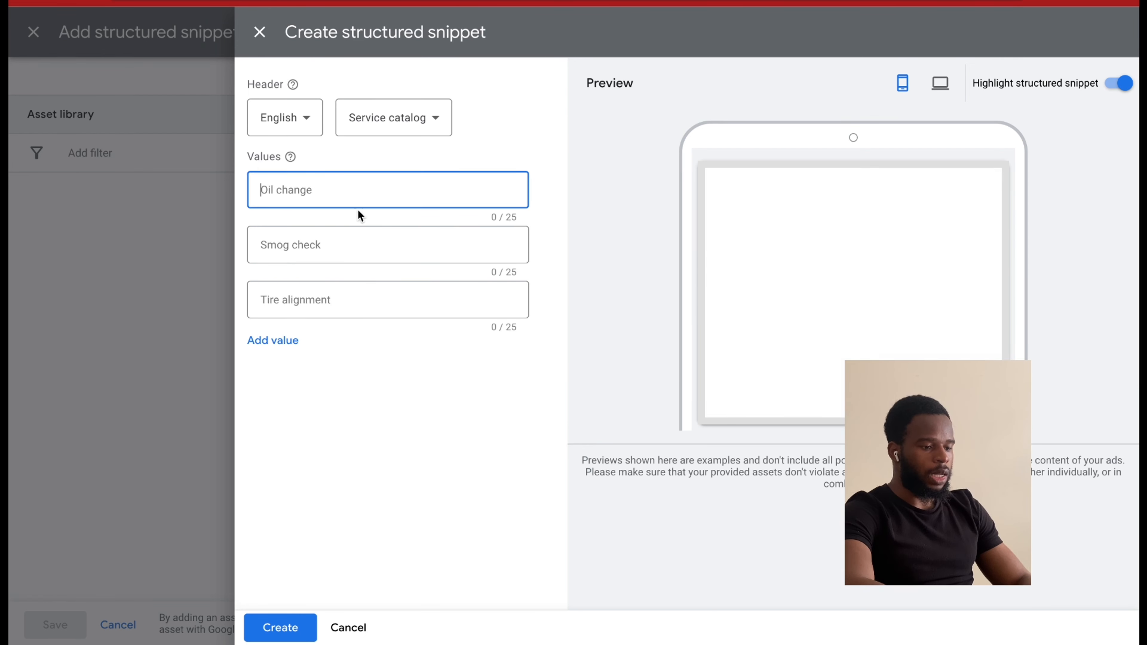
text(Goog)
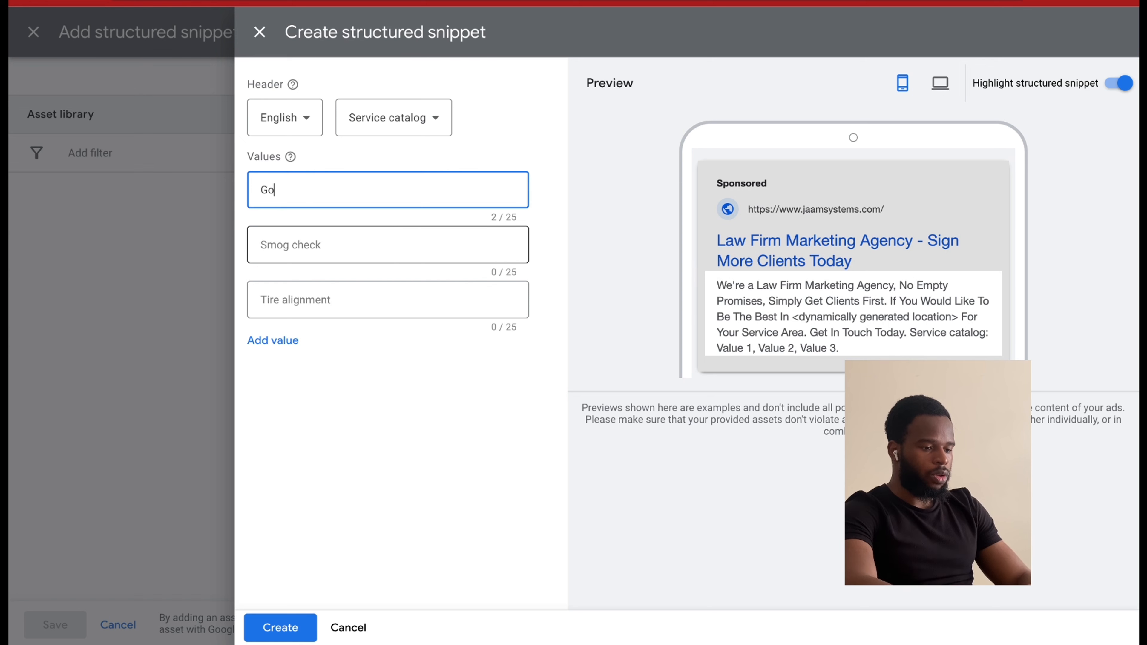
key(BackSpace)
key(BackSpace)
key(BackSpace)
key(BackSpace)
text(A)
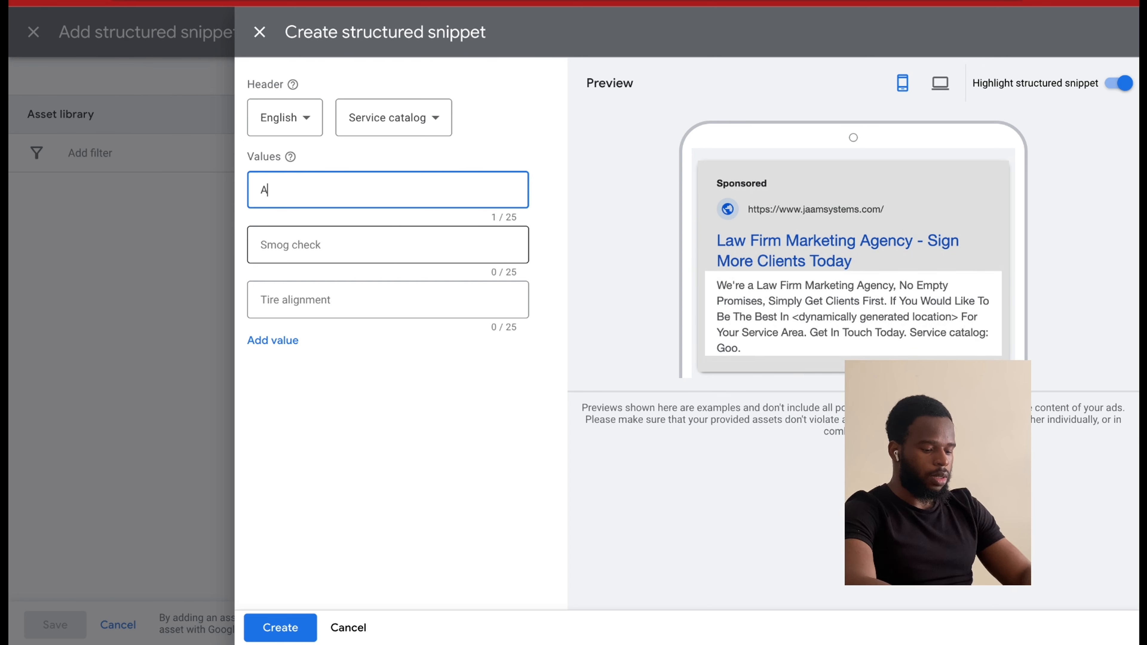
text(ds Management)
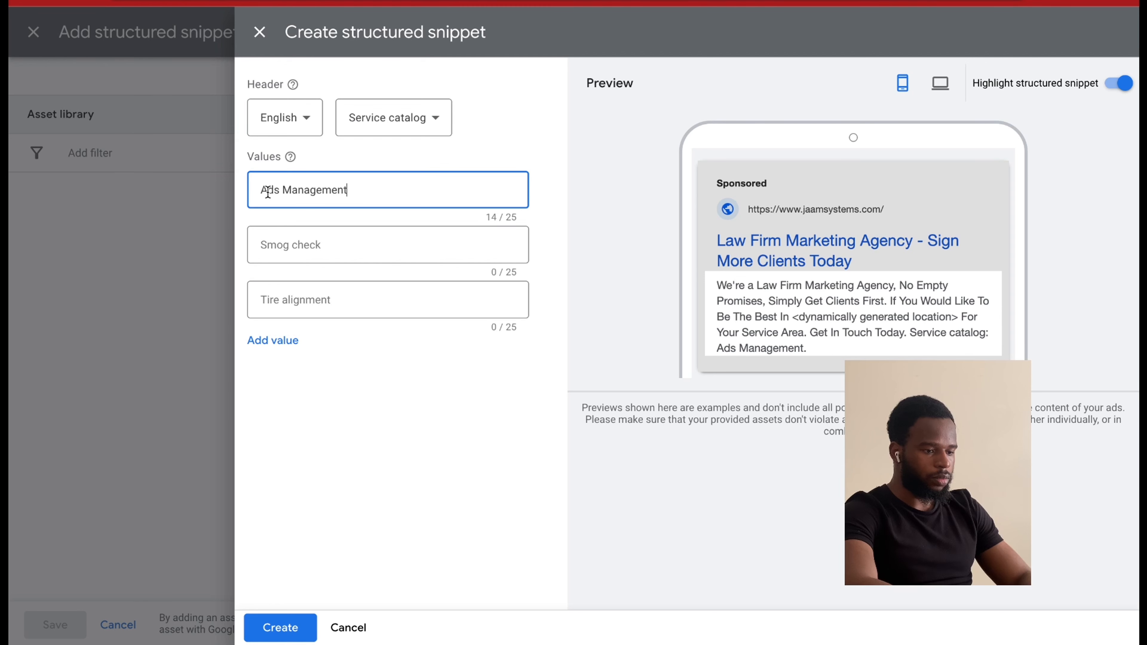
key(Home)
text(Google)
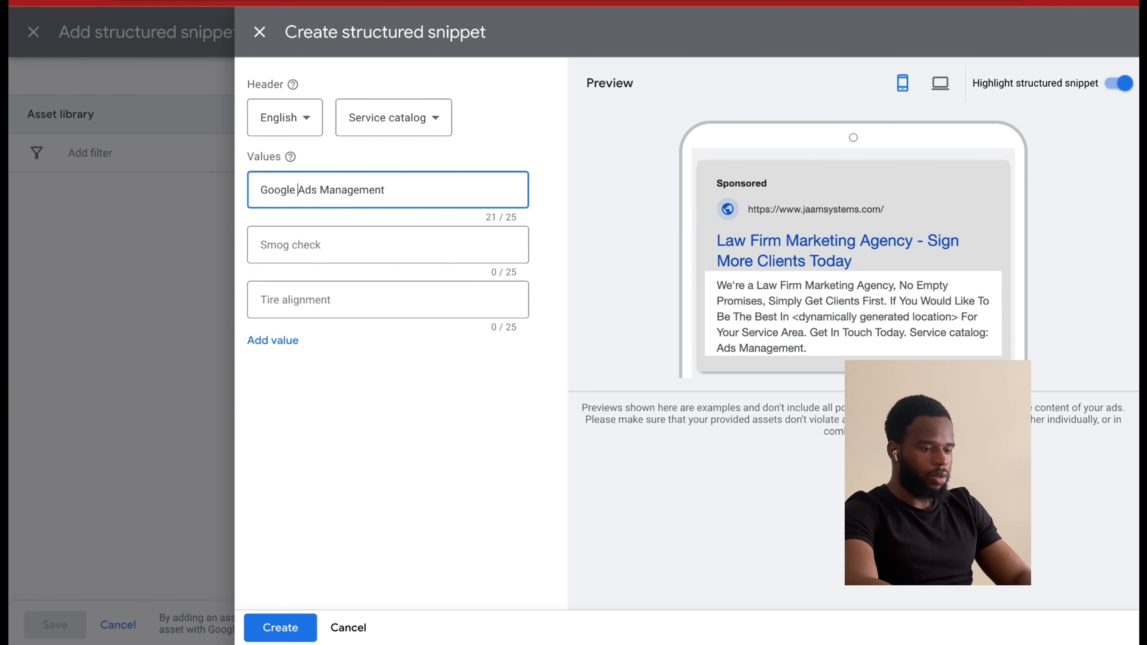
Enter Sales Training as the structured snippet's second value.
click(293, 247)
text(Sales)
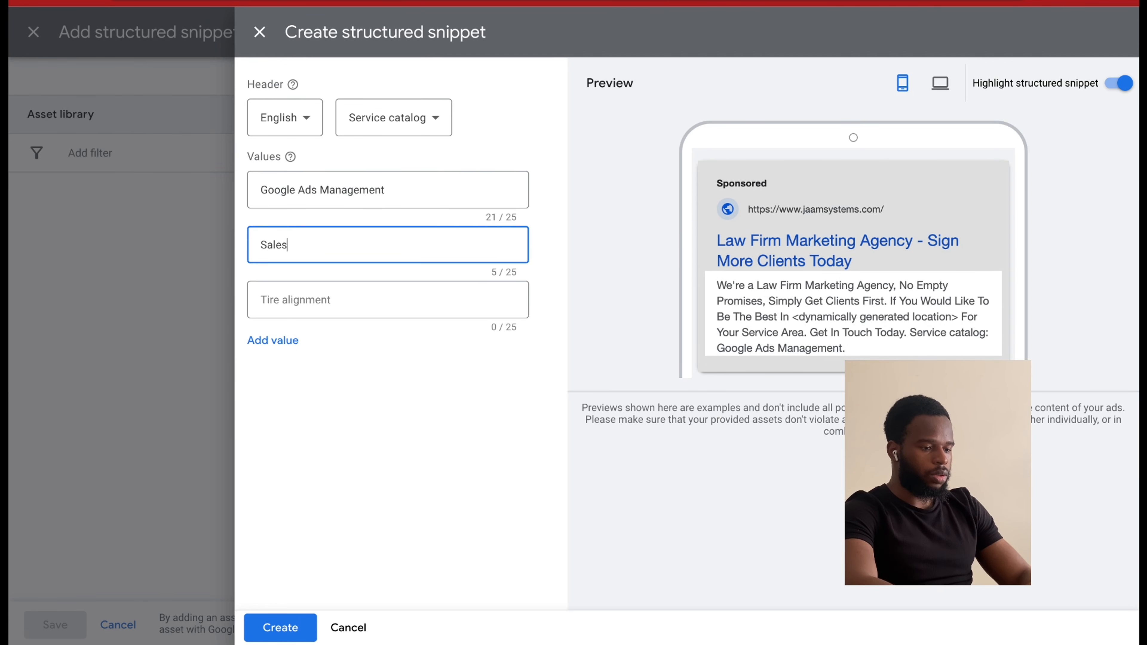
text( Training)
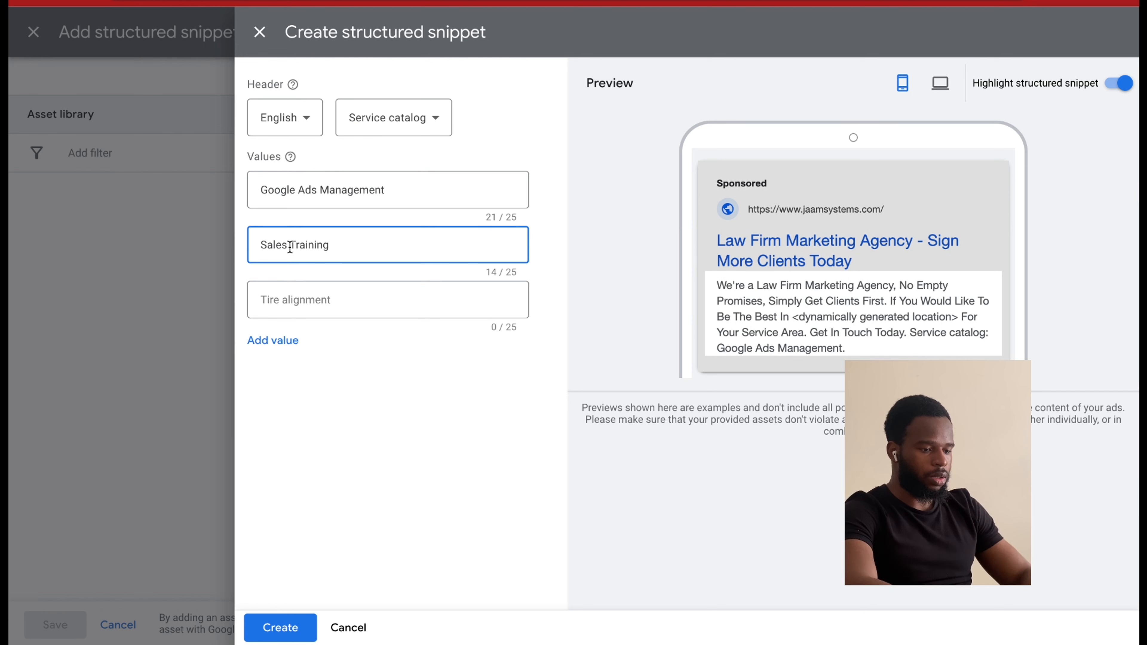
Enter High Converting Landing P as the structured snippet's third value and rework it to Landing Pages.
click(289, 300)
text(High Convert)
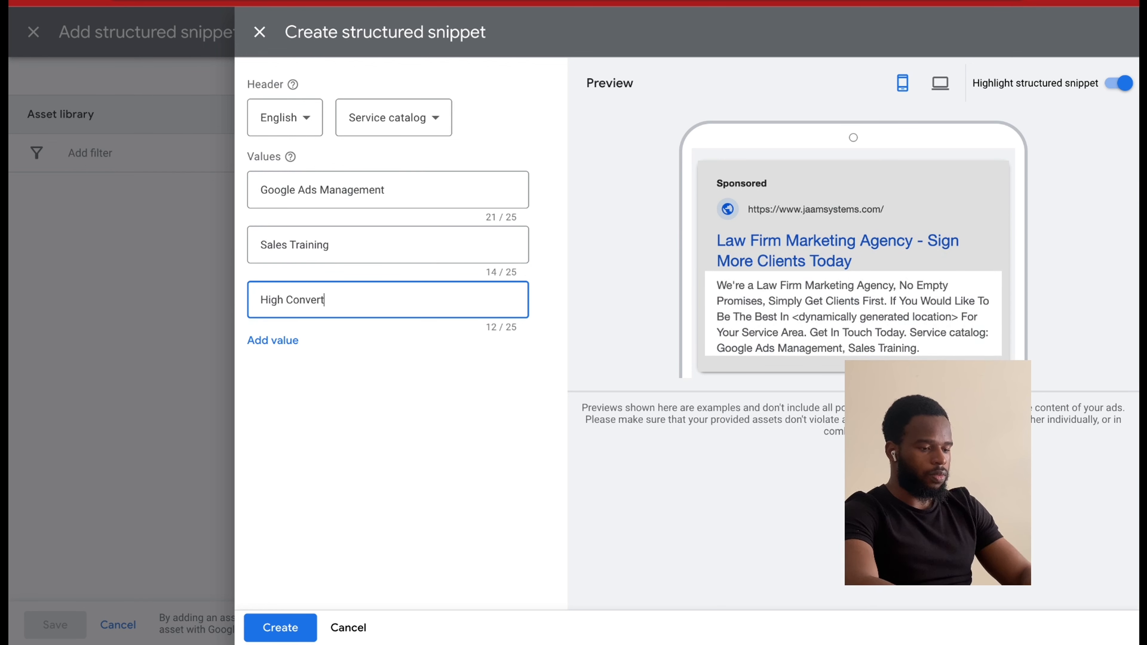
text(ing Landing P)
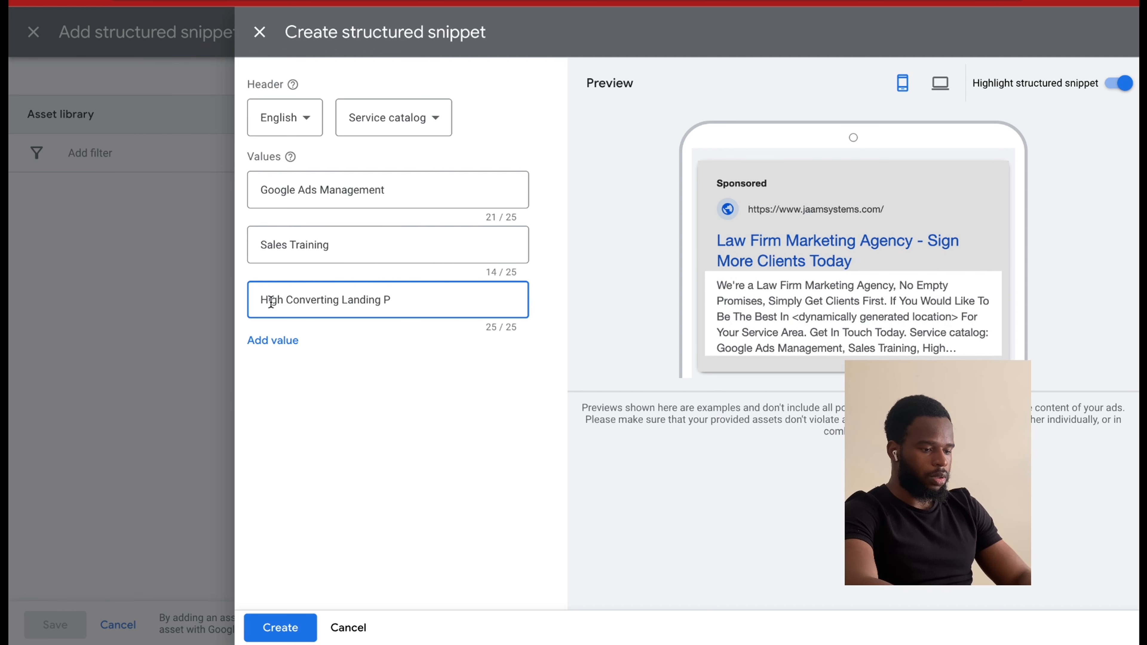
drag(340, 299, 174, 304)
key(BackSpace)
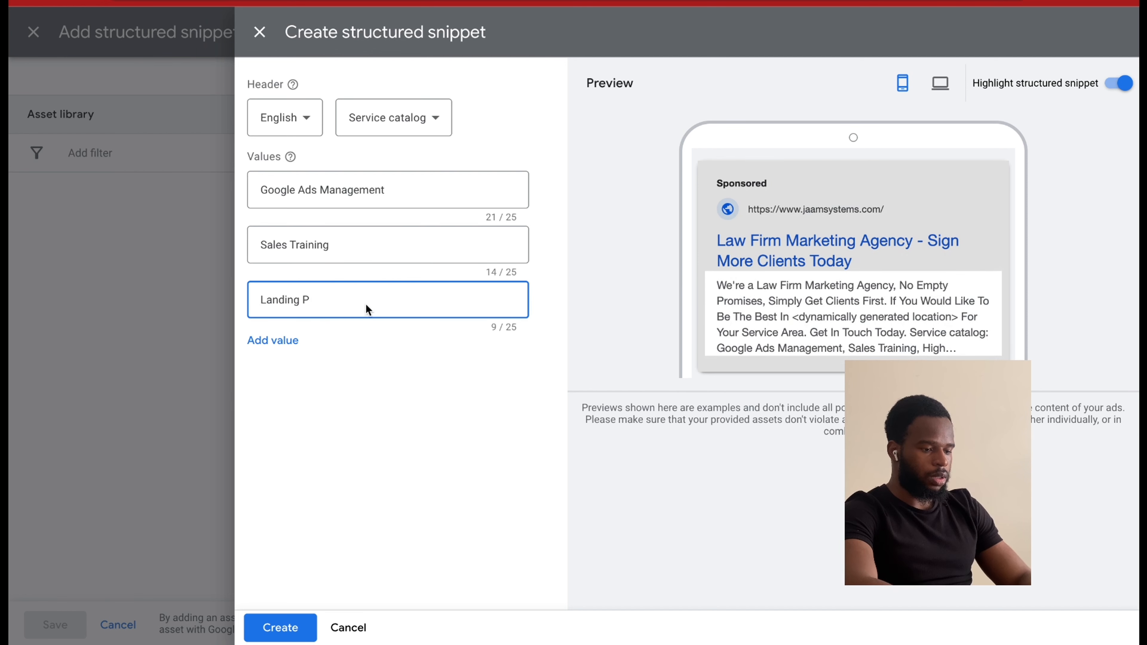
text(g Pages)
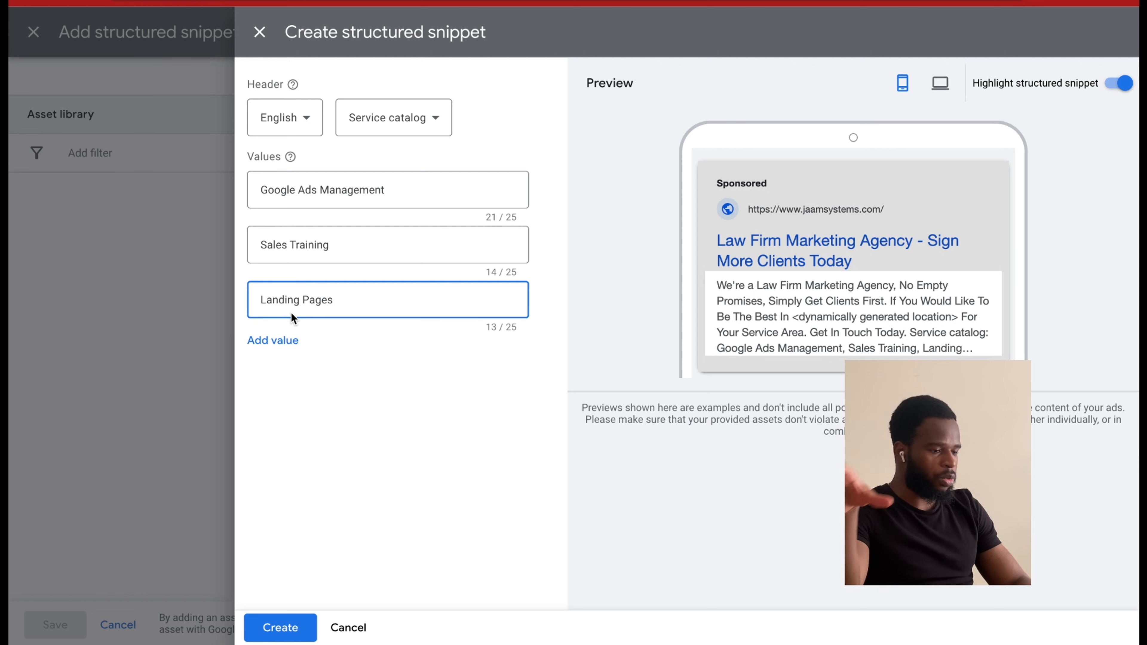
Add three blank value fields to the structured snippet, create it, and save it to the campaign.
click(276, 343)
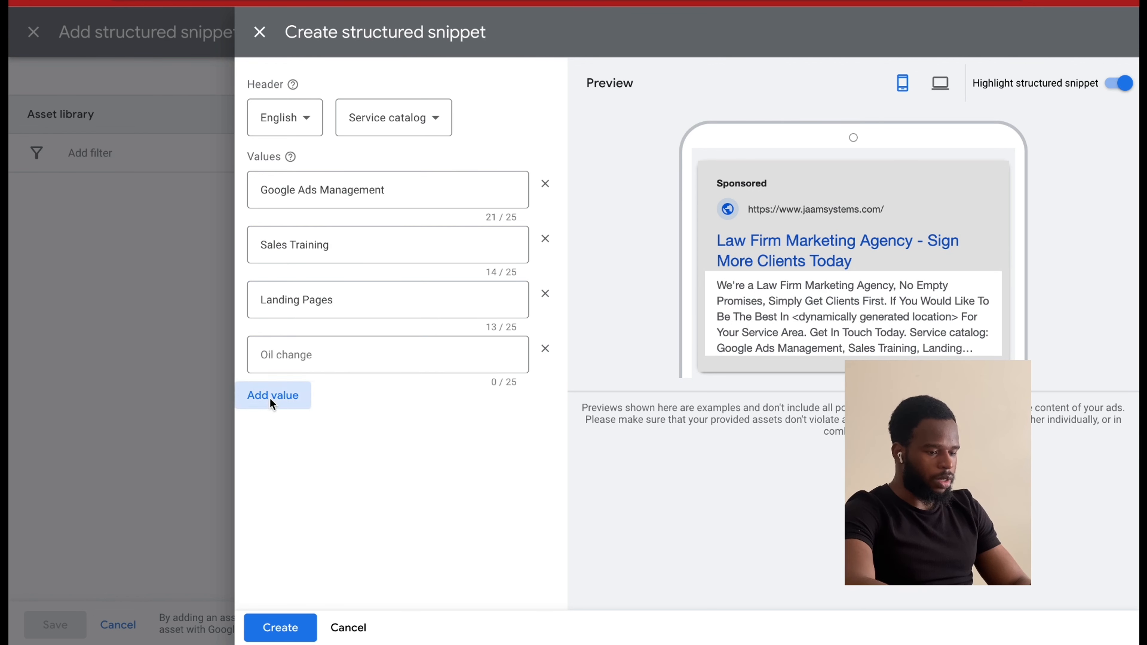
click(271, 401)
click(272, 453)
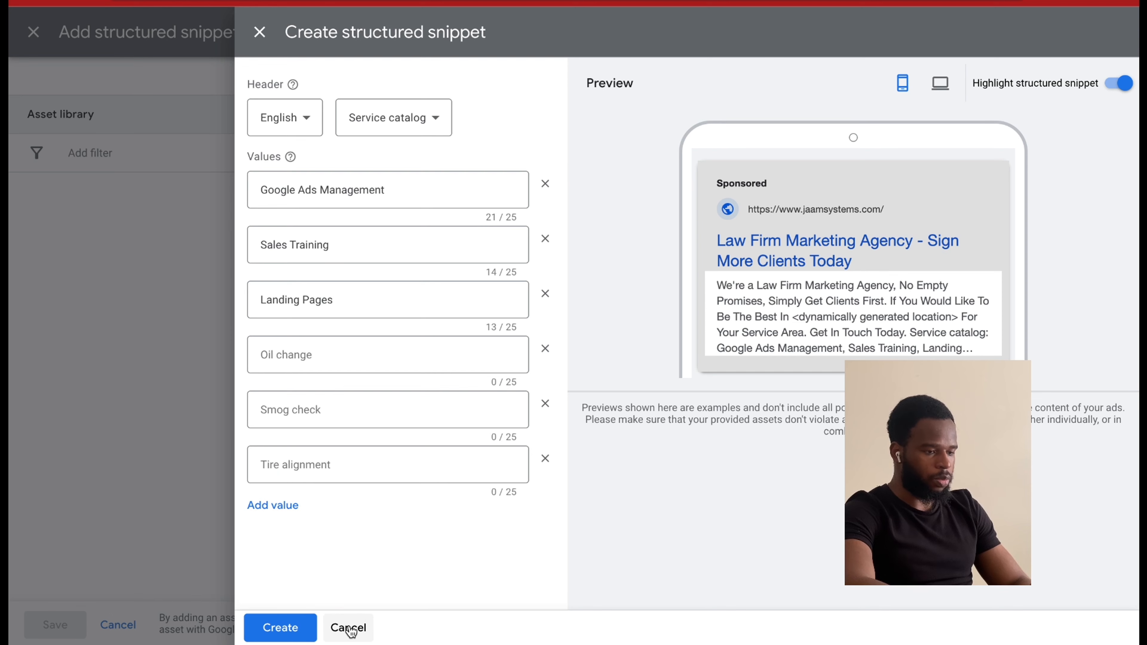
click(290, 626)
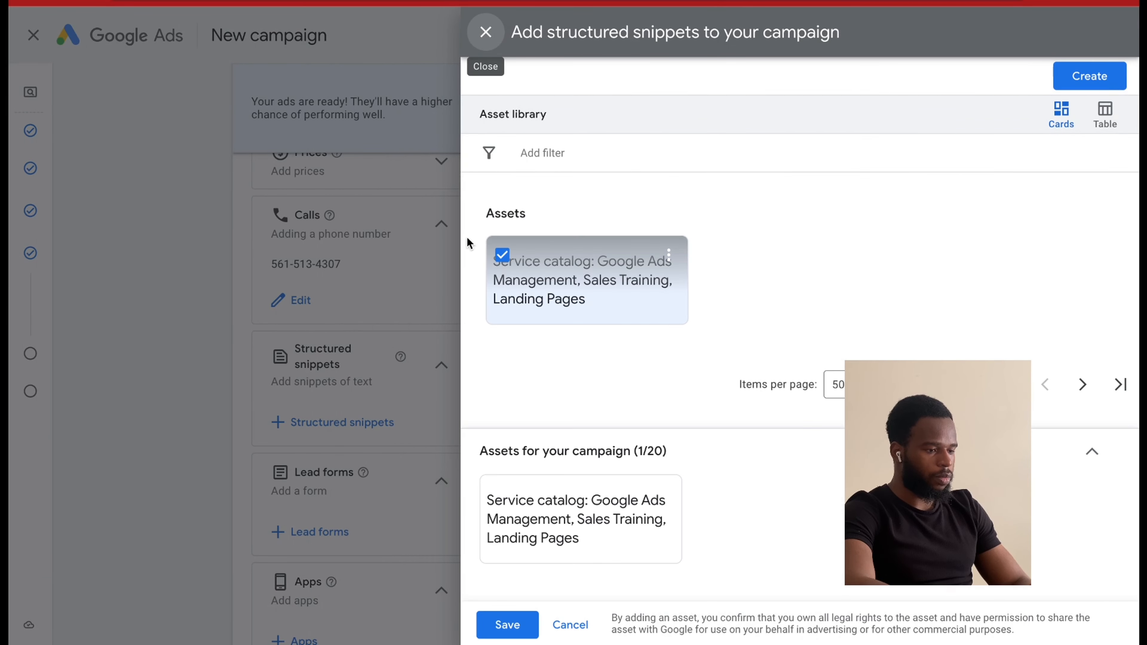
click(508, 632)
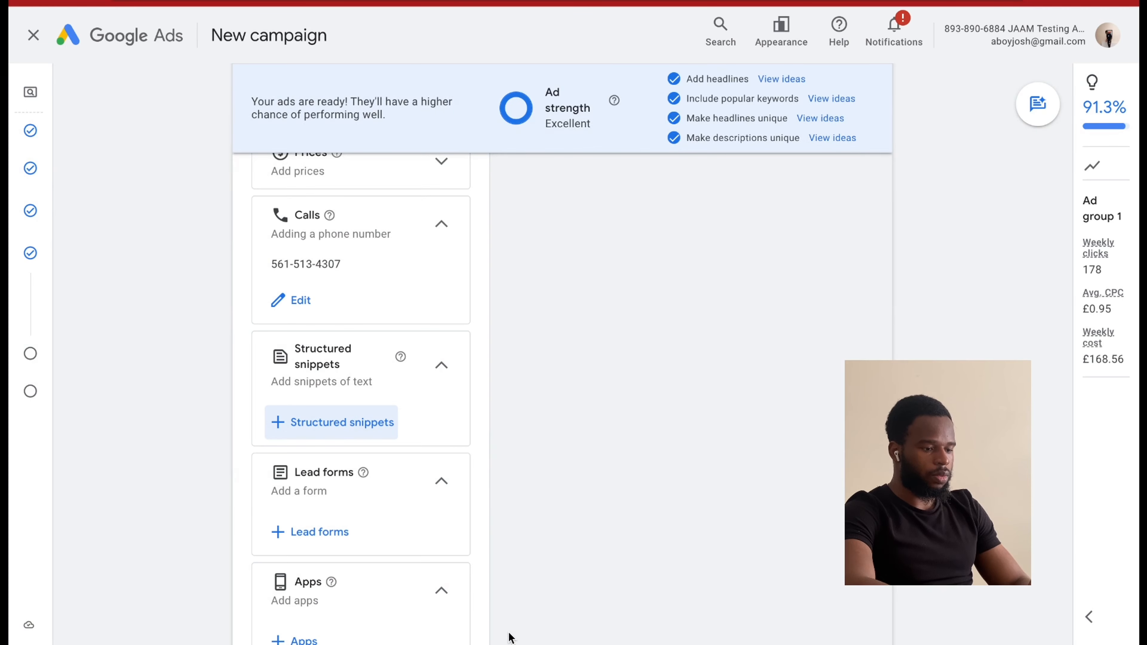
Review the campaign's additional asset types, including lead forms, apps, structured snippets, calls, prices and promotions.
scroll(372, 454, down, 3)
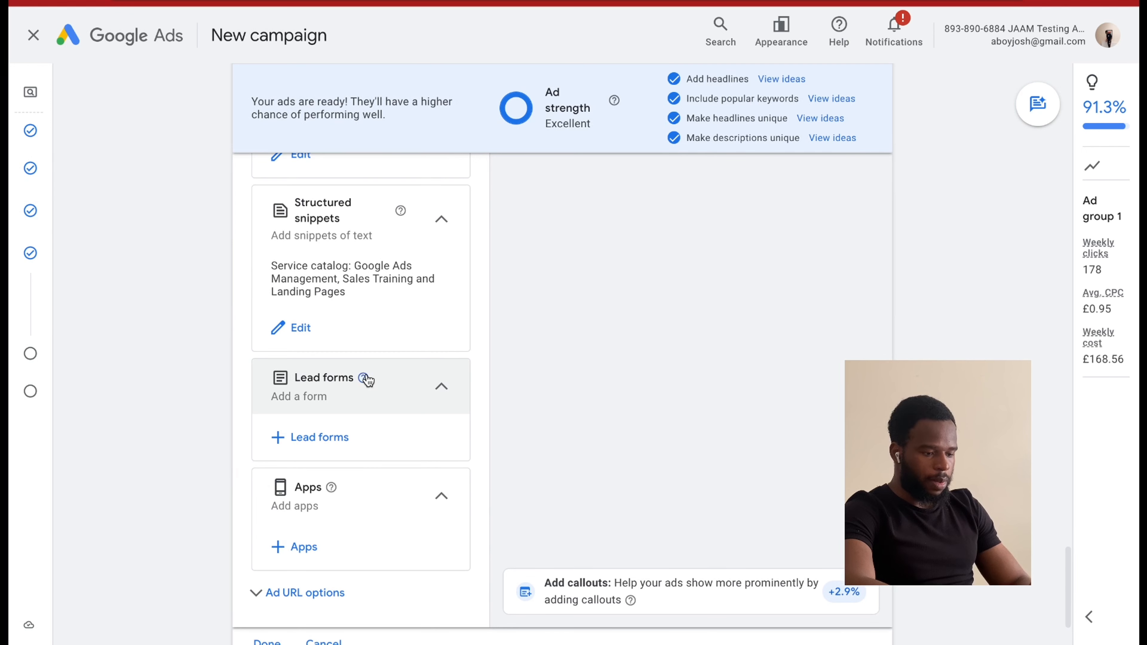
scroll(384, 434, down, 1)
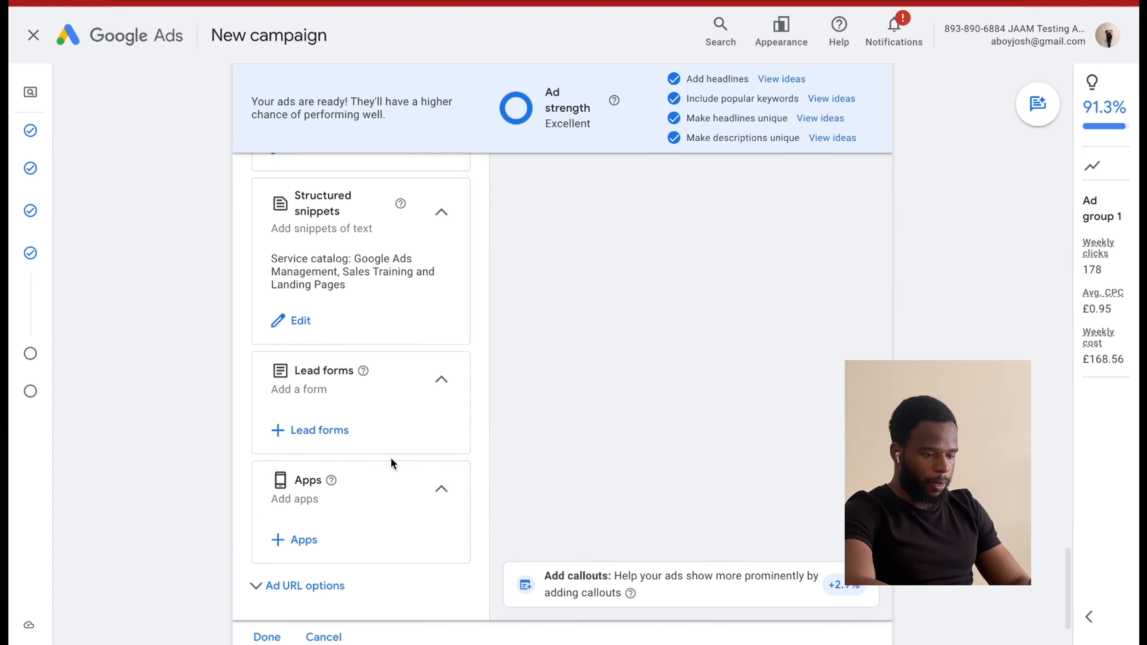
scroll(391, 457, down, 2)
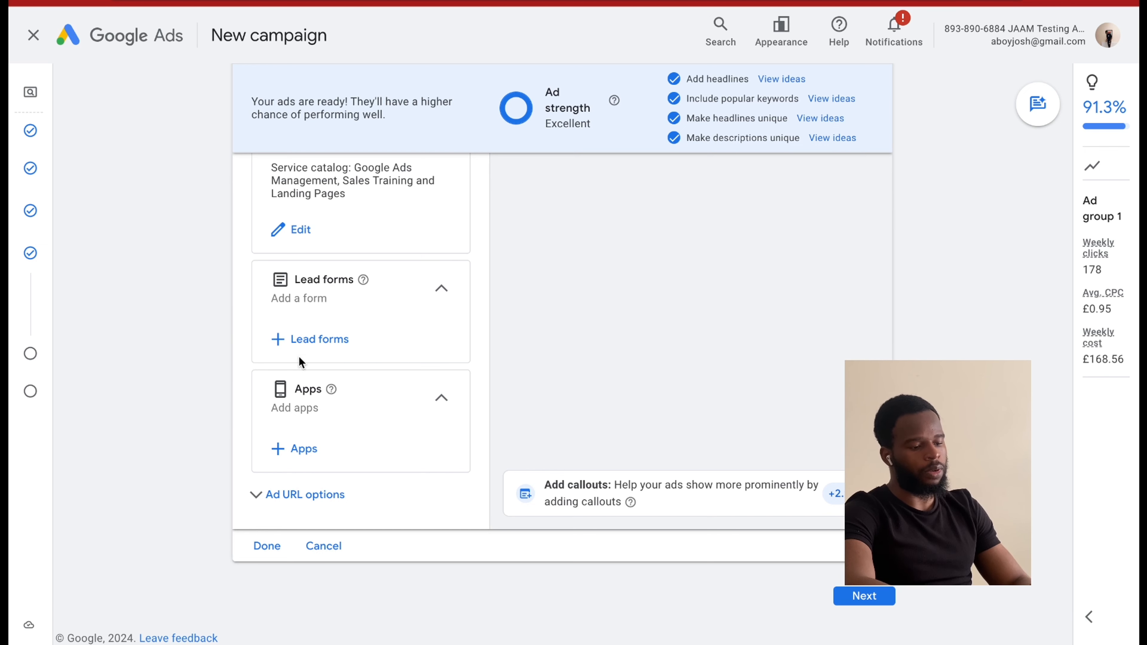
scroll(385, 432, down, 1)
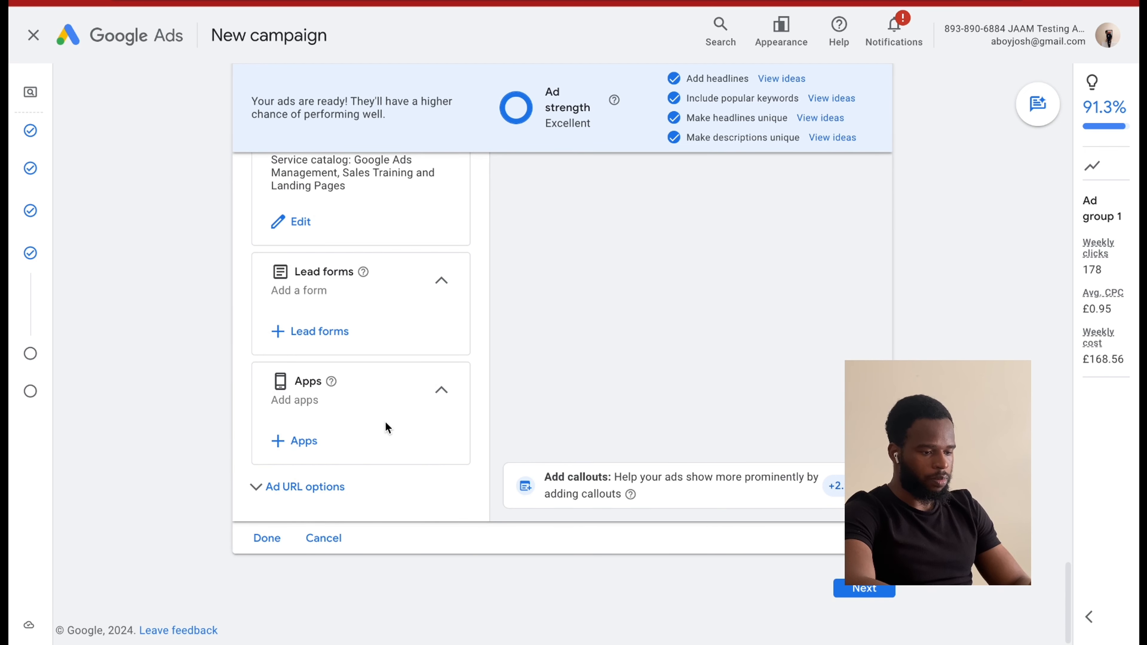
scroll(361, 385, up, 5)
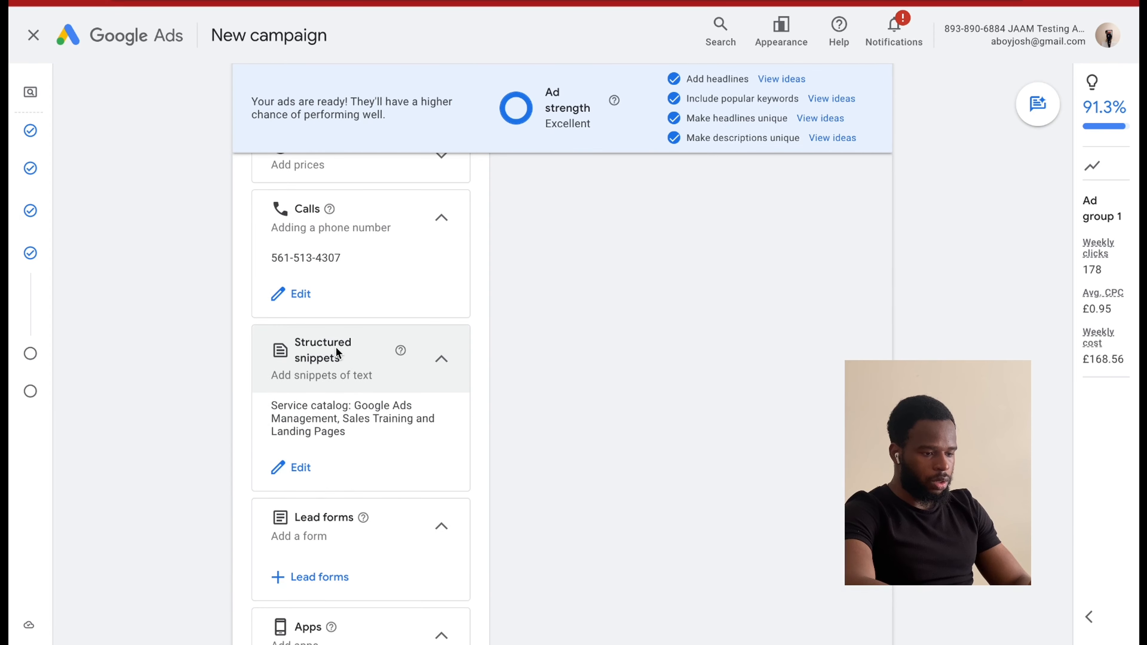
scroll(335, 346, up, 3)
scroll(353, 348, up, 1)
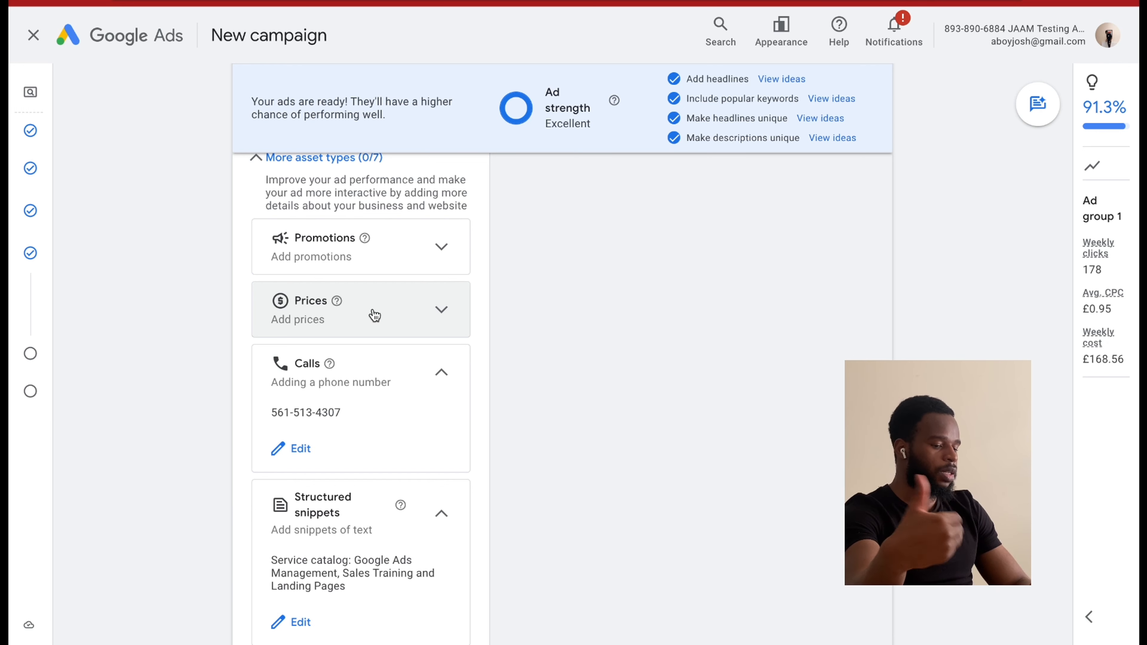
scroll(375, 315, up, 1)
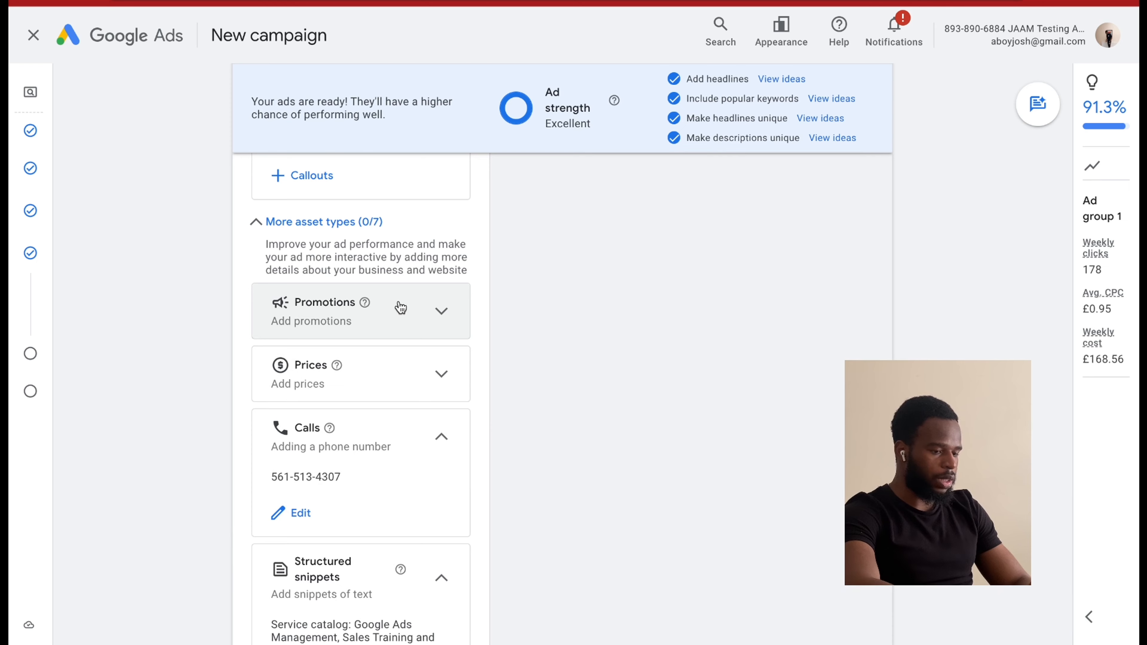
Add a campaign-level callout reading 15 Cases Or You Don't Pay, save it and apply it to the campaign.
scroll(400, 308, up, 5)
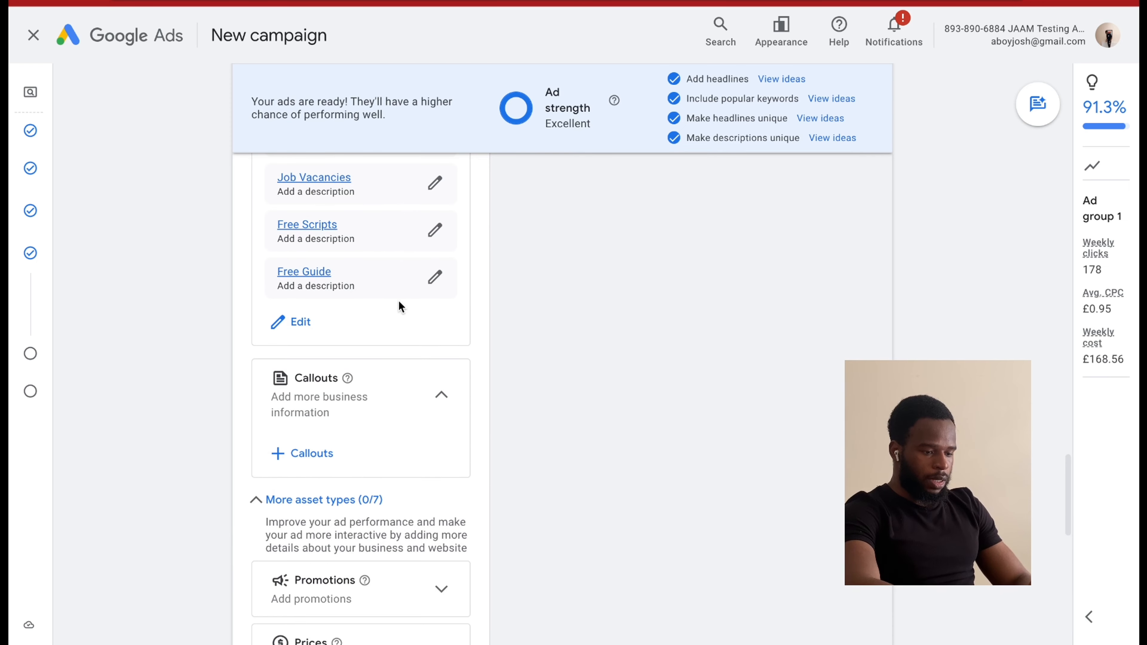
click(316, 468)
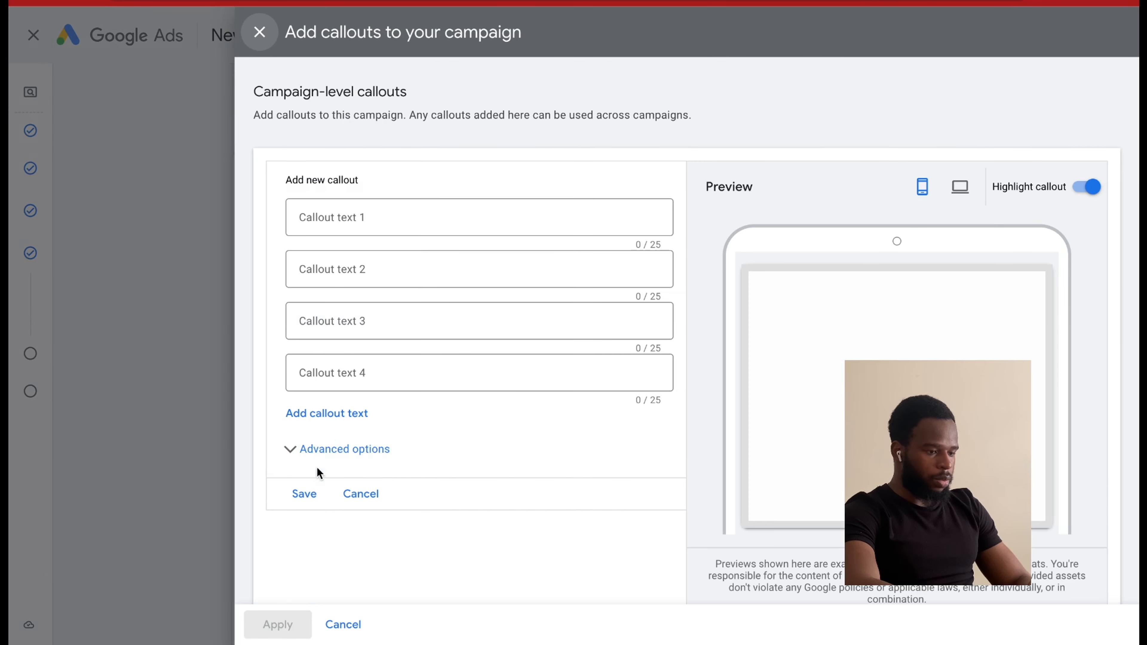
click(366, 211)
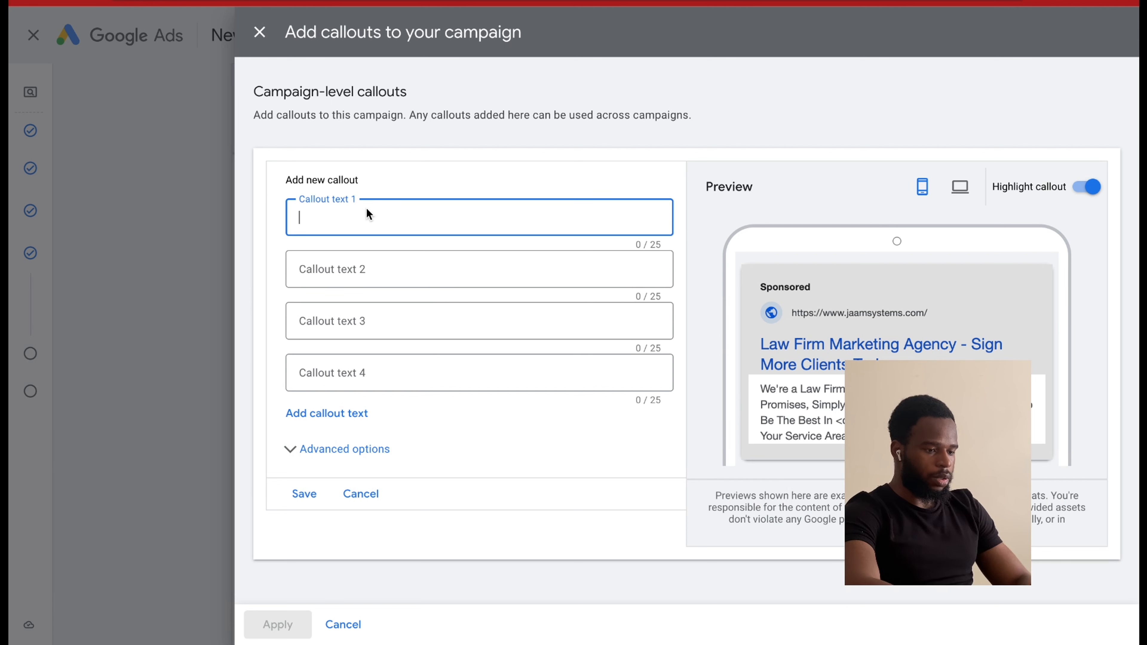
text(15)
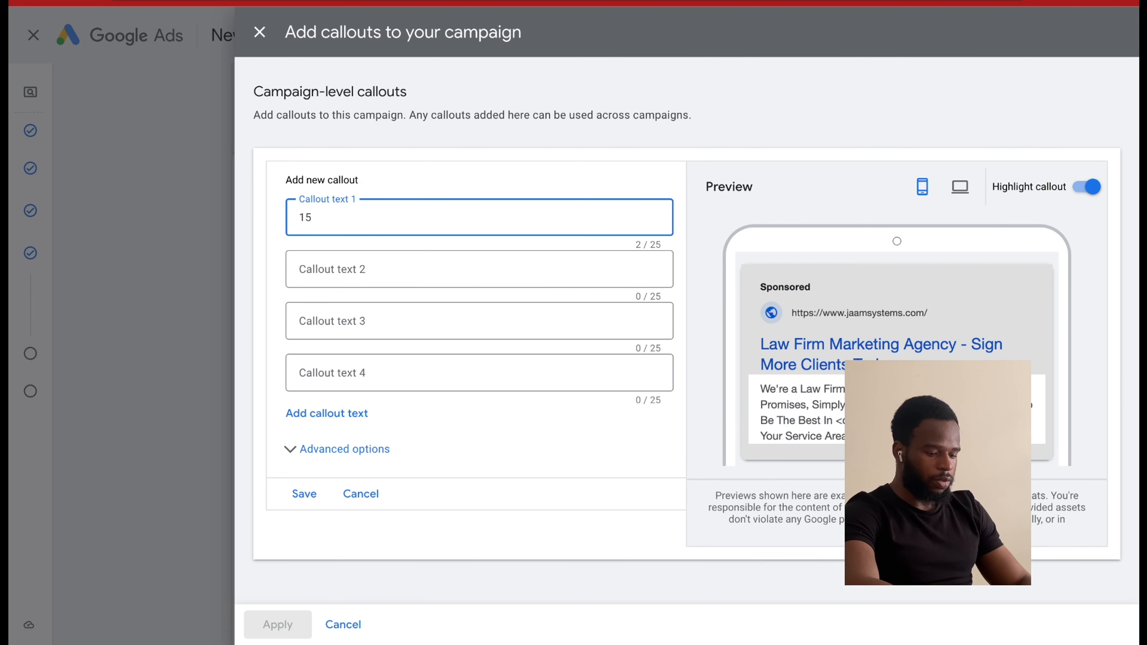
text( Cases)
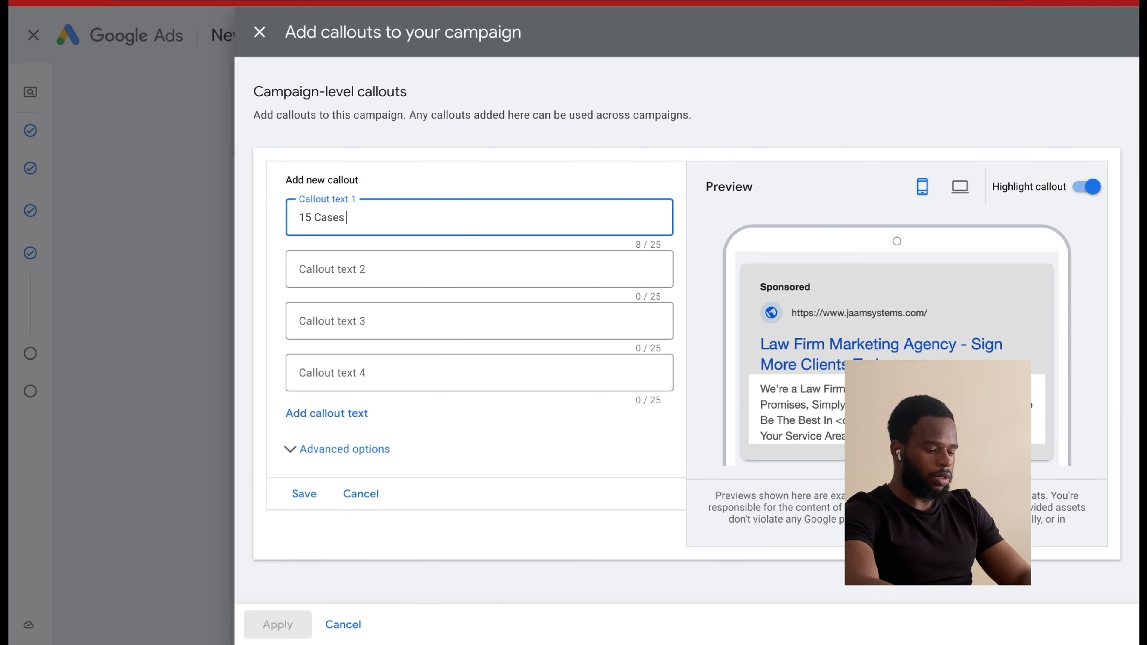
text( Or)
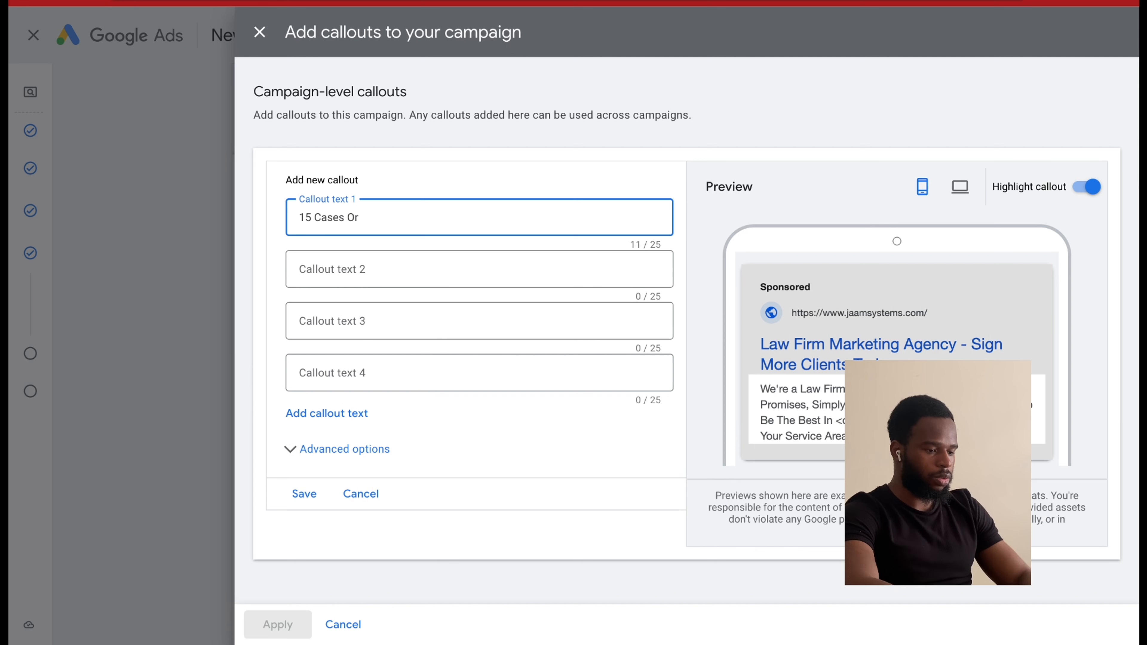
text( you Don't)
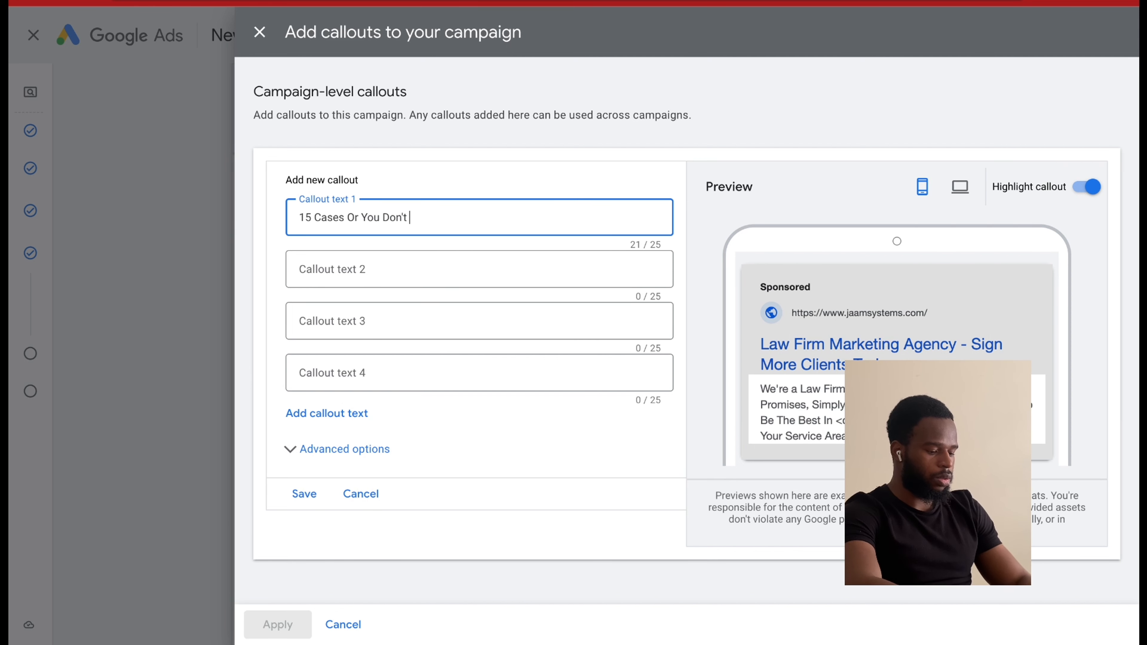
text( Pay)
click(295, 488)
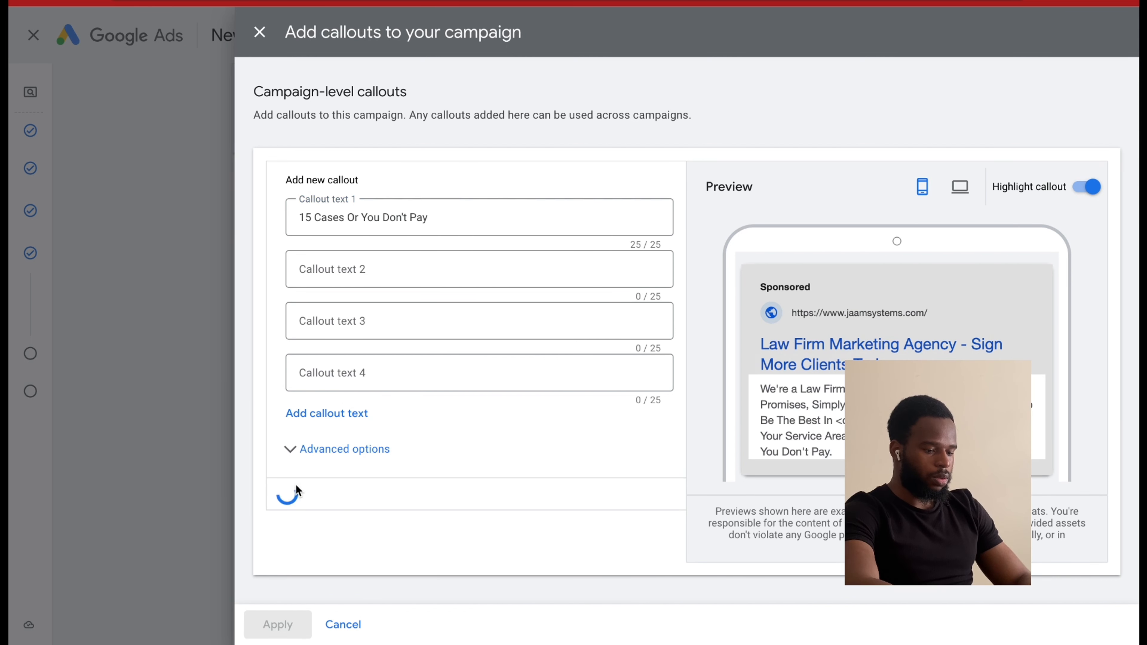
click(299, 623)
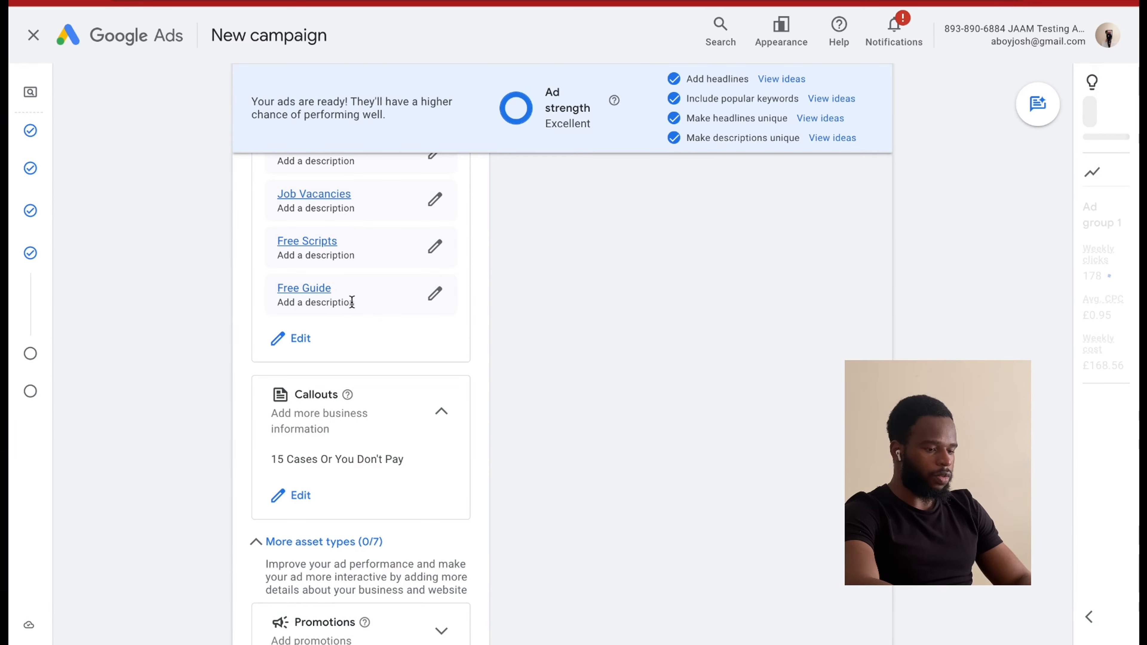
Open the Email Protection sitelink for editing and select the path after the domain in its final URL.
scroll(391, 375, up, 3)
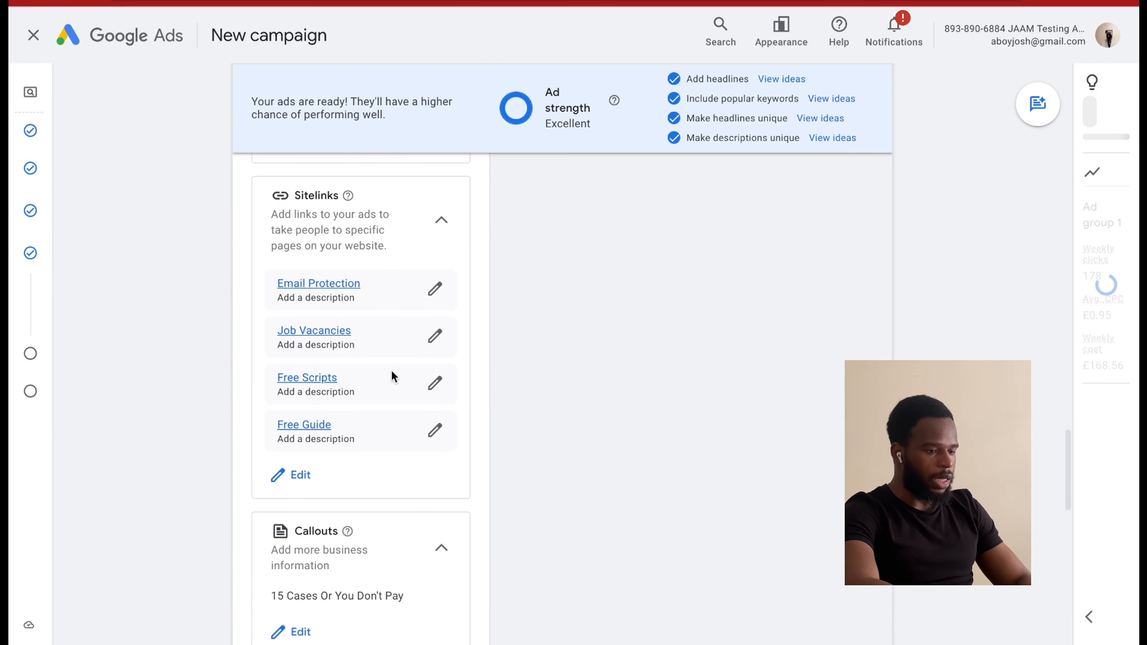
click(435, 289)
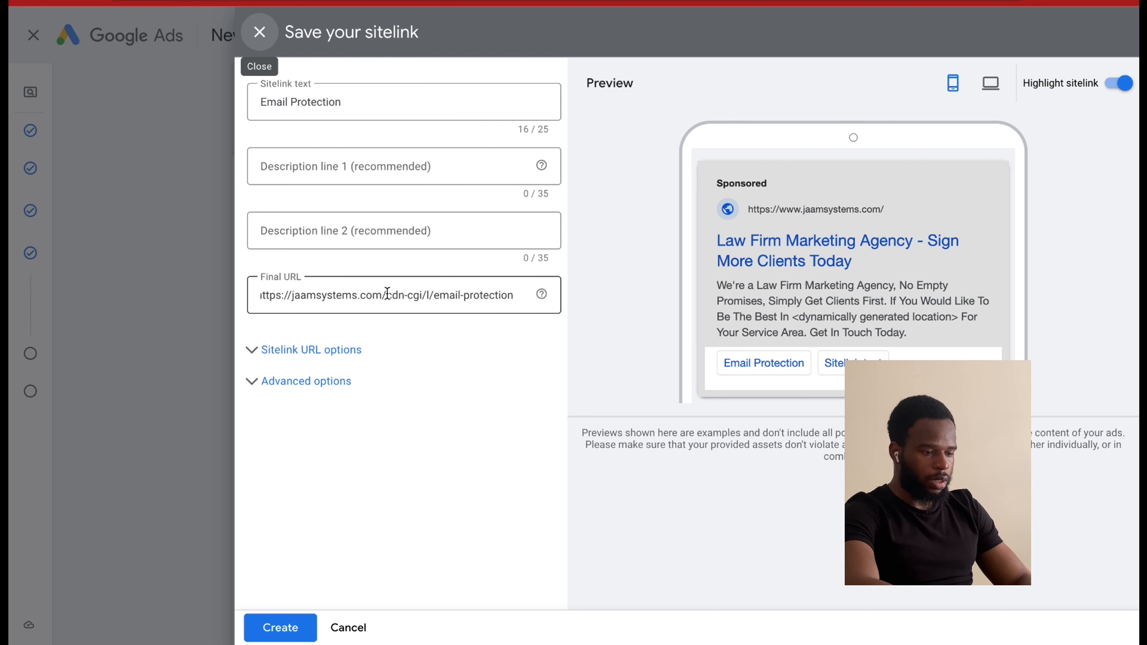
drag(388, 292, 549, 310)
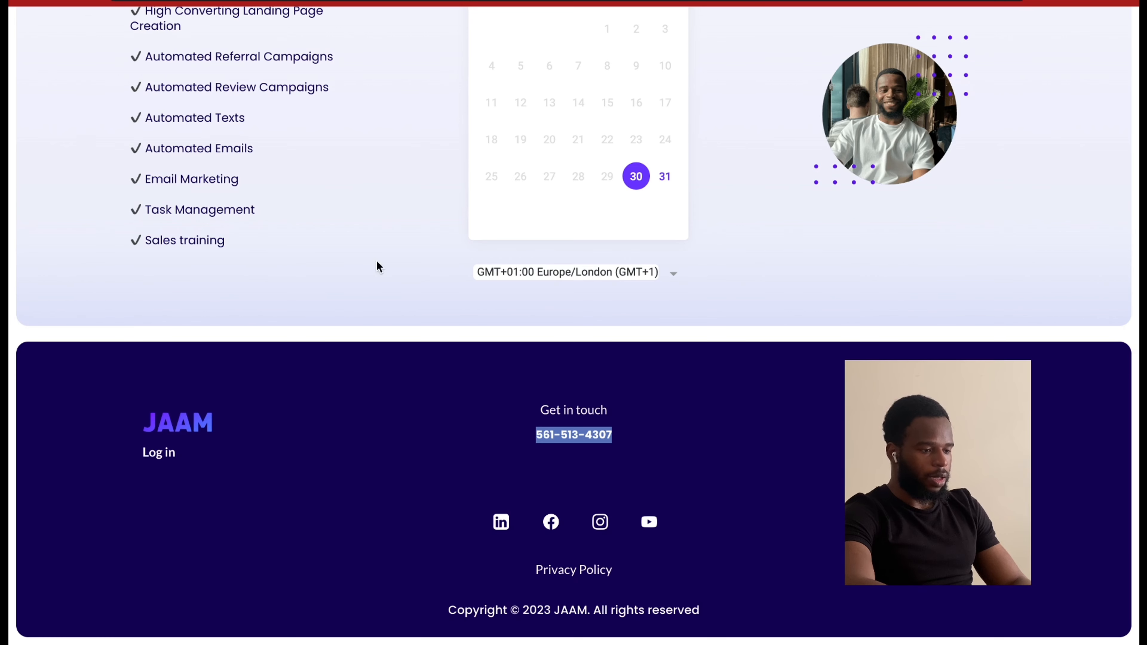
Switch to the JAAM website and inspect the code of the opening section with its main heading.
scroll(407, 302, up, 5)
scroll(437, 343, up, 20)
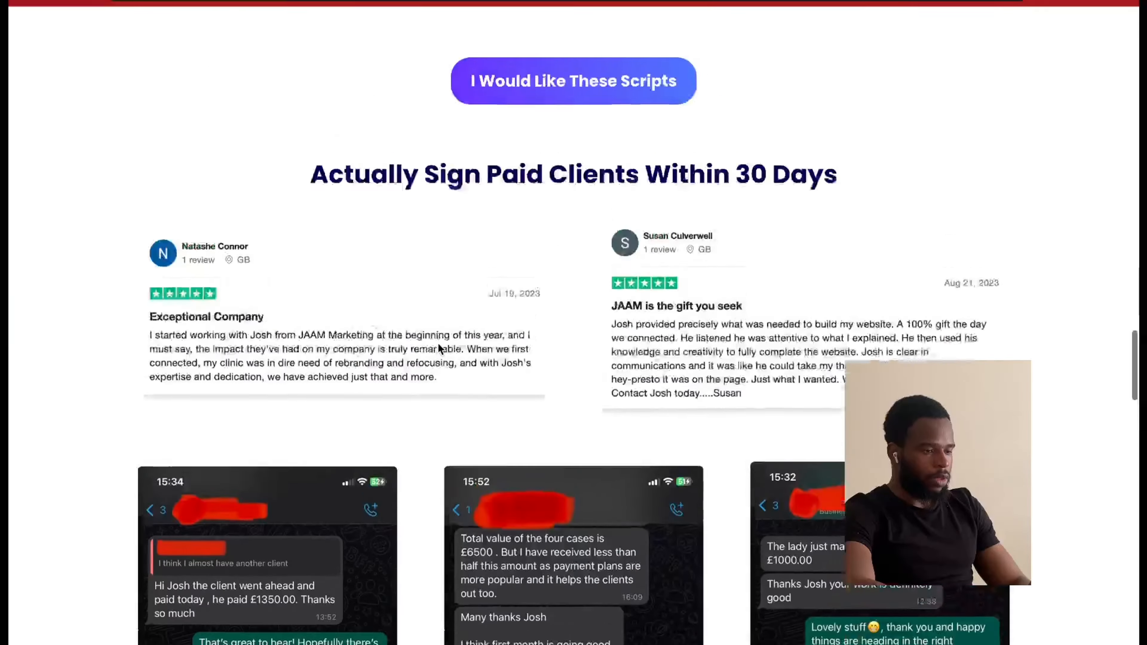
scroll(438, 343, up, 15)
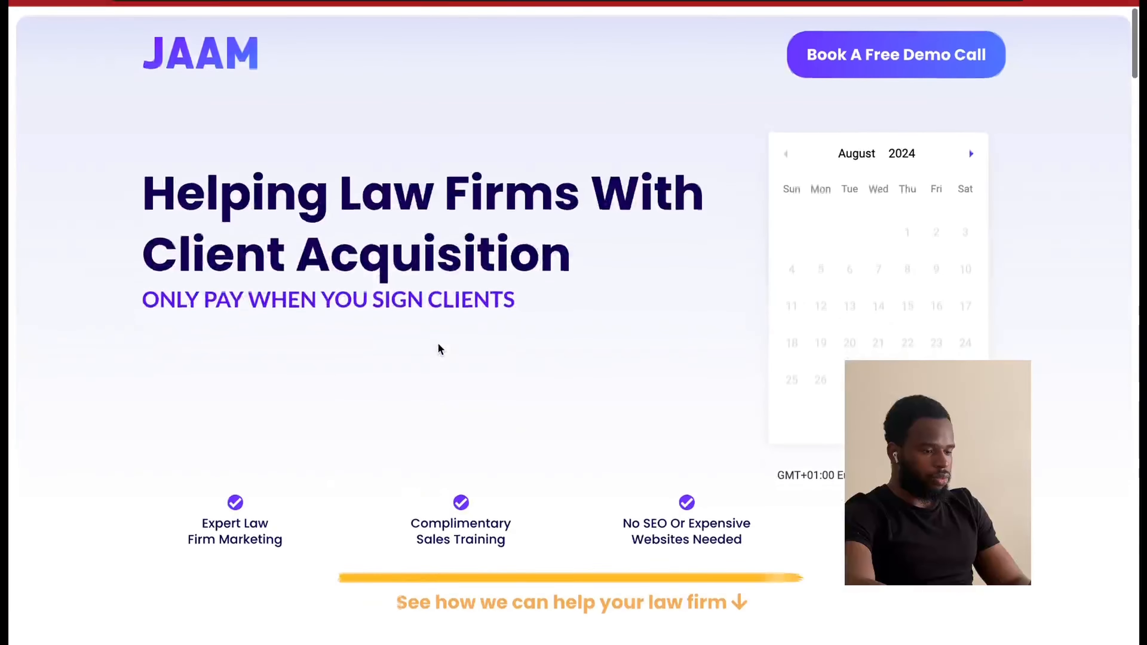
right_click(505, 125)
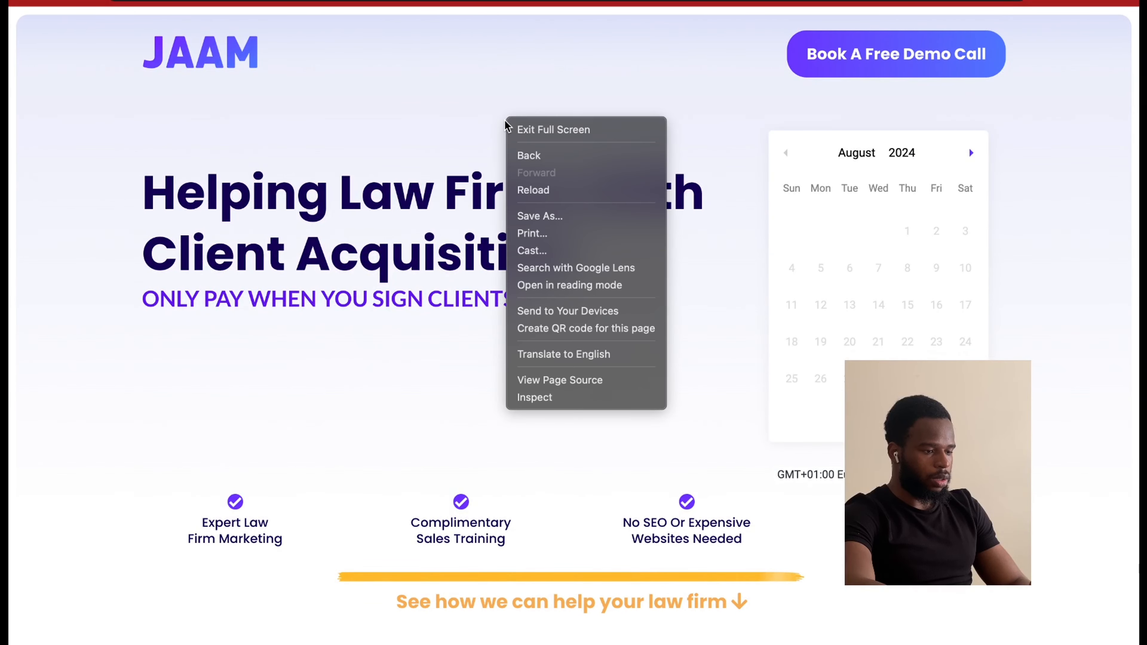
click(570, 398)
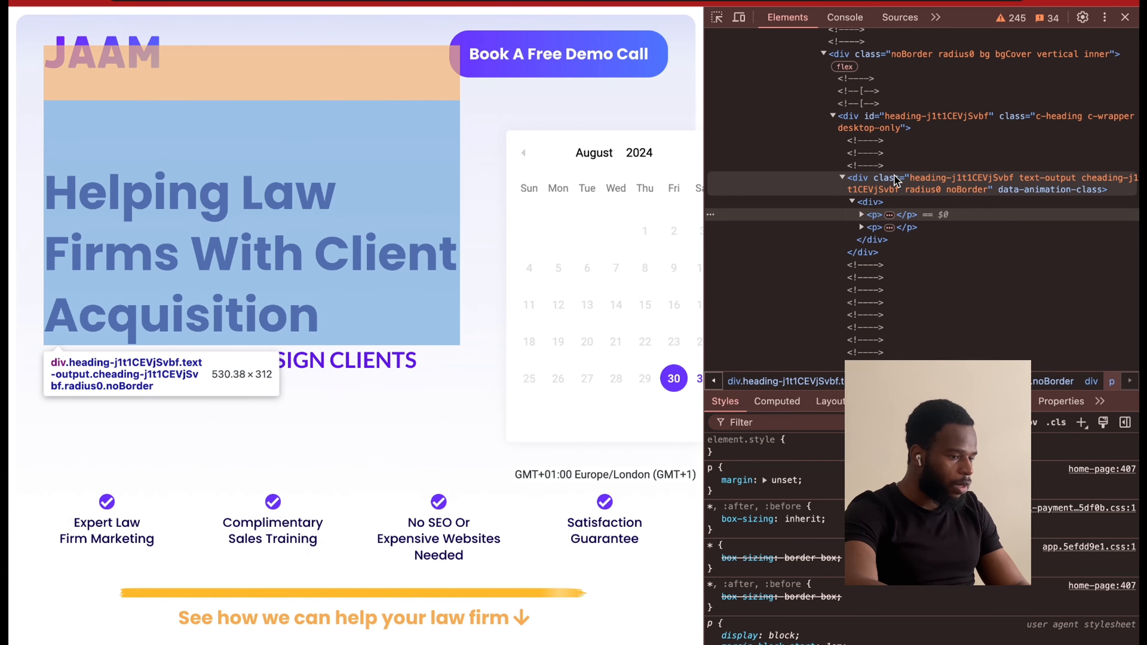
Search the page's element code for the section containing Training for Optimal Results and Ready to Transform Your Client Acquisition?
scroll(582, 321, down, 15)
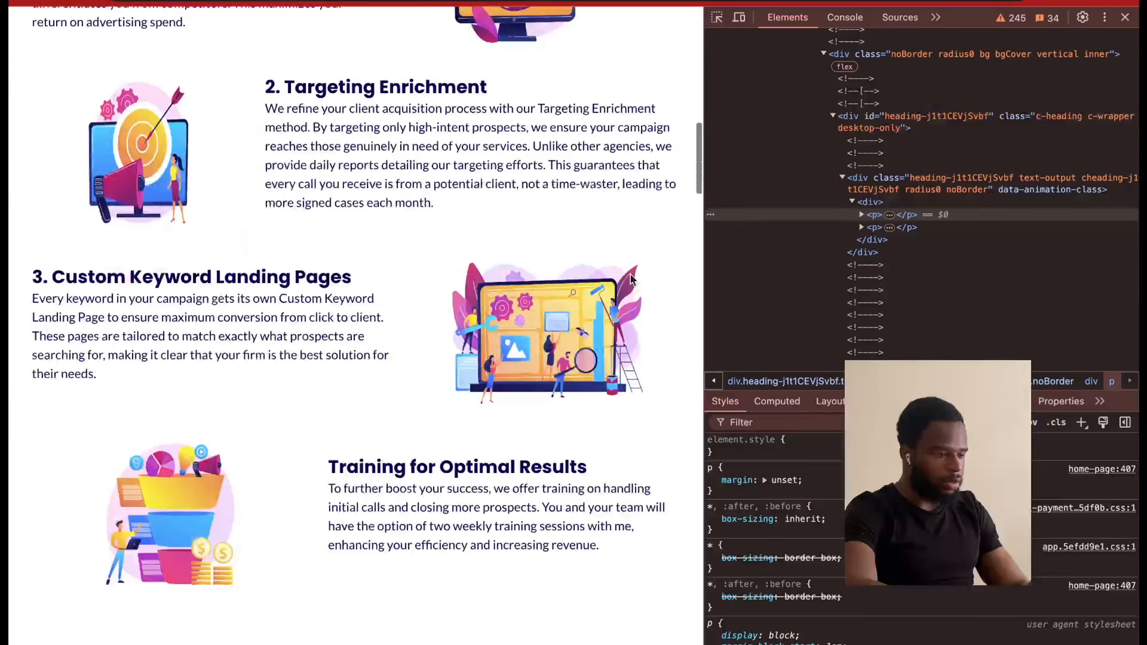
scroll(832, 230, down, 10)
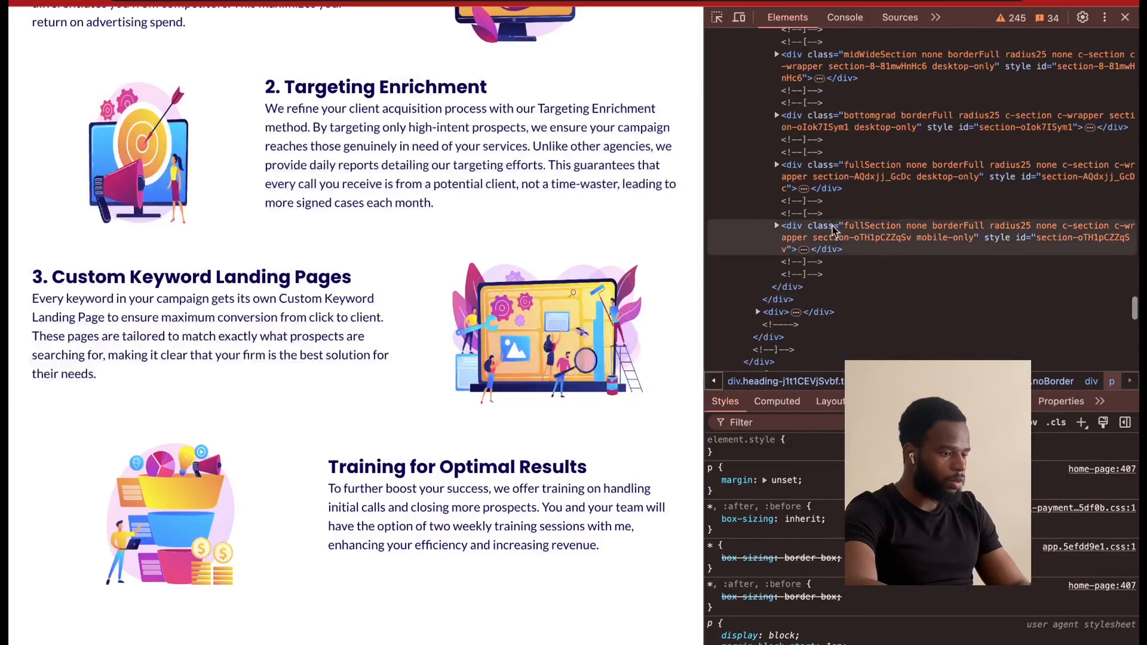
scroll(674, 223, down, 8)
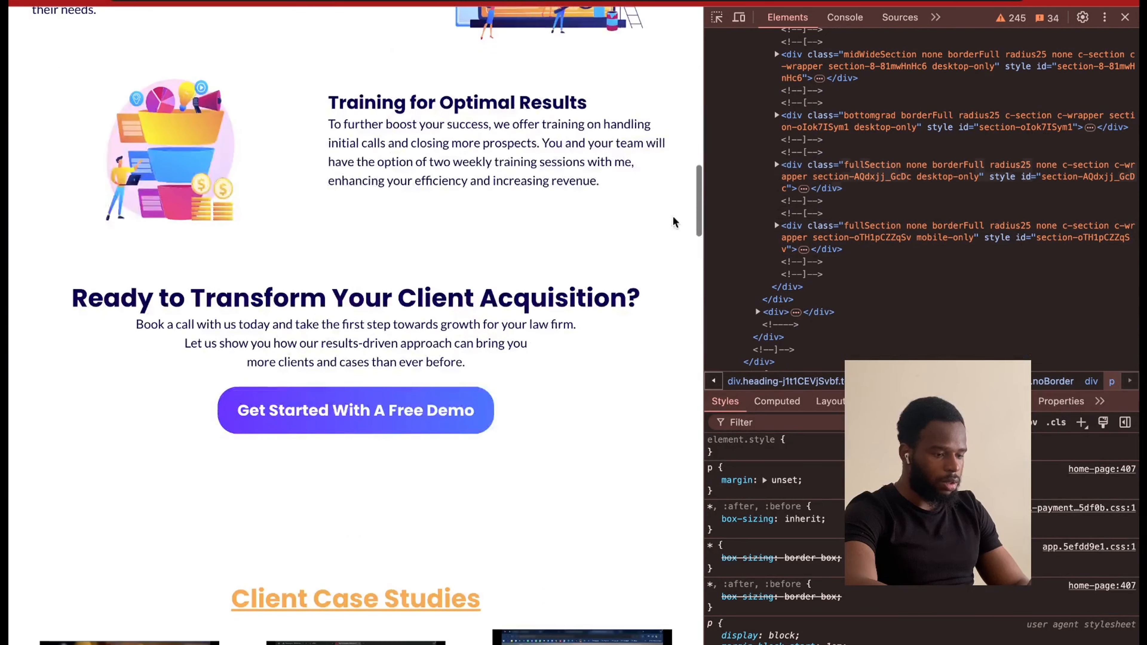
scroll(911, 226, down, 3)
scroll(920, 135, up, 8)
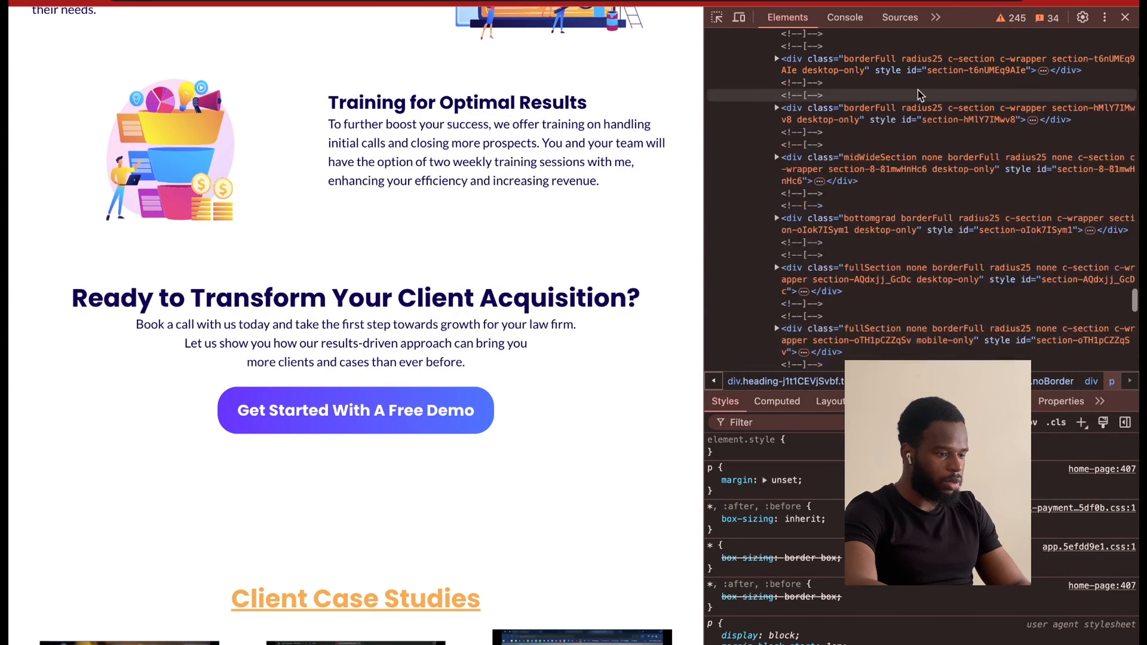
scroll(926, 127, up, 4)
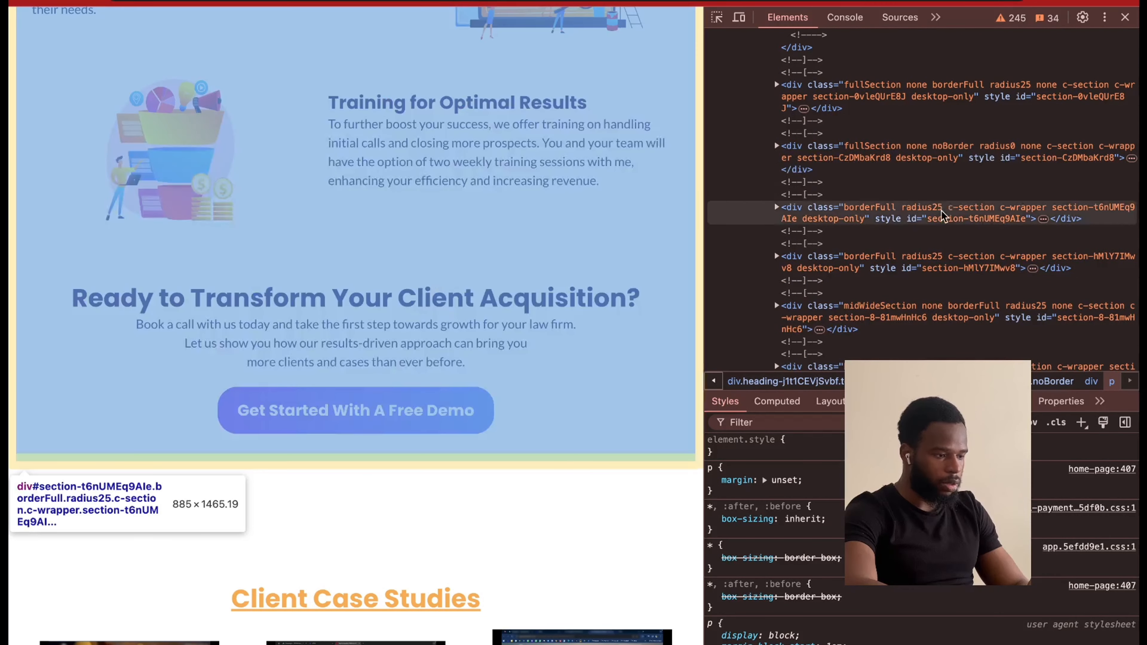
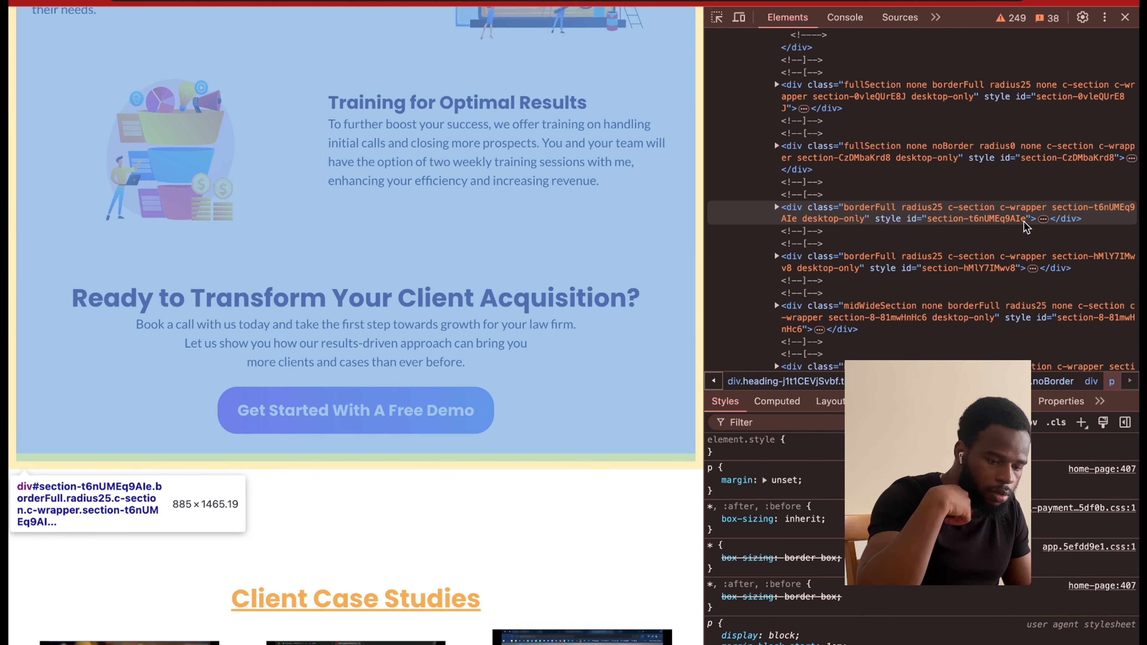
Copy the div element of the Training for Optimal Results section to get its id, section-t6nUMEq9AIe.
click(1026, 224)
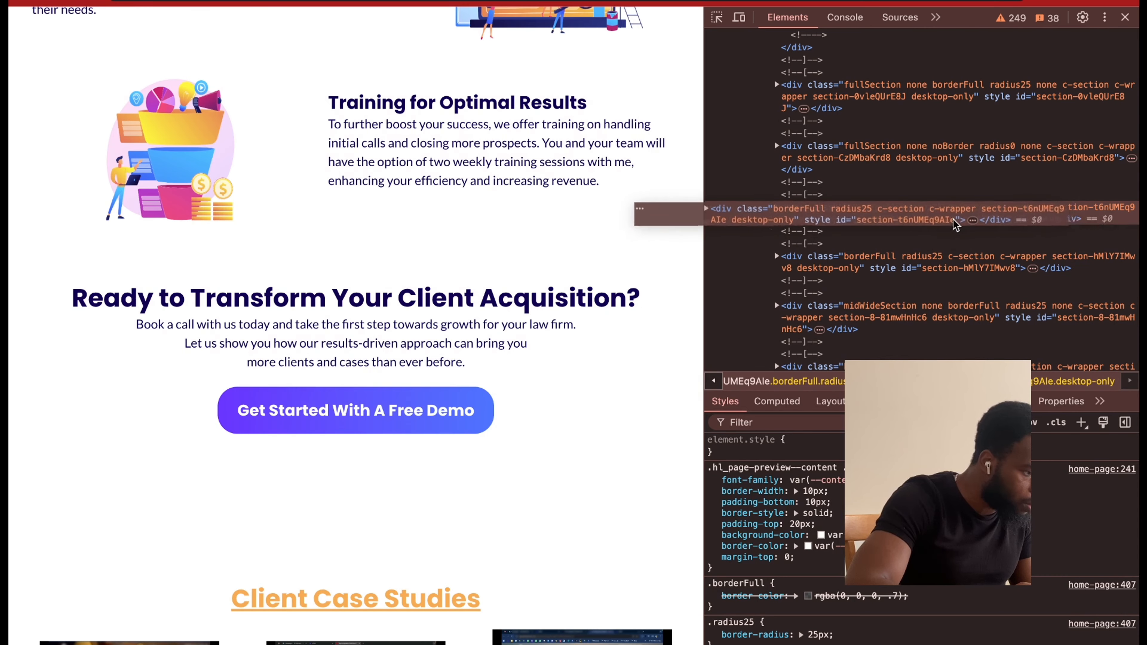
mouse_move(1024, 222)
mouse_down()
mouse_move(1030, 213)
mouse_move(1018, 223)
mouse_up()
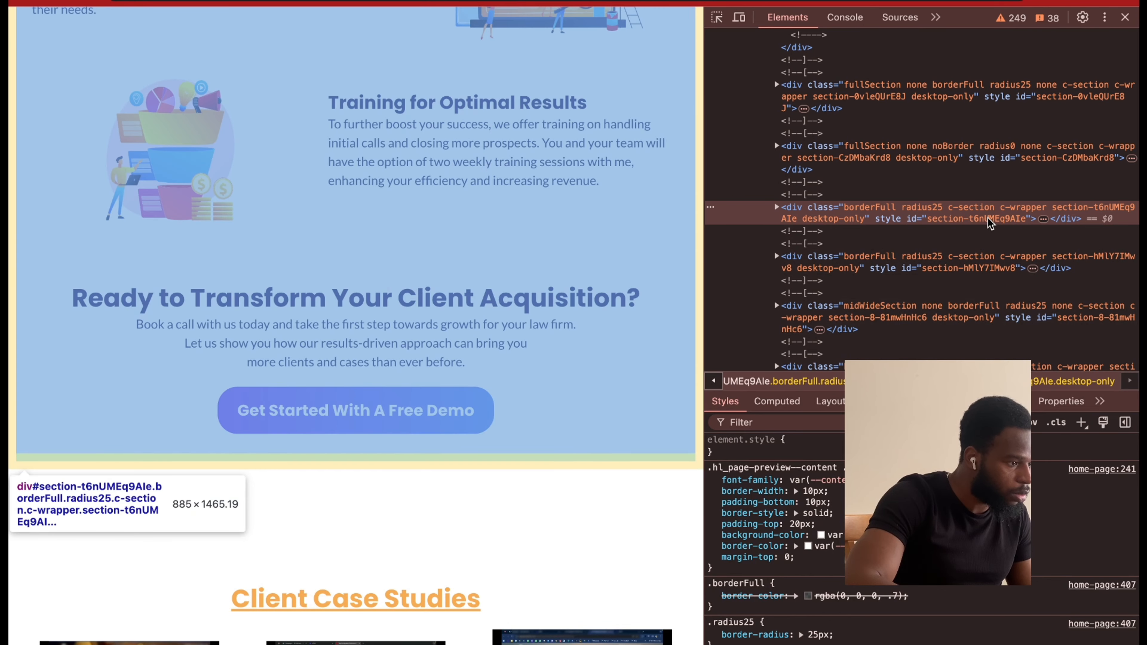
right_click(988, 221)
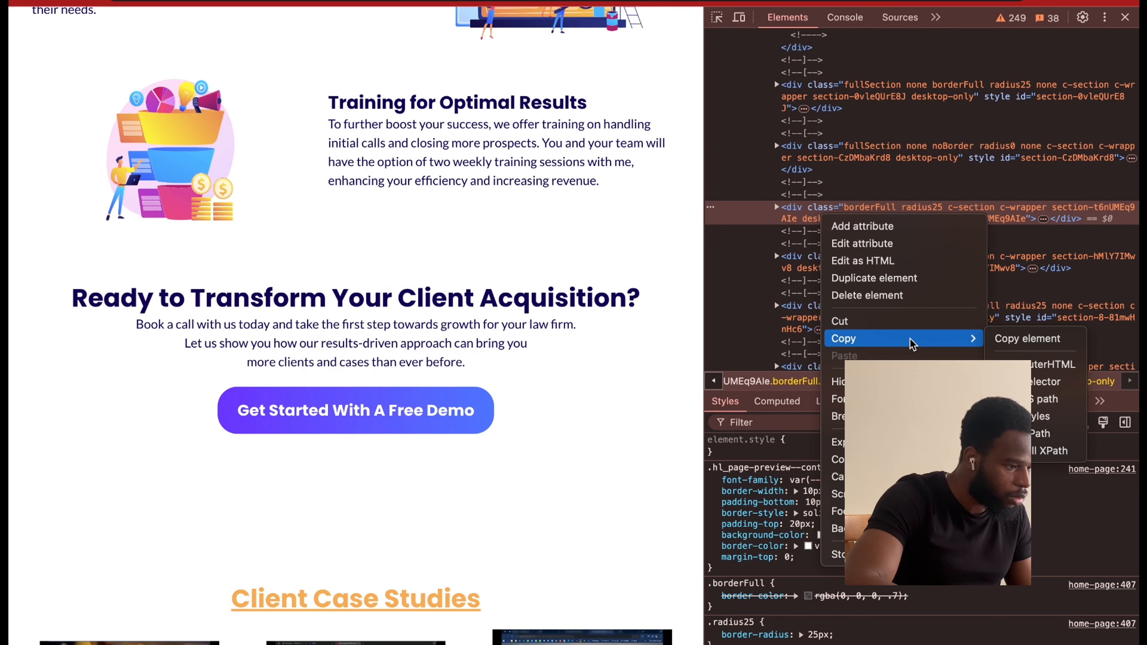
mouse_move(894, 343)
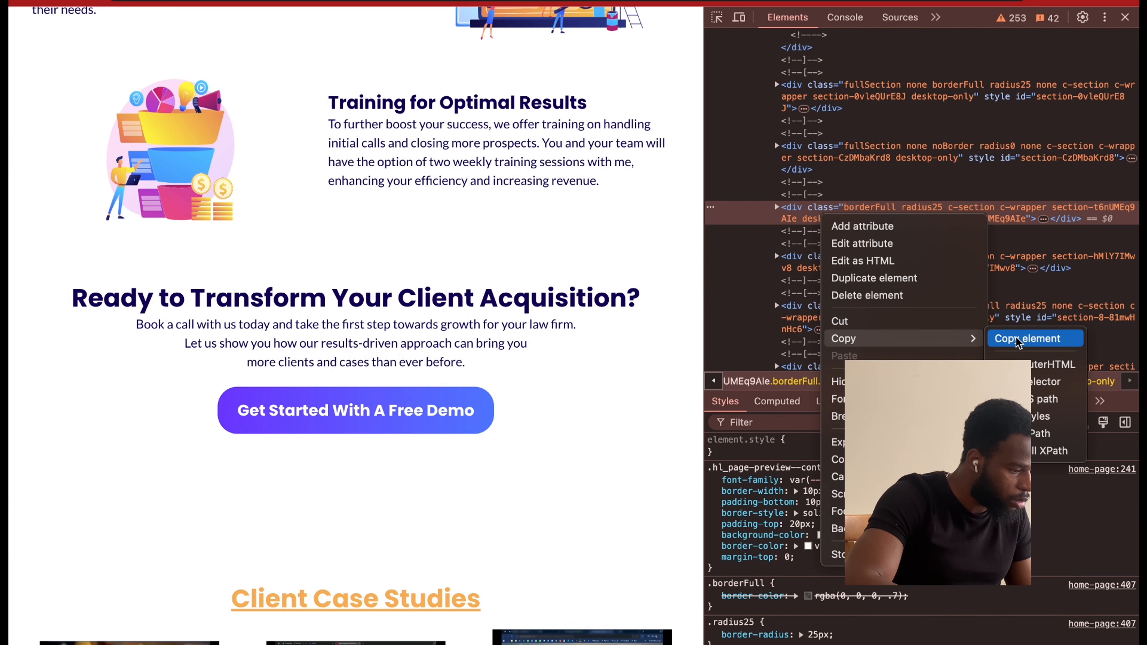
click(1018, 339)
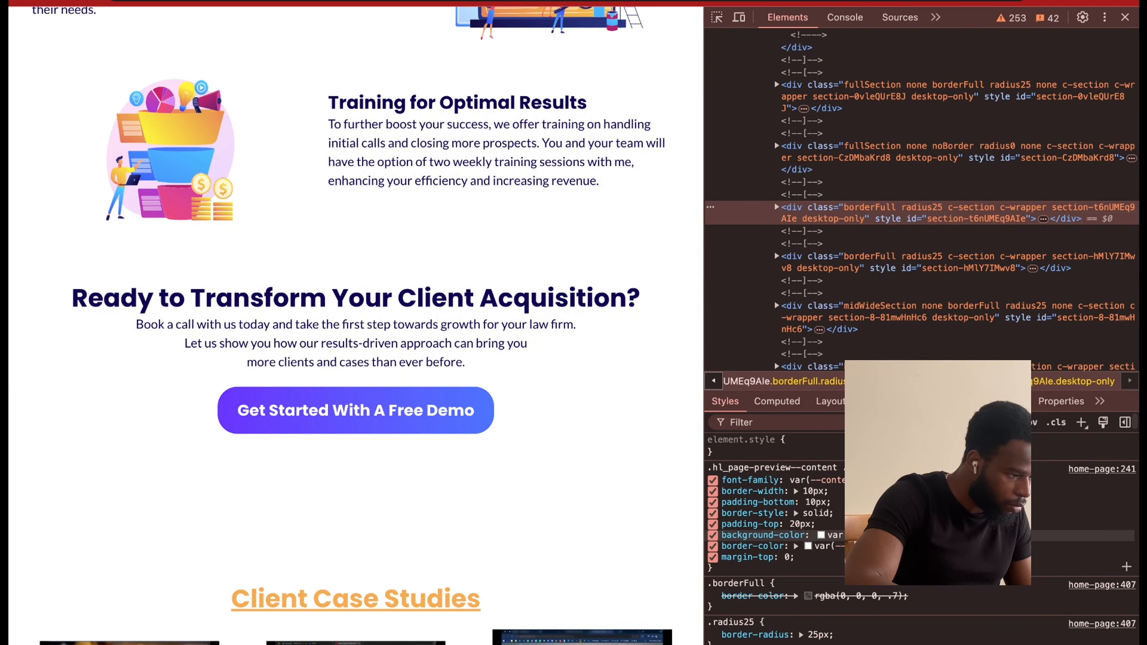
scroll(774, 520, down, 5)
scroll(774, 519, up, 5)
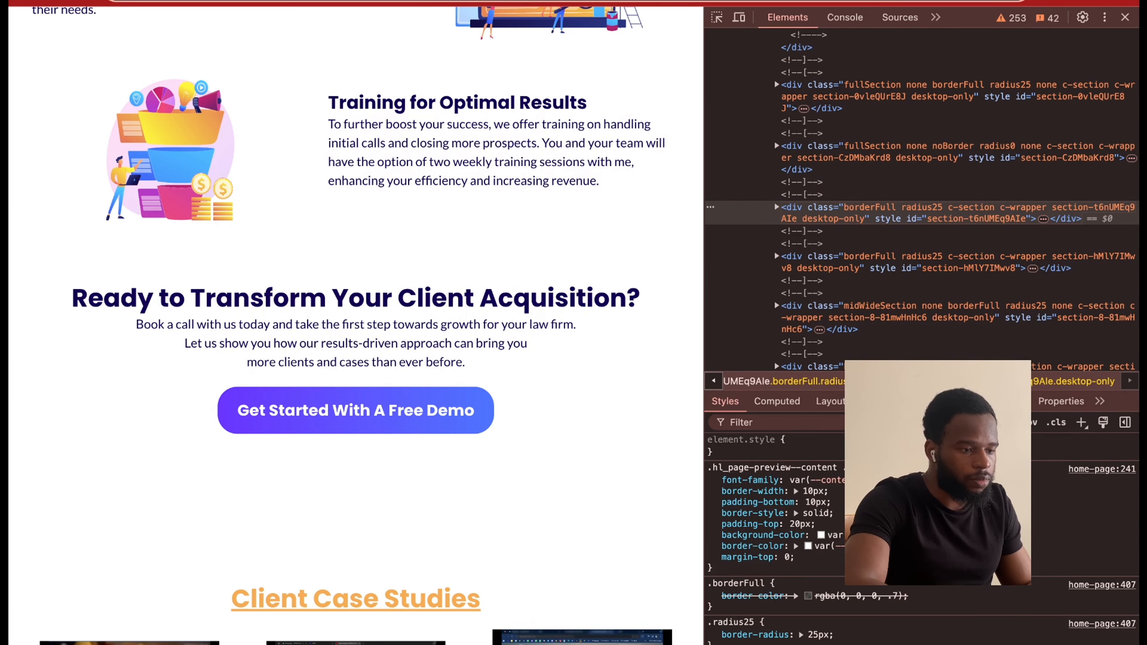
key(super+v)
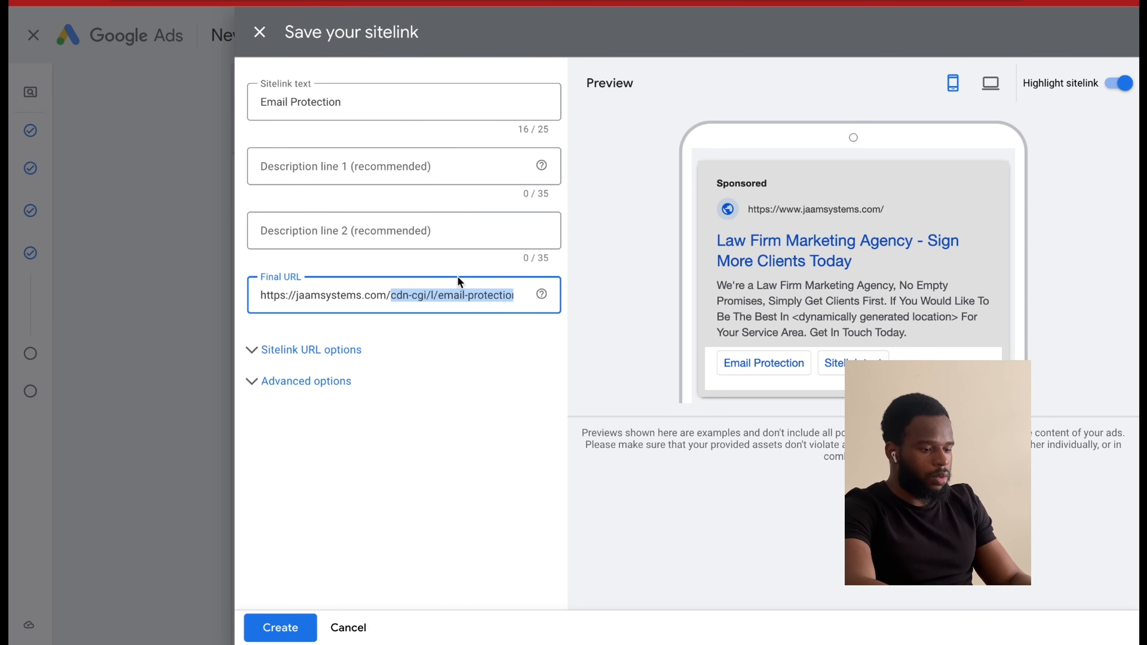
key(BackSpace)
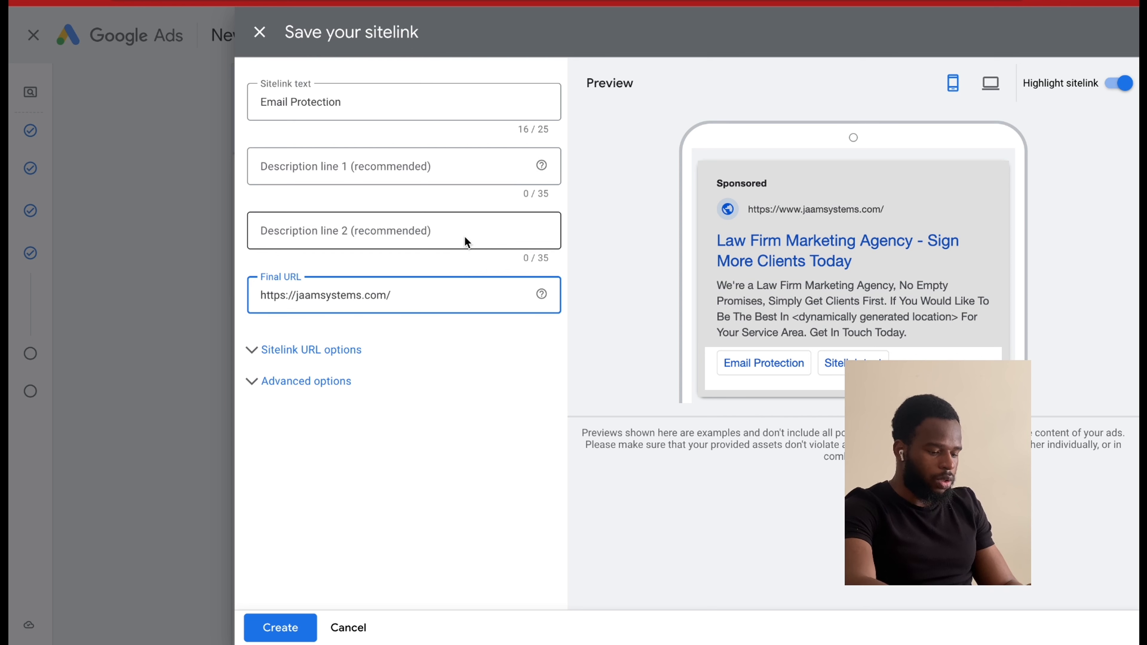
text(#)
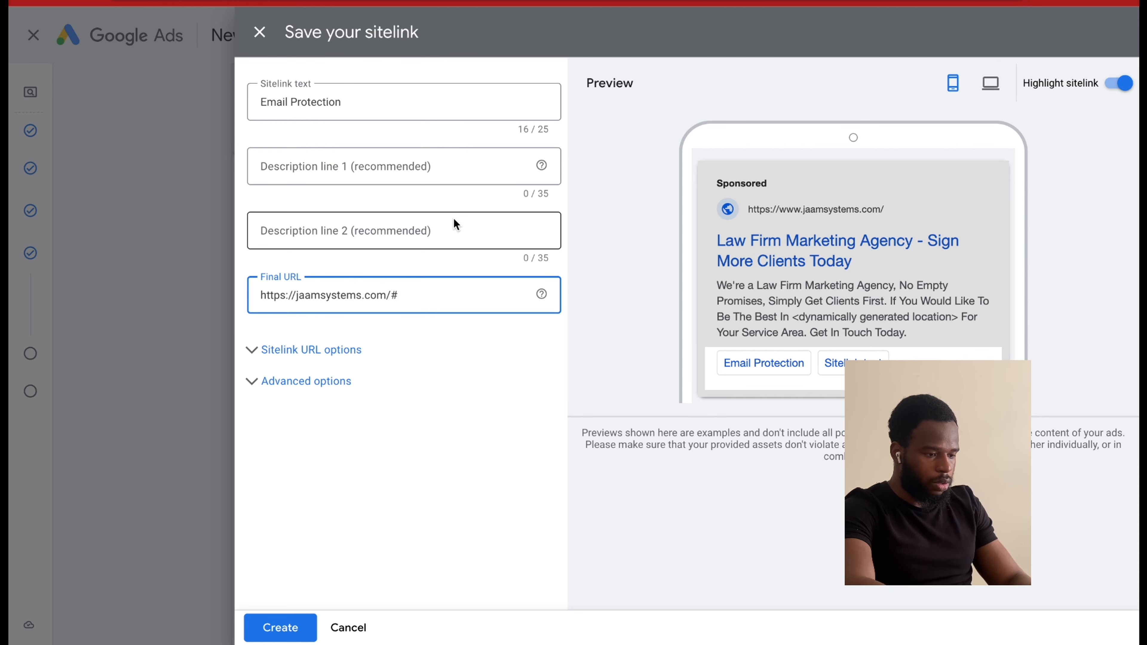
key(ctrl+v)
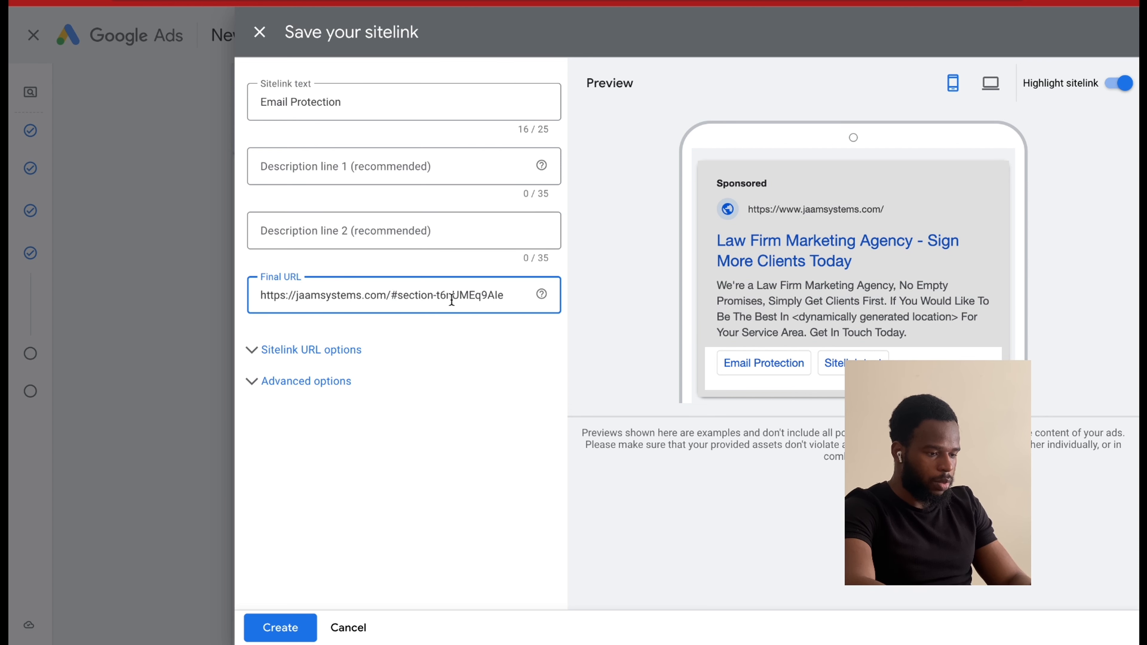
Test the sitelink's final URL in a separate browser tab, and save the sitelink with that URL.
key(ctrl+a)
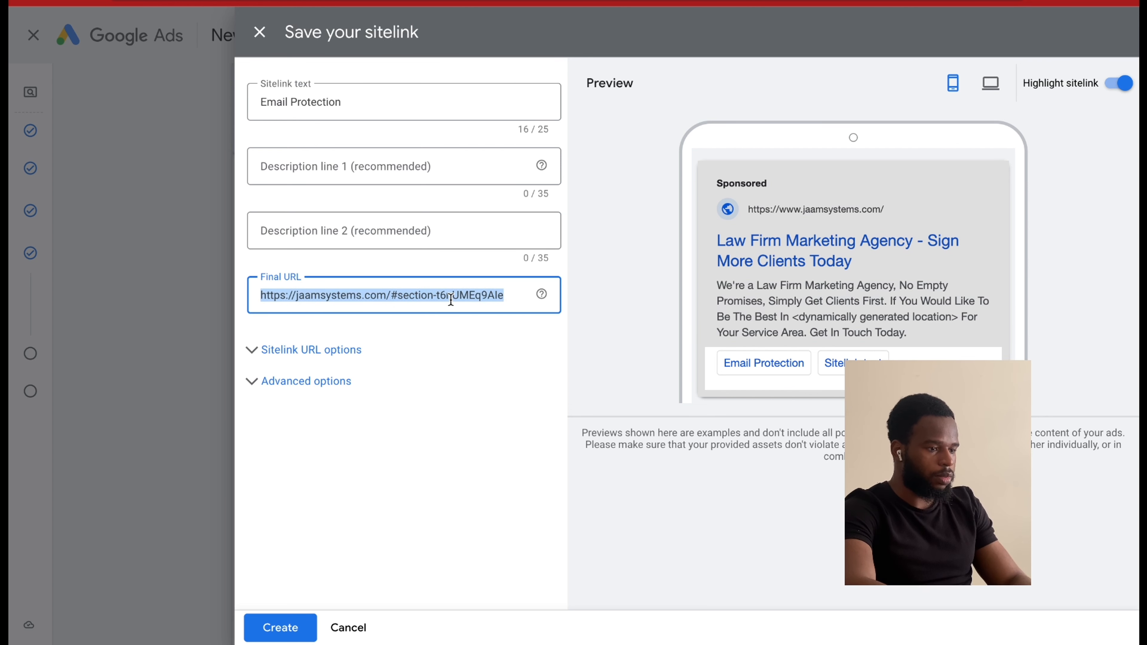
key(ctrl+t)
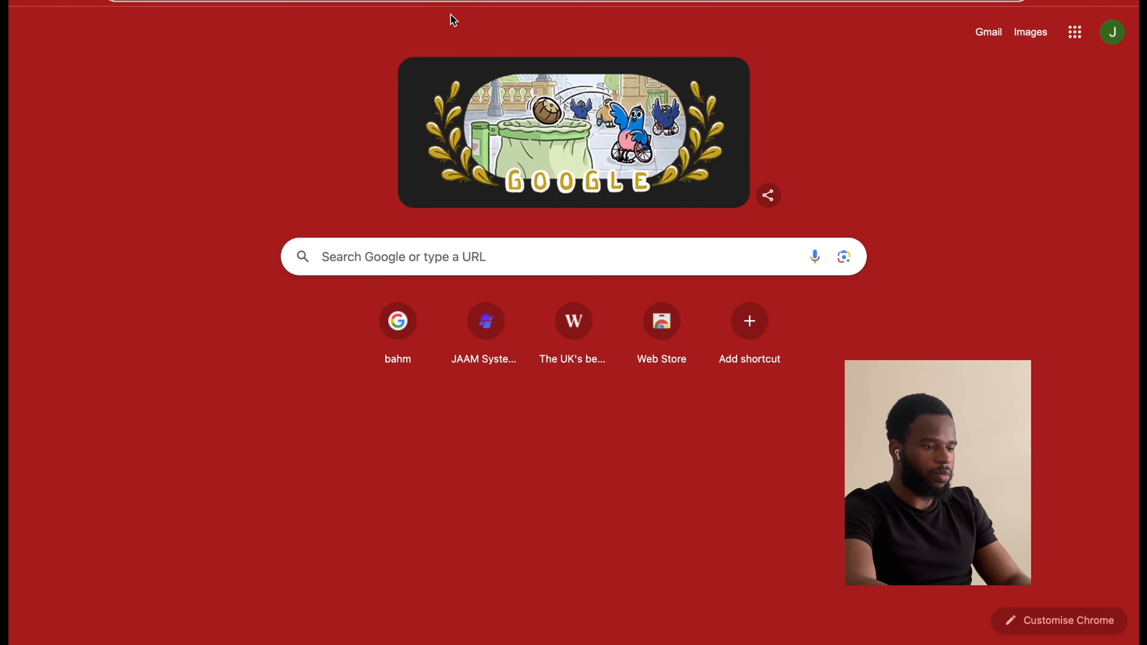
key(ctrl+v)
key(Return)
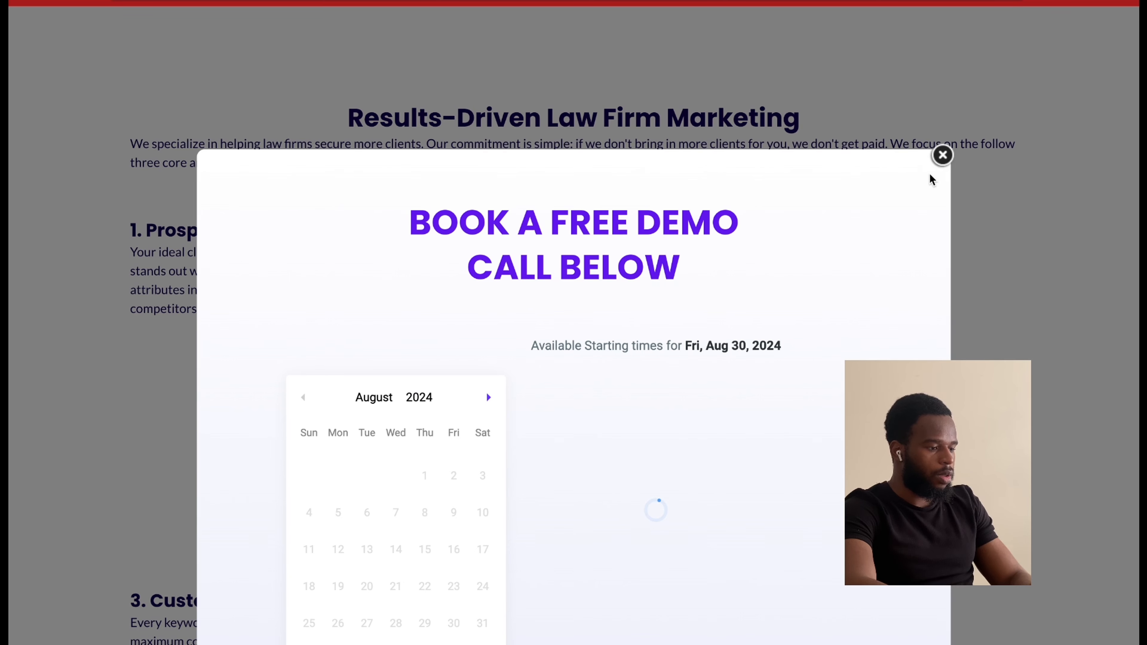
click(942, 158)
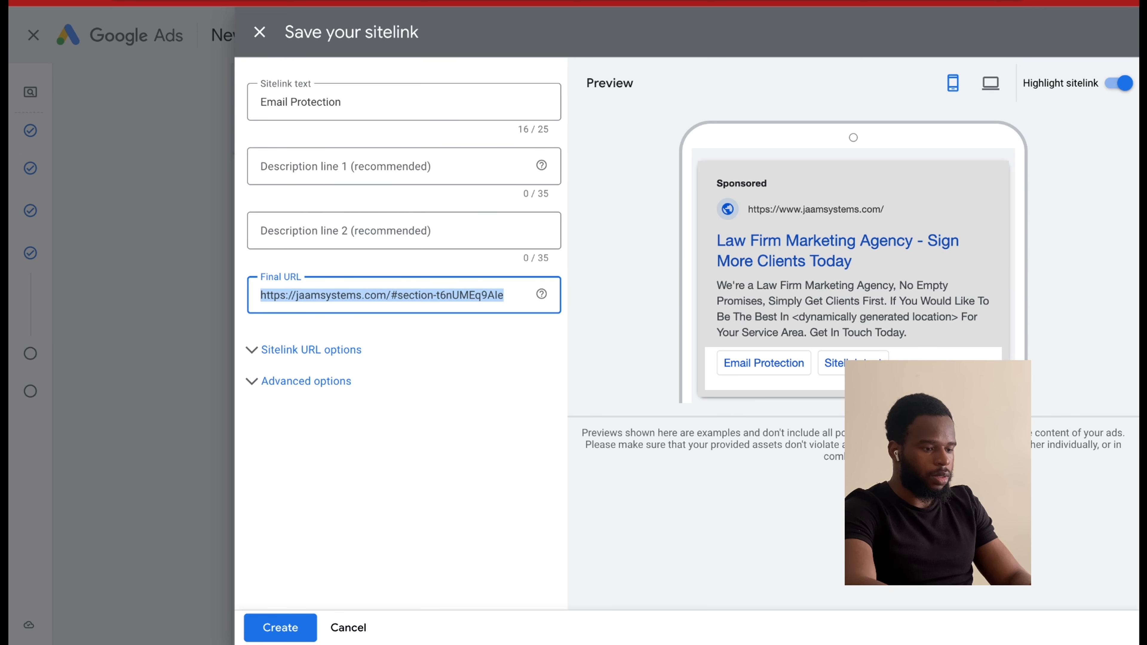
click(277, 630)
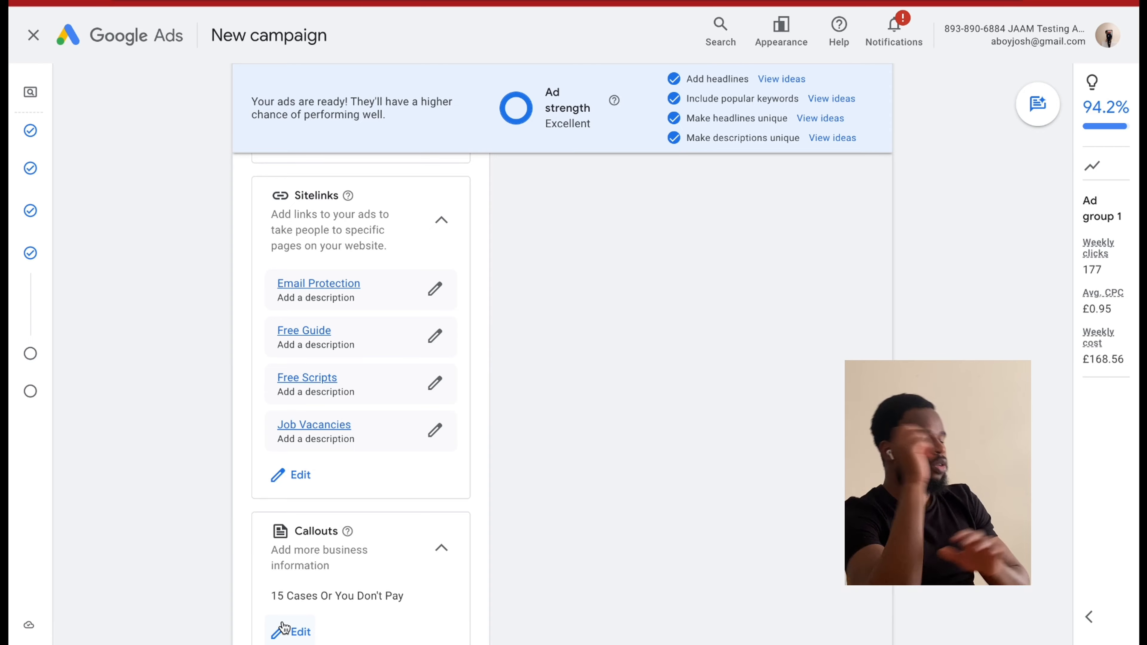
Review the ad's final URL, display path, headlines and descriptions.
scroll(329, 547, down, 3)
scroll(330, 546, down, 8)
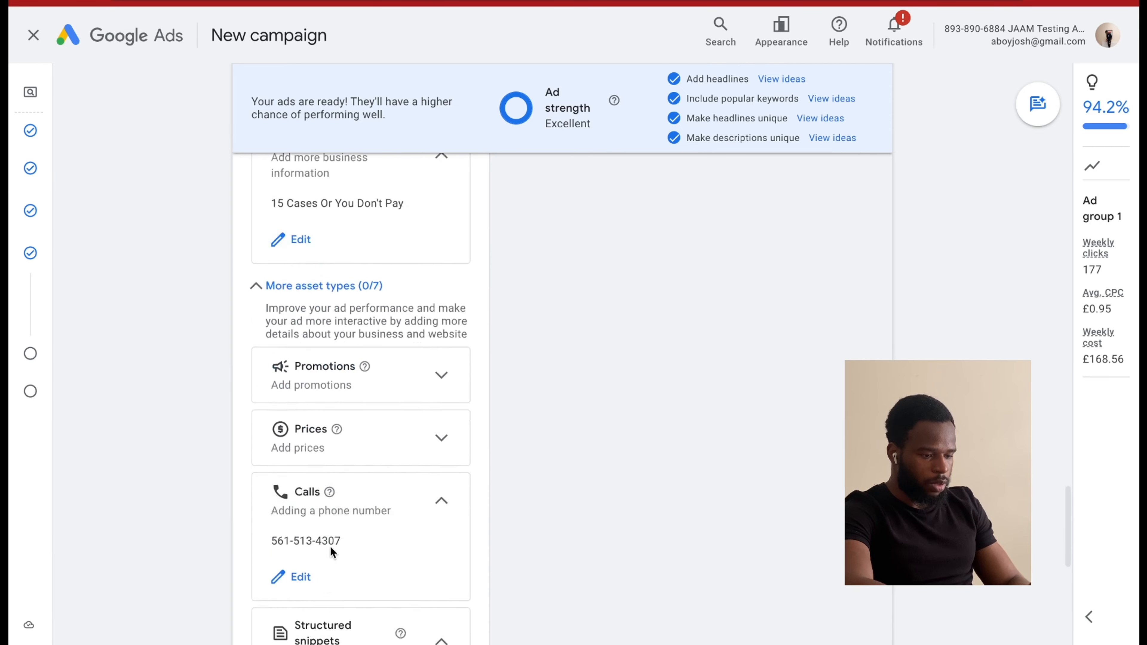
scroll(340, 522, up, 20)
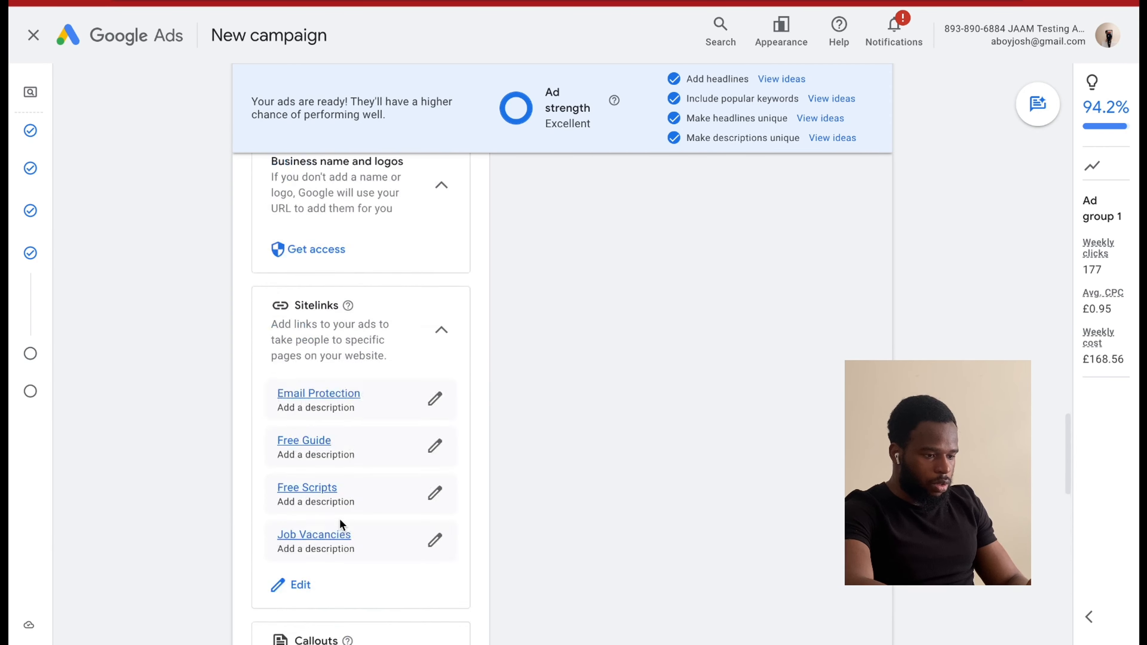
scroll(340, 520, down, 12)
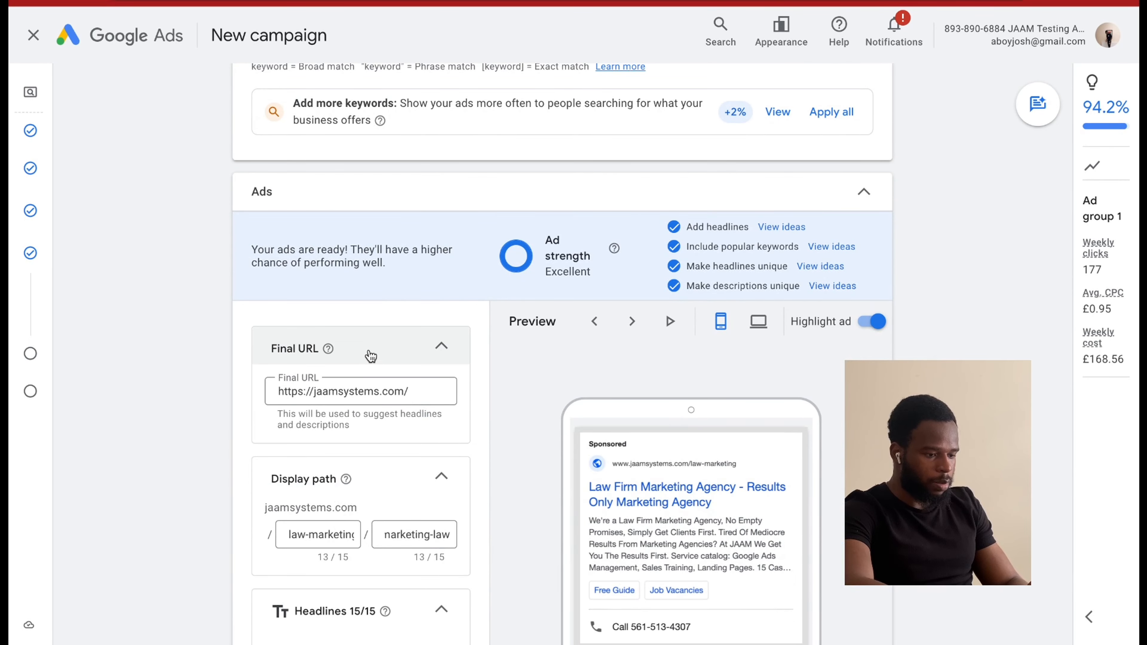
scroll(392, 487, down, 3)
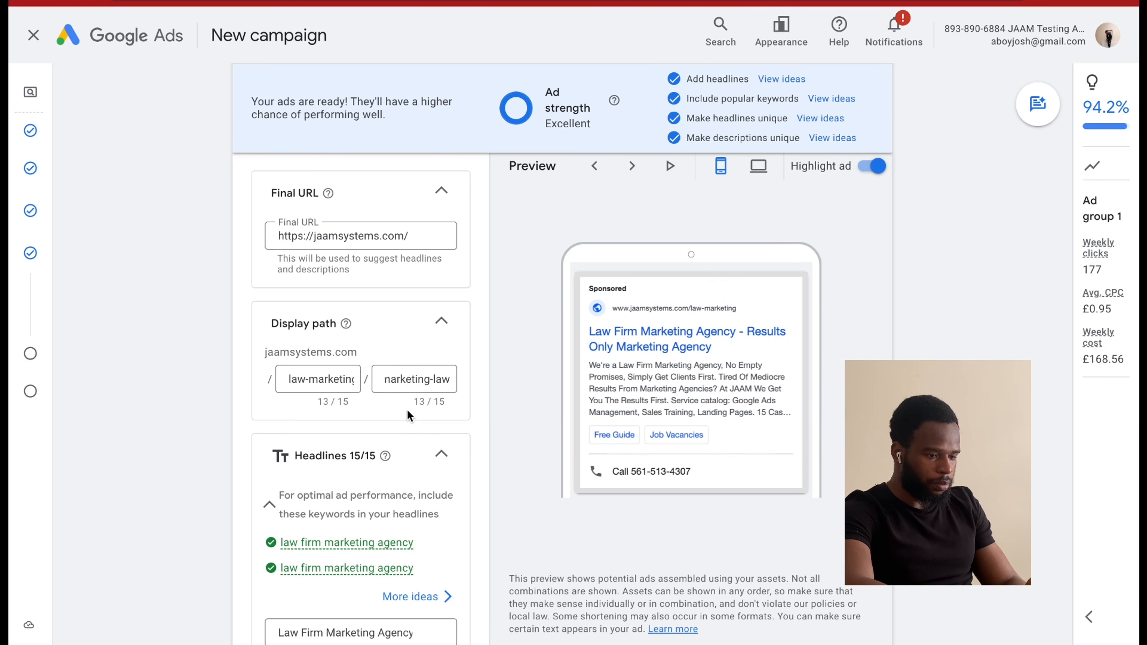
scroll(406, 409, down, 3)
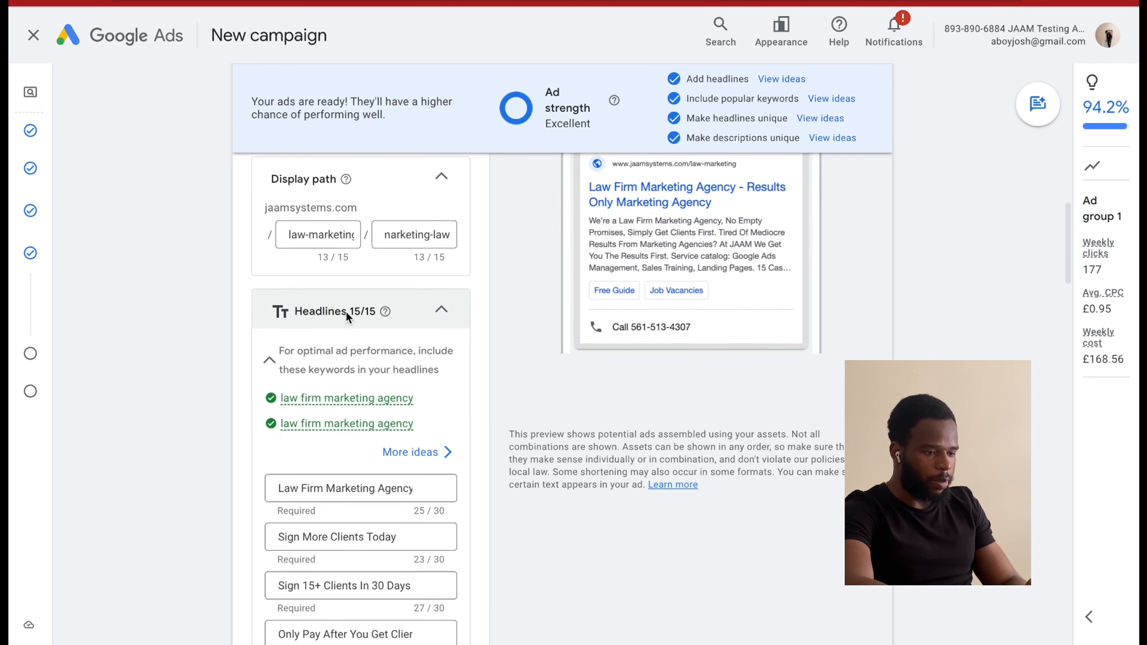
scroll(346, 311, down, 4)
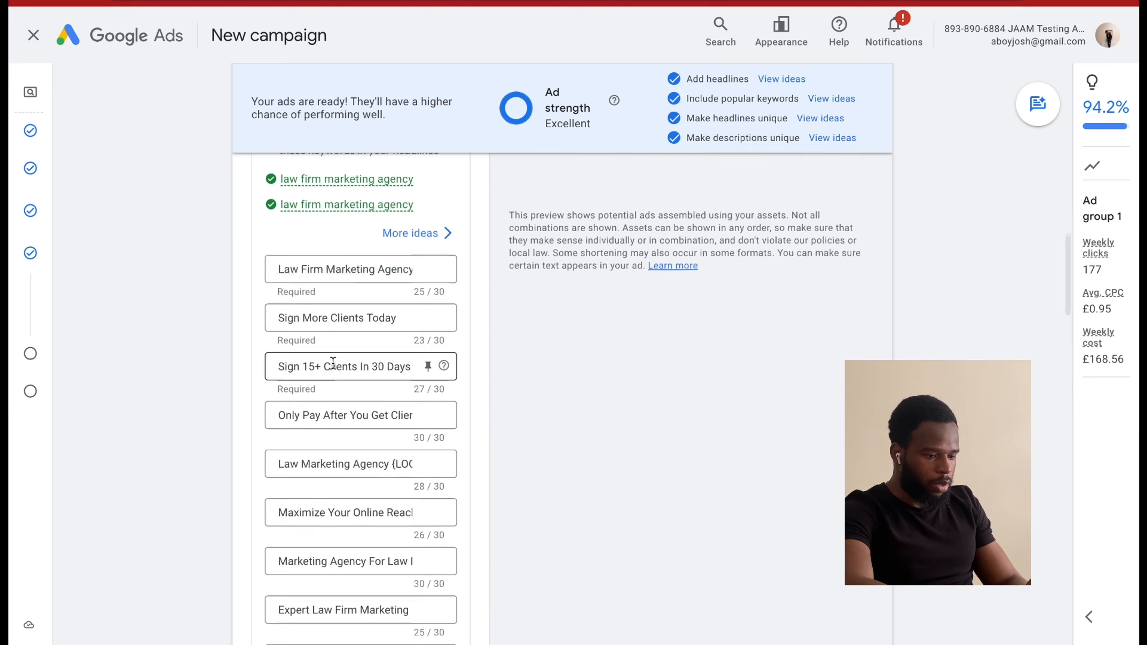
scroll(332, 362, down, 8)
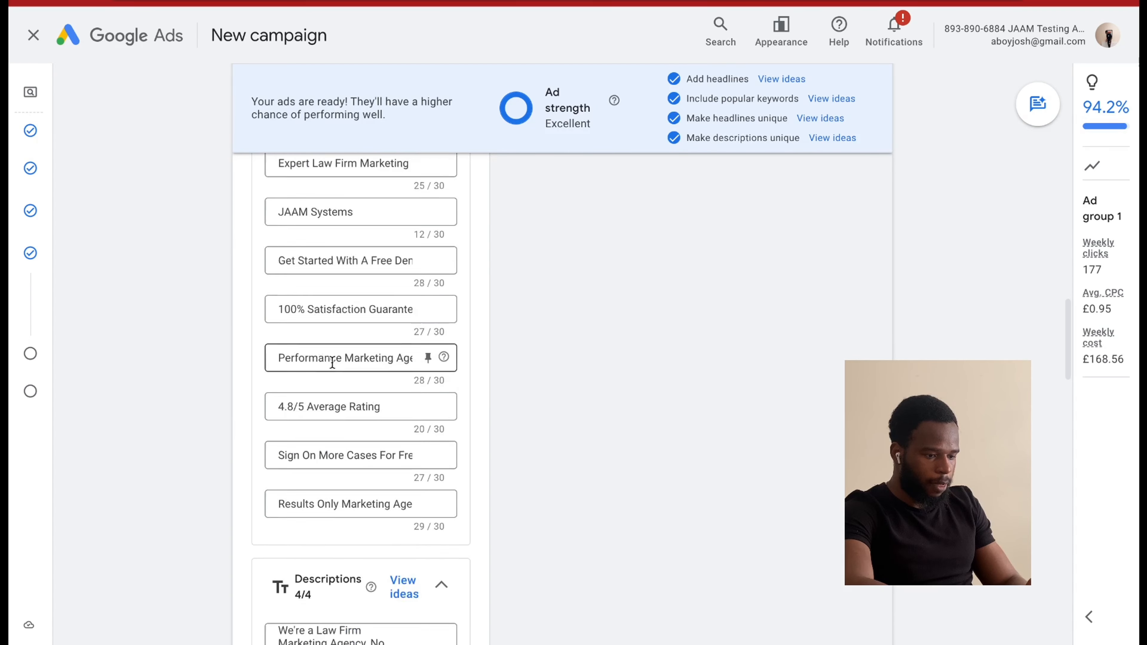
scroll(332, 362, down, 10)
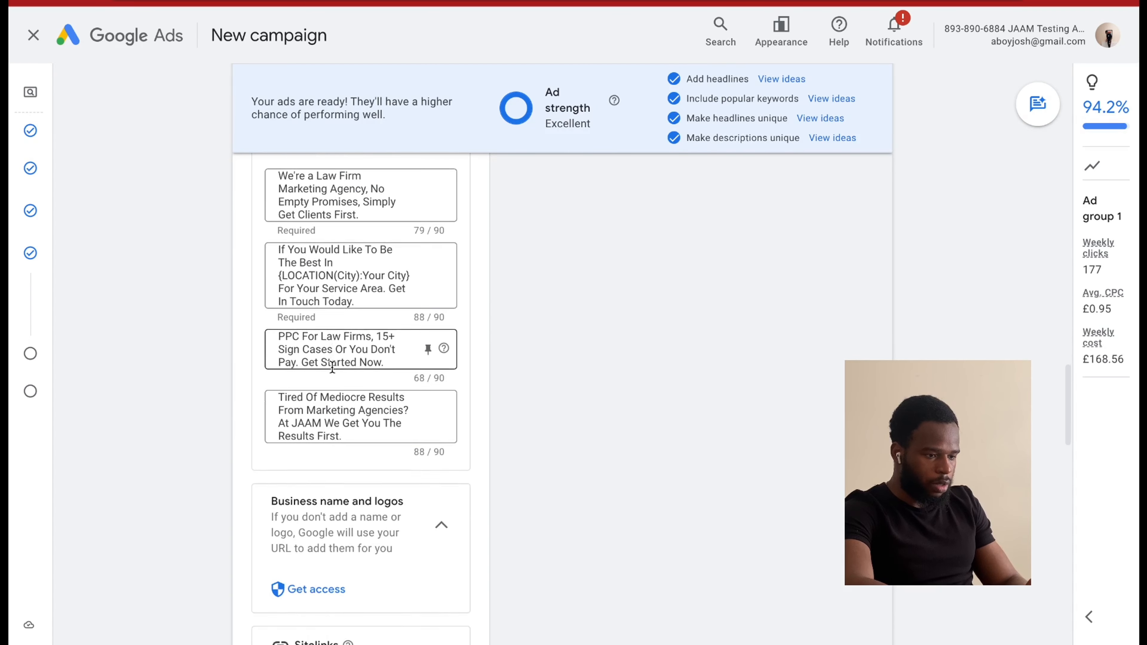
Check the ad's sitelinks, callouts, calls, structured snippets and remaining asset types, and continue to the campaign budget.
scroll(332, 367, down, 5)
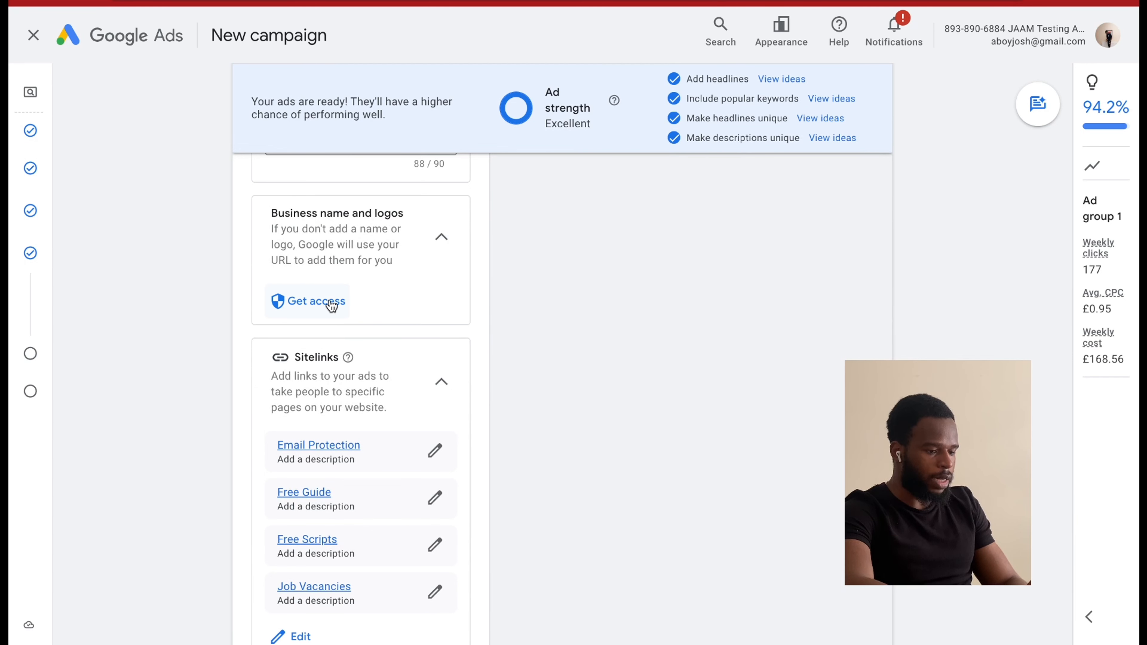
scroll(332, 308, down, 4)
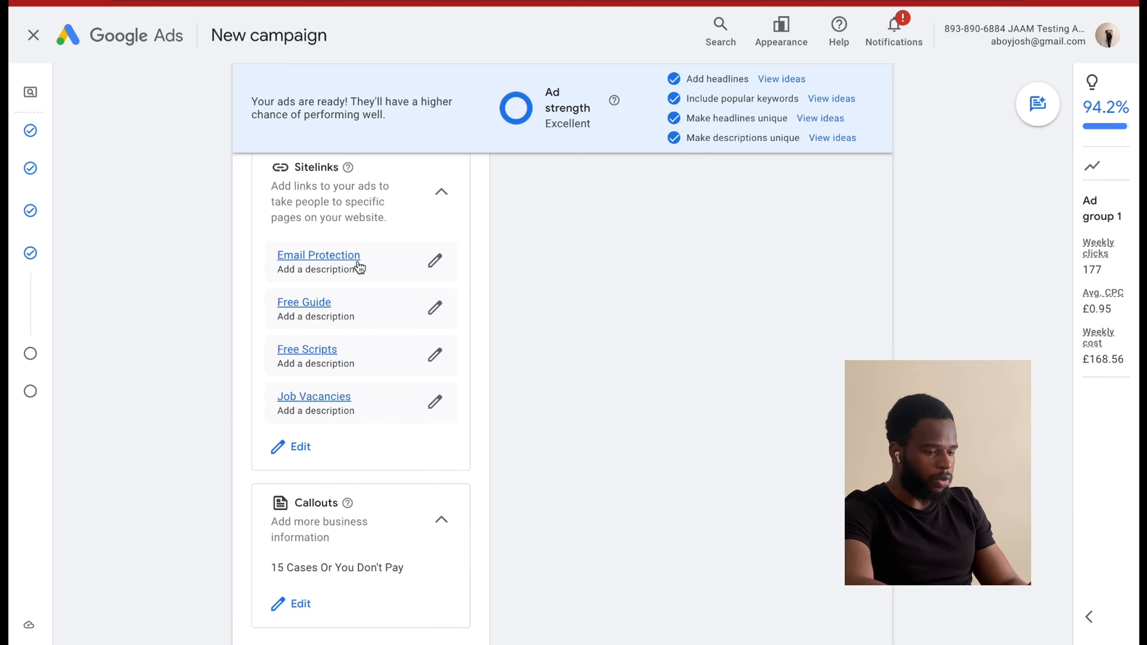
scroll(391, 377, up, 1)
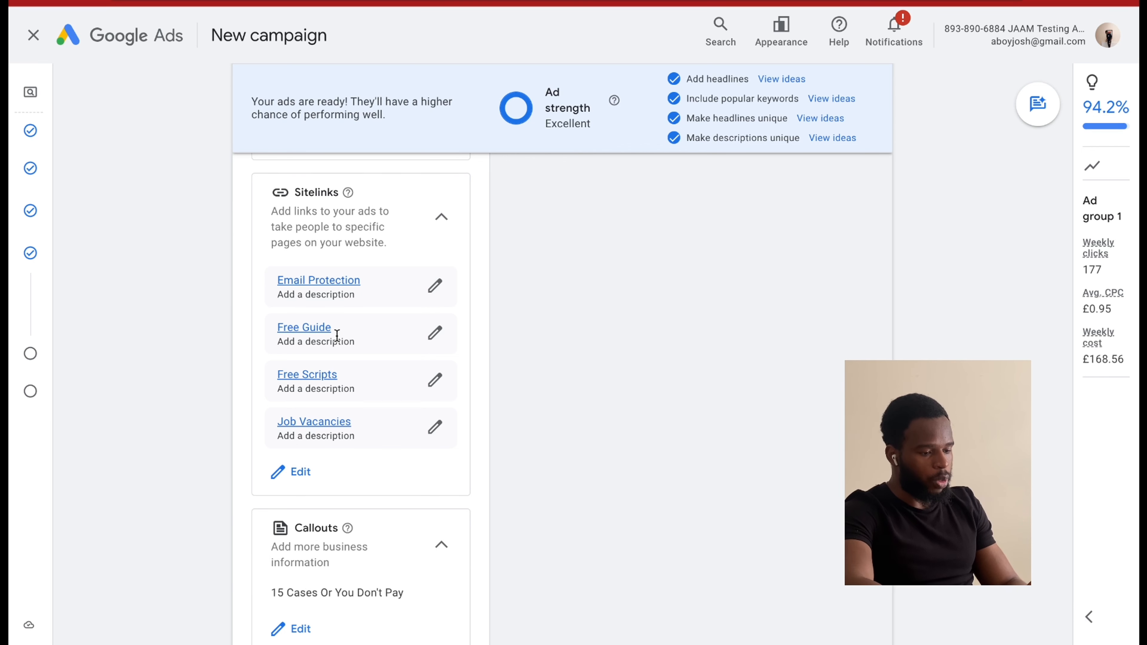
scroll(367, 372, down, 8)
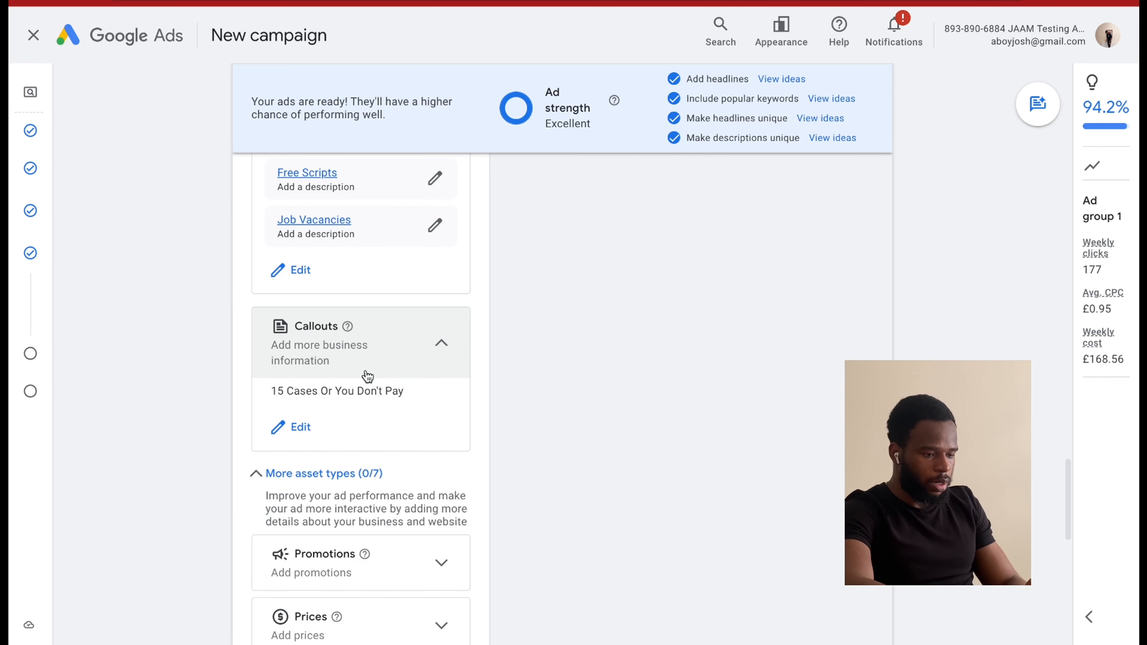
scroll(378, 434, down, 2)
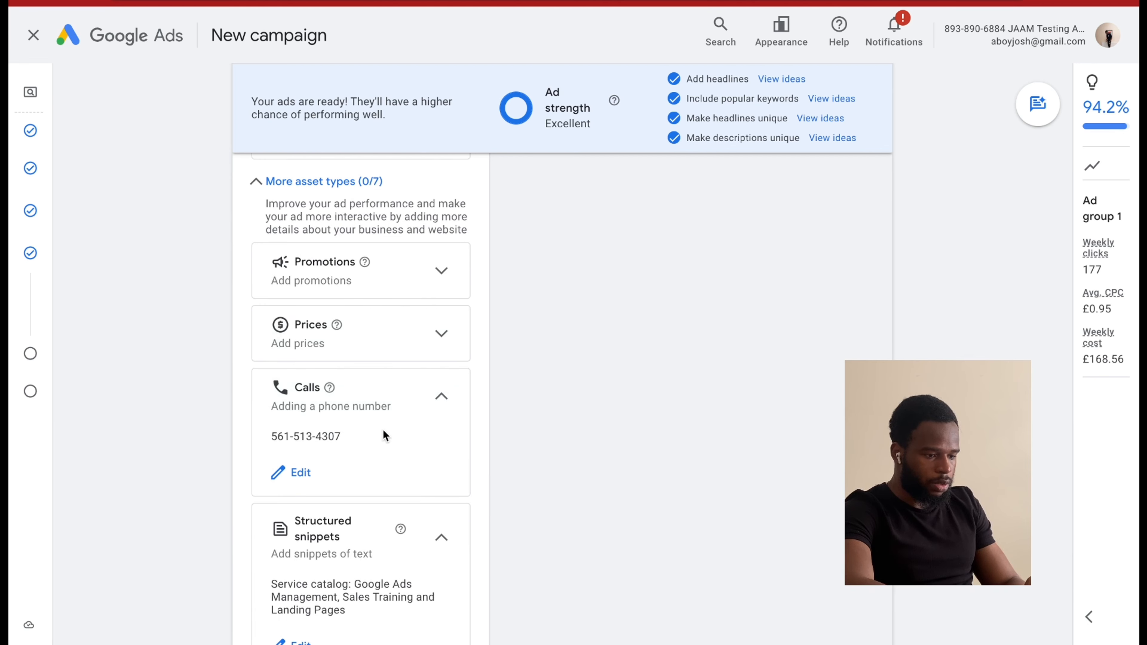
scroll(383, 429, down, 3)
scroll(360, 481, down, 1)
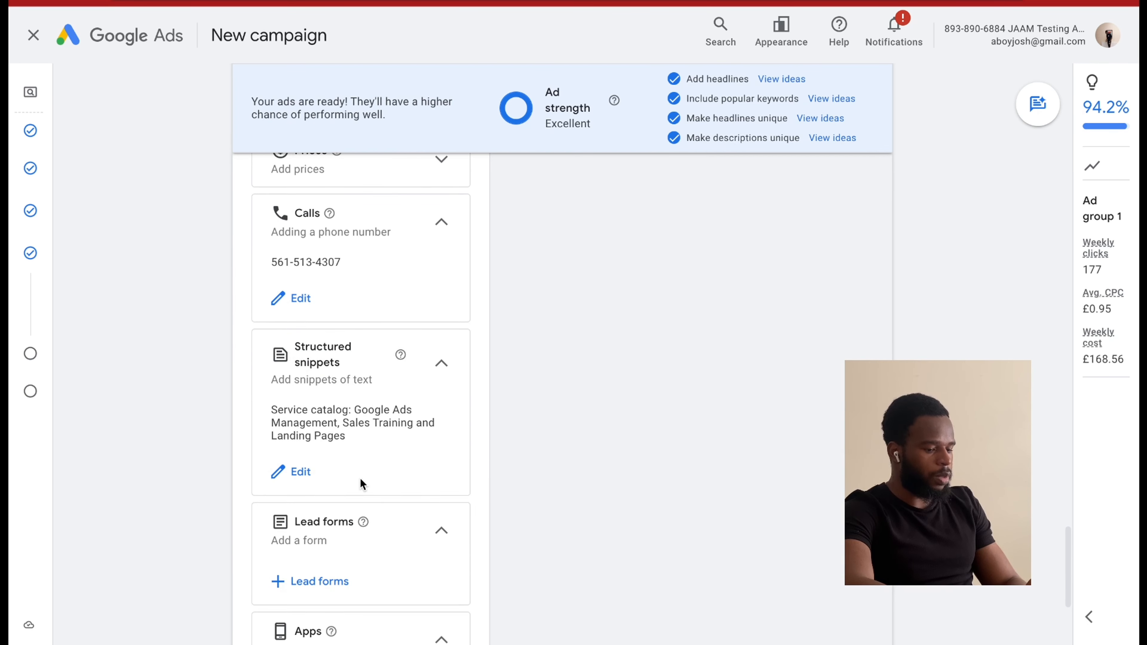
scroll(361, 482, down, 4)
scroll(360, 482, down, 1)
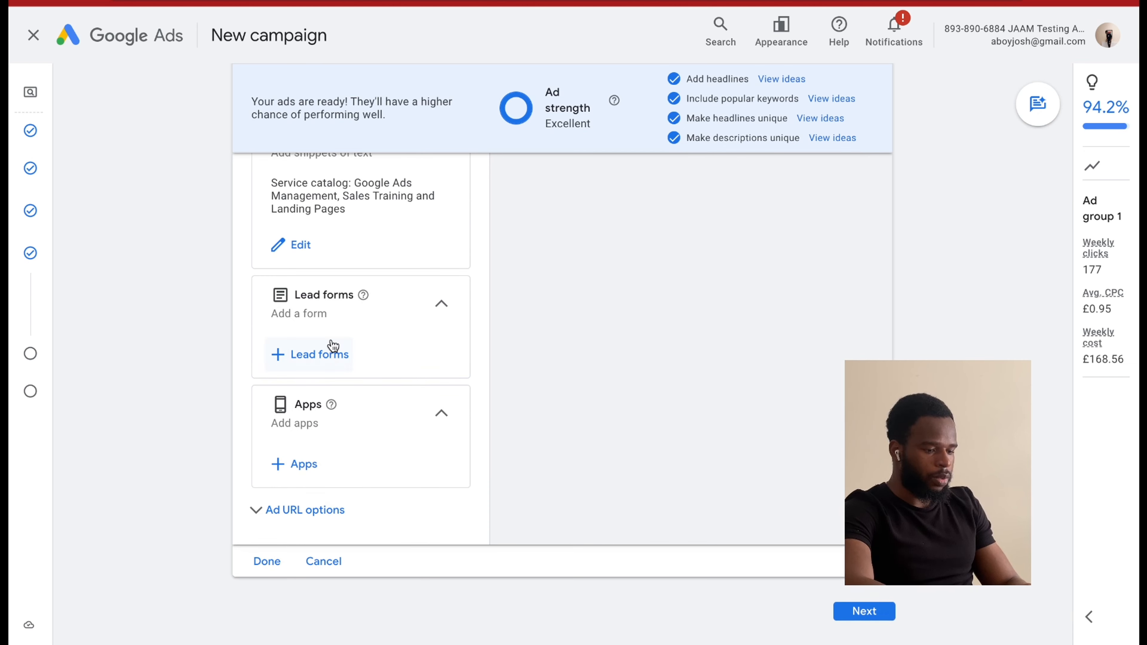
scroll(367, 385, up, 6)
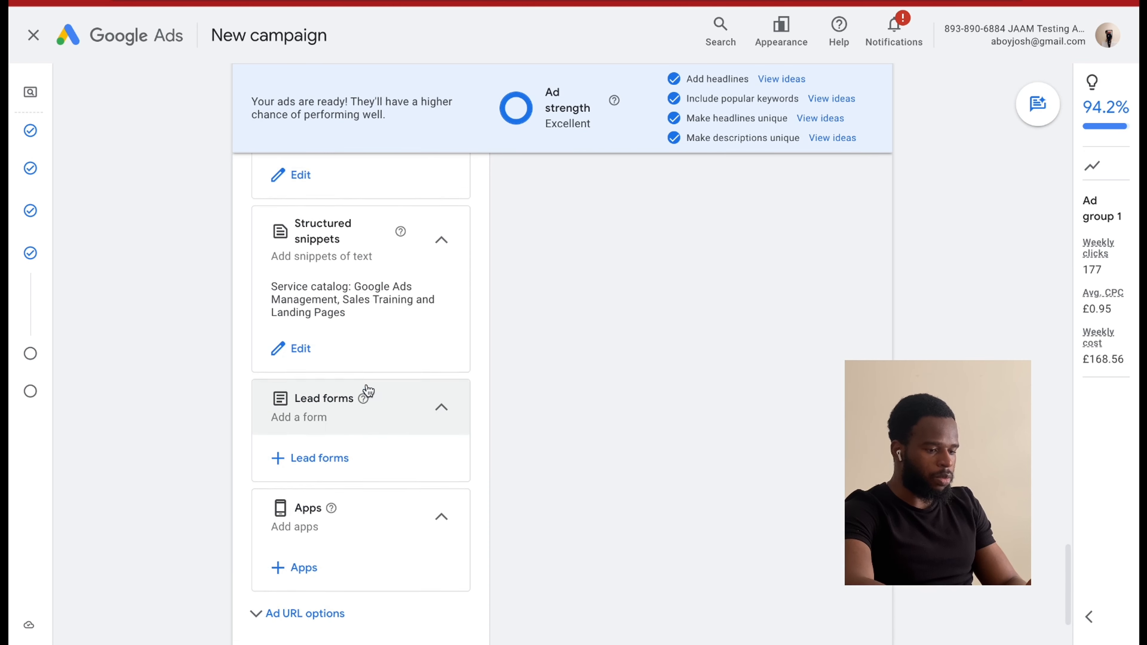
scroll(367, 384, up, 4)
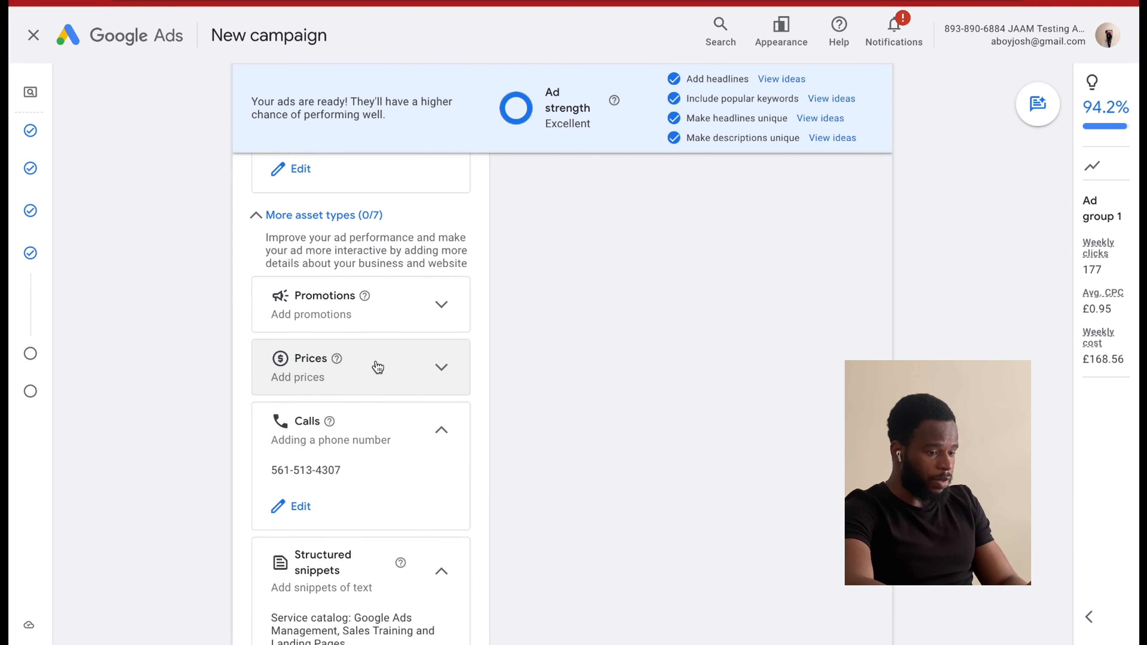
scroll(406, 358, up, 3)
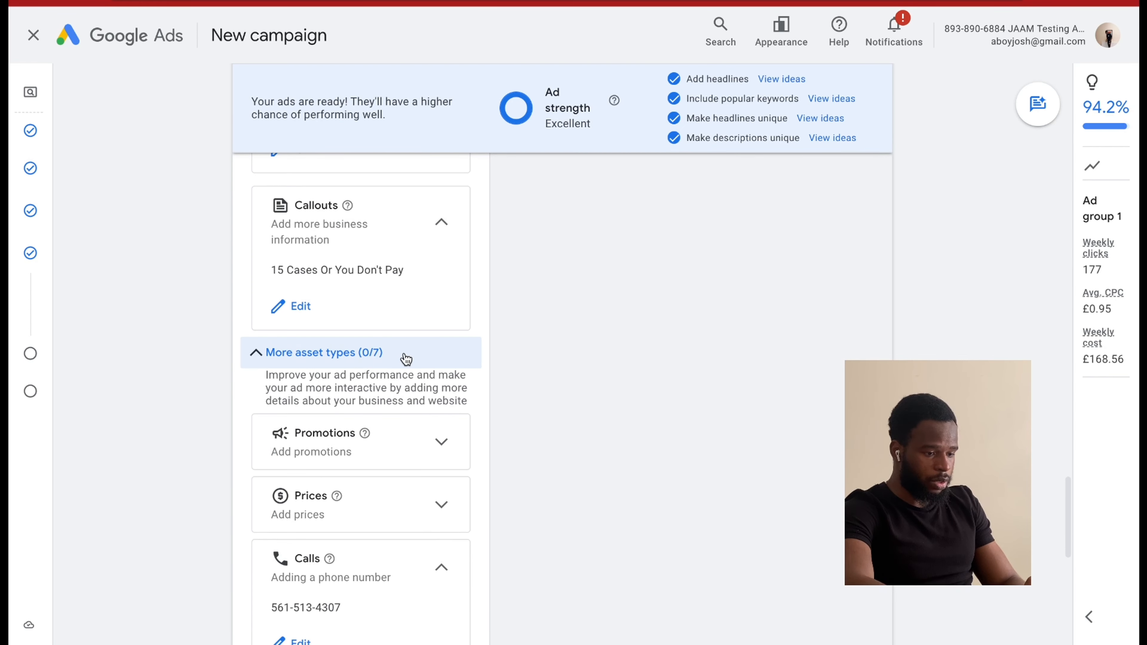
scroll(406, 358, down, 10)
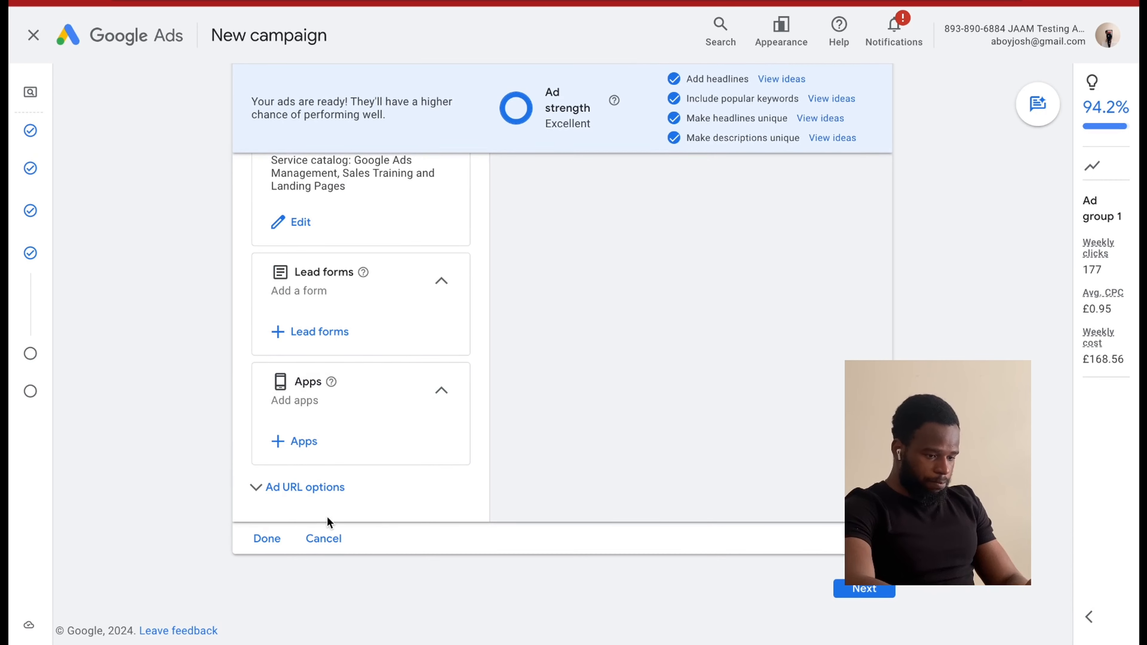
click(877, 589)
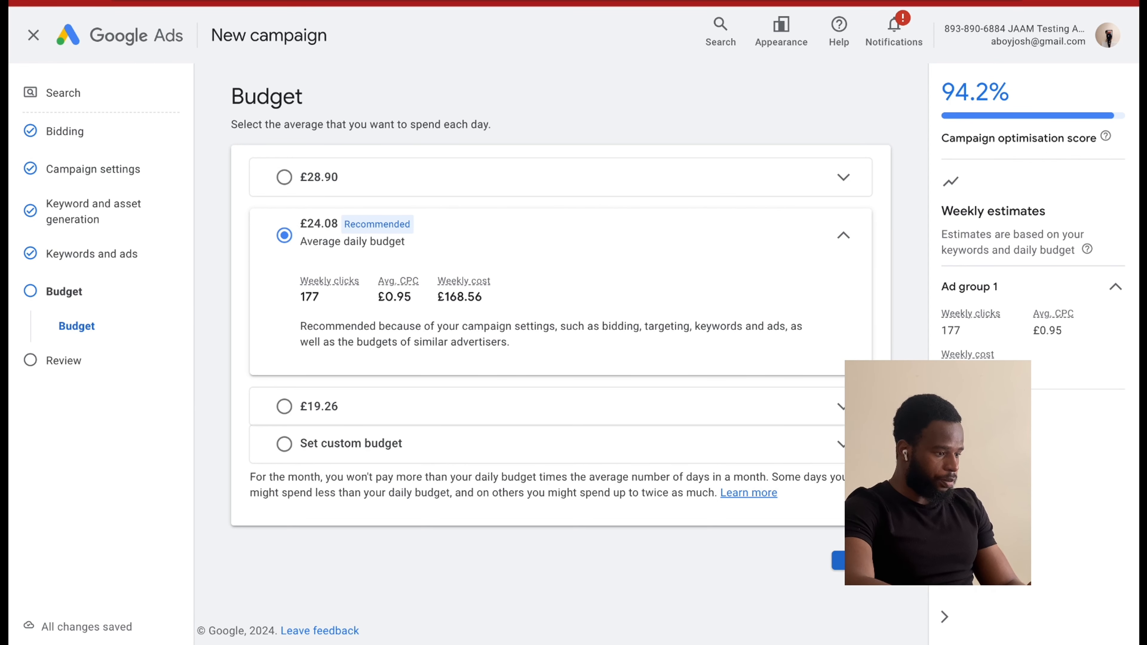
Accept the recommended £24.08 average daily budget, and publish the campaign after checking its review summary.
click(861, 560)
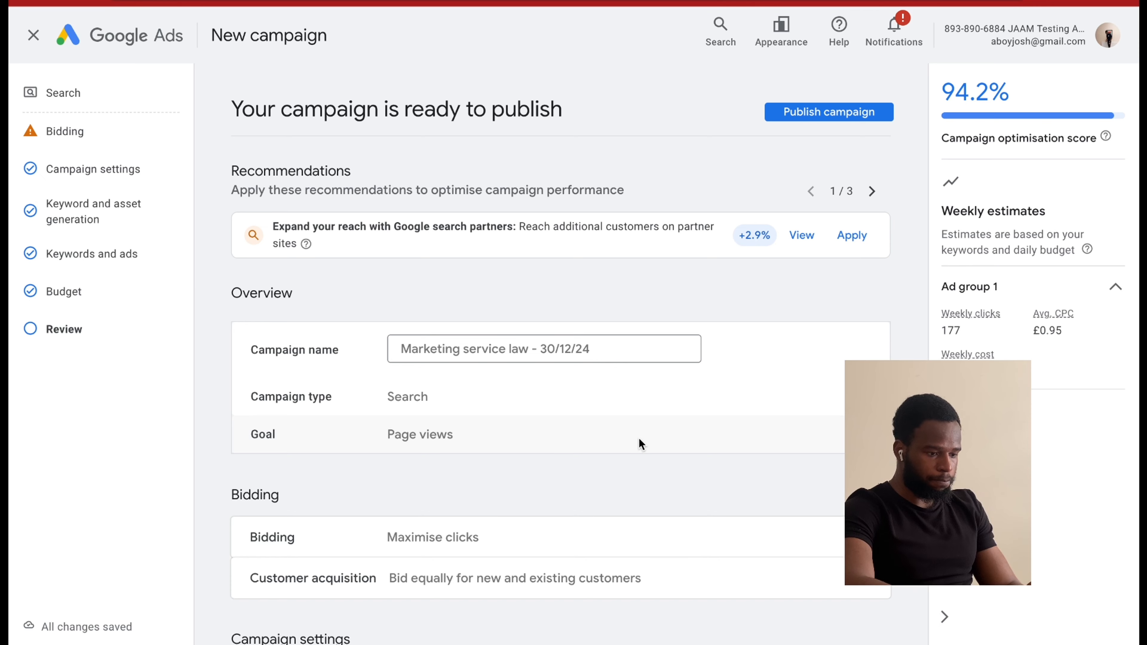
scroll(668, 448, down, 12)
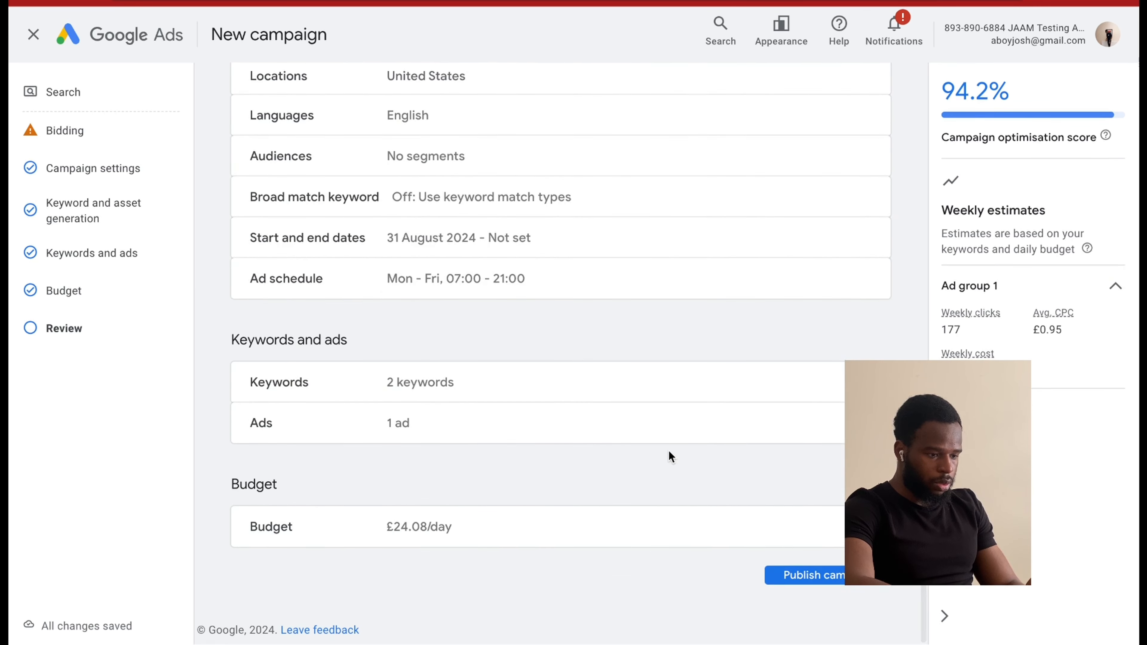
scroll(678, 397, up, 15)
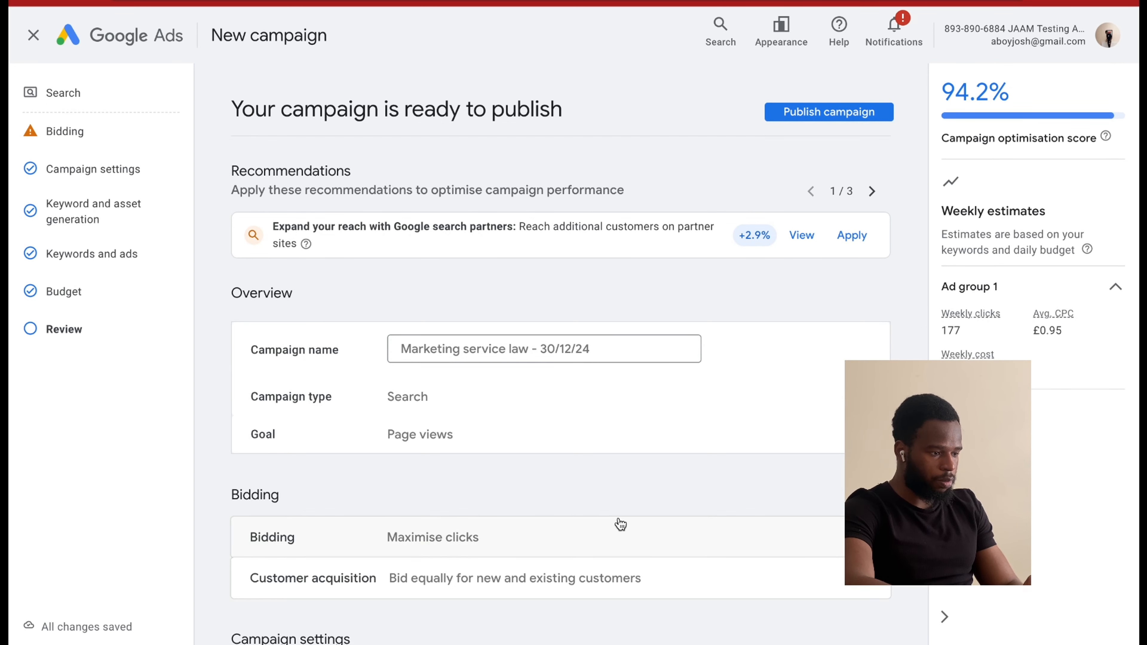
scroll(620, 524, down, 10)
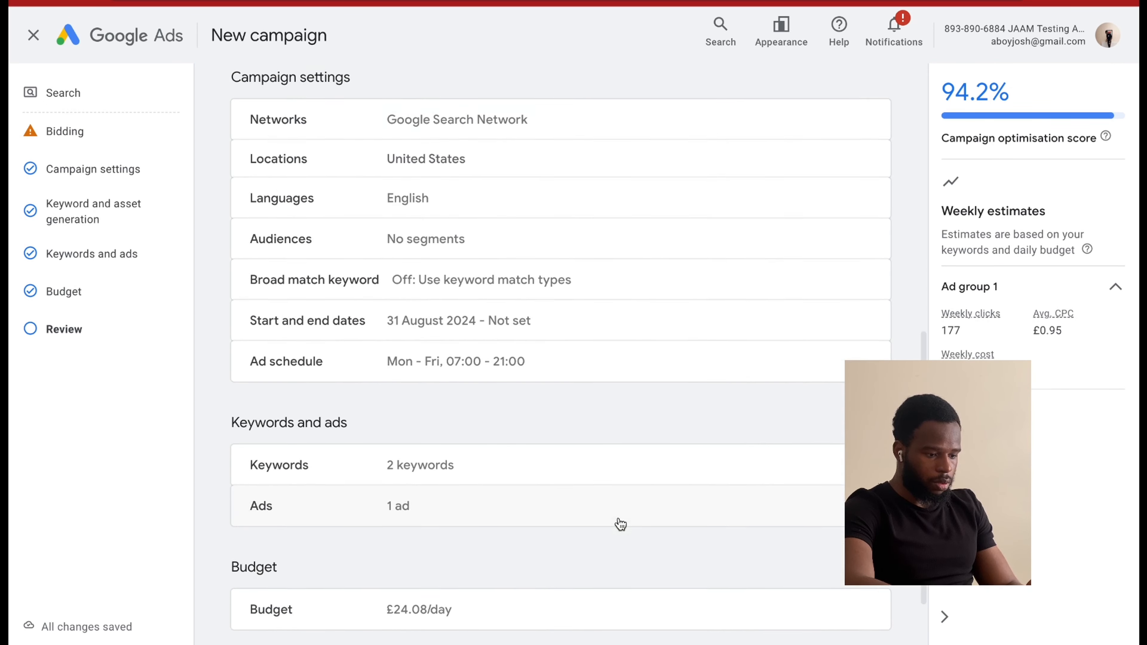
scroll(620, 524, down, 2)
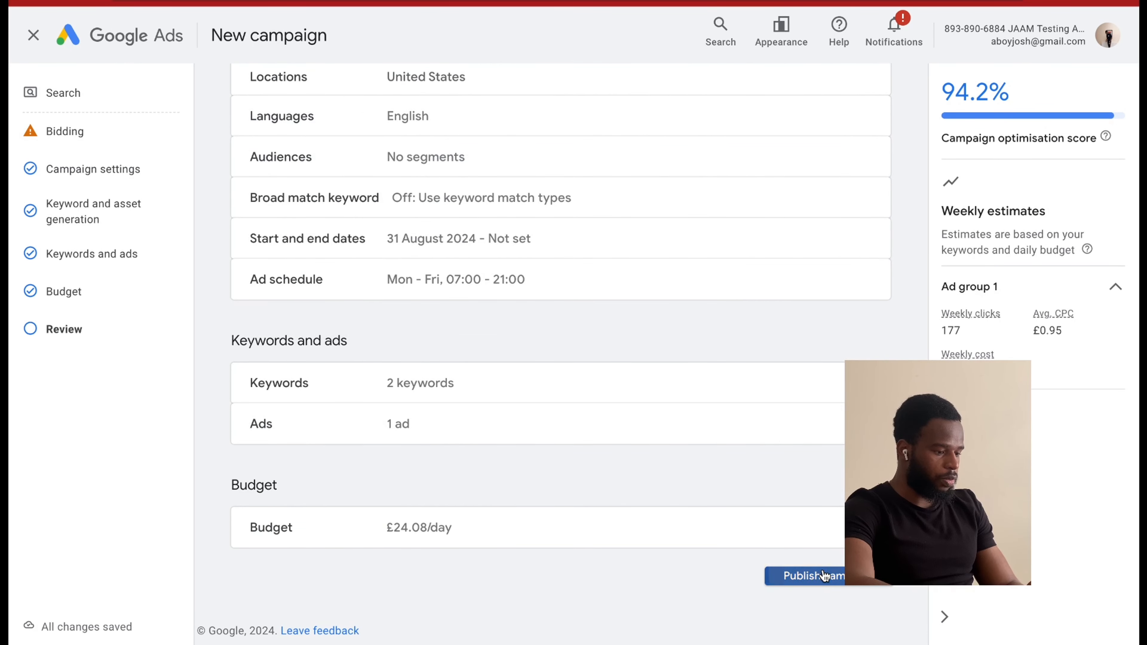
click(823, 577)
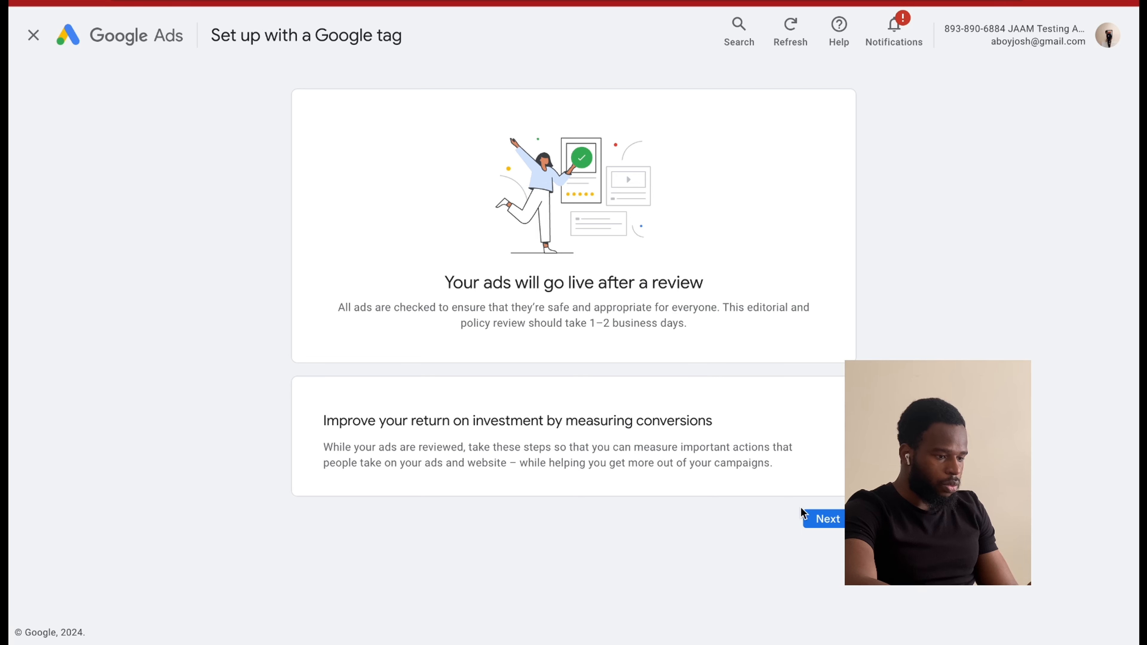
Go to the Google tag setup for jaamsystems.com and test the tag connection.
click(812, 518)
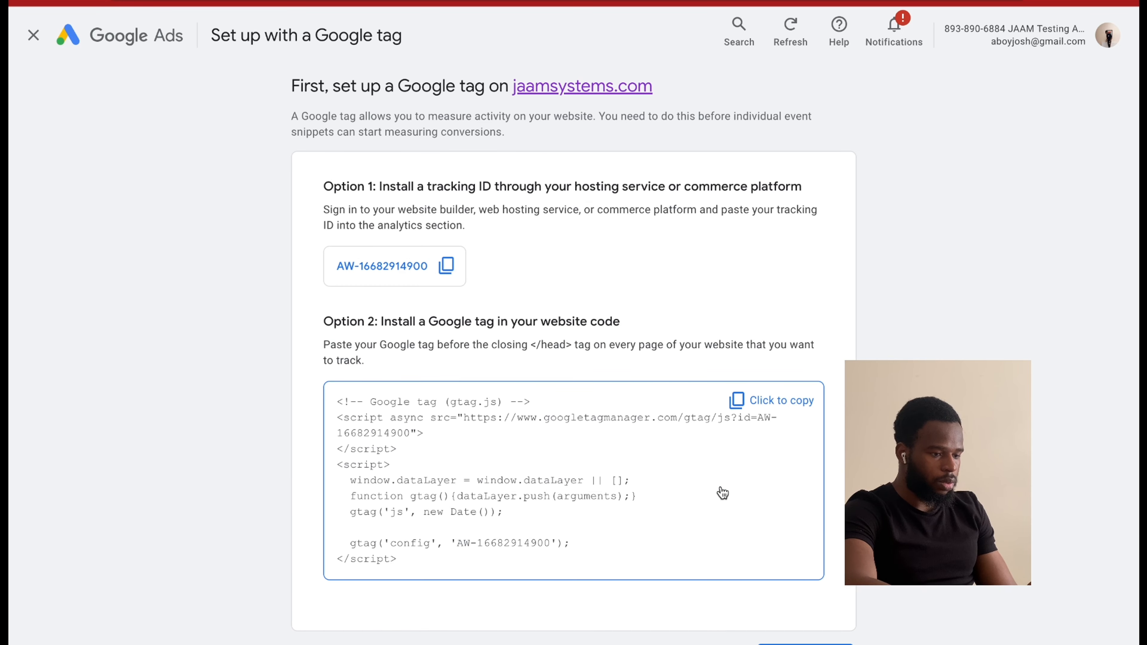
scroll(695, 454, down, 3)
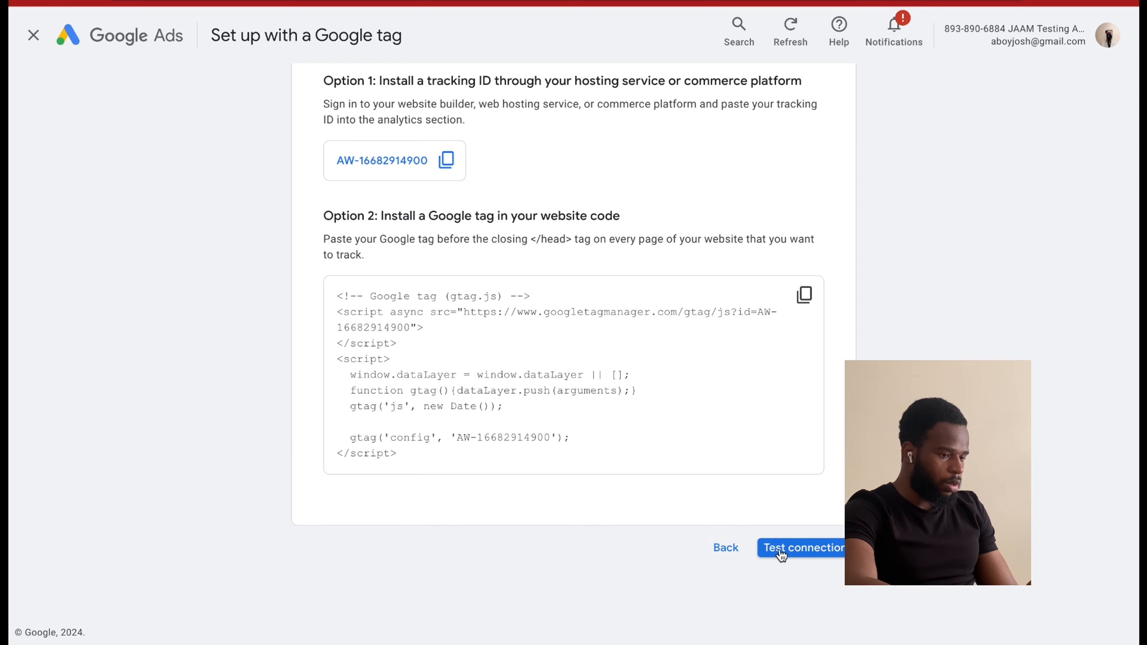
scroll(761, 550, up, 3)
scroll(759, 552, down, 3)
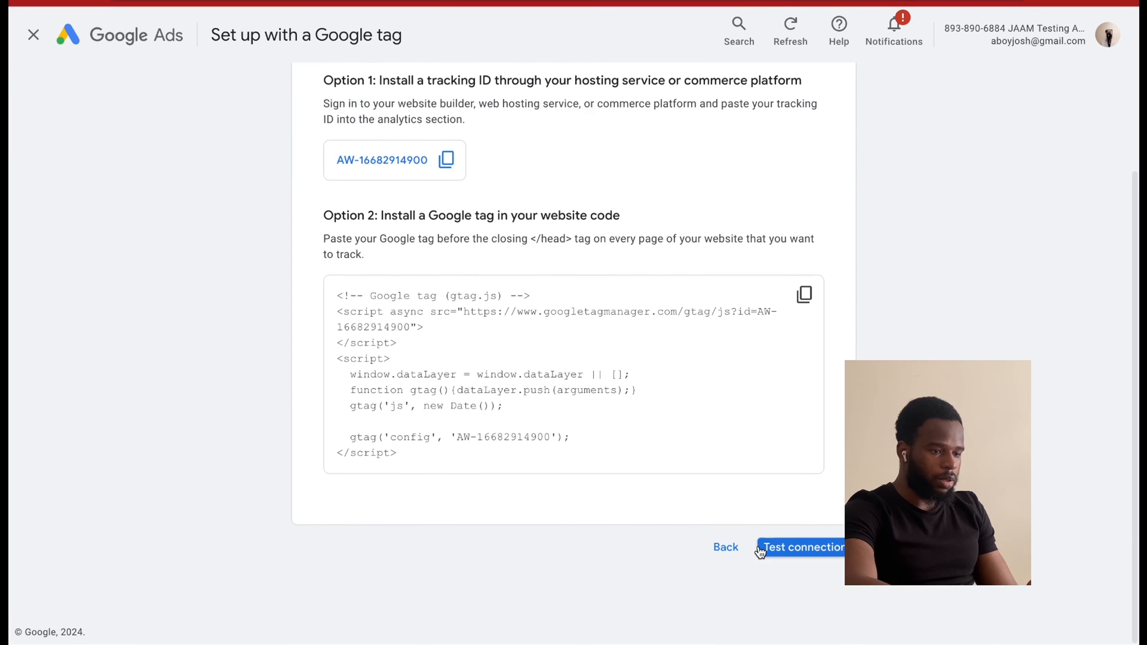
click(768, 549)
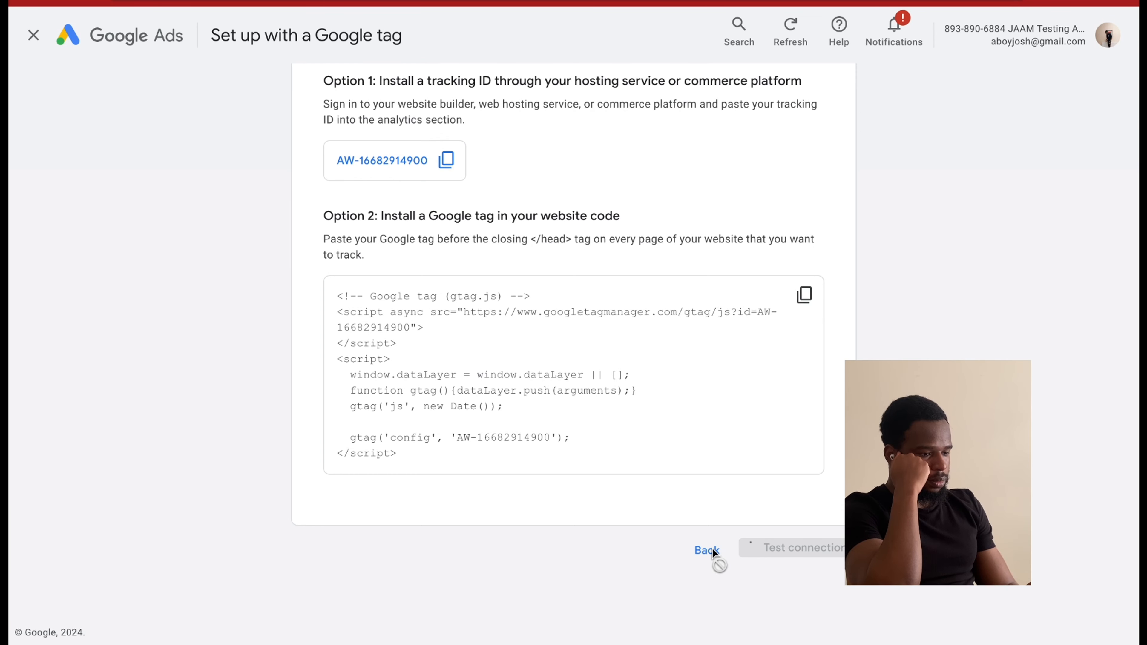
Postpone the Google tag and event snippet setup, and continue to the account.
scroll(738, 515, down, 5)
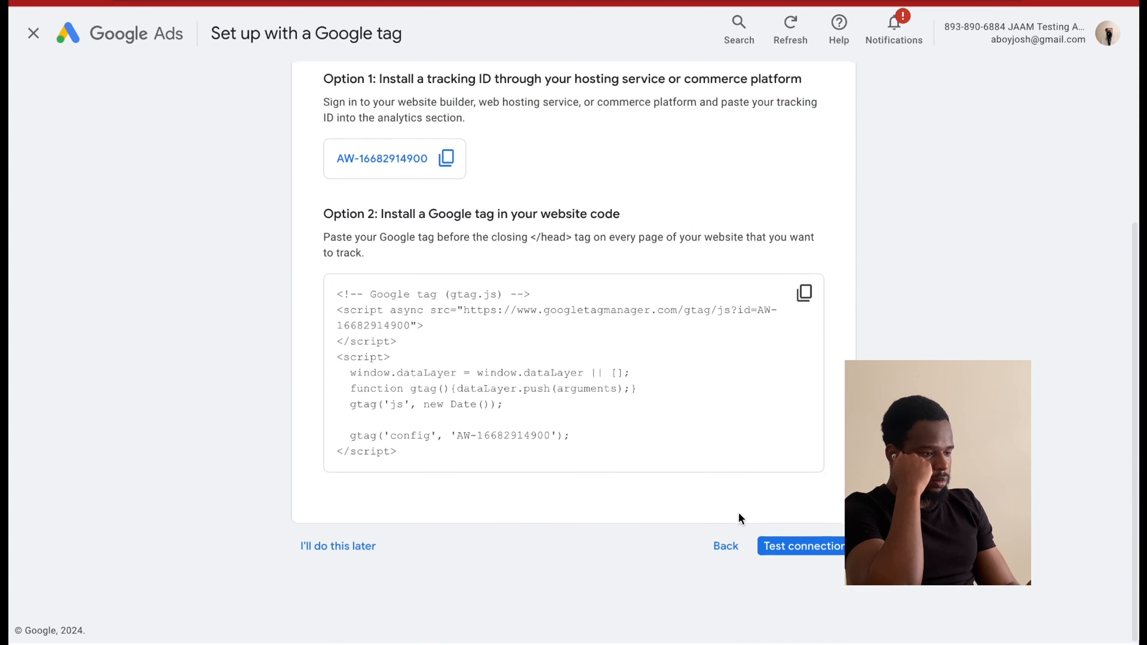
click(350, 550)
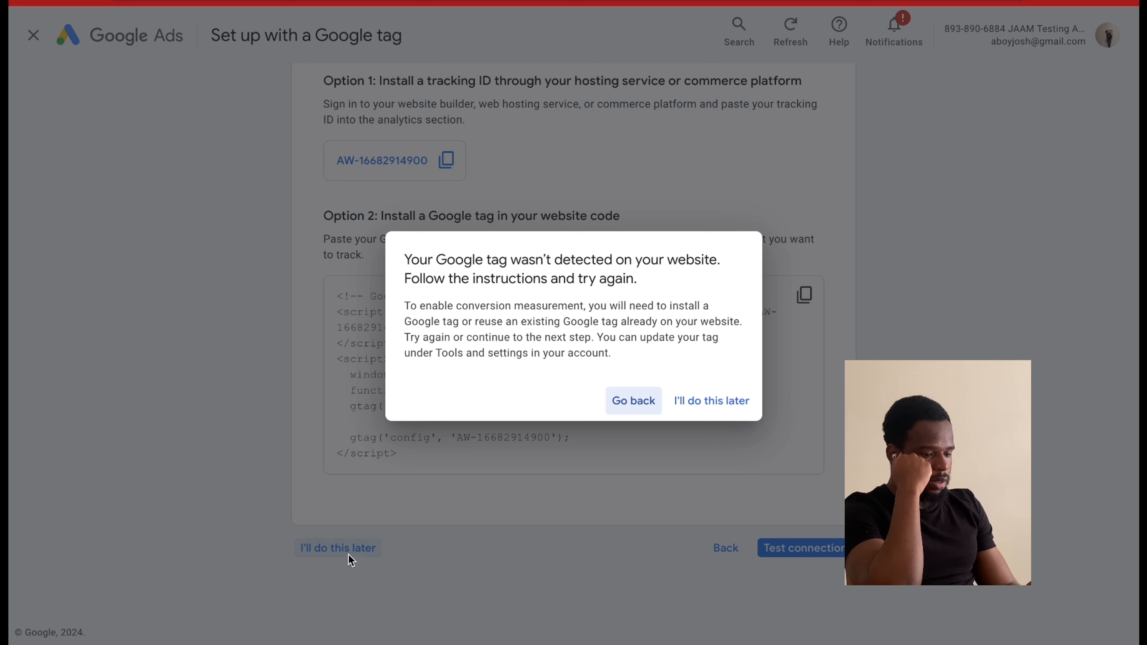
click(711, 401)
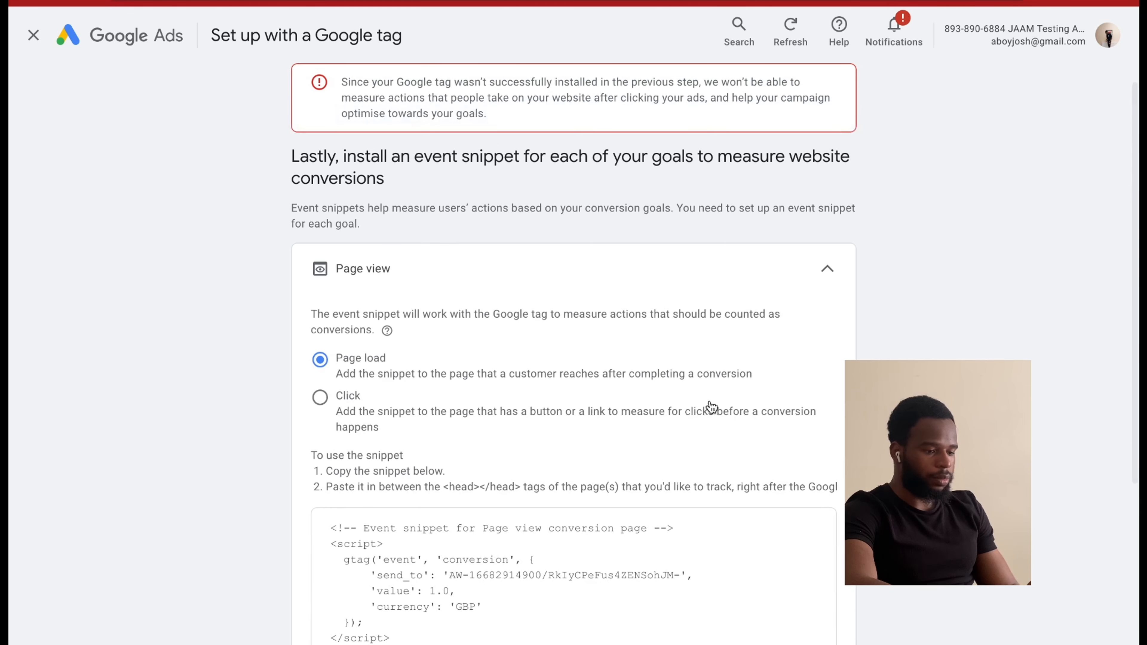
scroll(690, 443, down, 5)
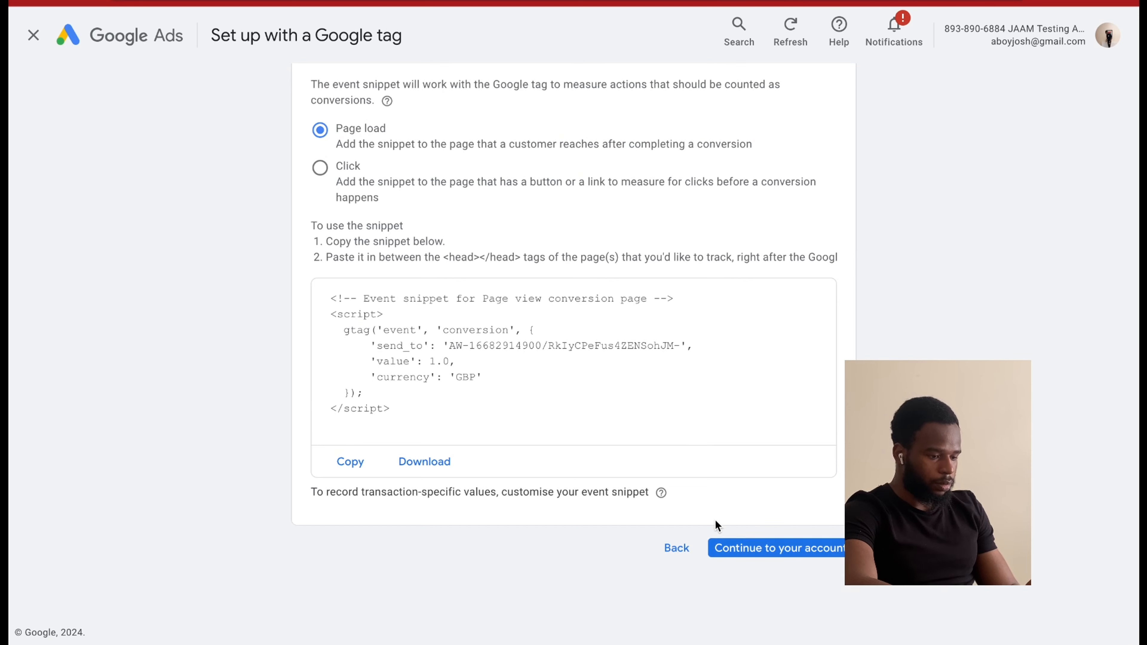
click(780, 553)
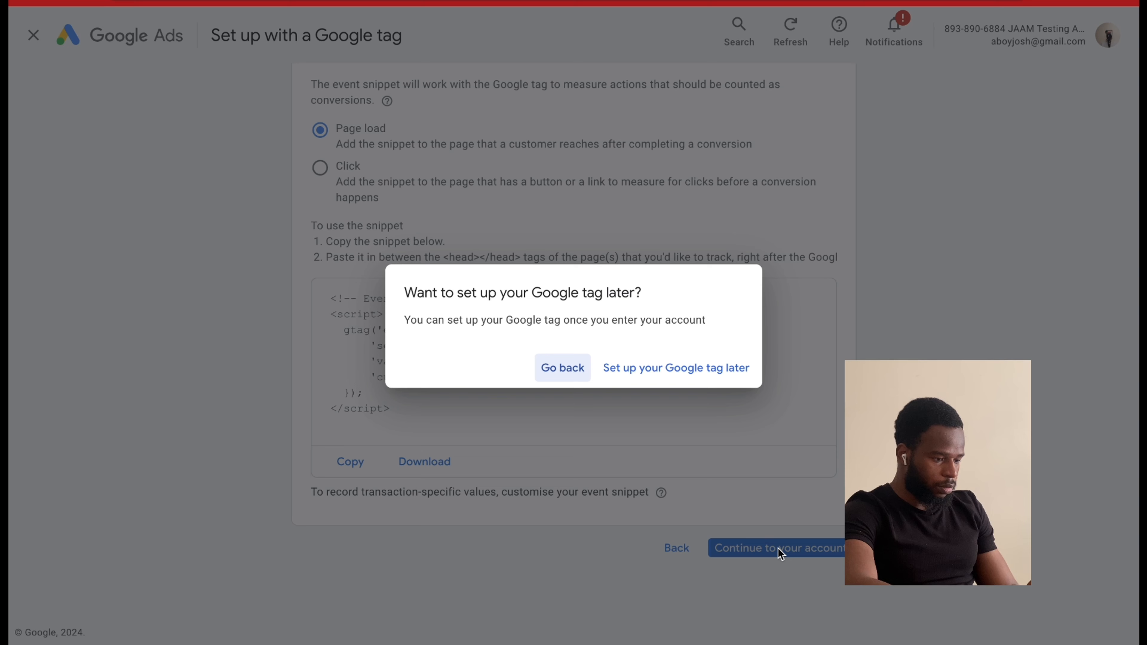
click(654, 370)
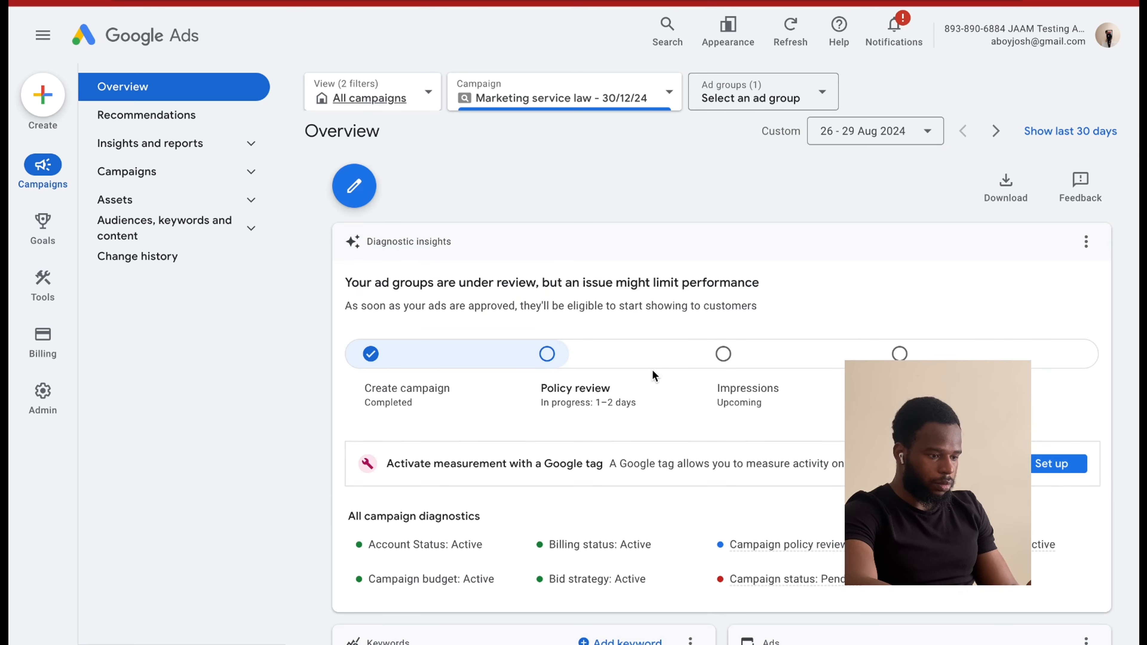
View the campaigns list and the list of ads for the Marketing service law campaign.
click(242, 197)
click(189, 171)
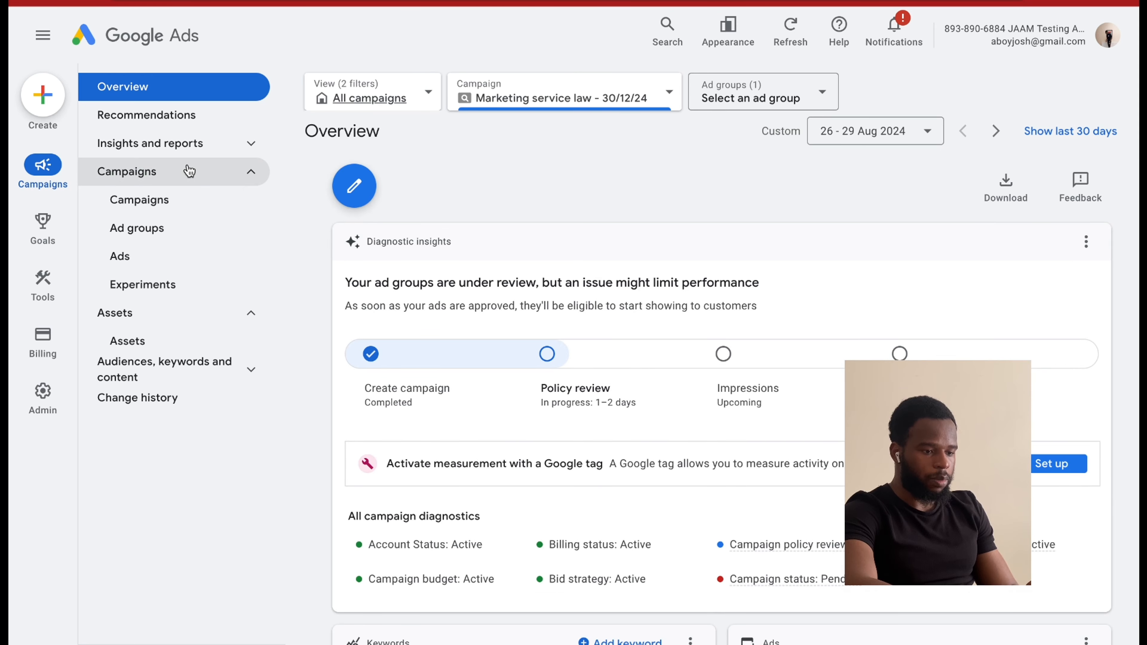
click(174, 197)
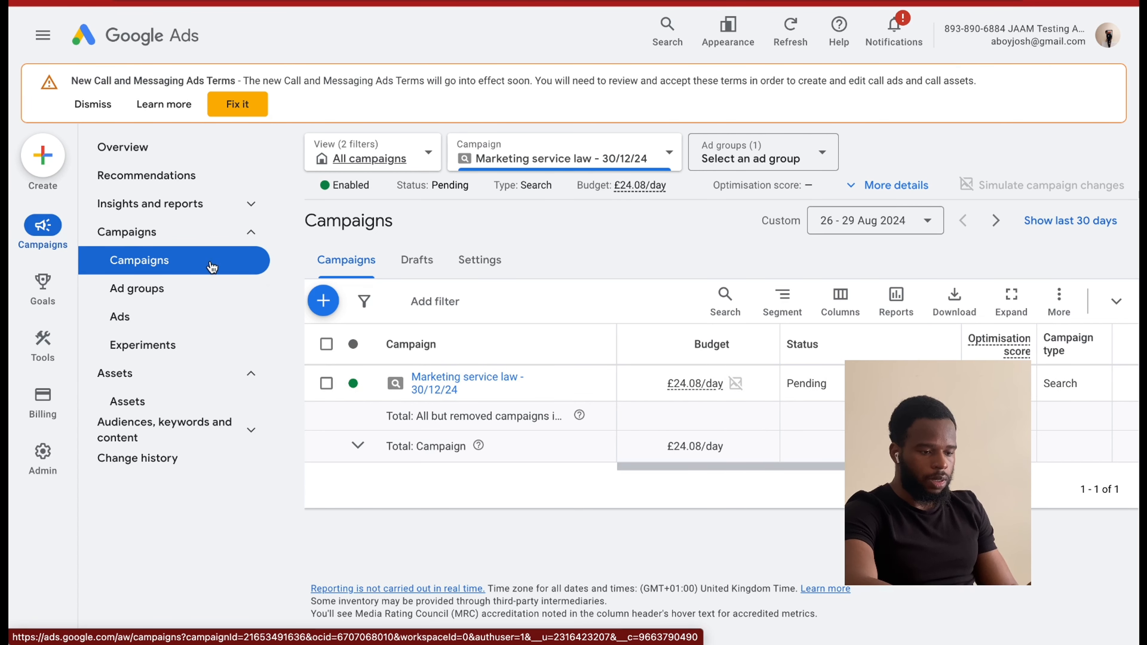
click(133, 318)
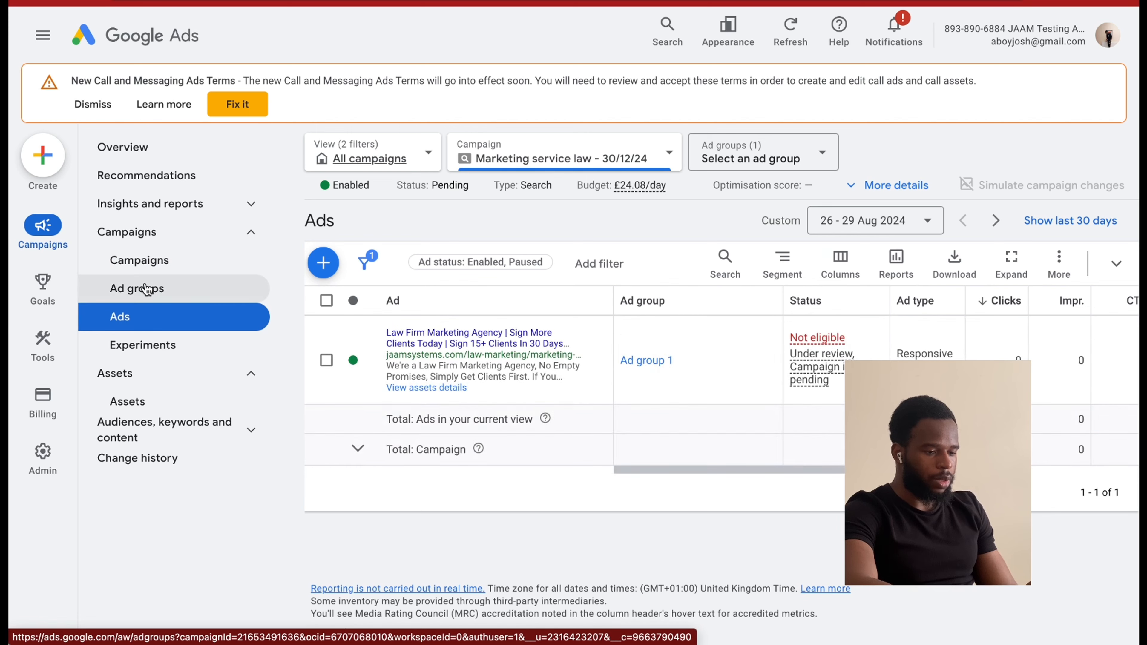
Rename the campaign's ad group as "Law firm marketing agency".
click(140, 289)
click(455, 476)
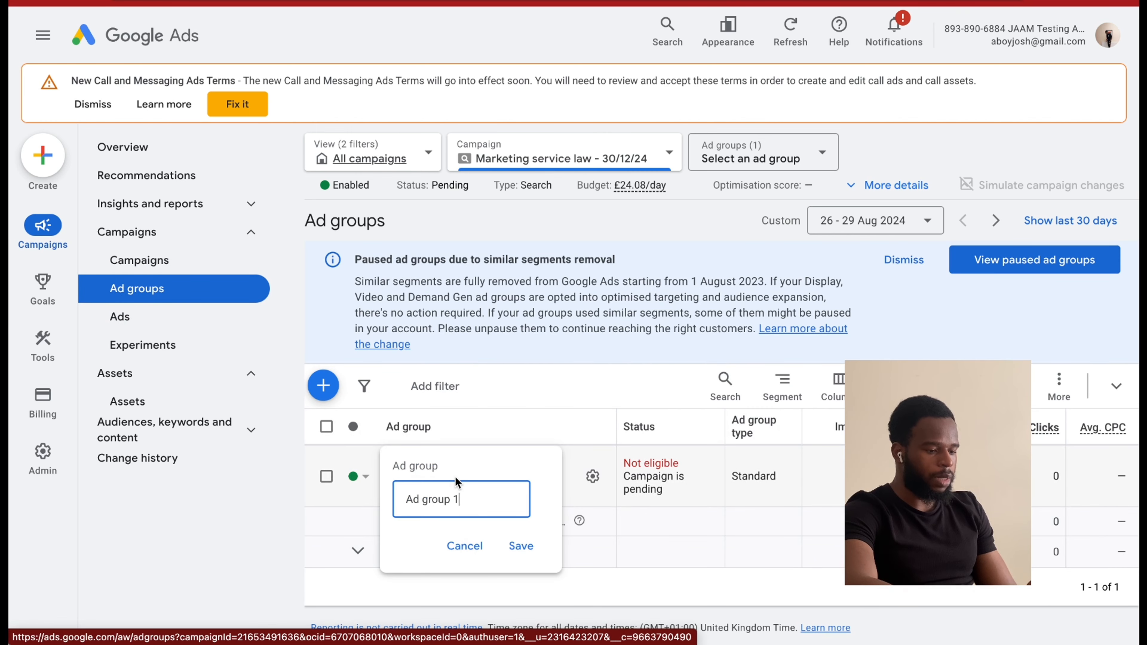
triple_click(439, 494)
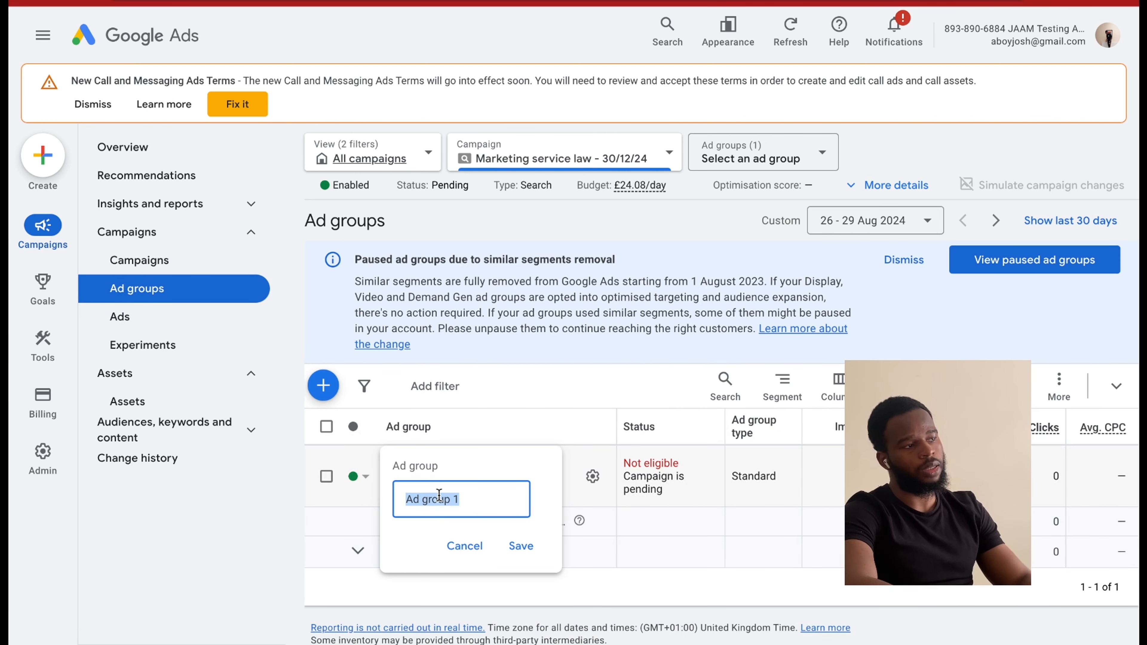
text(Law fi)
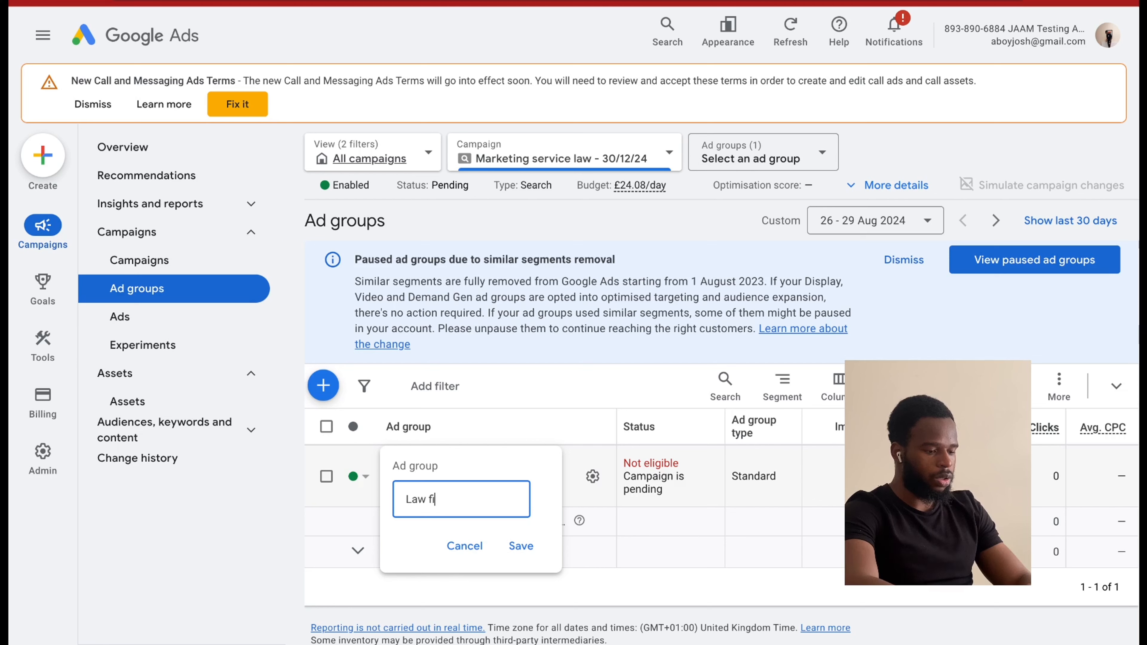
text(rm marketing agency)
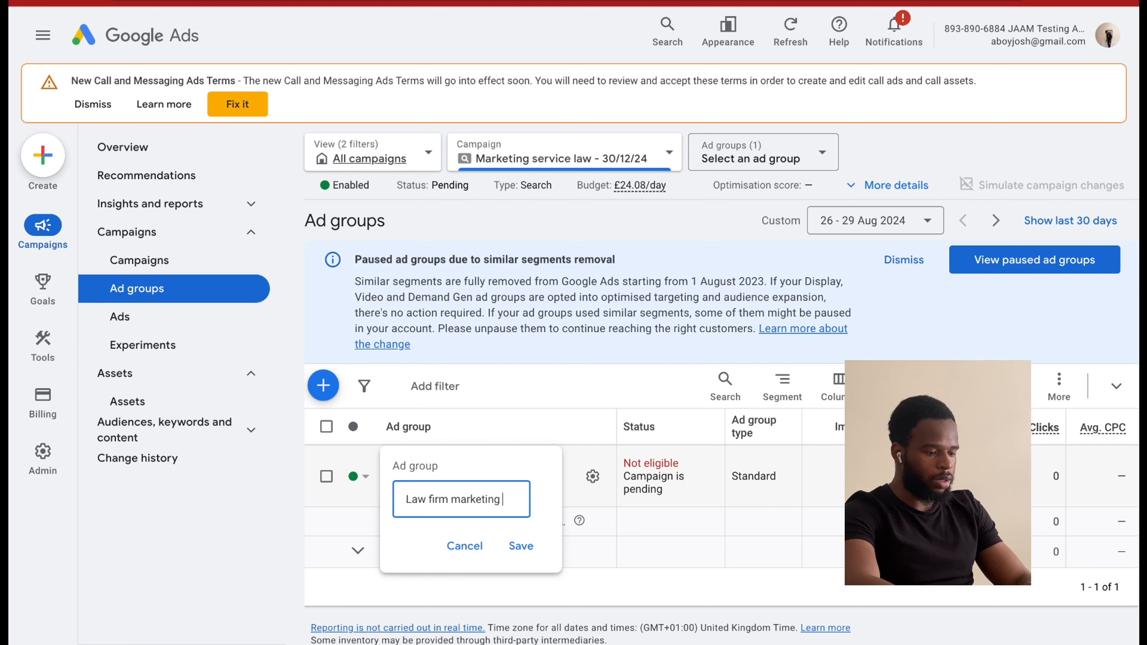
click(521, 545)
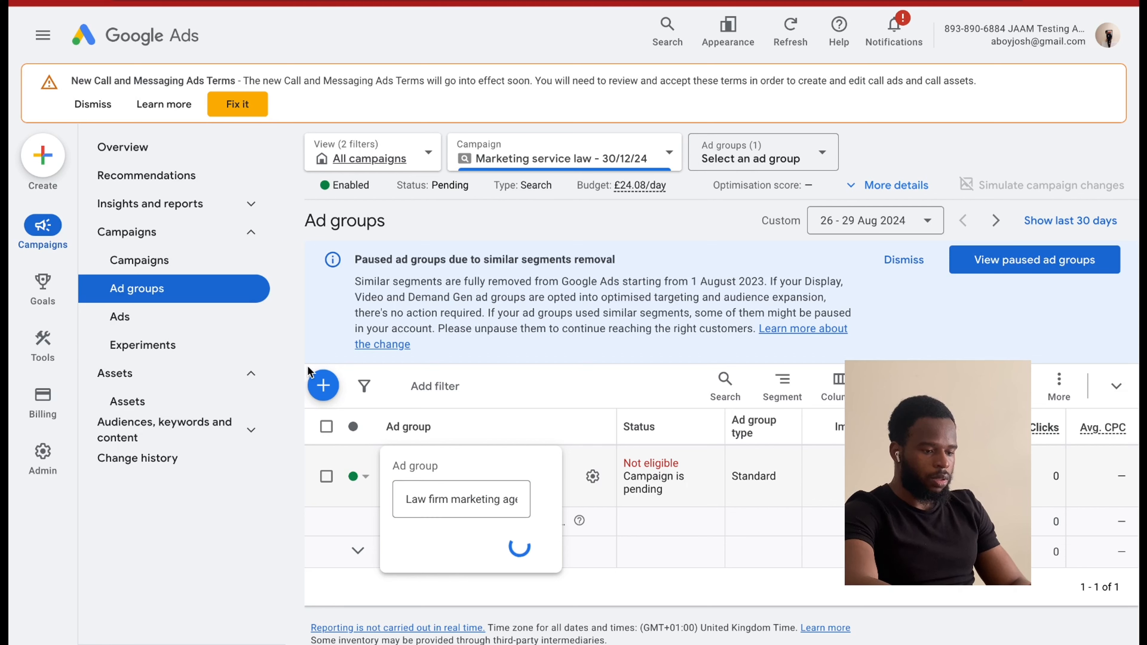
Start a new responsive search ad in the Law firm marketing agency ad group.
click(203, 325)
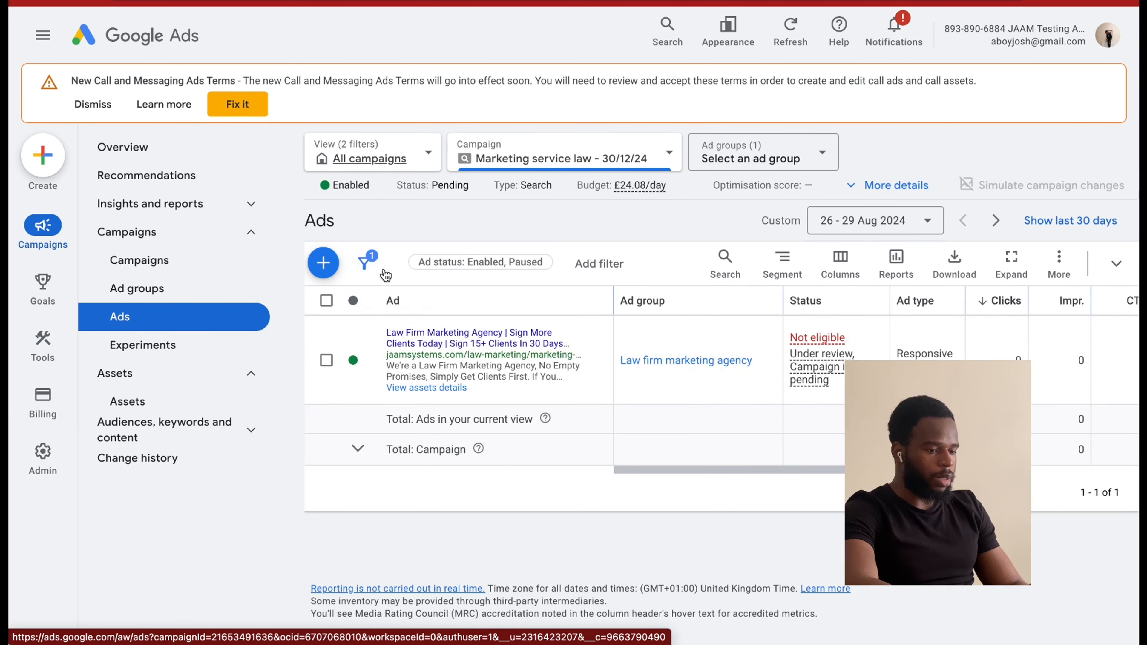
click(324, 263)
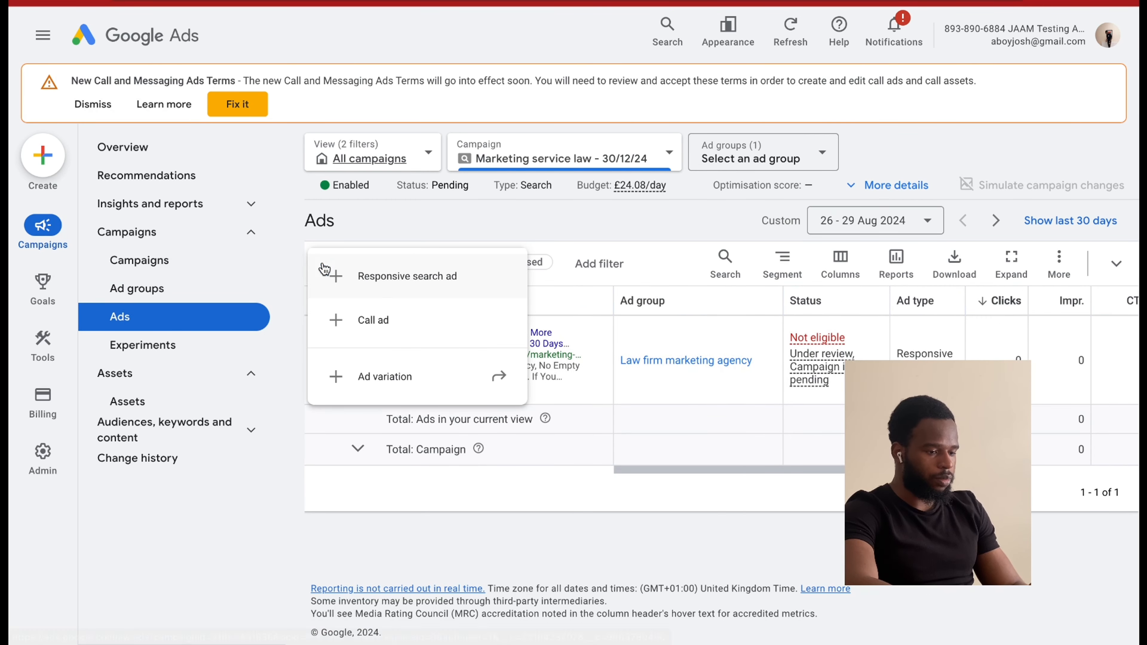
click(343, 275)
click(522, 311)
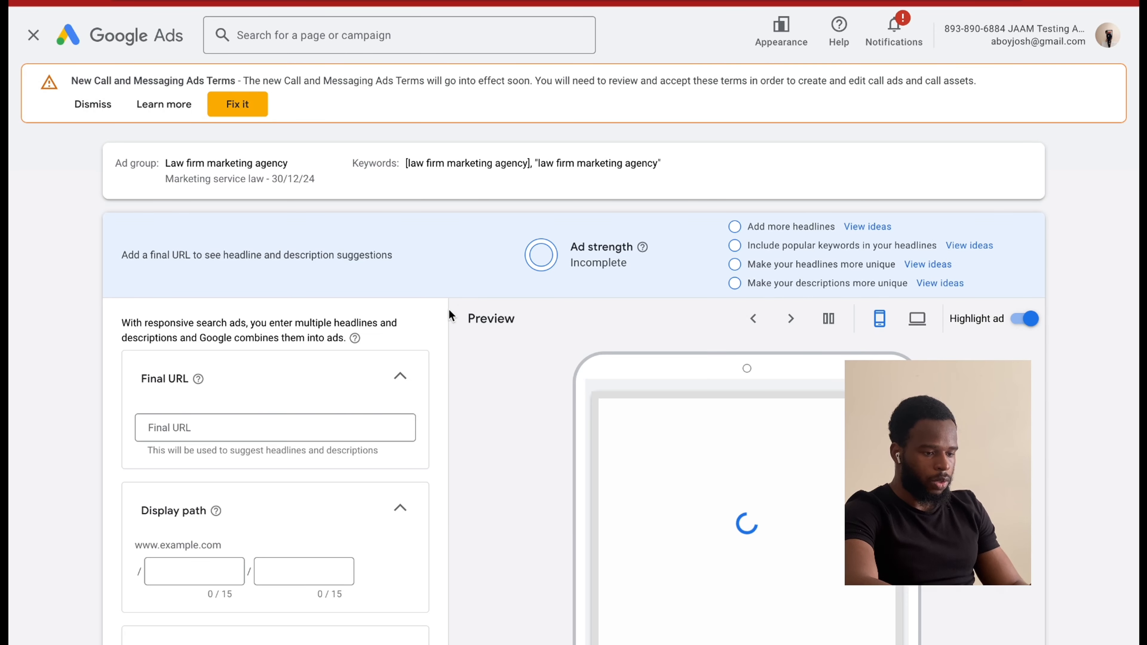
Review the new ad's prefilled final URL, display path, headlines and descriptions.
scroll(366, 488, down, 2)
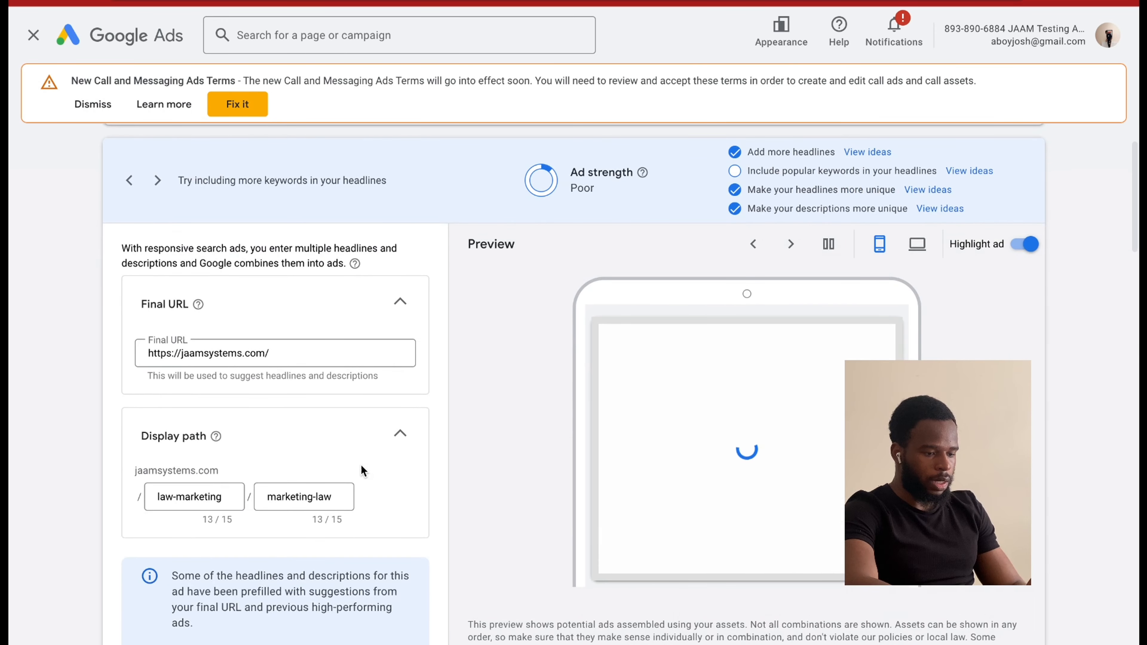
scroll(352, 470, down, 1)
scroll(361, 497, down, 5)
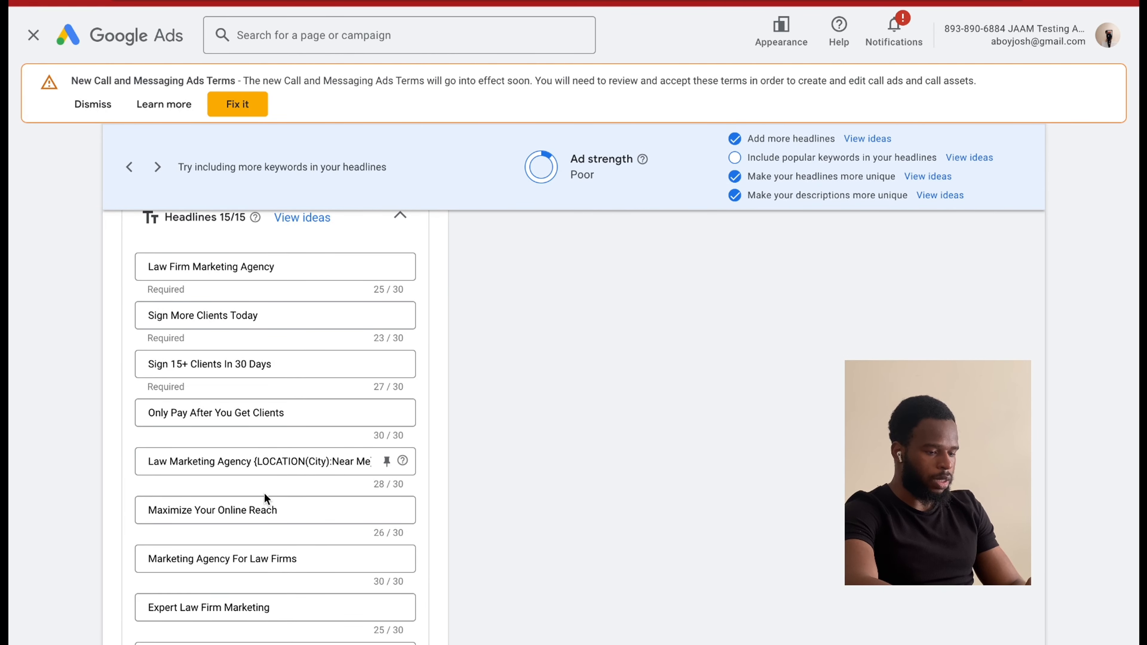
scroll(264, 499, down, 10)
scroll(266, 499, down, 3)
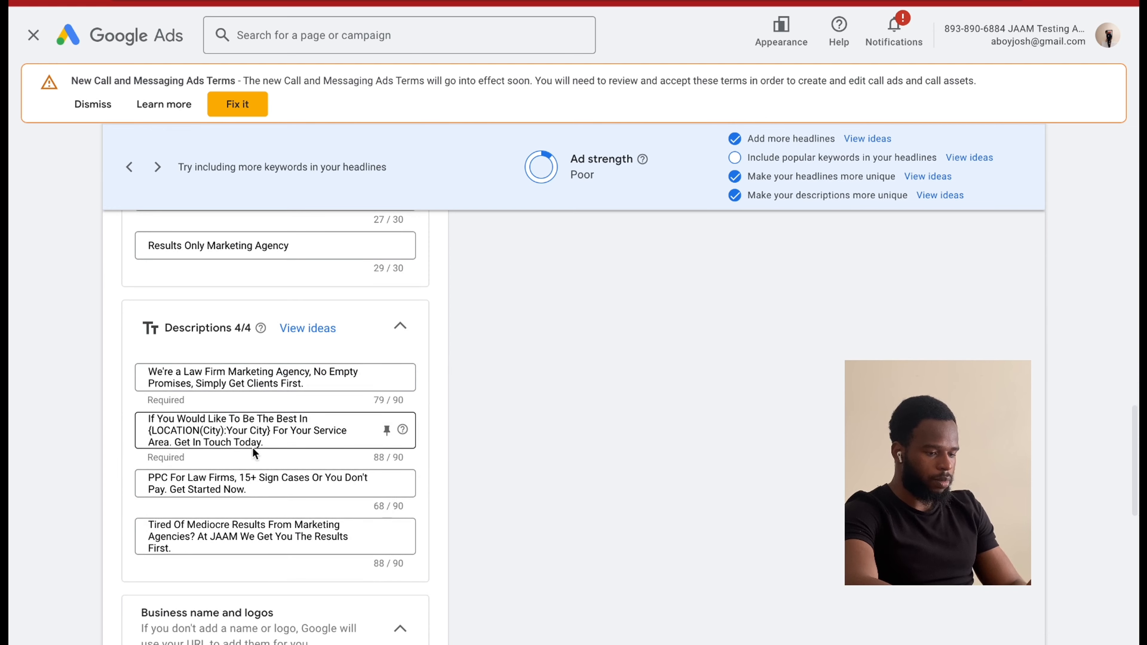
scroll(258, 441, up, 6)
scroll(257, 441, up, 4)
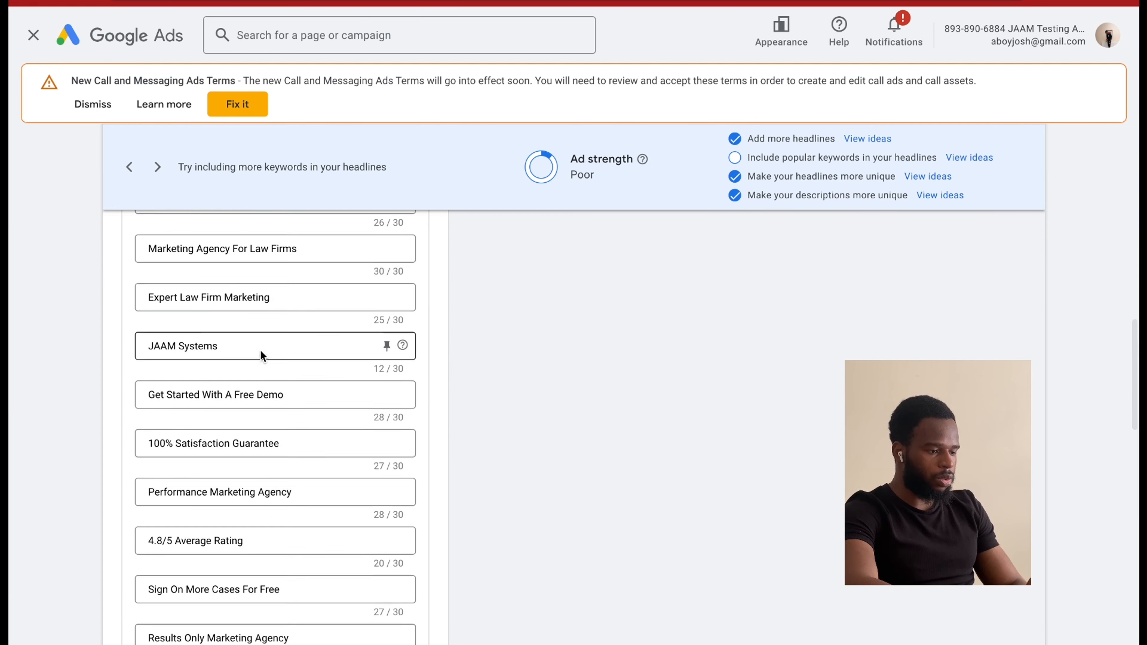
scroll(277, 303, up, 2)
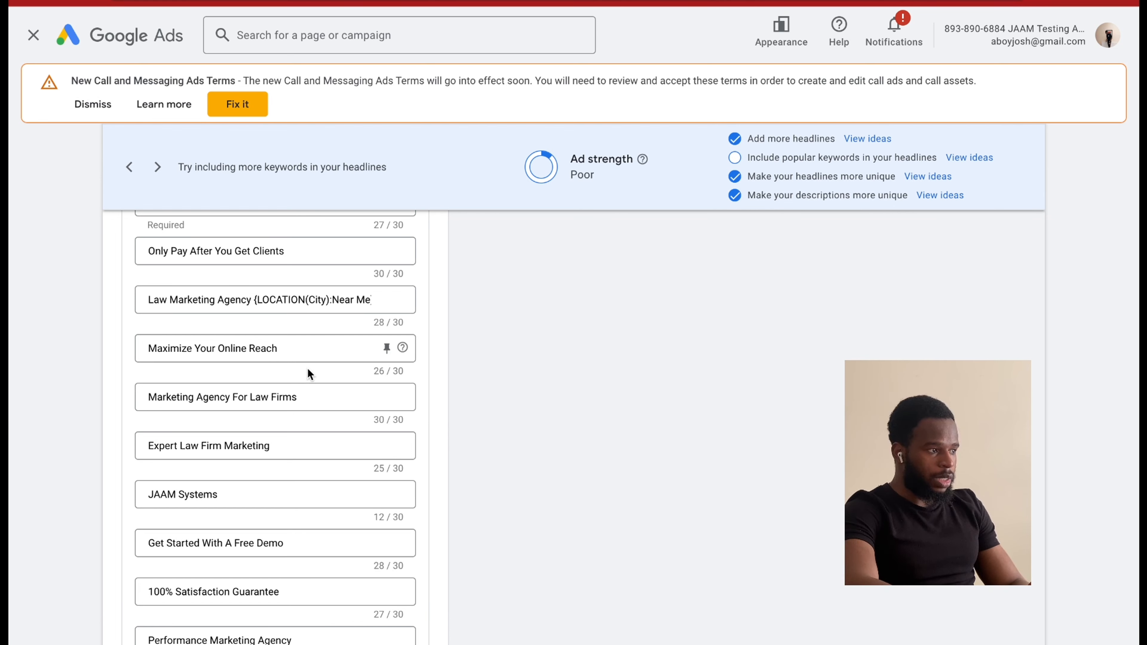
scroll(308, 372, up, 5)
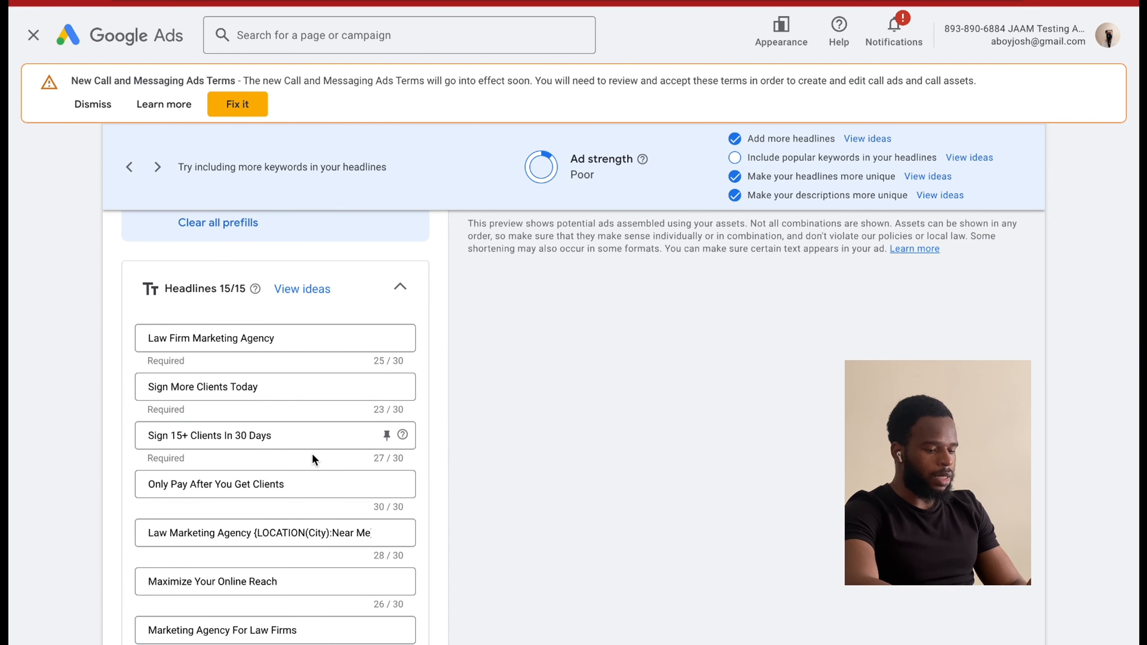
scroll(312, 454, down, 1)
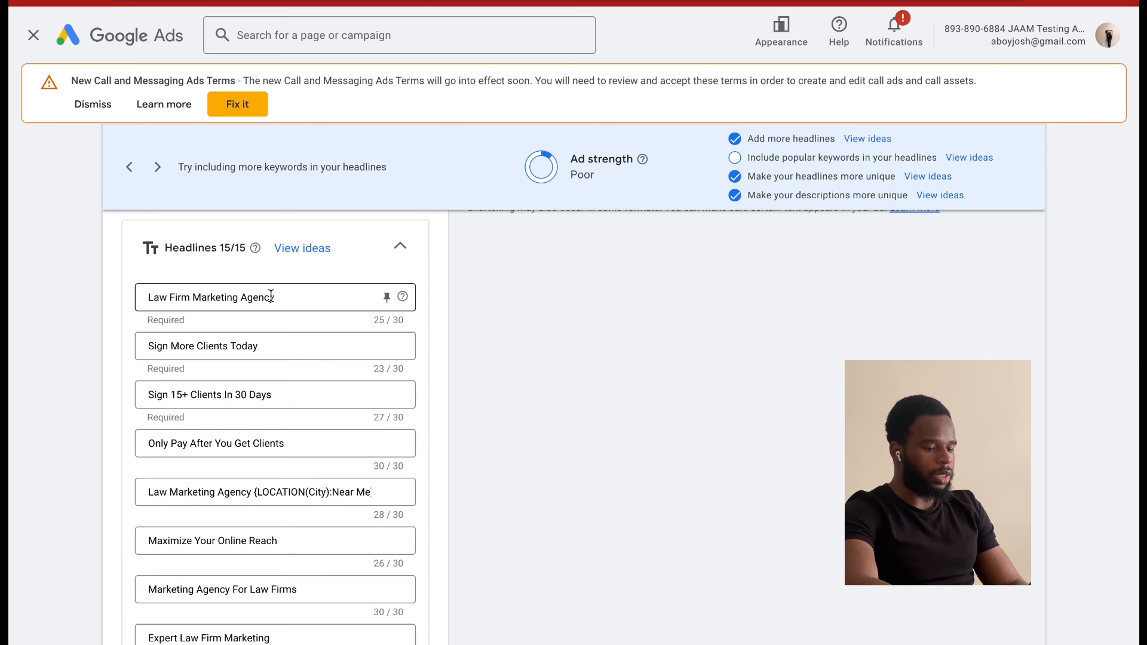
scroll(300, 425, down, 15)
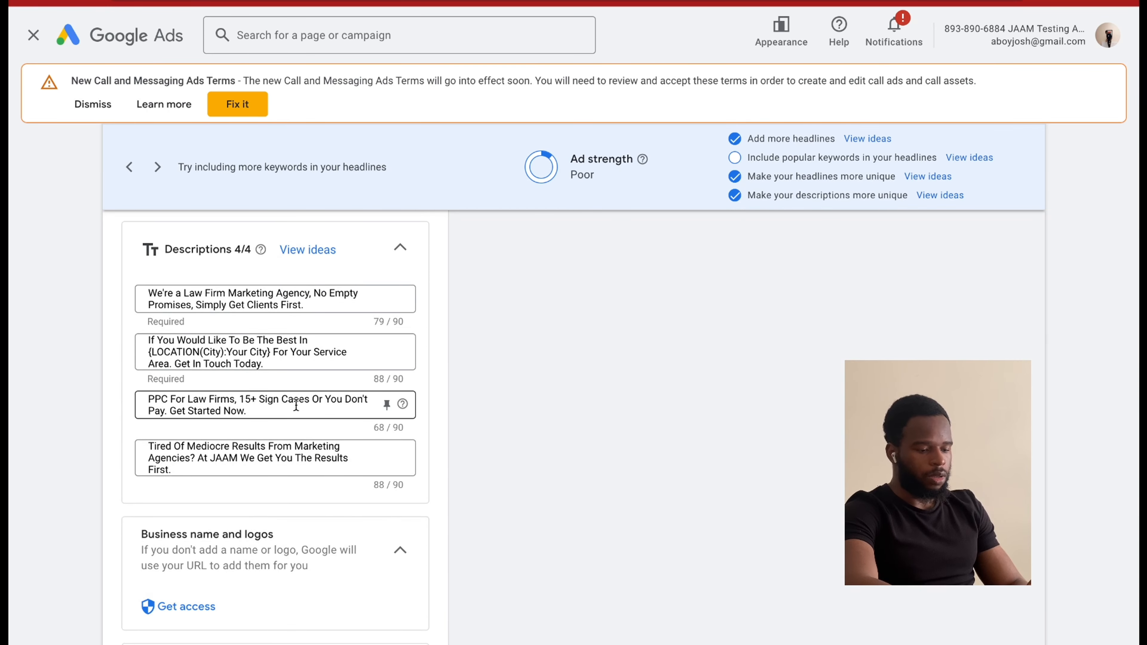
Recheck the new ad's headlines and descriptions, and look over its business name and sitelinks sections.
scroll(298, 407, up, 6)
scroll(296, 405, up, 1)
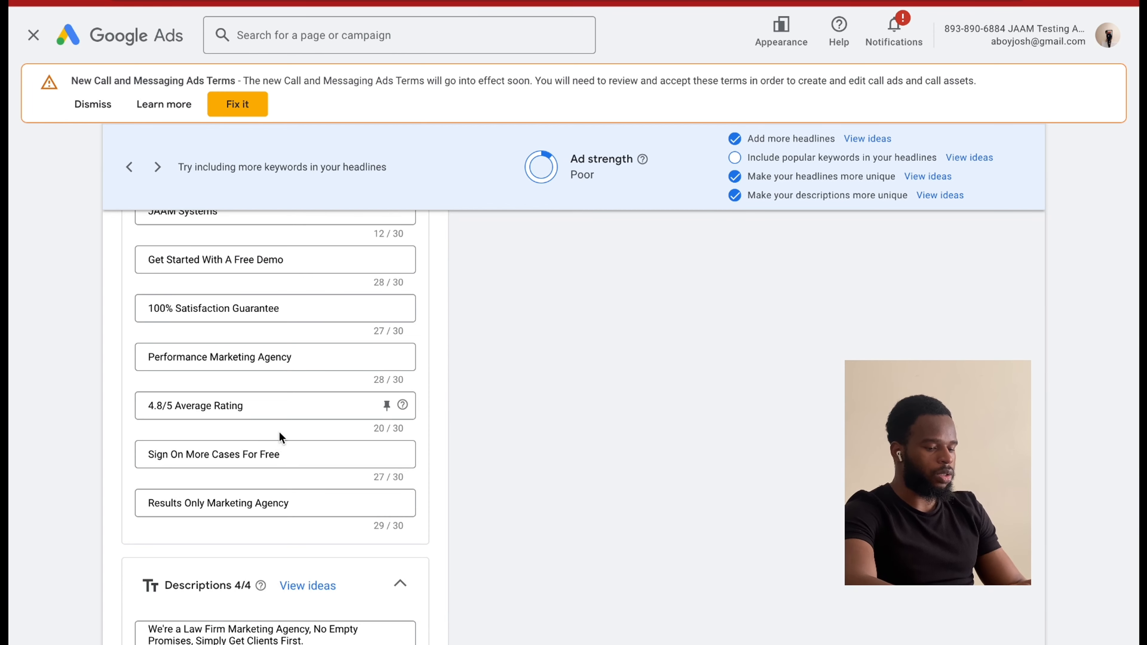
scroll(277, 456, up, 10)
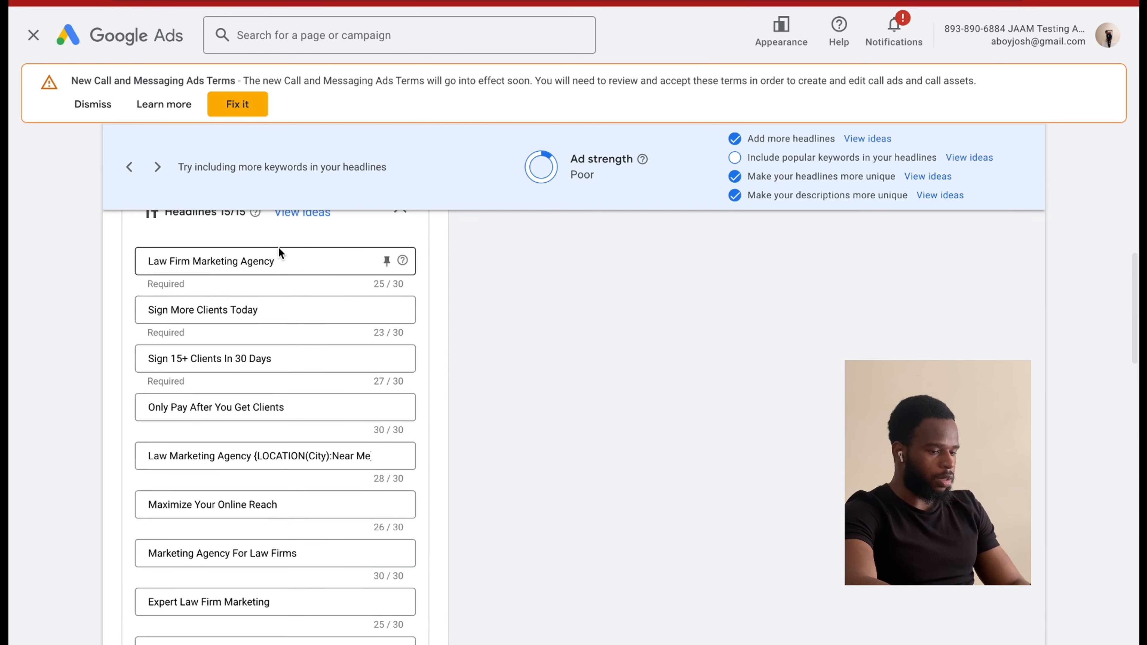
scroll(278, 406, down, 4)
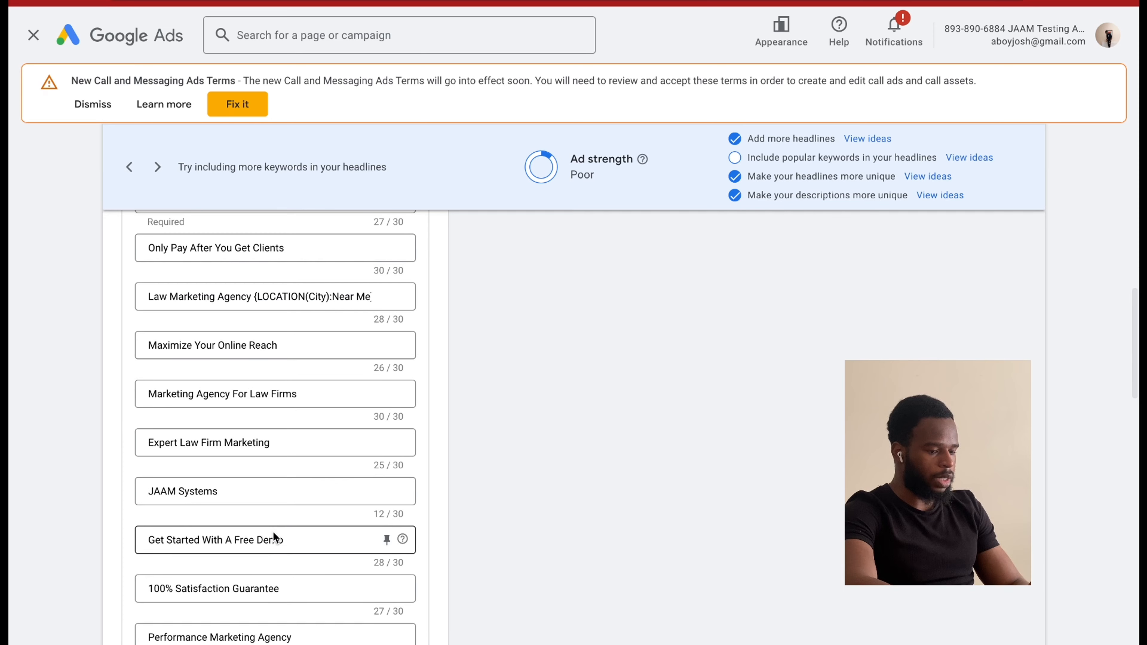
scroll(273, 533, up, 10)
scroll(272, 531, up, 4)
scroll(273, 531, down, 5)
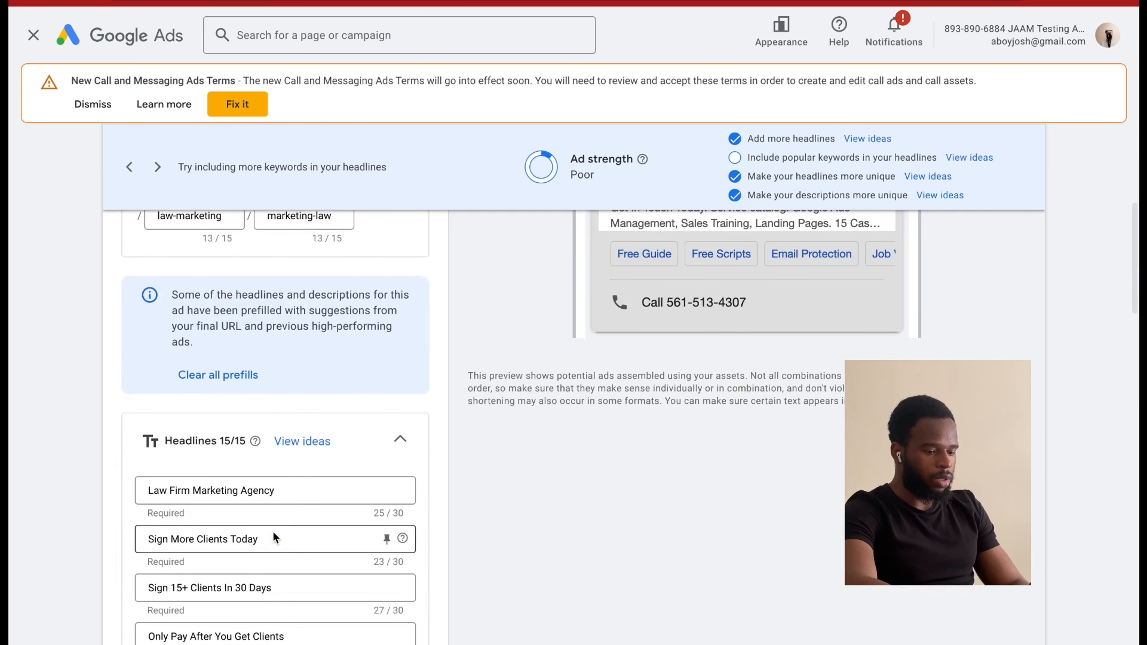
triple_click(190, 485)
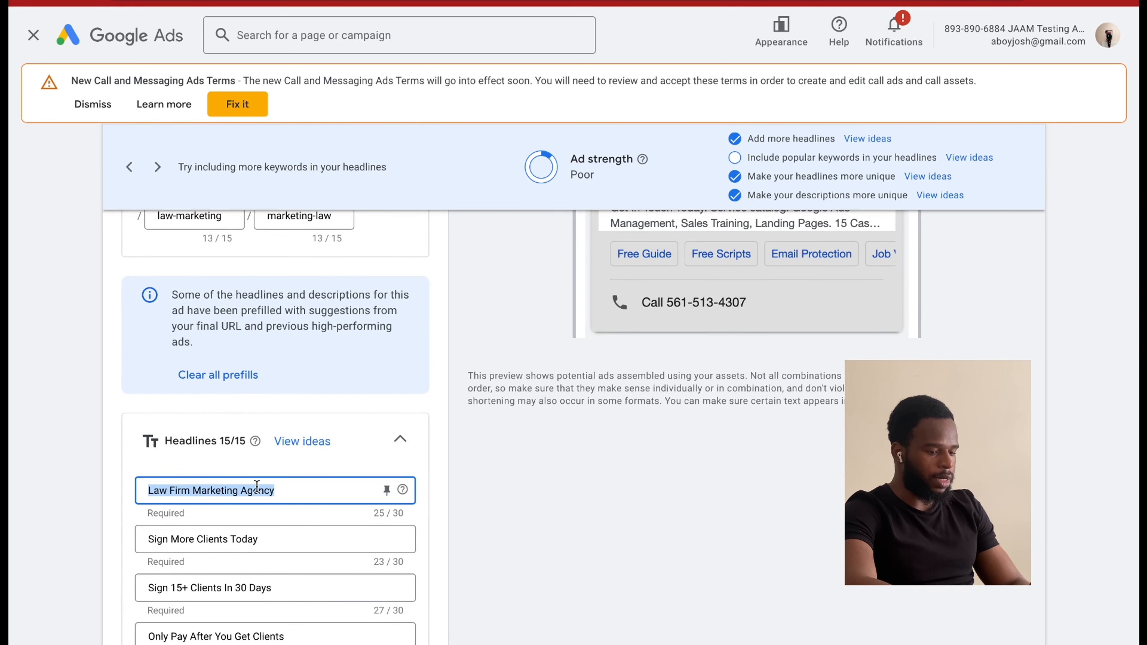
scroll(296, 537, down, 20)
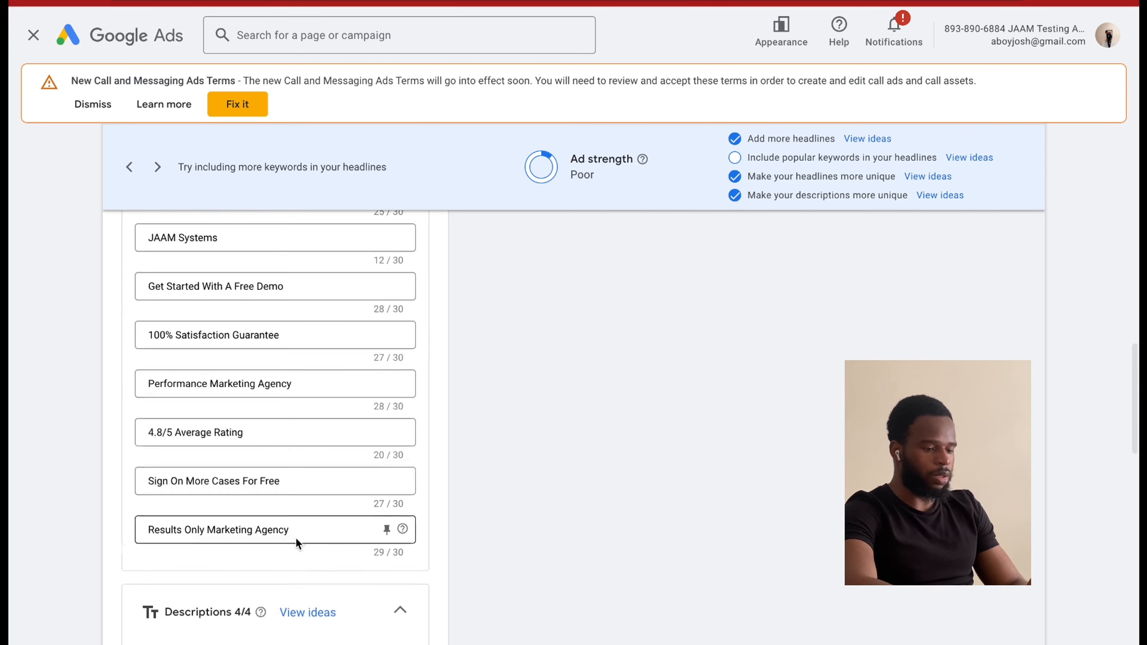
scroll(296, 542, up, 9)
scroll(296, 540, down, 7)
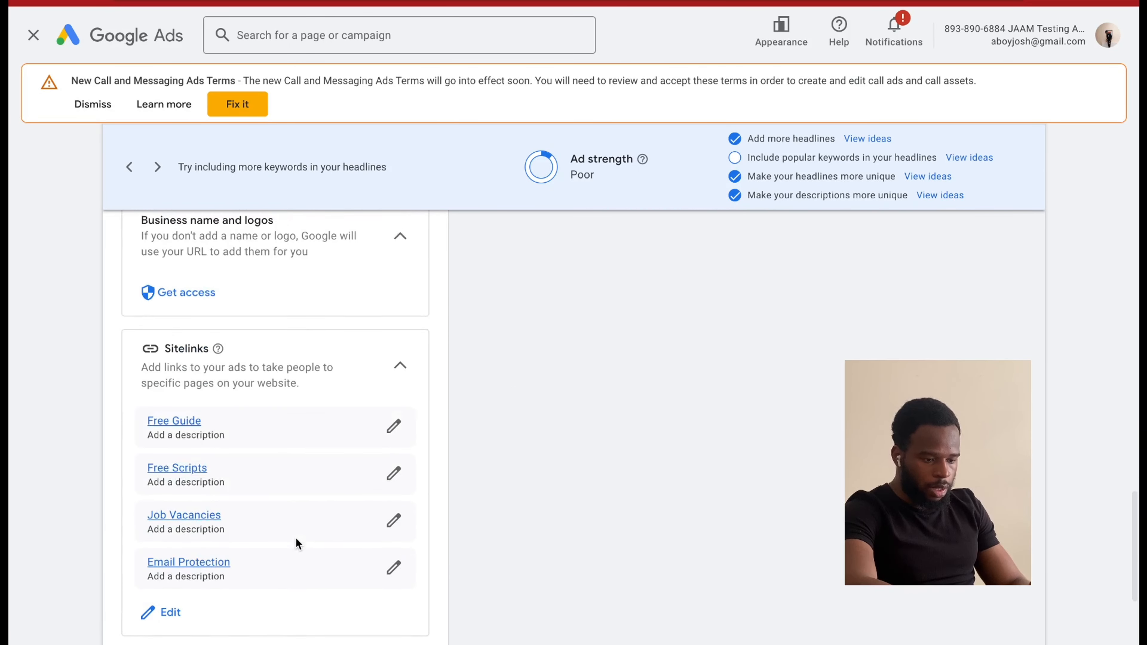
scroll(266, 470, down, 4)
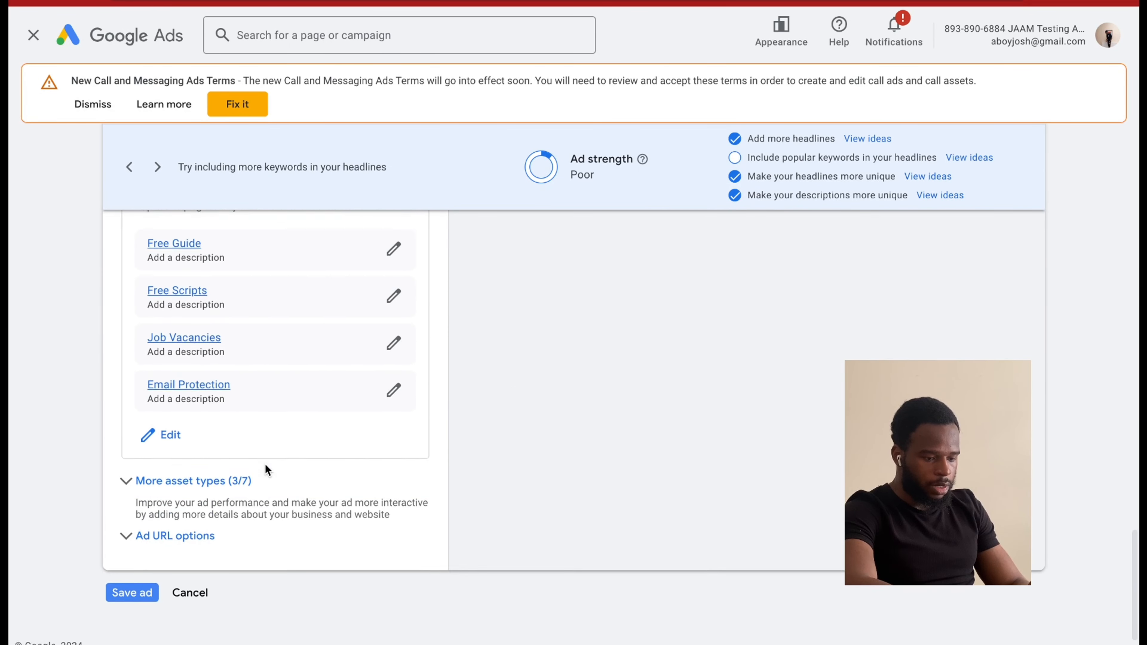
Expand the ad's additional asset types, check them along with the preview, and save the new responsive search ad.
click(228, 476)
scroll(271, 497, down, 1)
scroll(287, 506, down, 6)
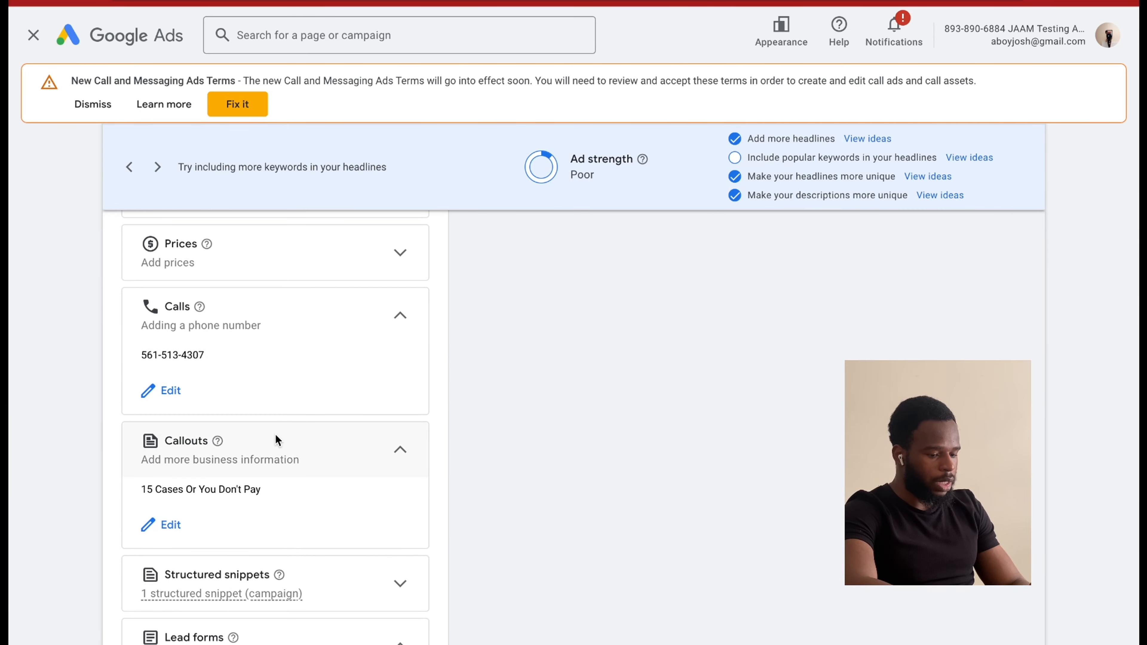
scroll(280, 440, up, 15)
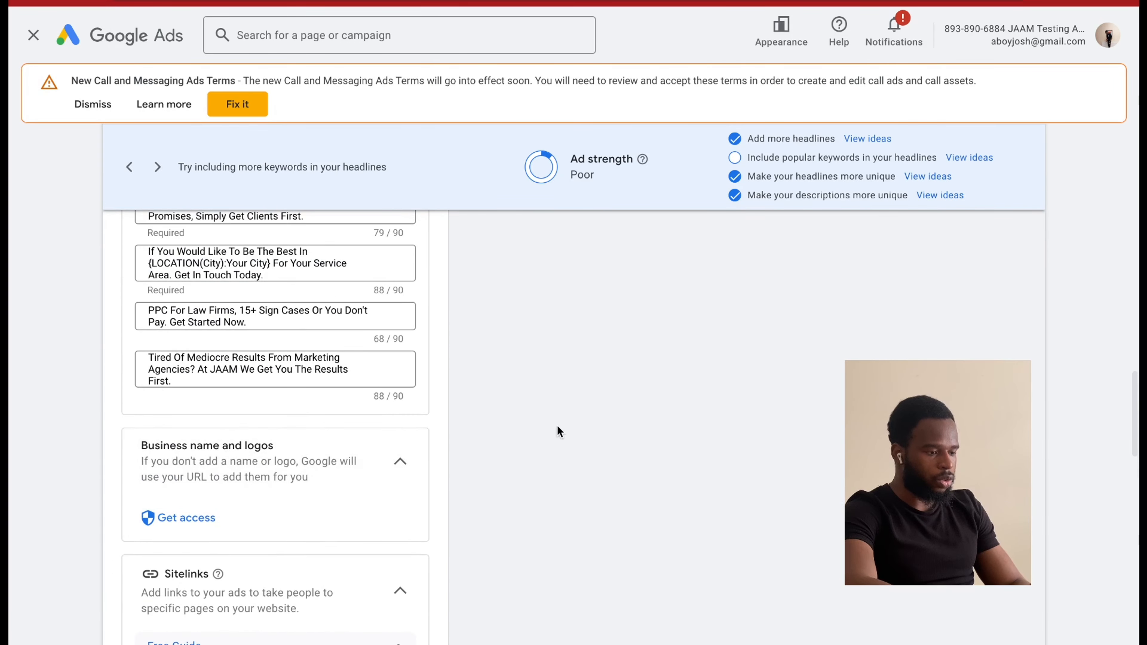
scroll(680, 433, up, 15)
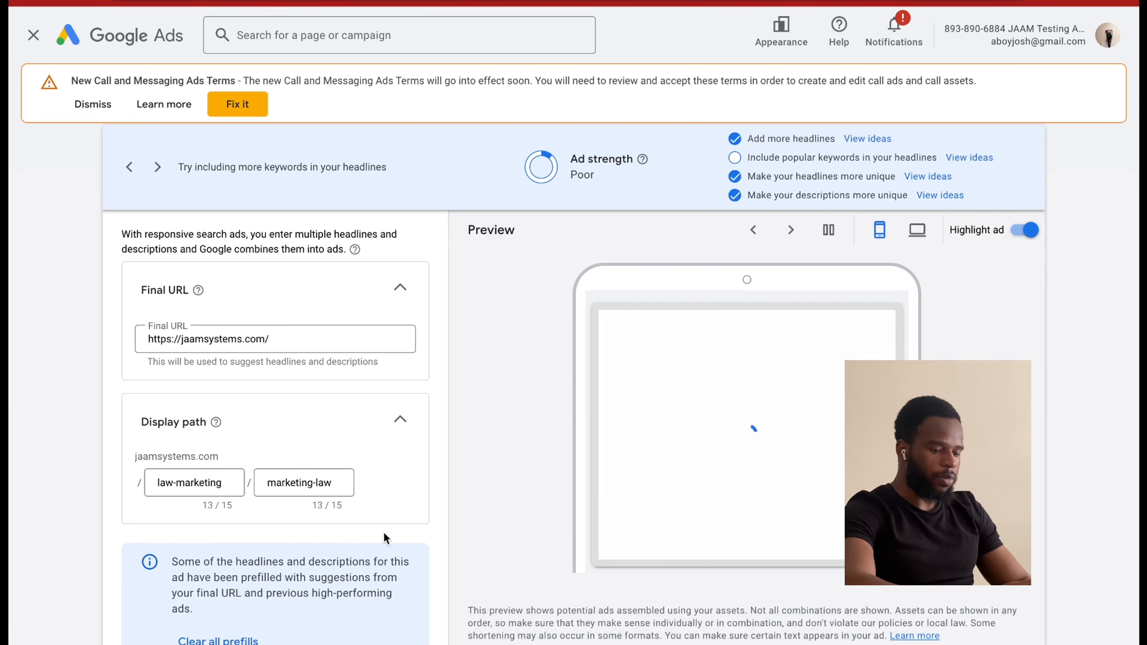
scroll(386, 538, down, 15)
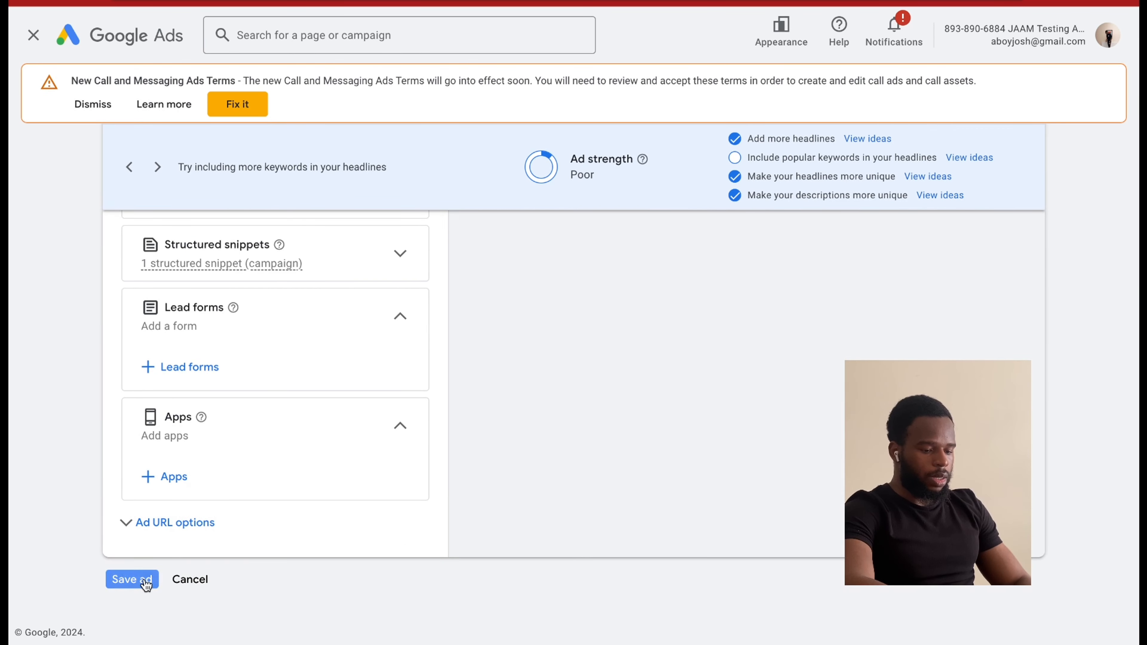
click(145, 583)
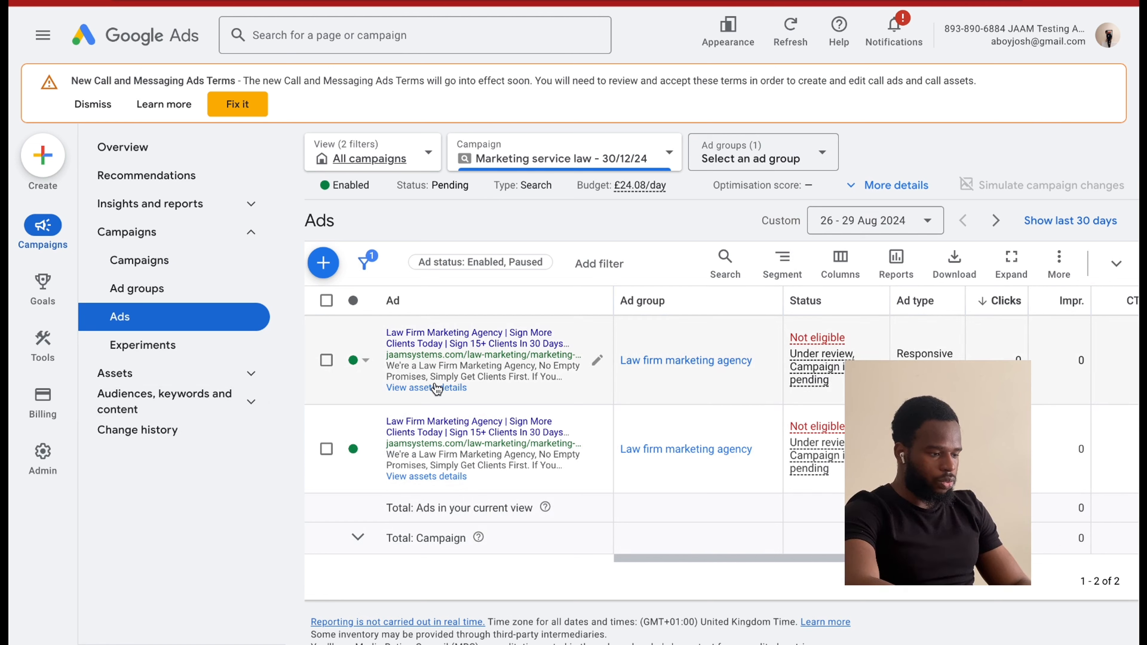
View the Marketing service law campaign's recommendations and the diagnostics in its overview.
mouse_move(820, 346)
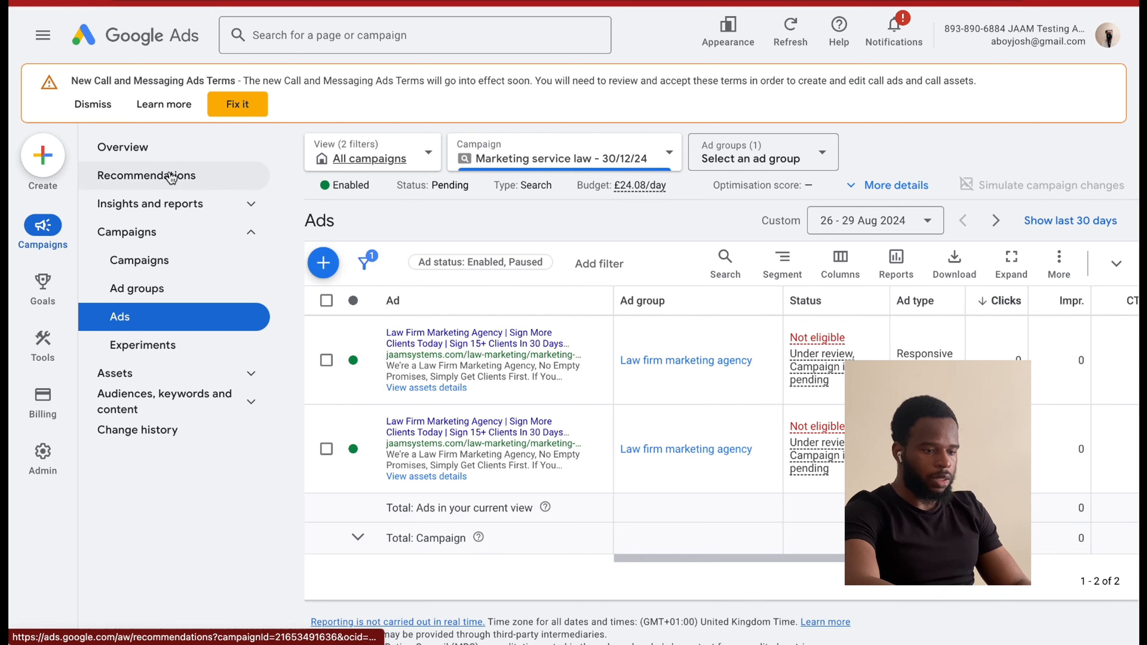
click(170, 177)
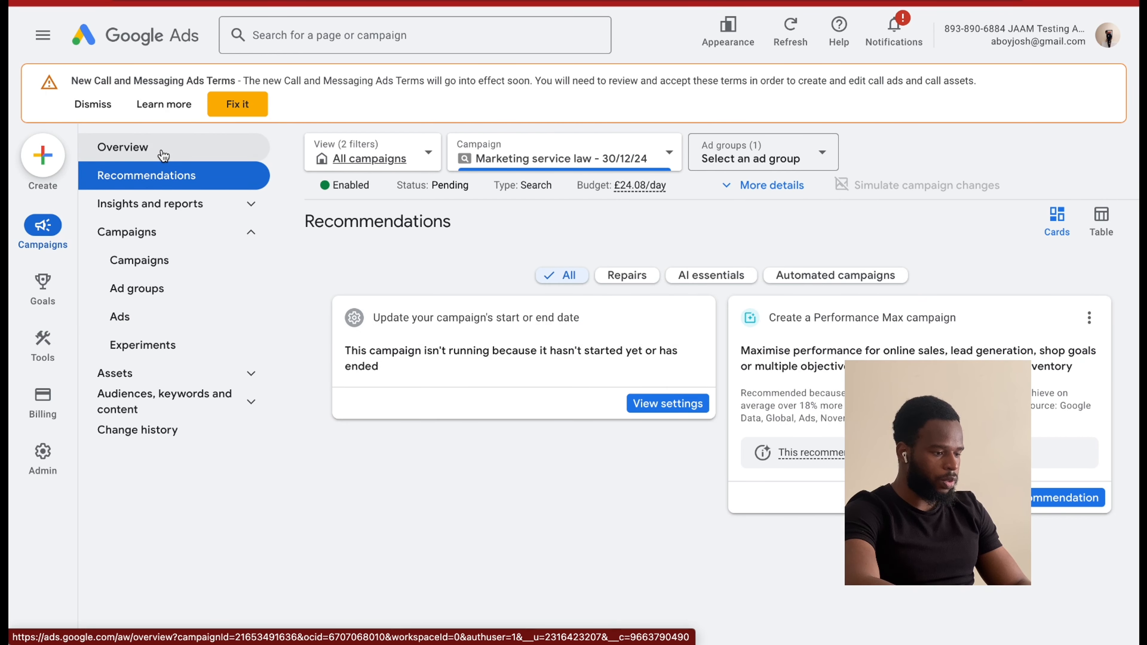
click(164, 155)
scroll(481, 458, down, 2)
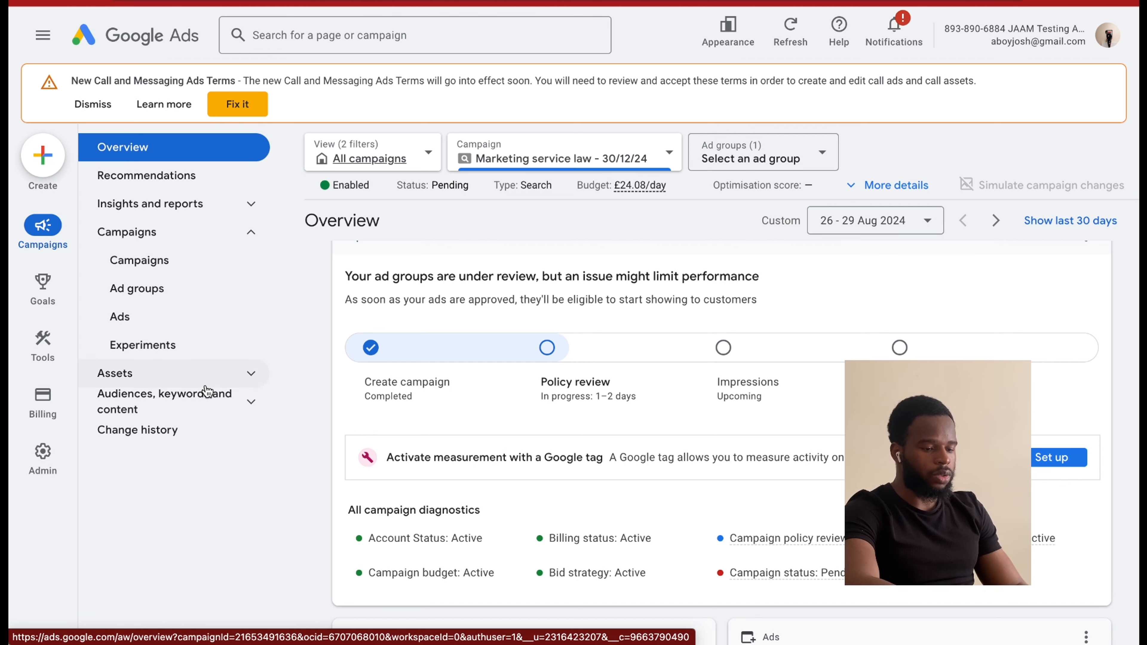
click(189, 206)
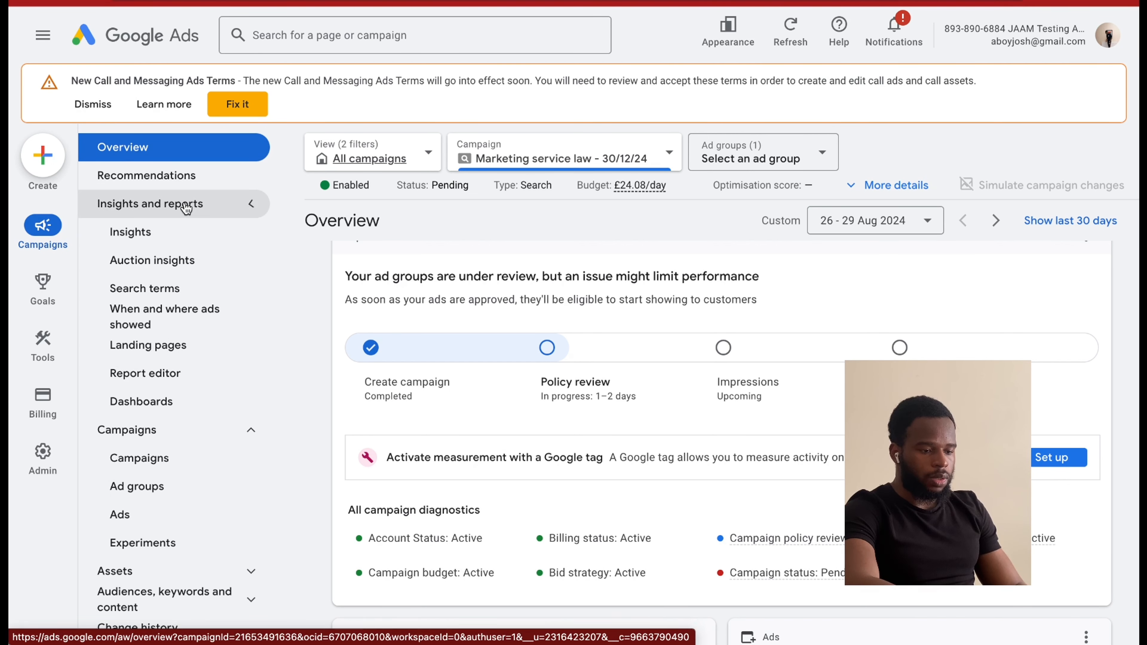
click(186, 208)
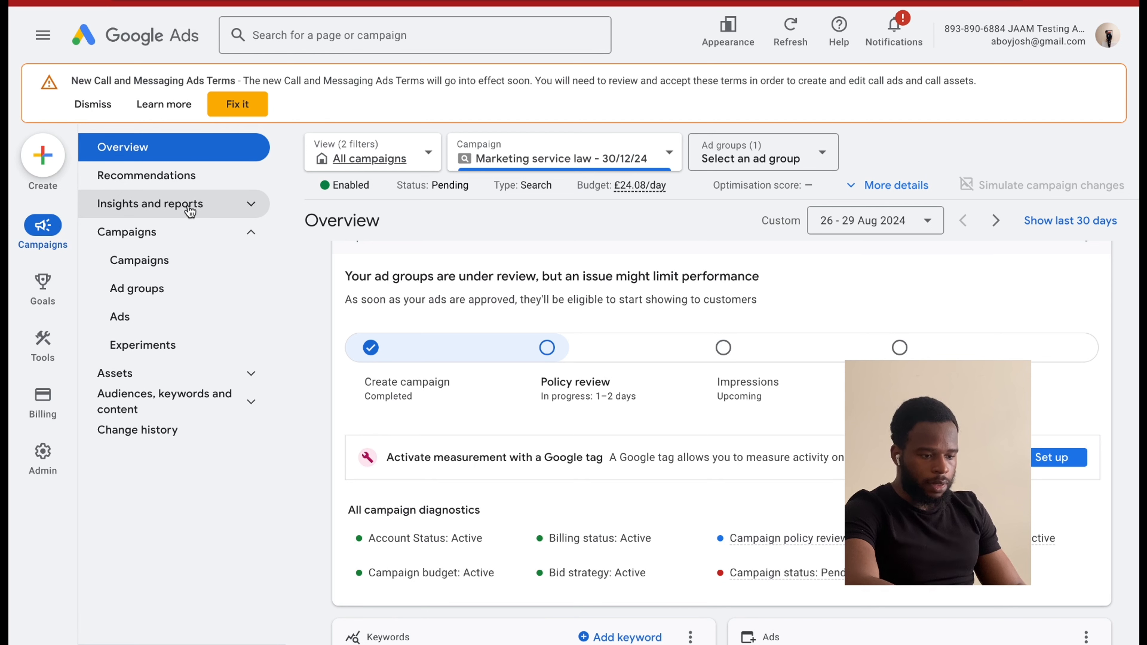
click(189, 236)
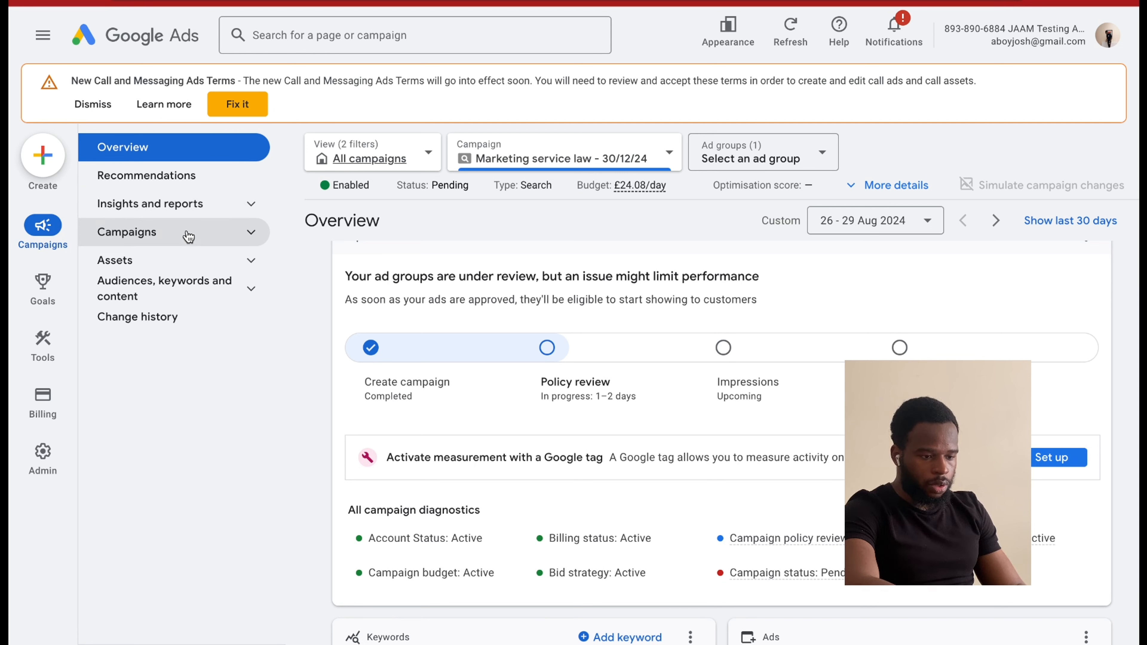
click(176, 295)
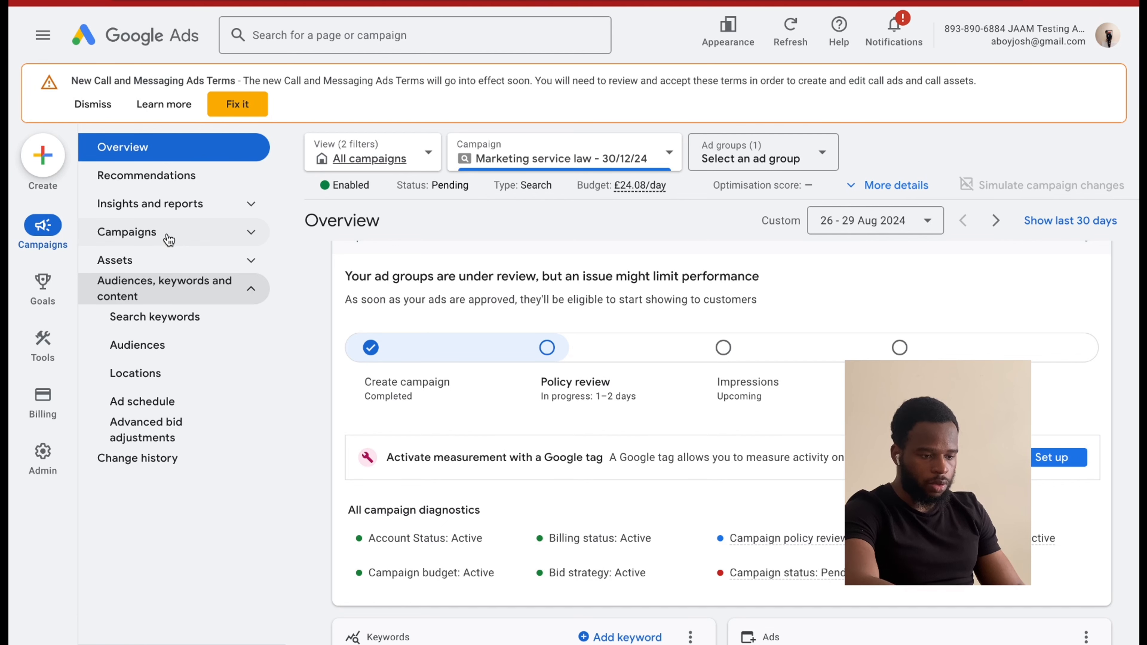
Search the pages for "where", open the report on where ads showed, and switch it to the devices view.
click(287, 33)
text(wheere)
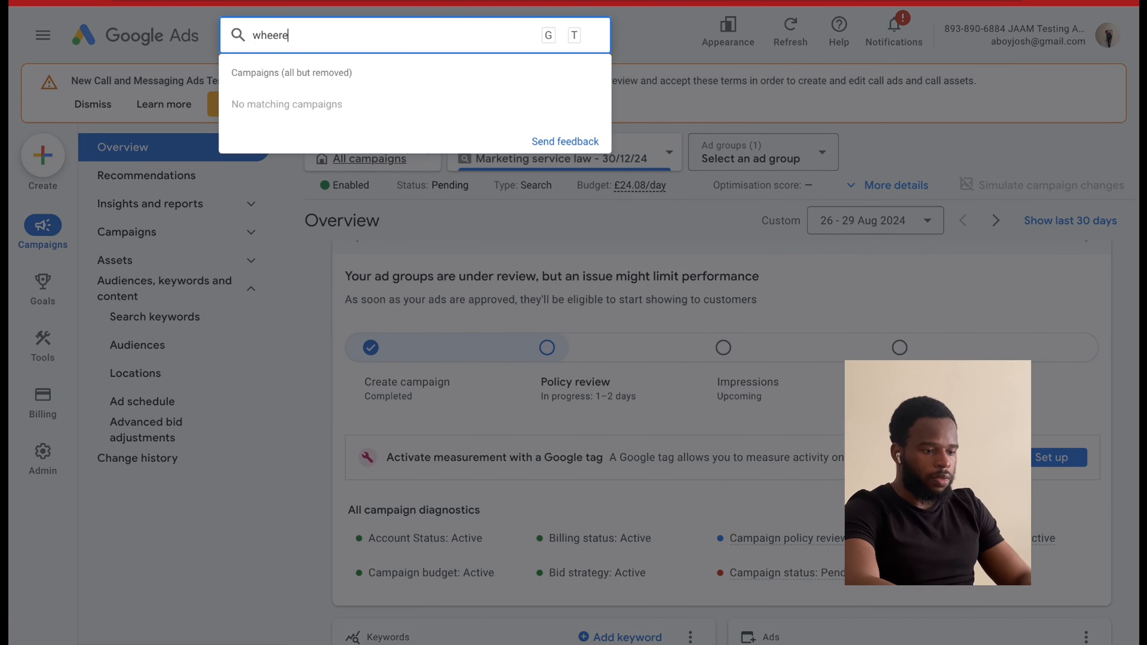
key(BackSpace)
key(BackSpace)
key(BackSpace)
text(re)
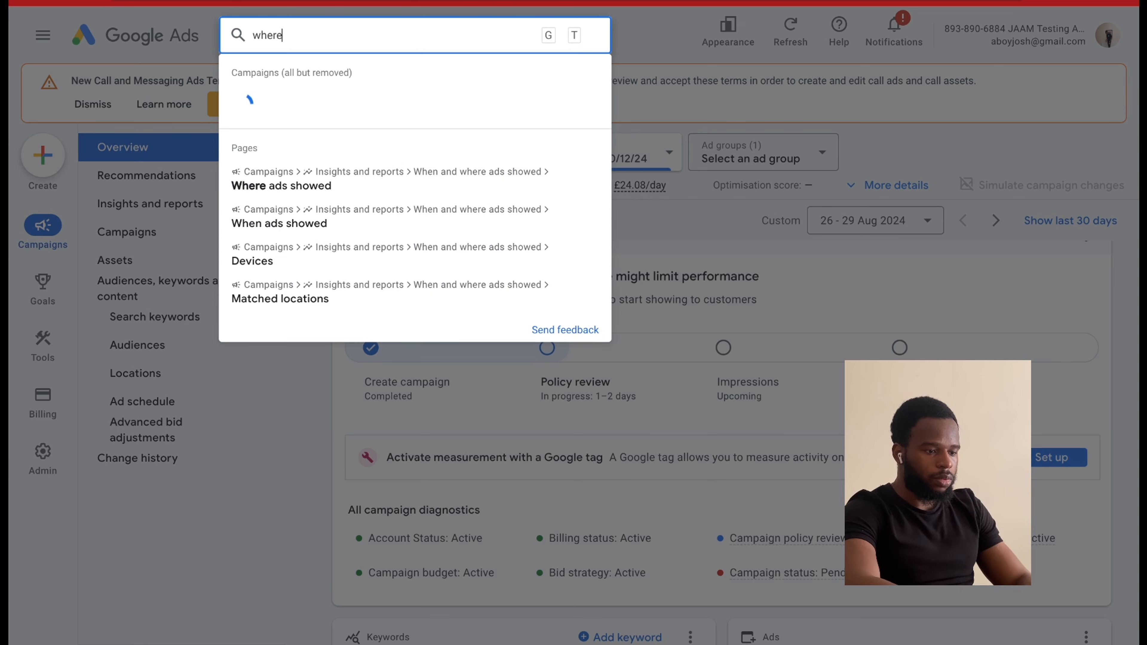
click(324, 184)
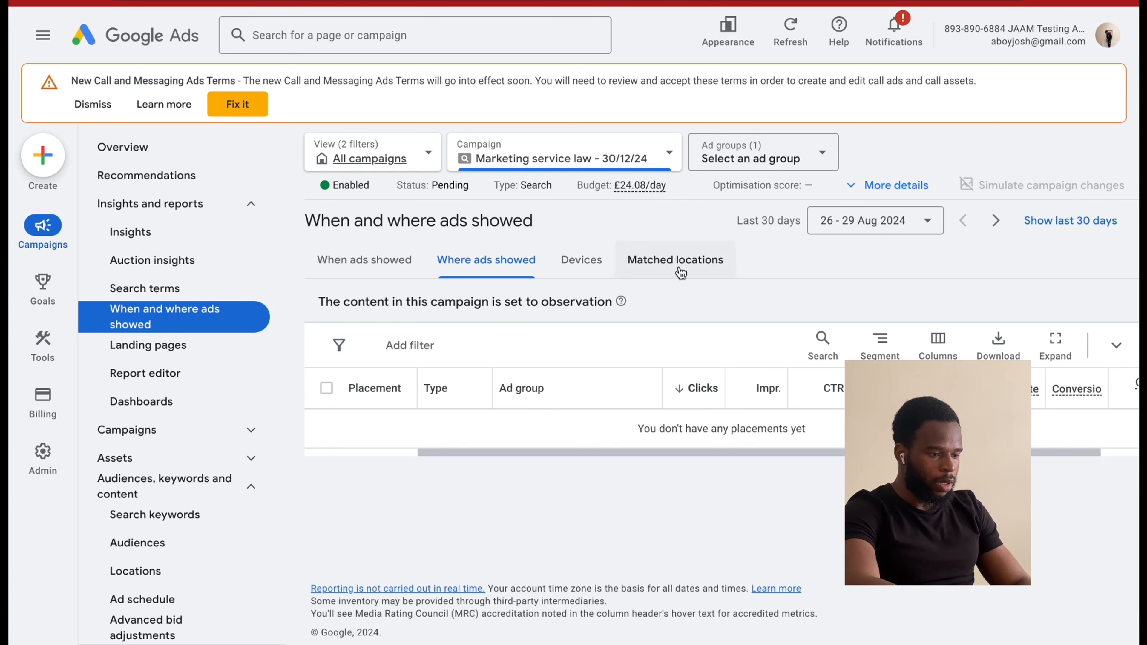
click(577, 266)
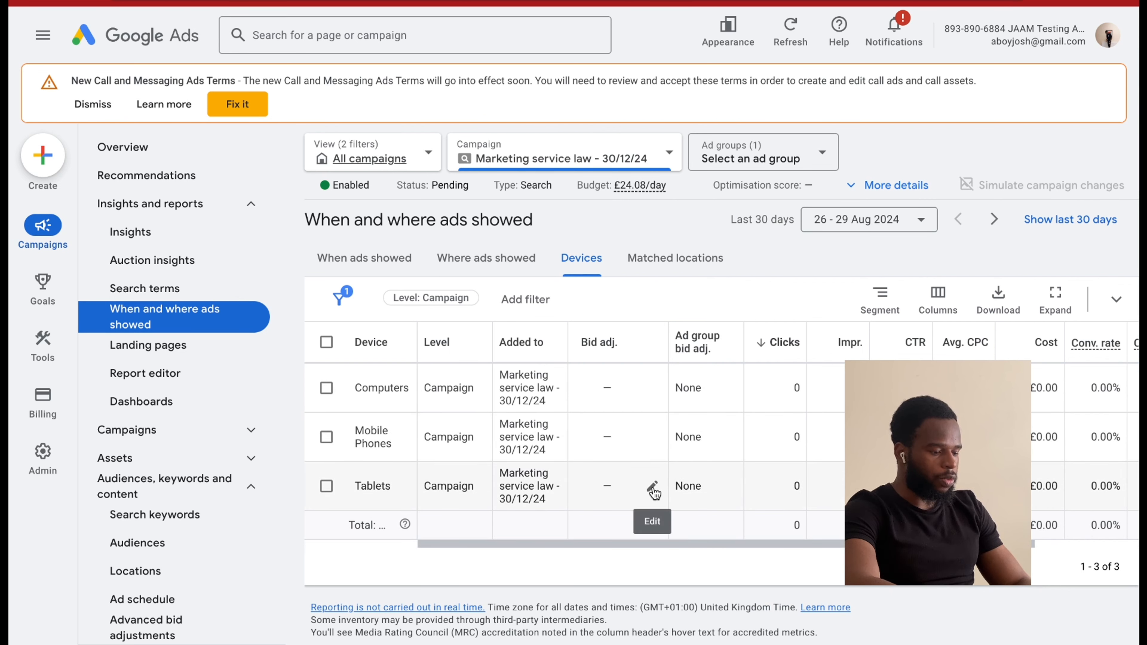
Set the campaign's bid adjustment for tablets to a 90% decrease and save it.
click(653, 490)
click(625, 524)
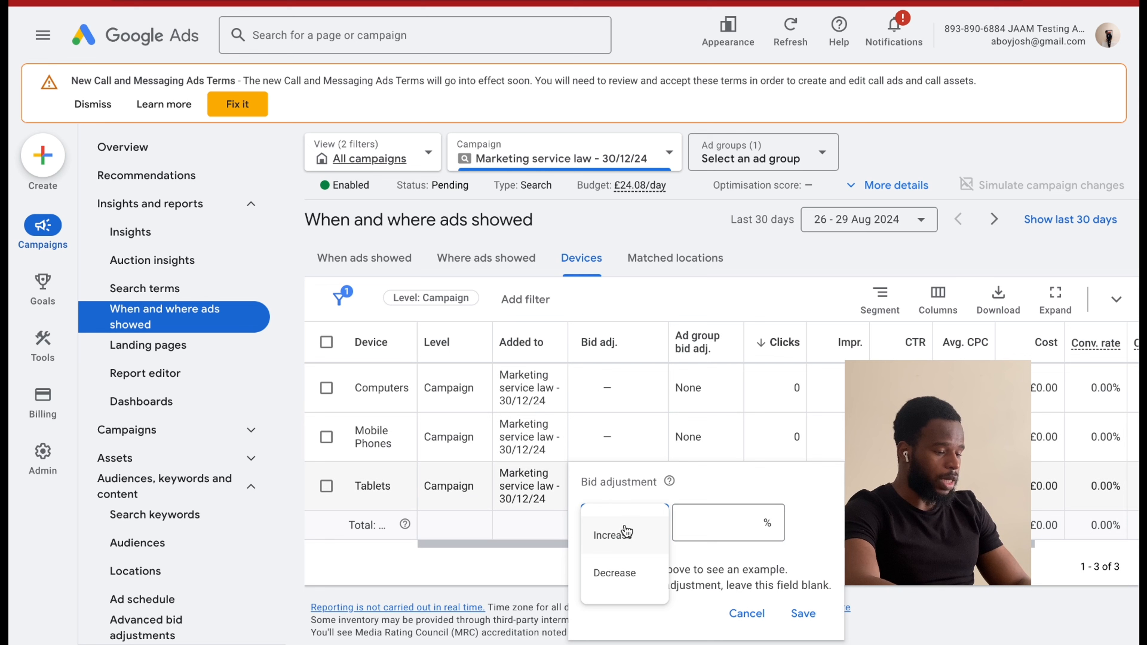
click(615, 573)
click(734, 516)
text(90)
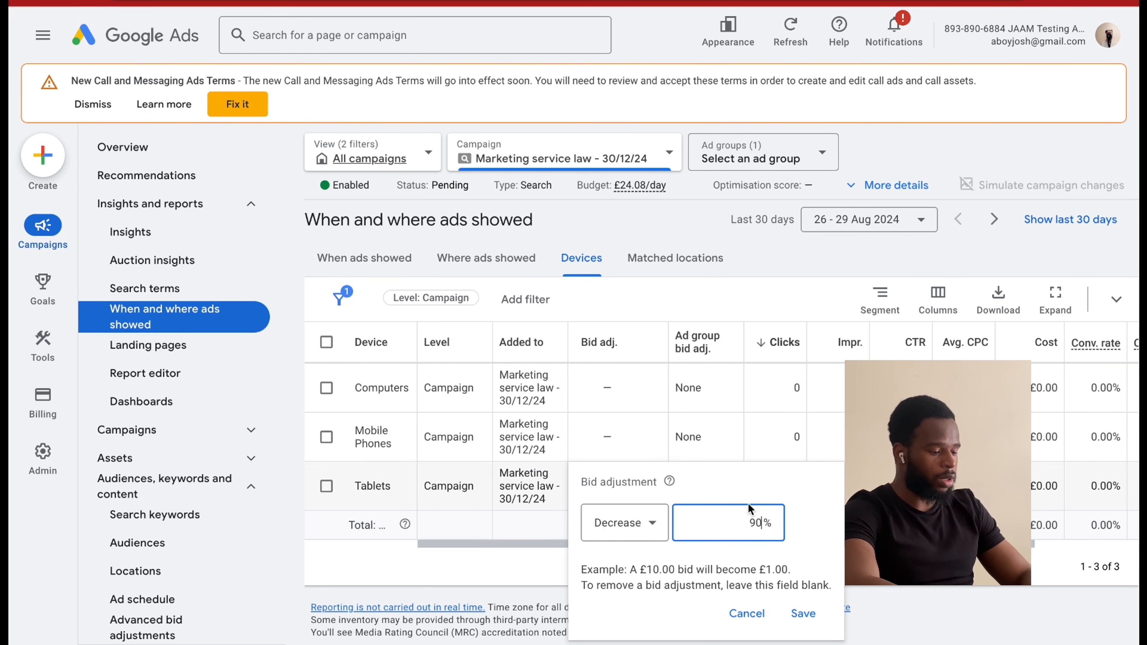
click(803, 615)
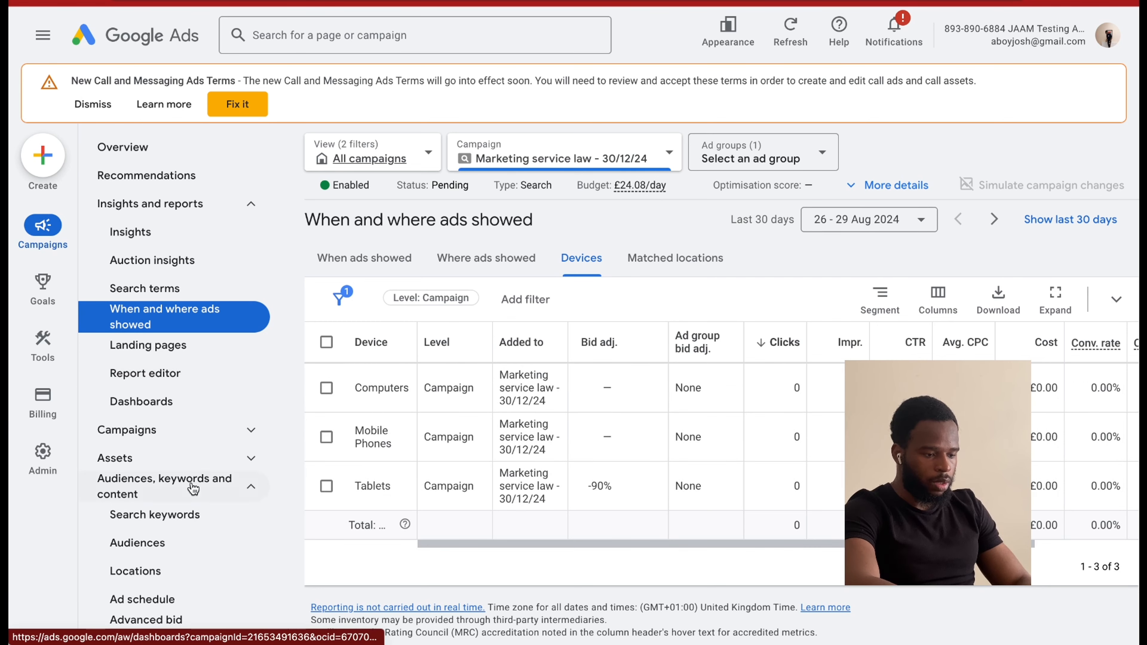
scroll(194, 485, down, 1)
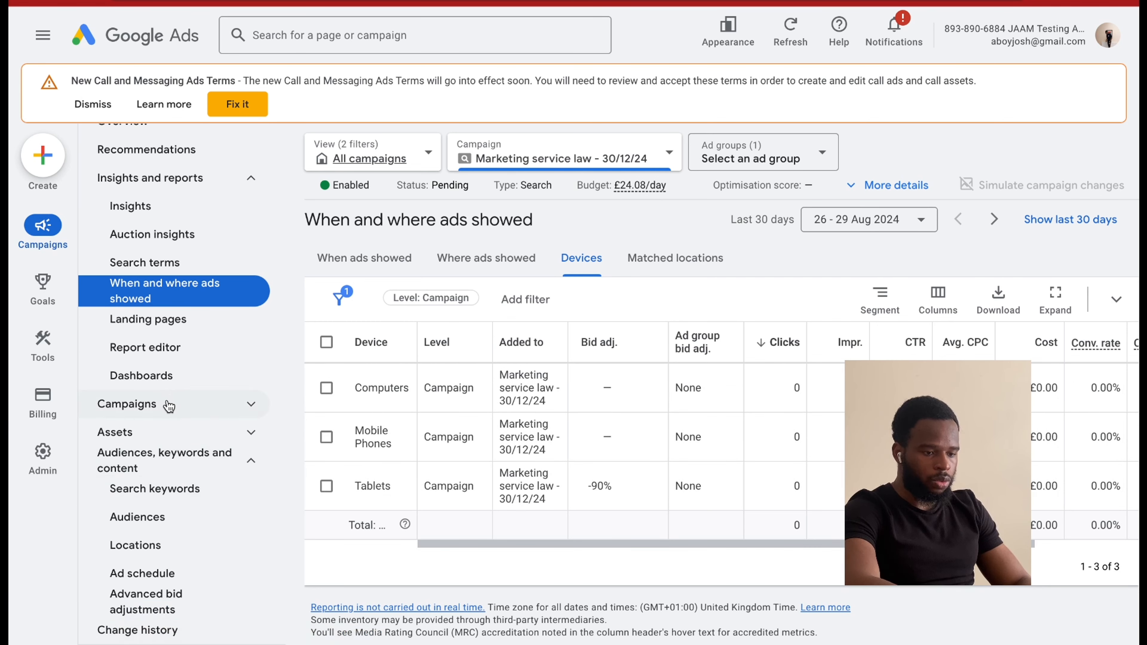
scroll(170, 403, up, 1)
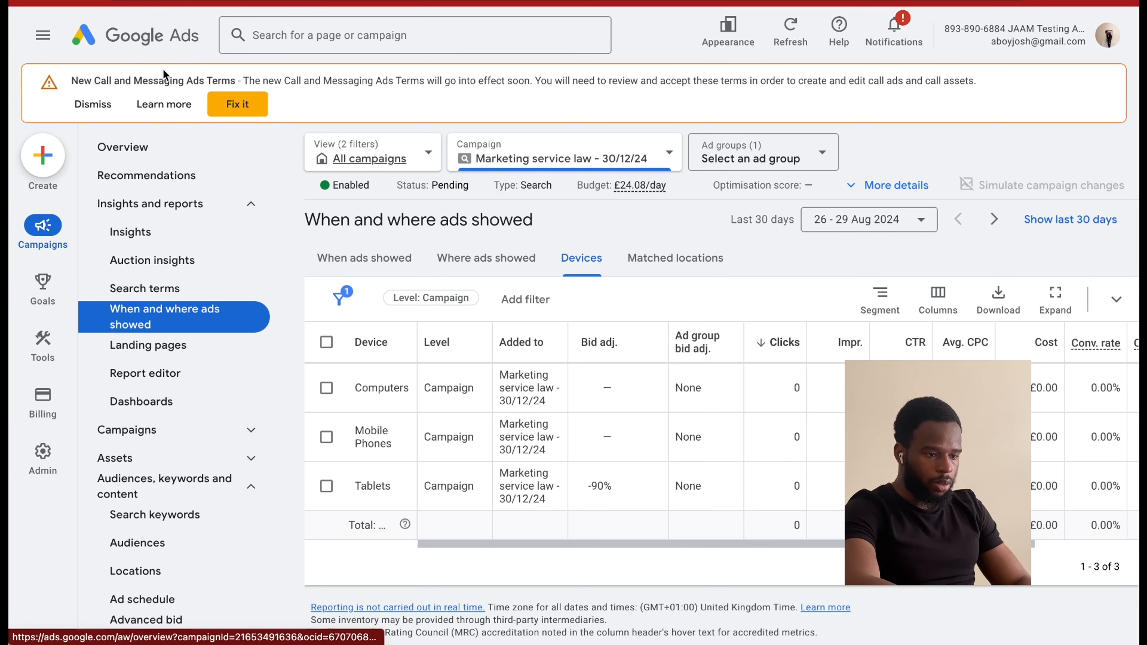
click(137, 158)
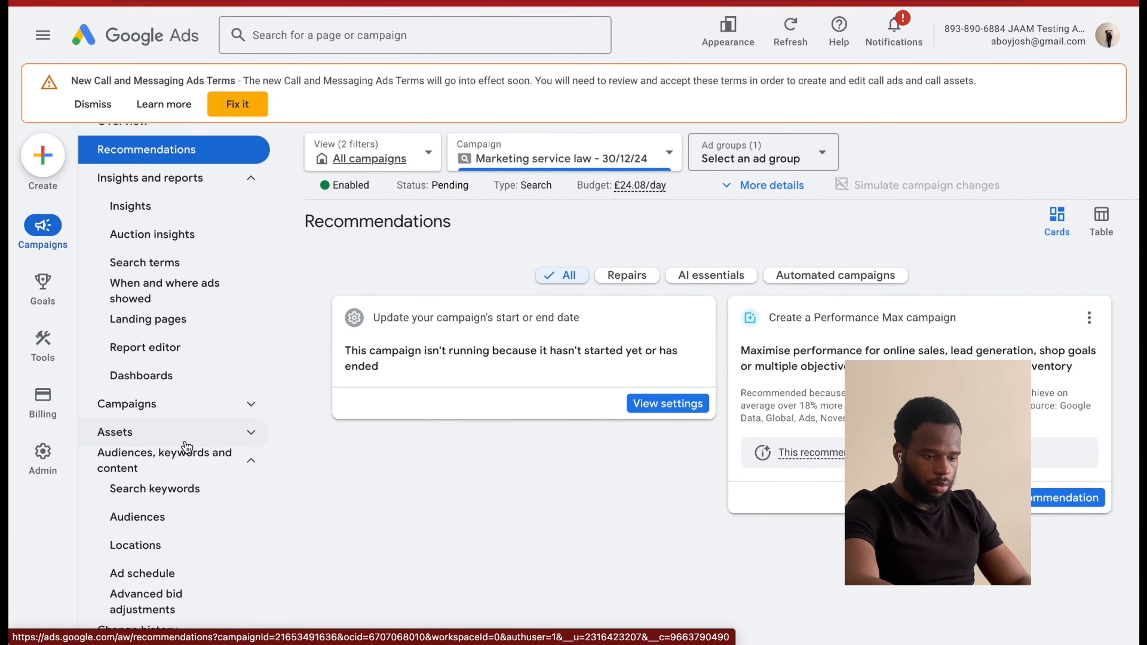
click(193, 458)
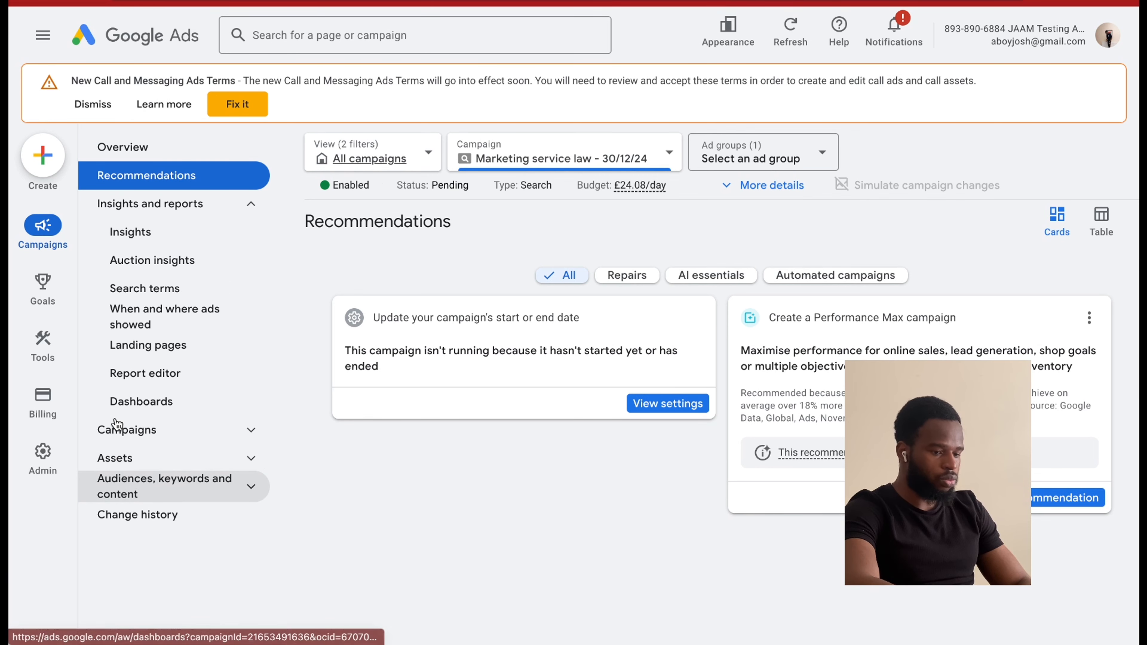
click(131, 441)
Search the pages for "sett" and open the campaign settings to examine the budget, bidding and date options.
click(312, 34)
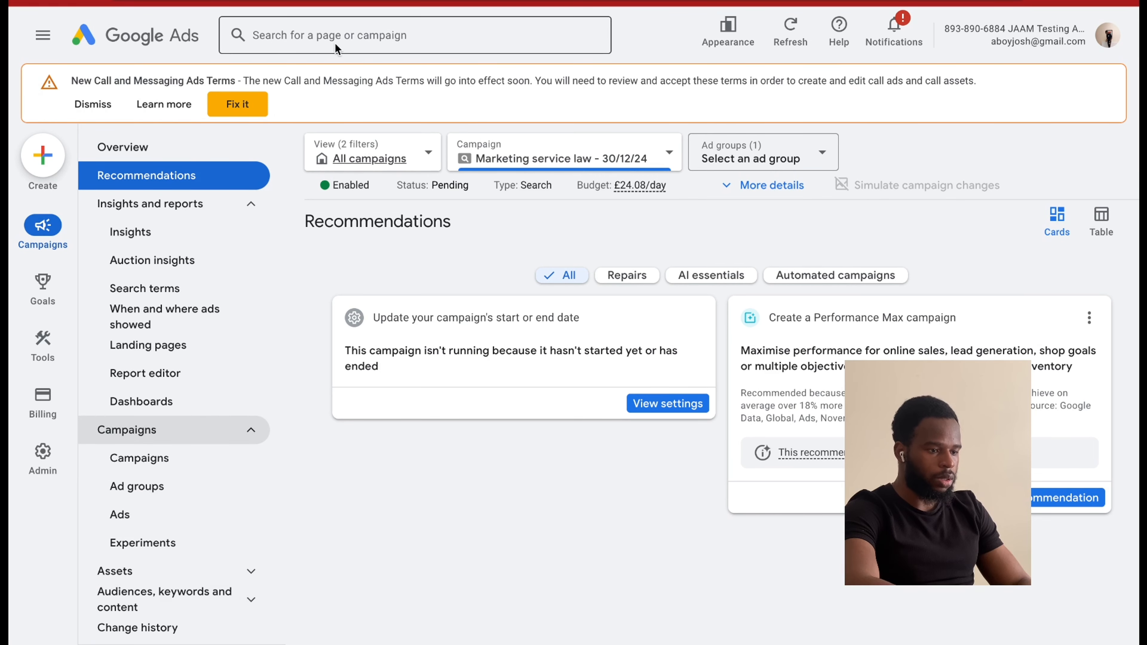
text(sett)
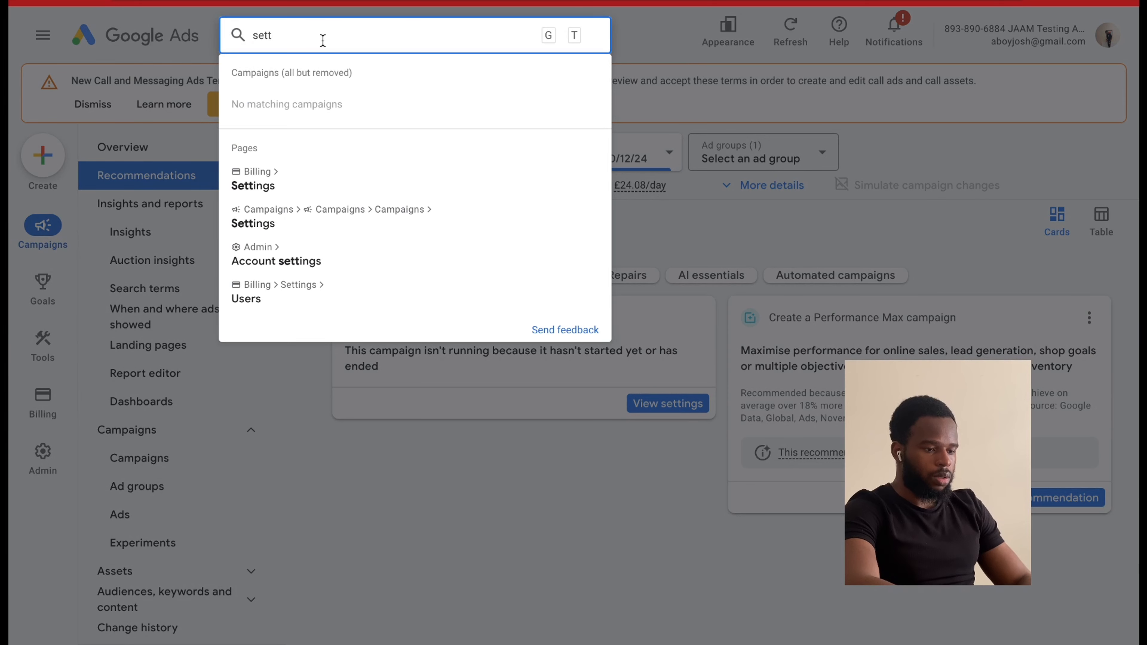
click(312, 219)
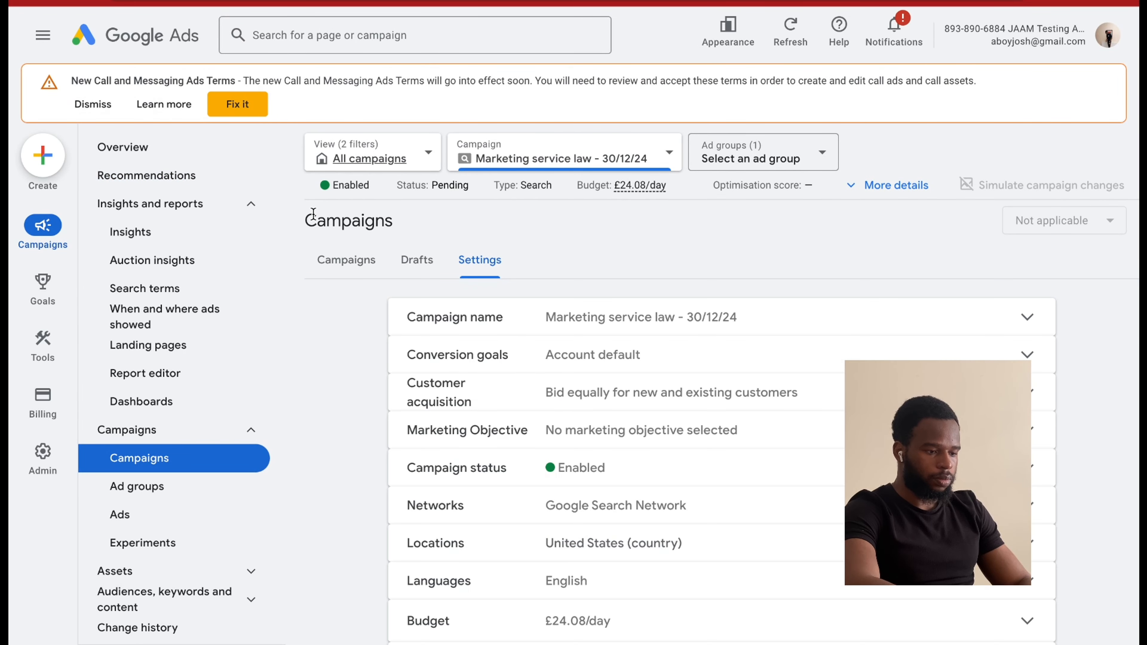
scroll(720, 488, down, 5)
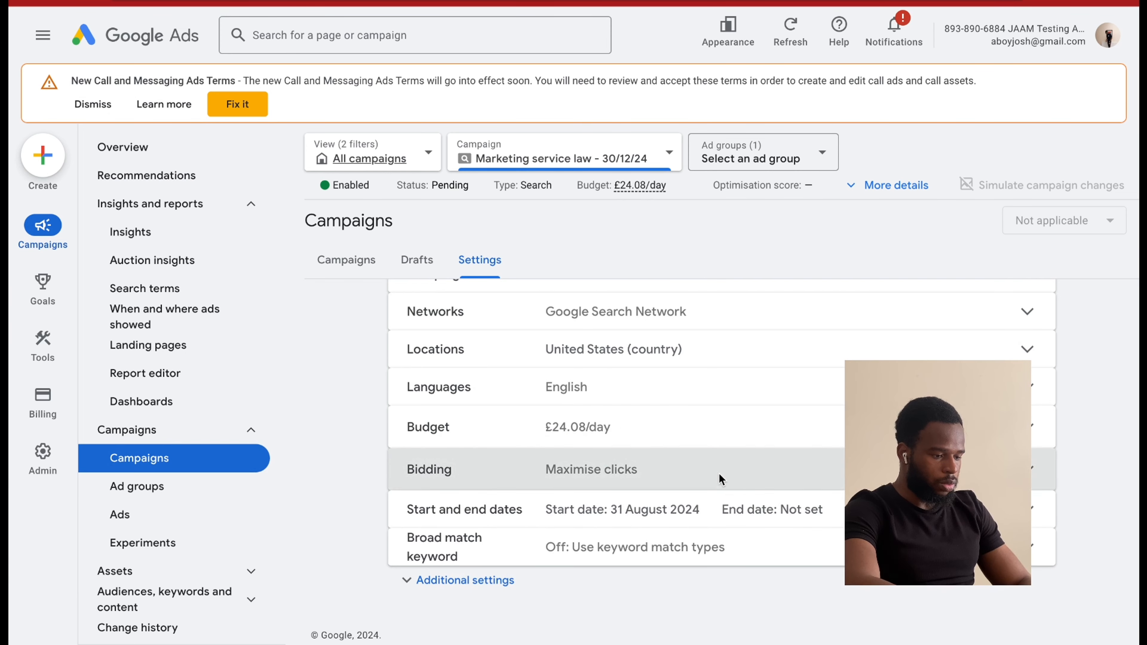
click(721, 480)
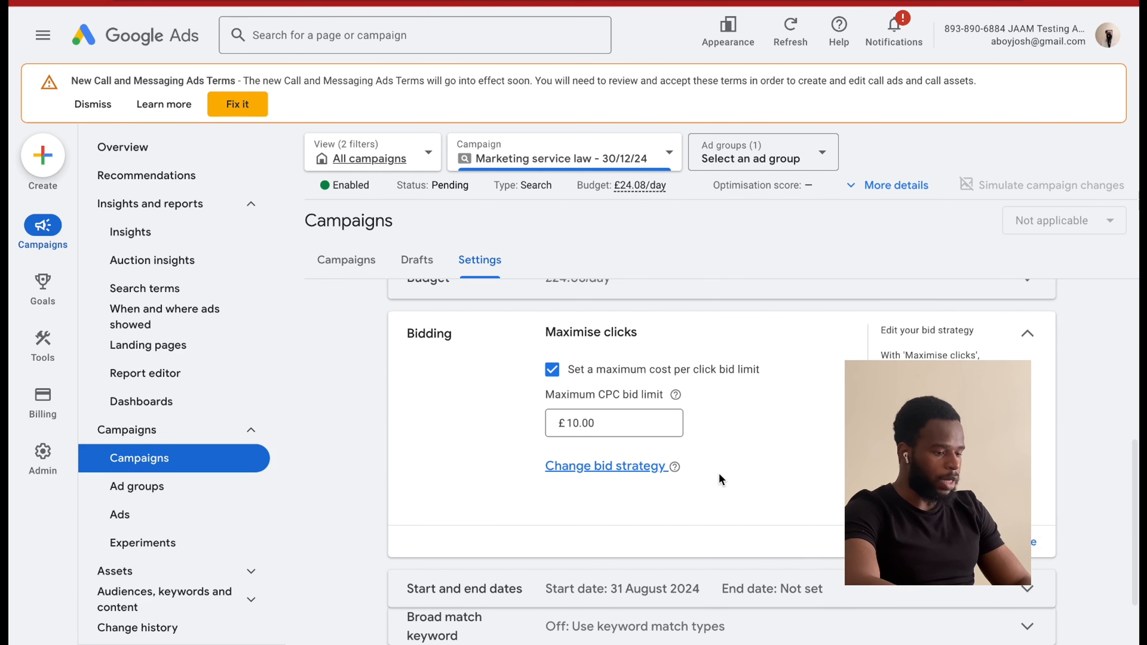
click(595, 468)
scroll(651, 501, down, 4)
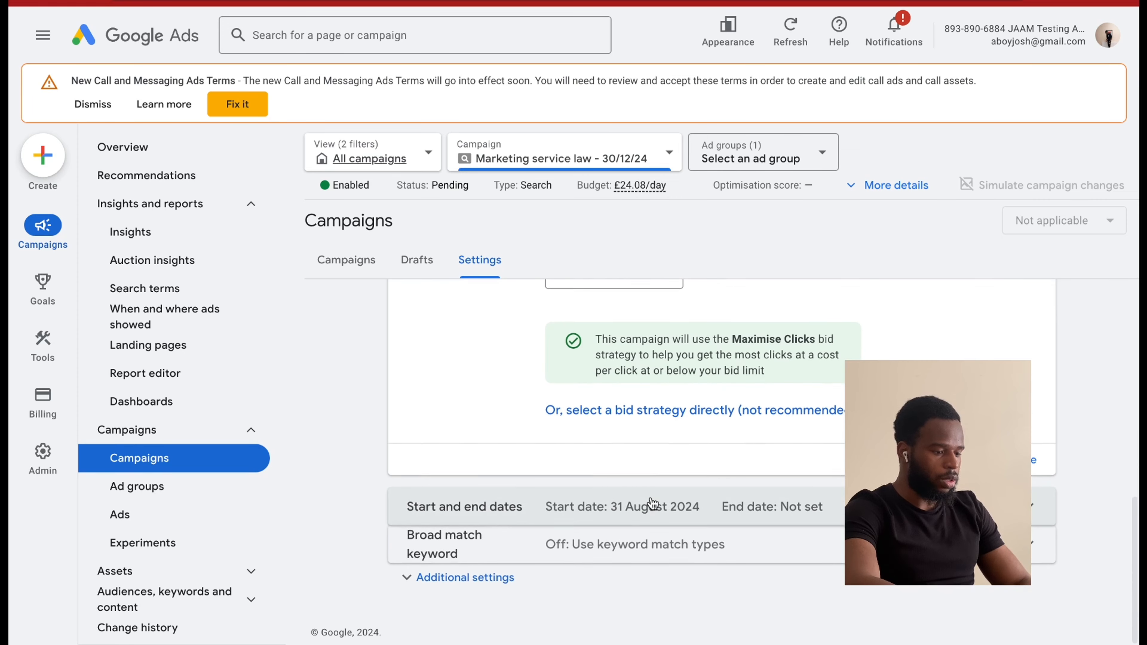
scroll(651, 501, up, 2)
scroll(651, 499, up, 1)
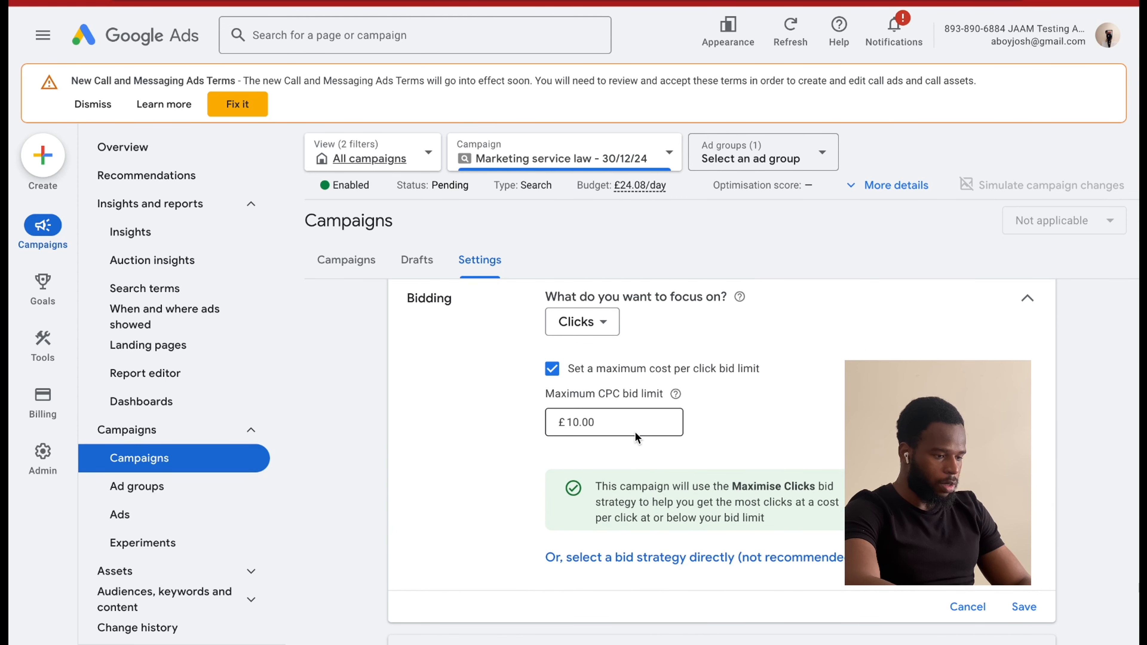
click(598, 323)
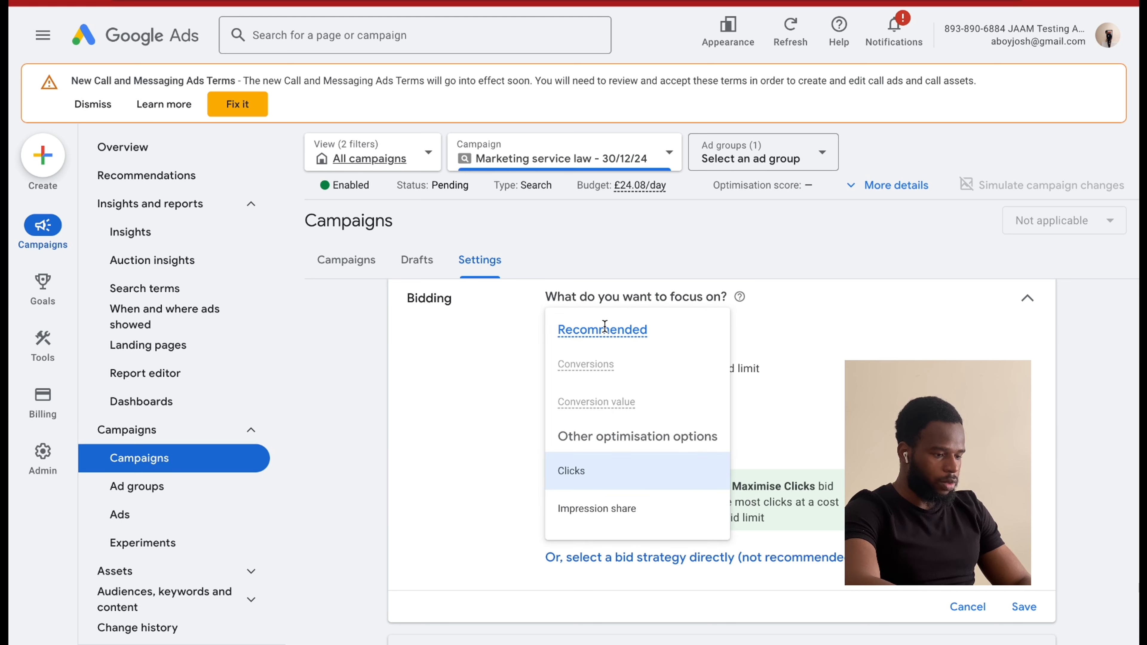
click(982, 627)
click(967, 607)
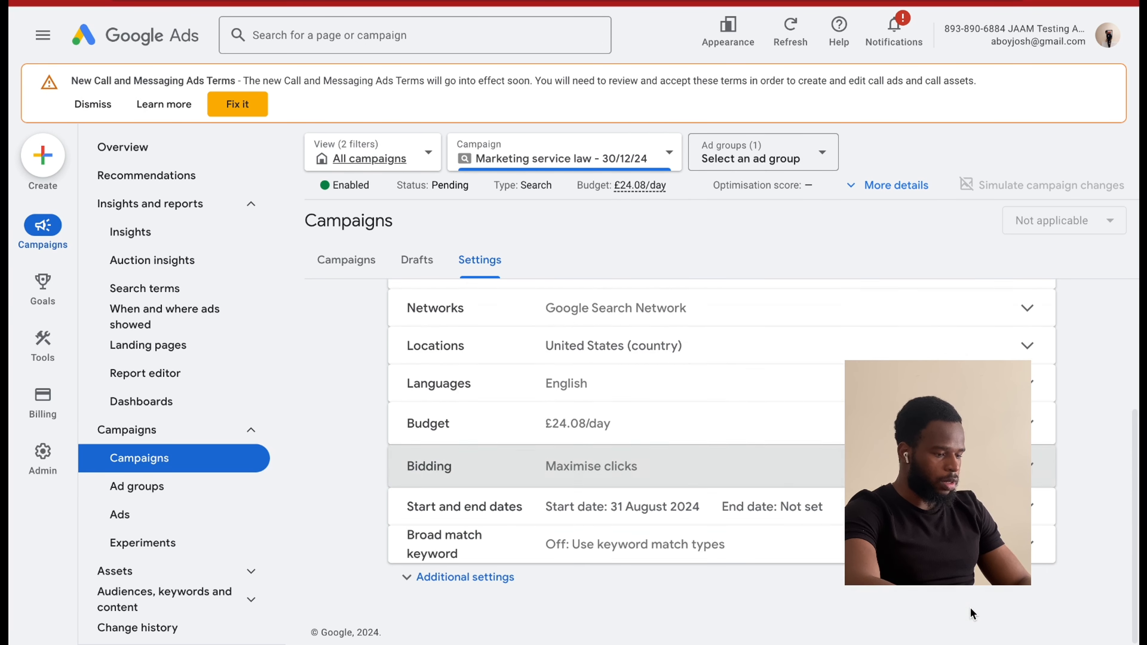
Change the campaign's bid strategy to Manual CPC by selecting a bid strategy directly, and save it.
click(605, 468)
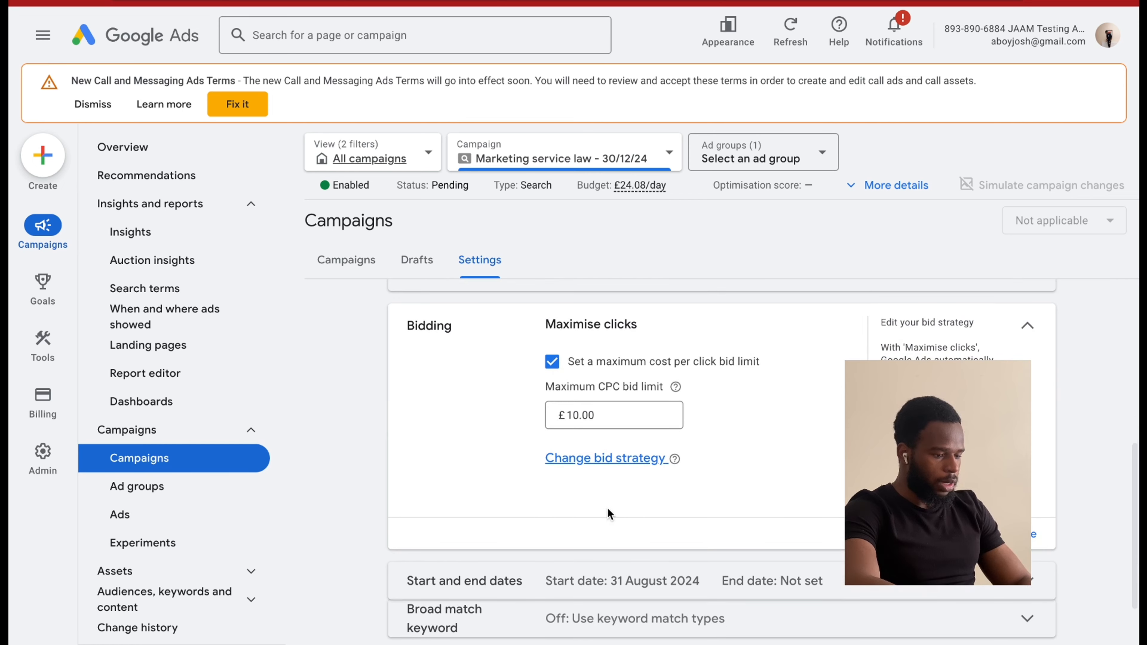
click(599, 459)
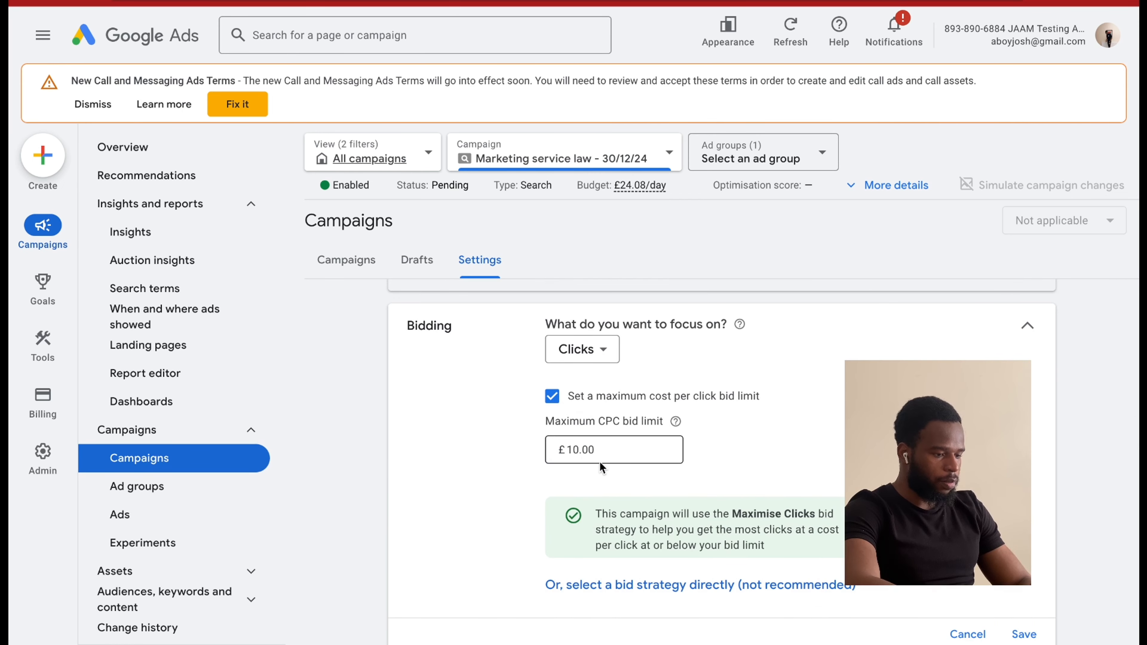
scroll(600, 461, down, 2)
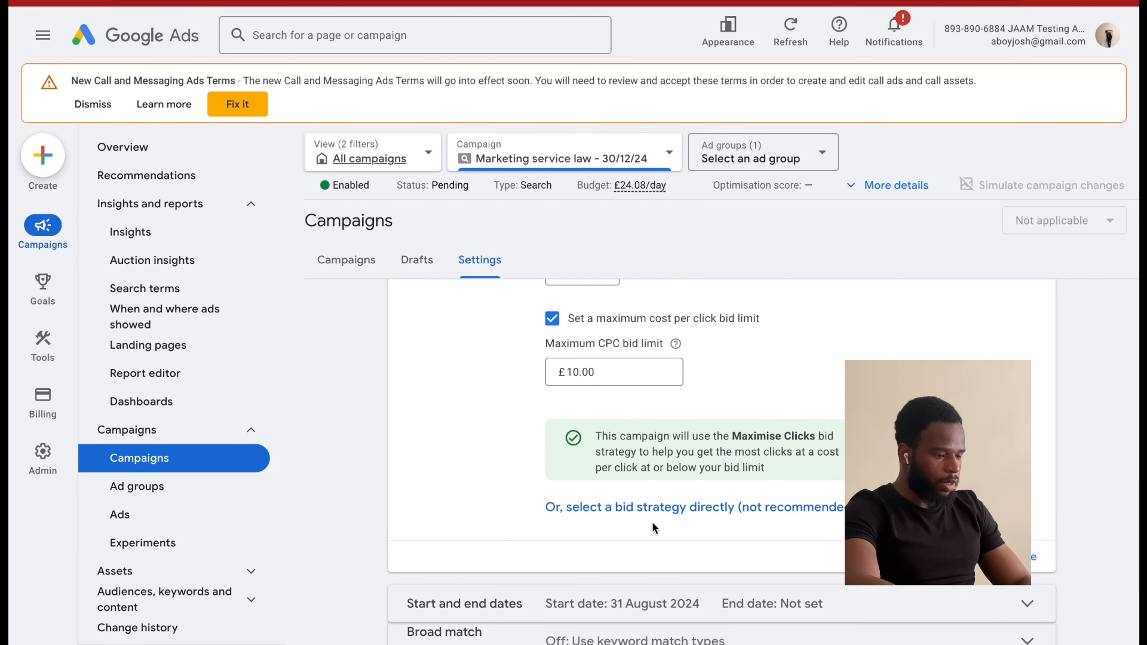
click(625, 515)
scroll(630, 445, up, 3)
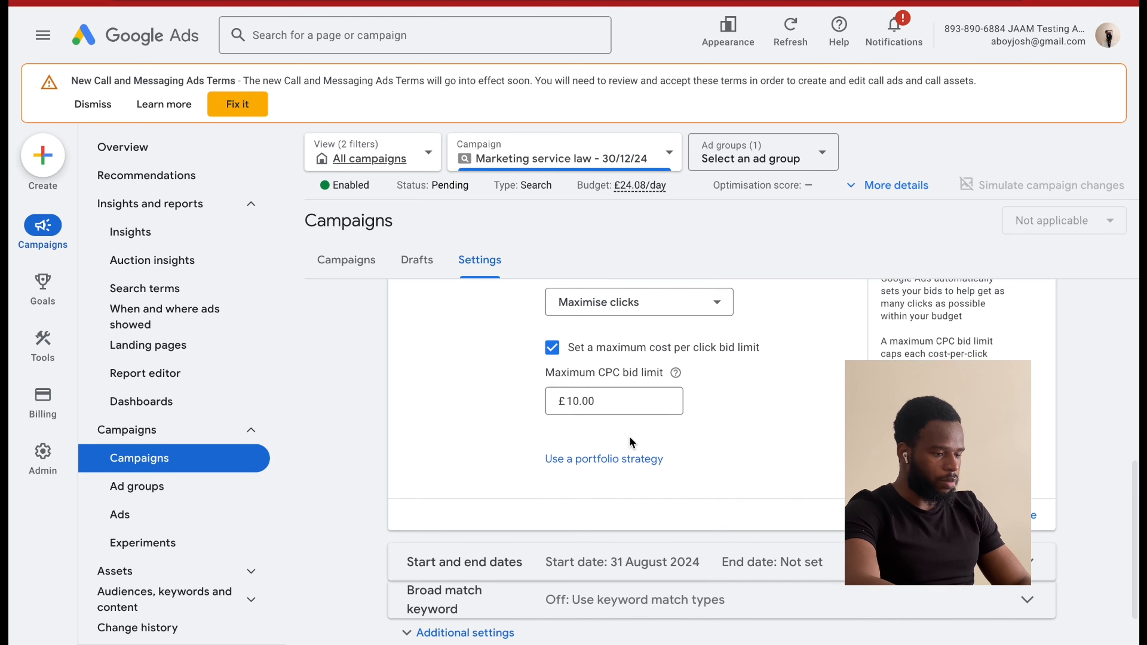
click(633, 352)
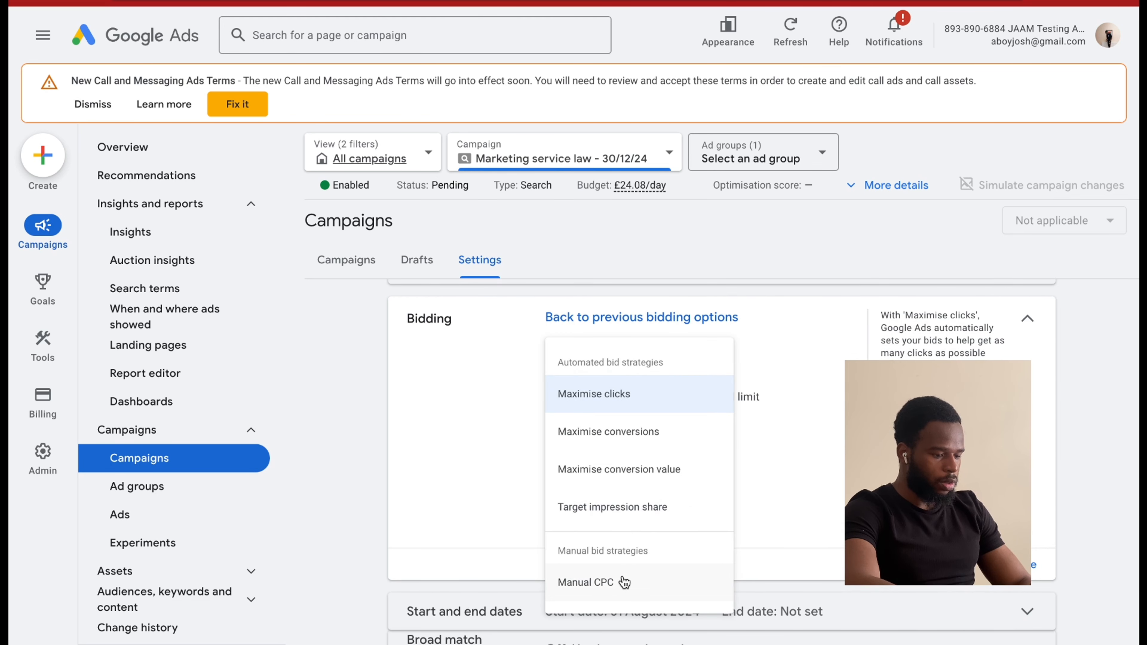
click(613, 585)
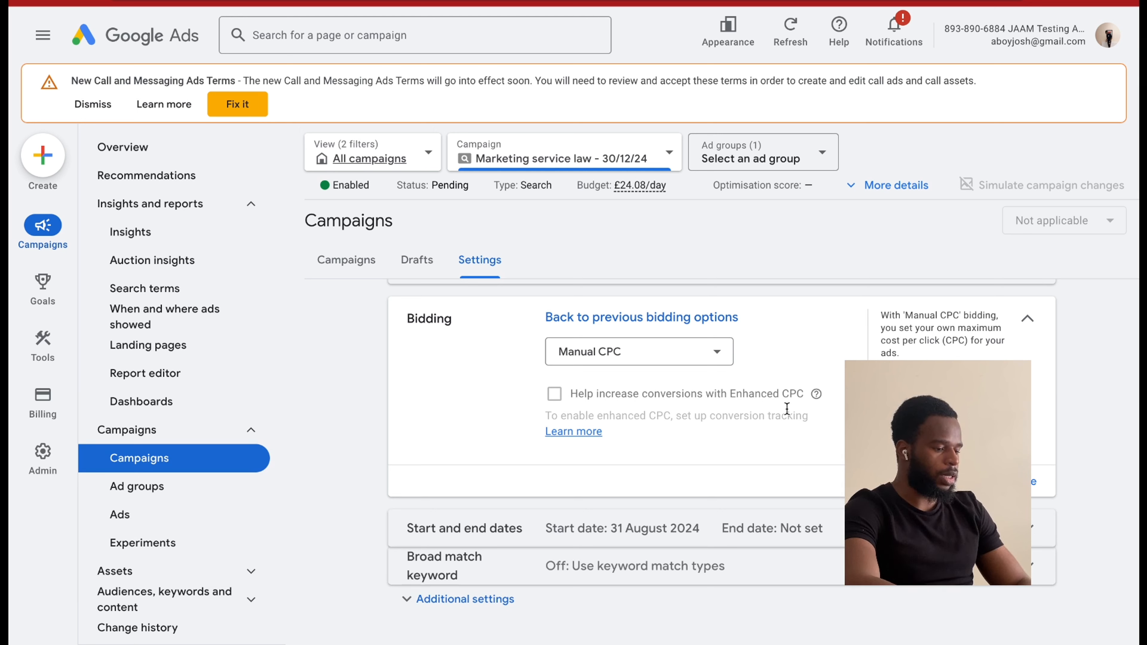
click(1034, 492)
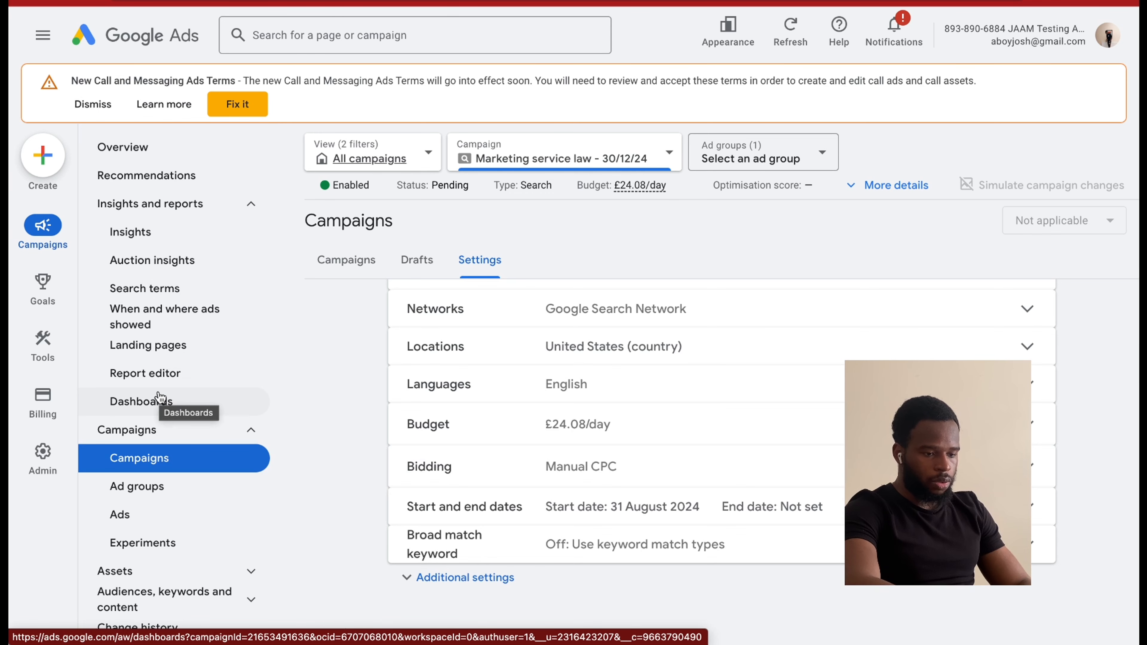
Open the campaign's search keywords, look through the table's columns, and reload the page to bring up the Max. CPC column.
click(162, 598)
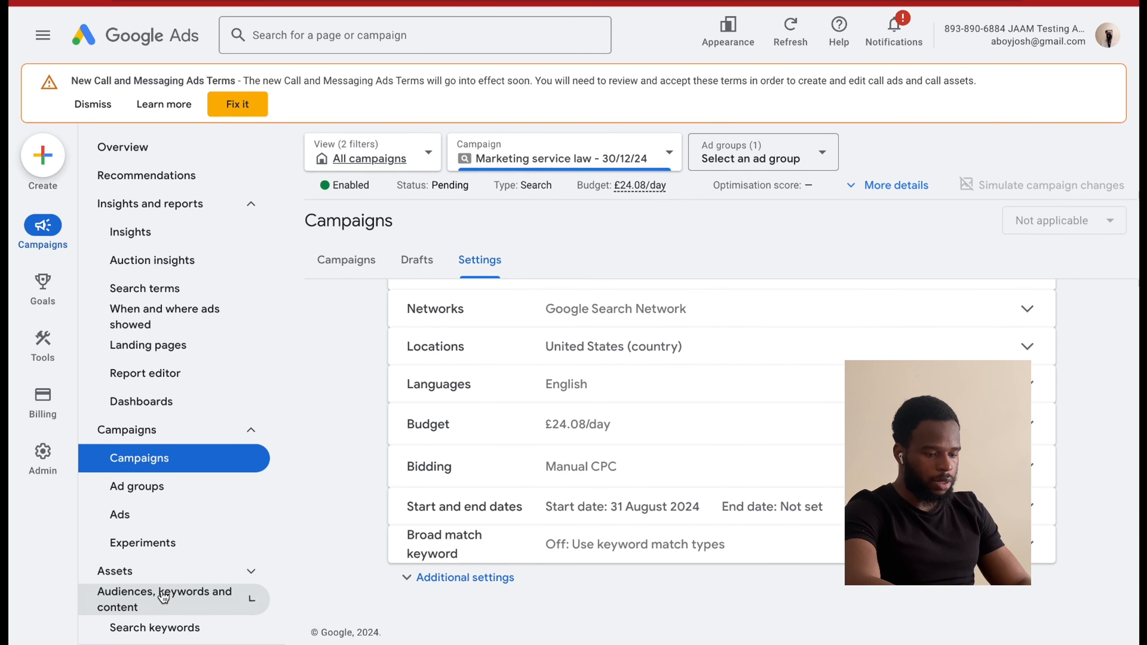
click(154, 486)
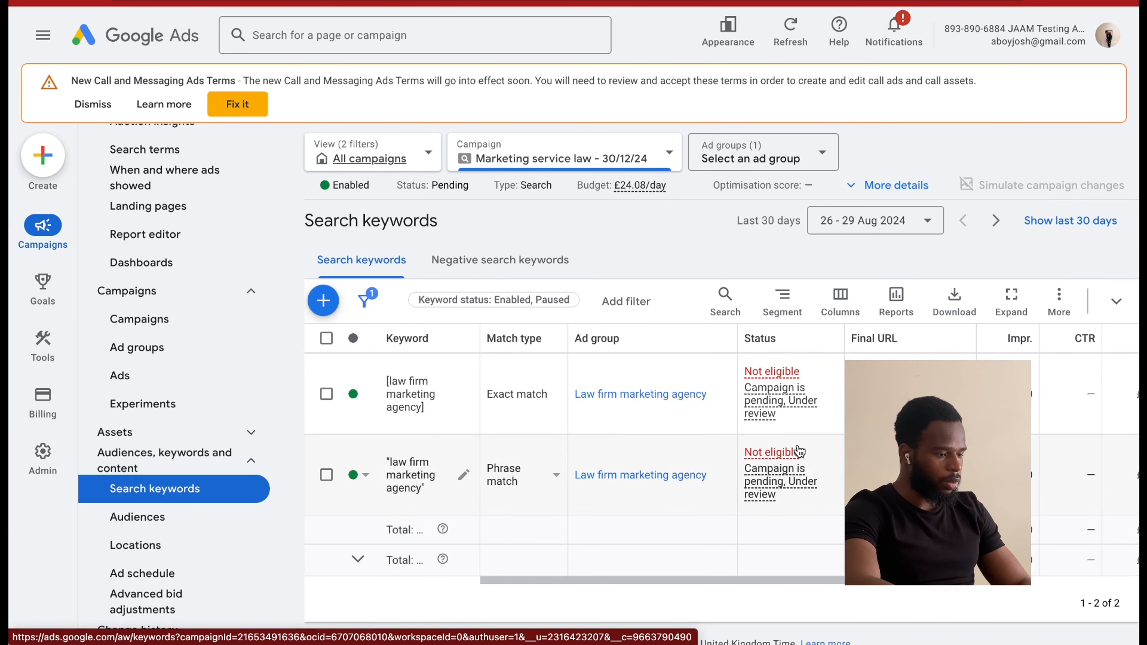
scroll(745, 420, right, 2)
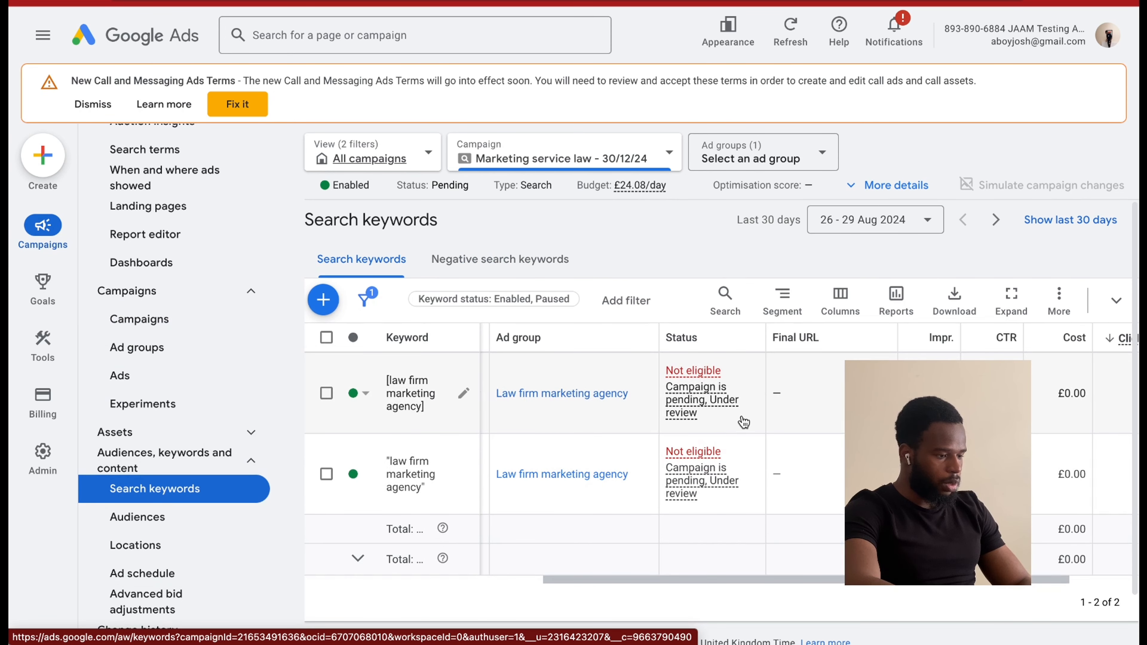
scroll(762, 427, right, 2)
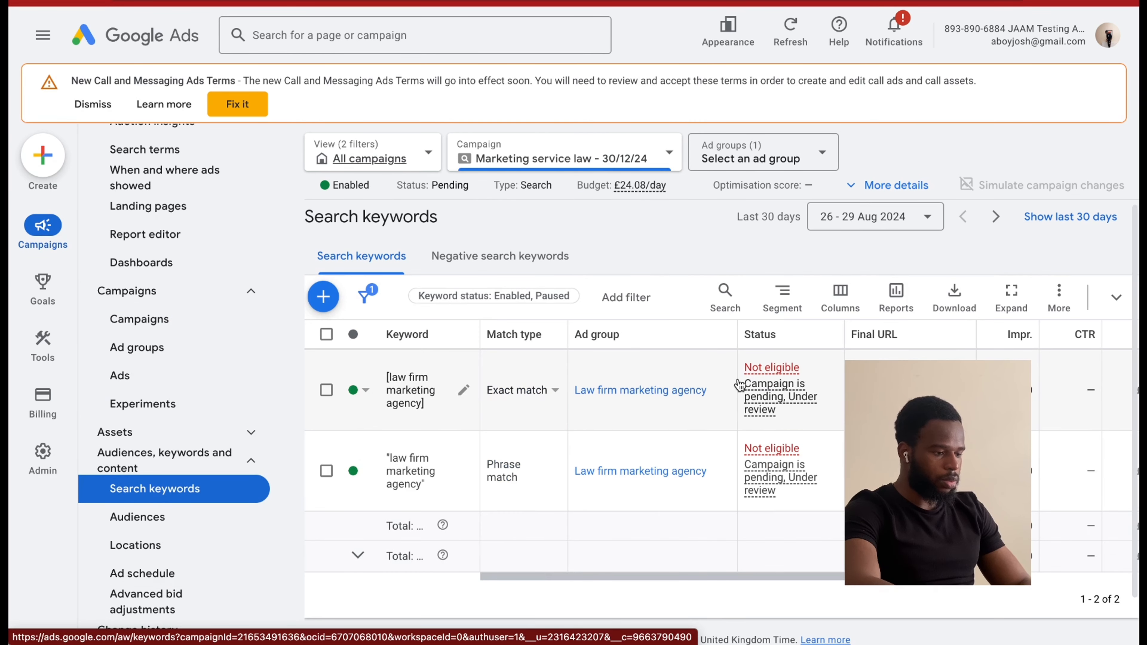
scroll(738, 384, left, 4)
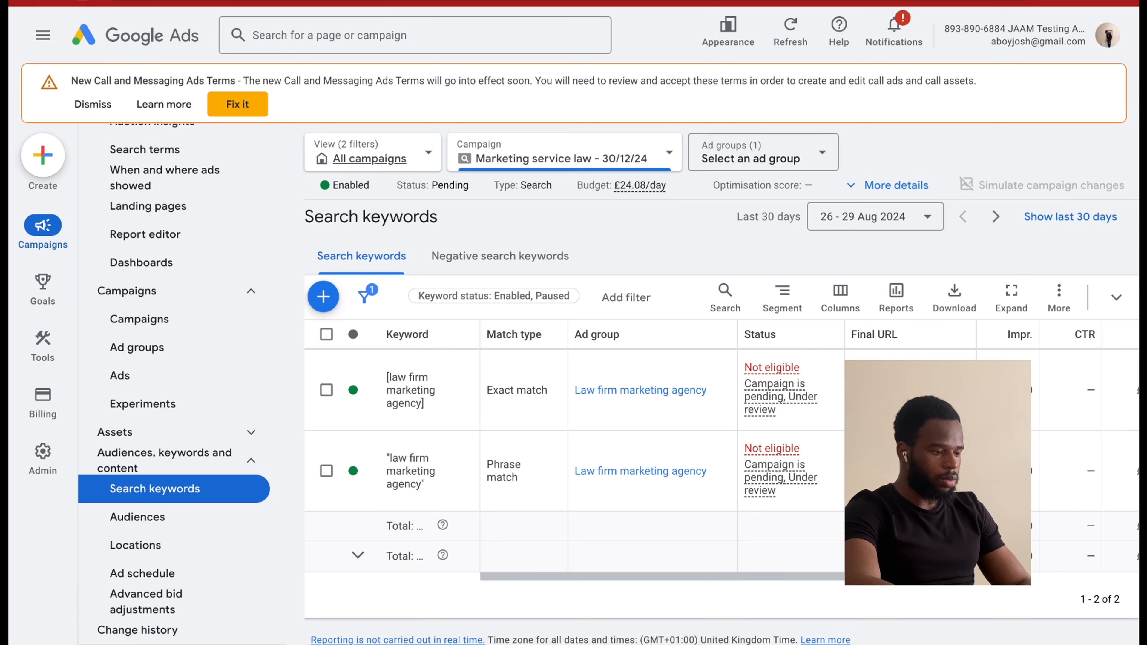
click(82, 1)
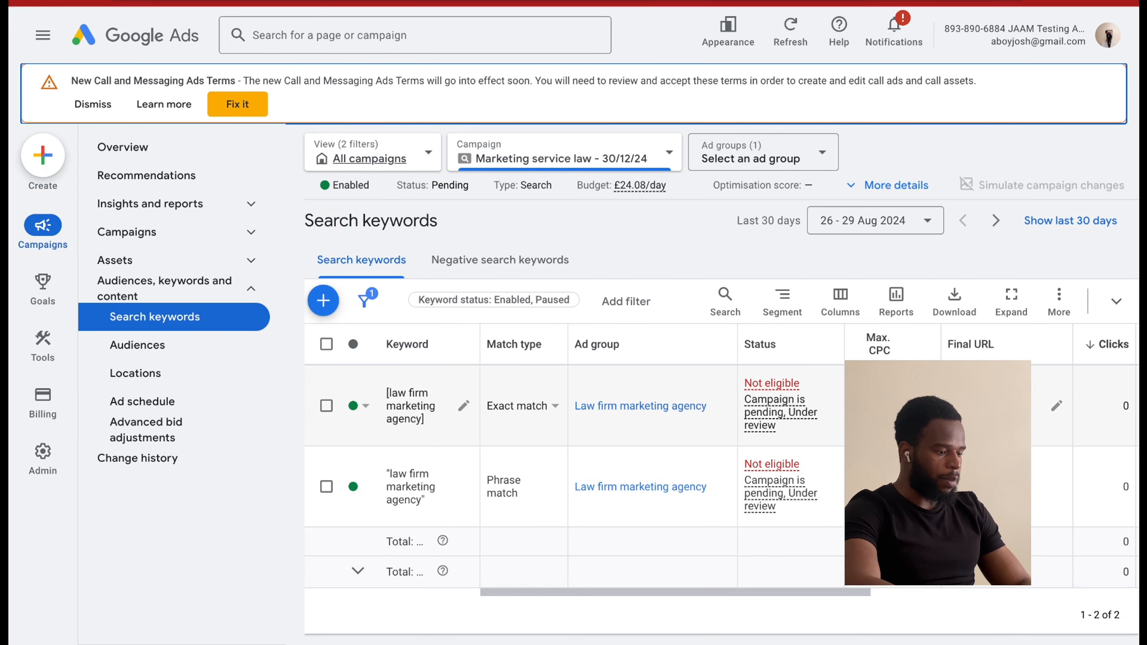
Set the Max. CPC to £10 for both the exact match and phrase match "law firm marketing agency" keywords, saving each.
click(924, 406)
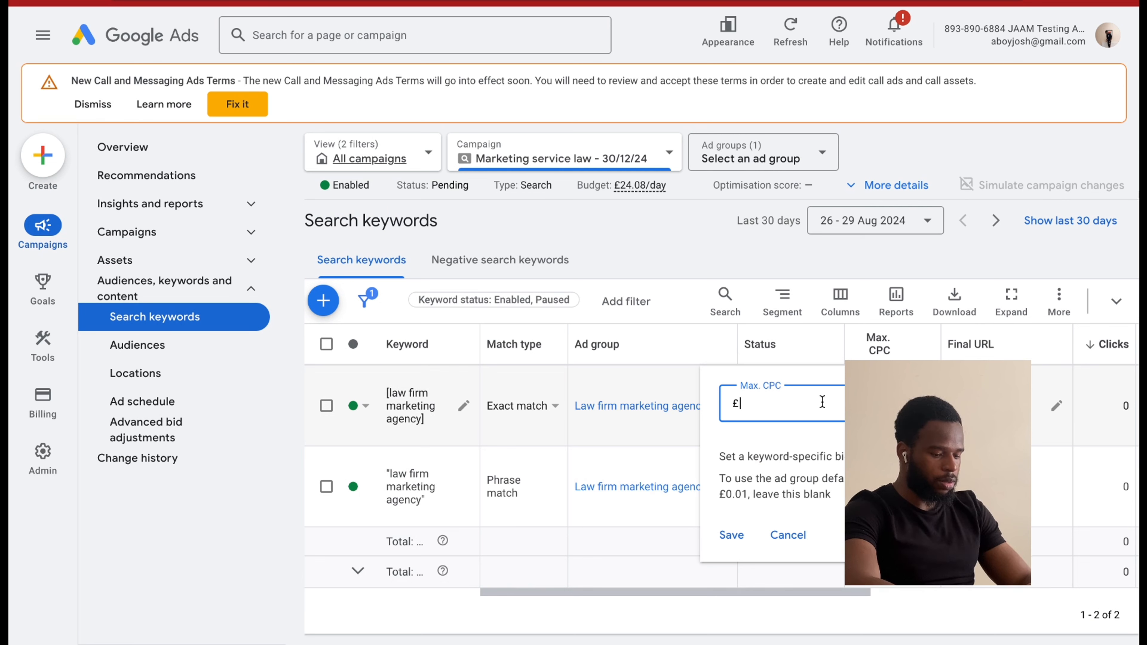
text(10)
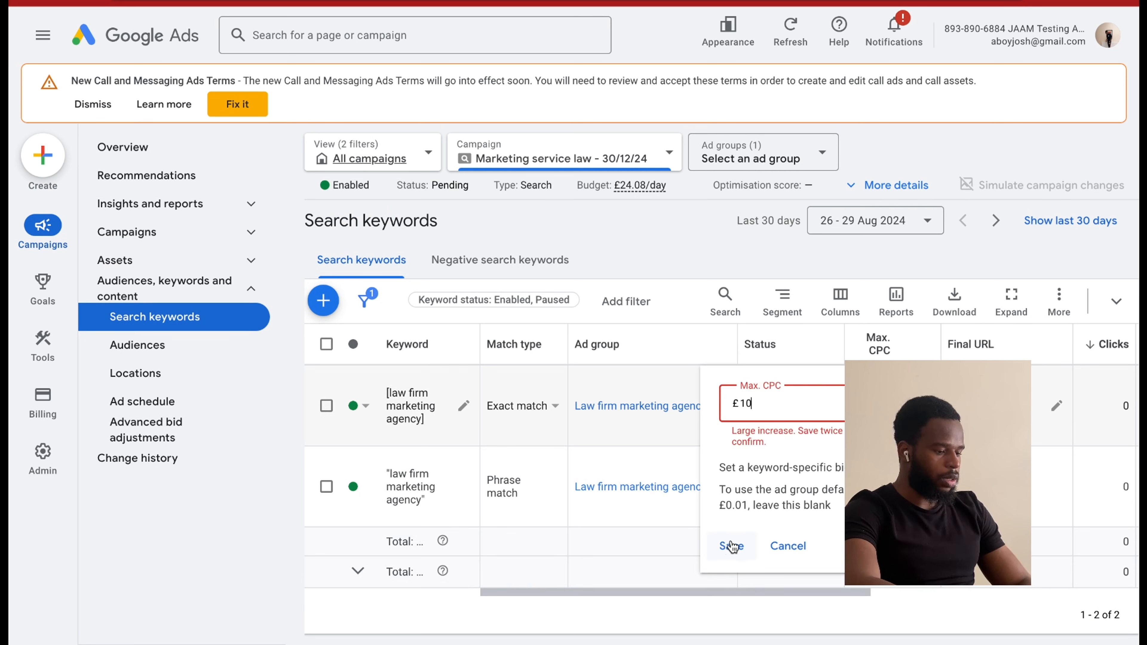
click(732, 541)
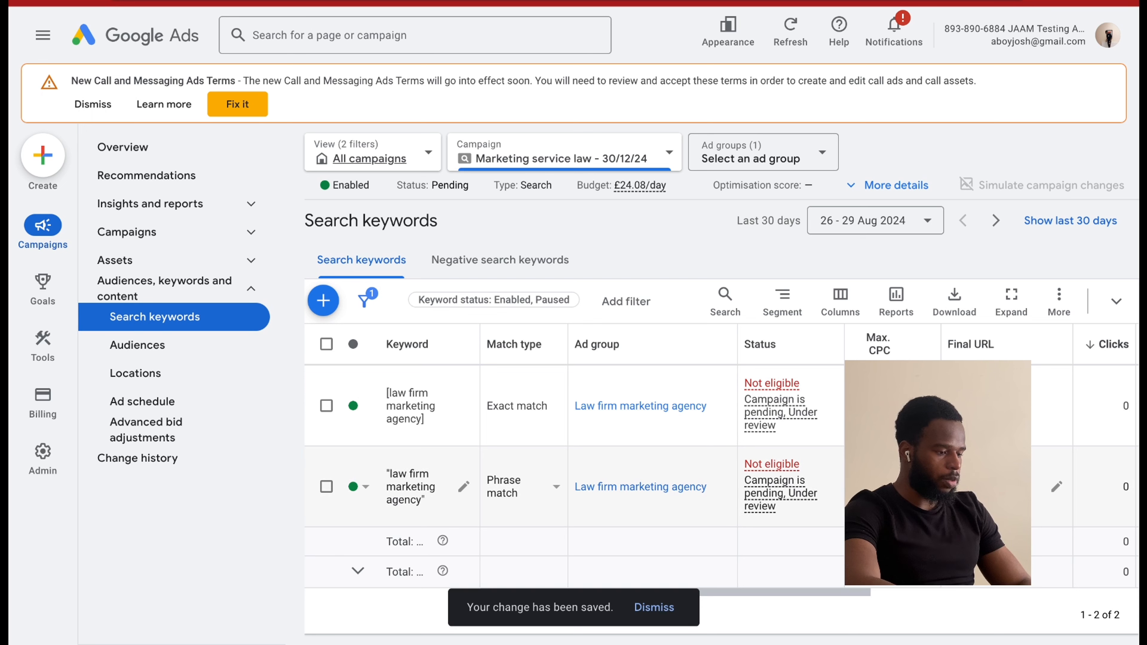
click(924, 487)
text(10)
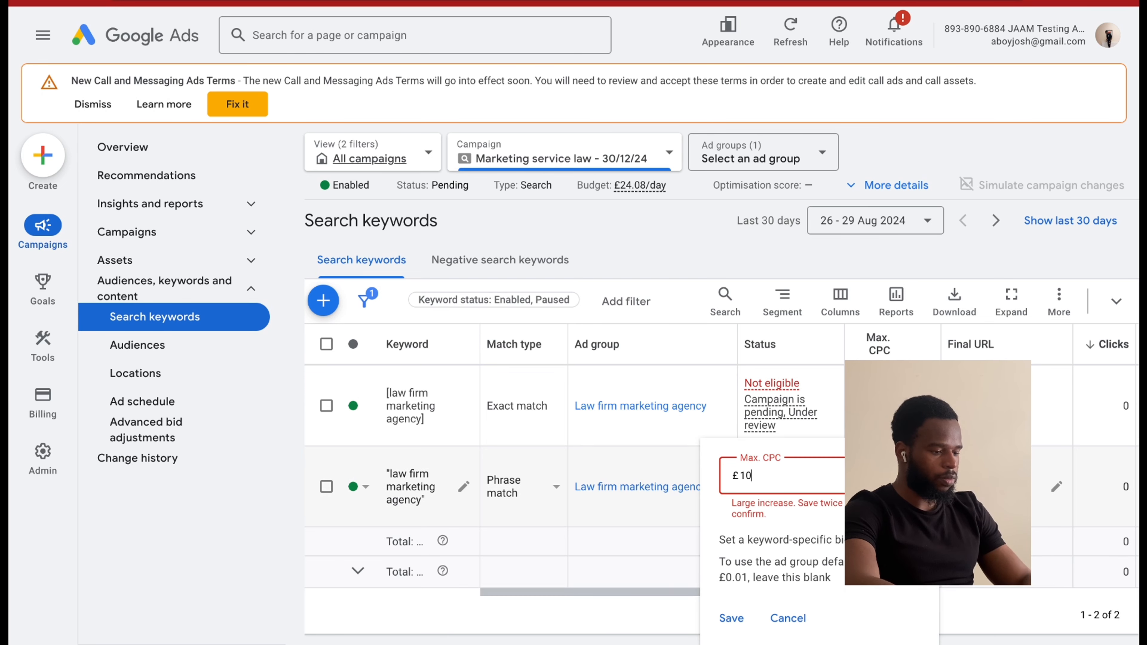
click(732, 615)
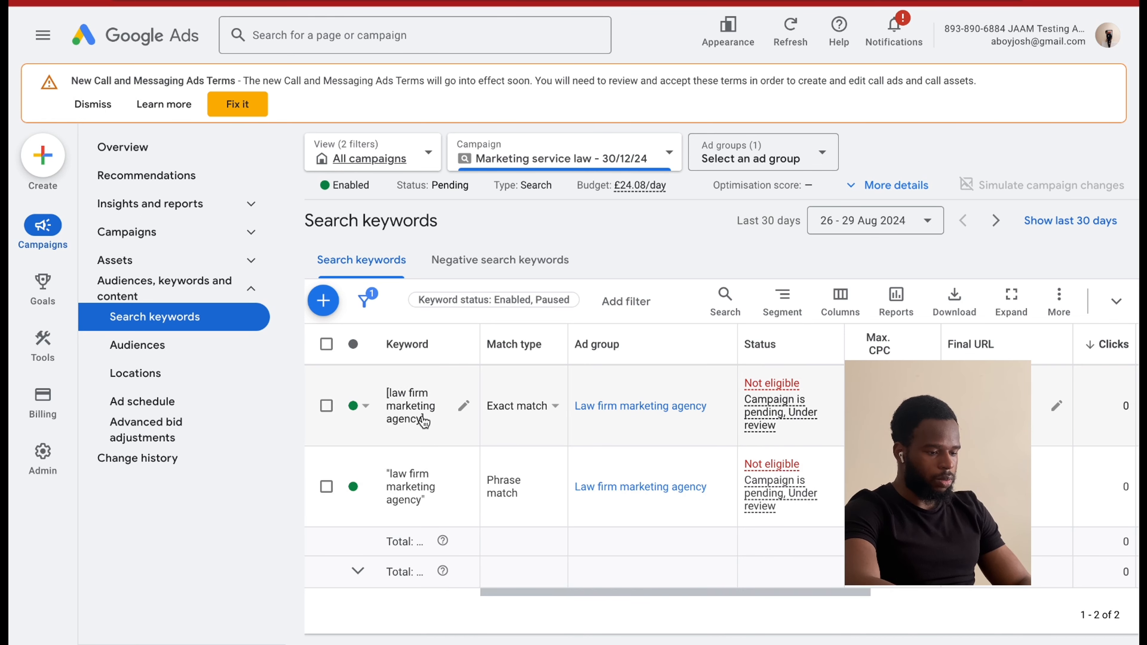
Copy the exact match keyword's text and open Keyword Planner by searching the pages for "keywo".
drag(425, 423, 393, 398)
key(ctrl+c)
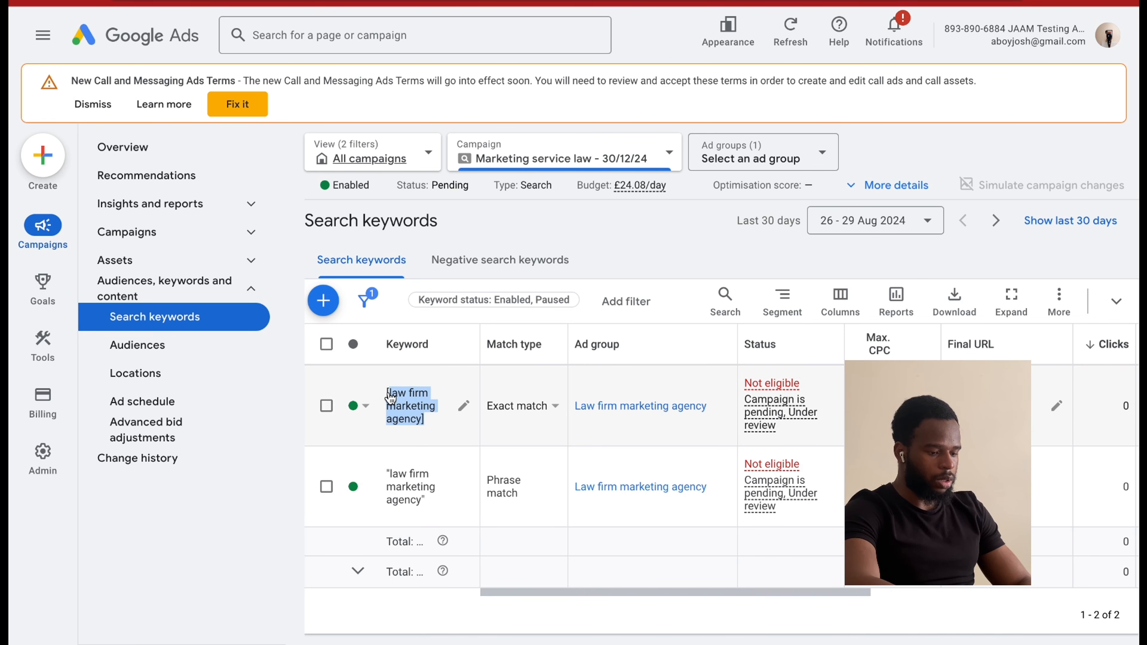
click(314, 34)
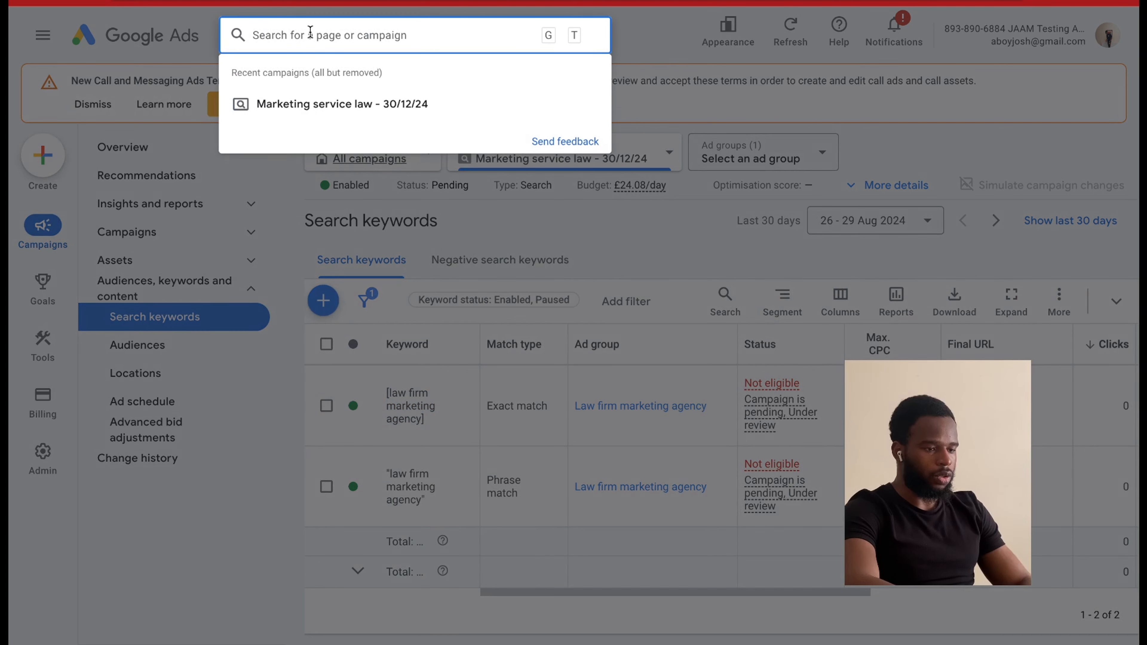
text(keywo)
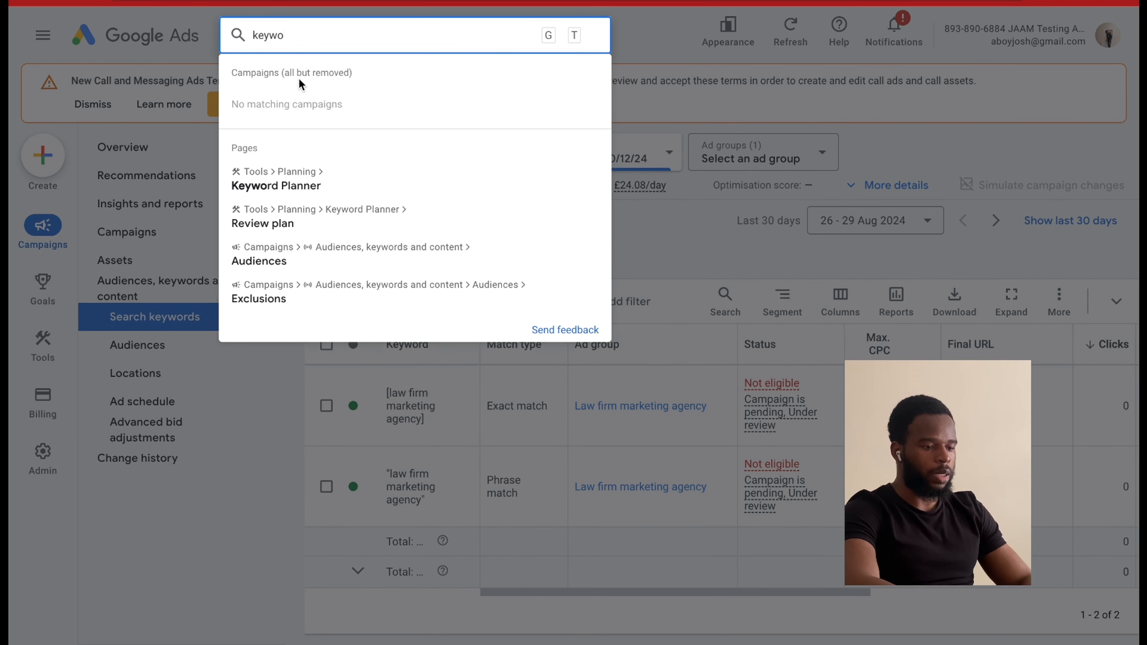
click(287, 174)
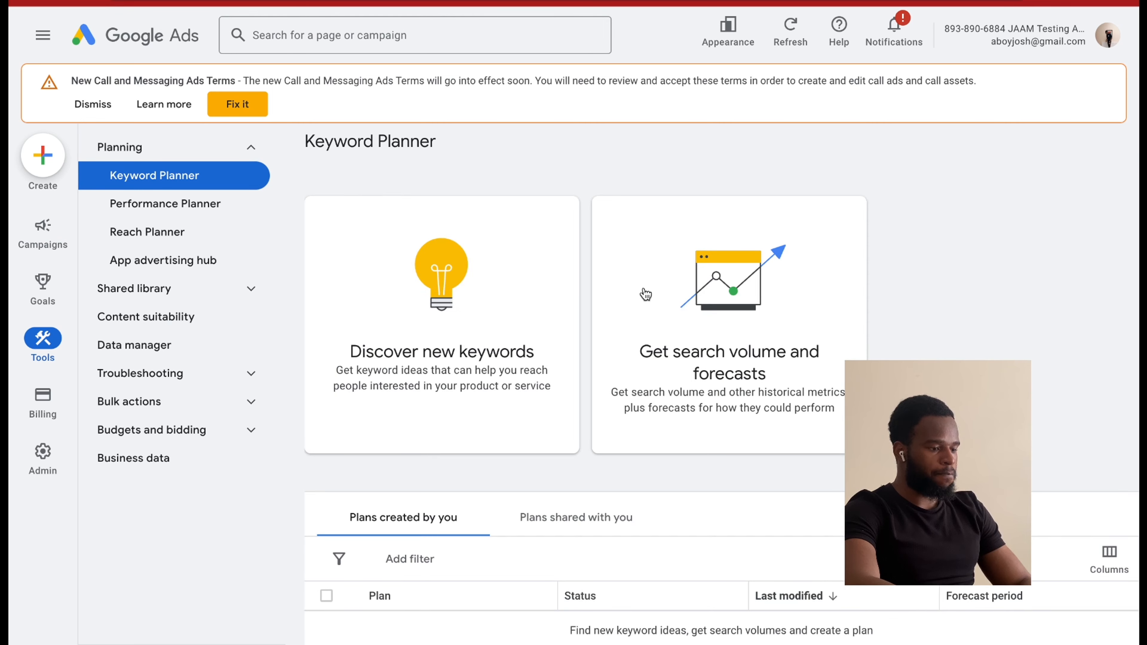
Discover new keywords in Keyword Planner from the copied keyword "law firm marketing agency" and get the results.
click(500, 317)
key(ctrl+v)
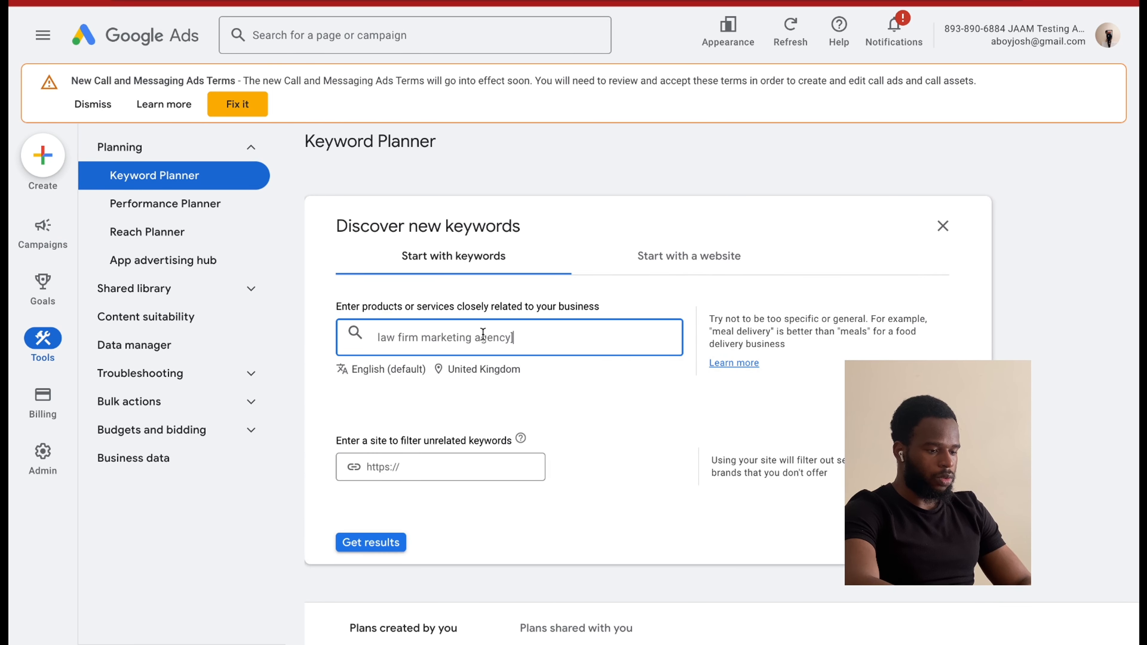
key(Return)
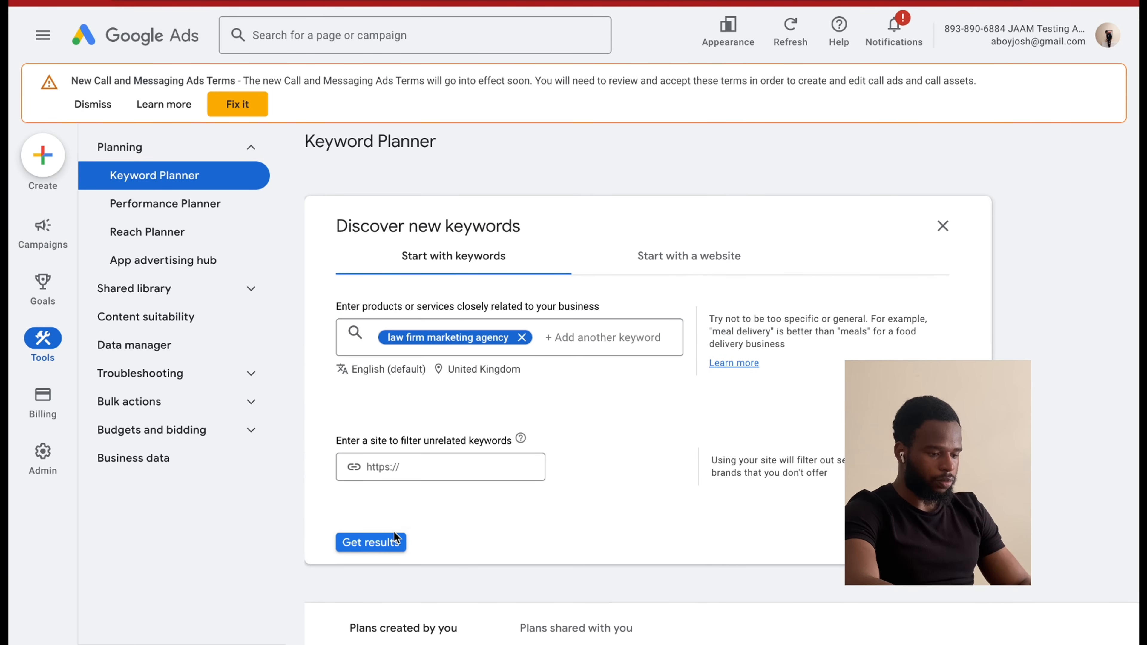
click(394, 534)
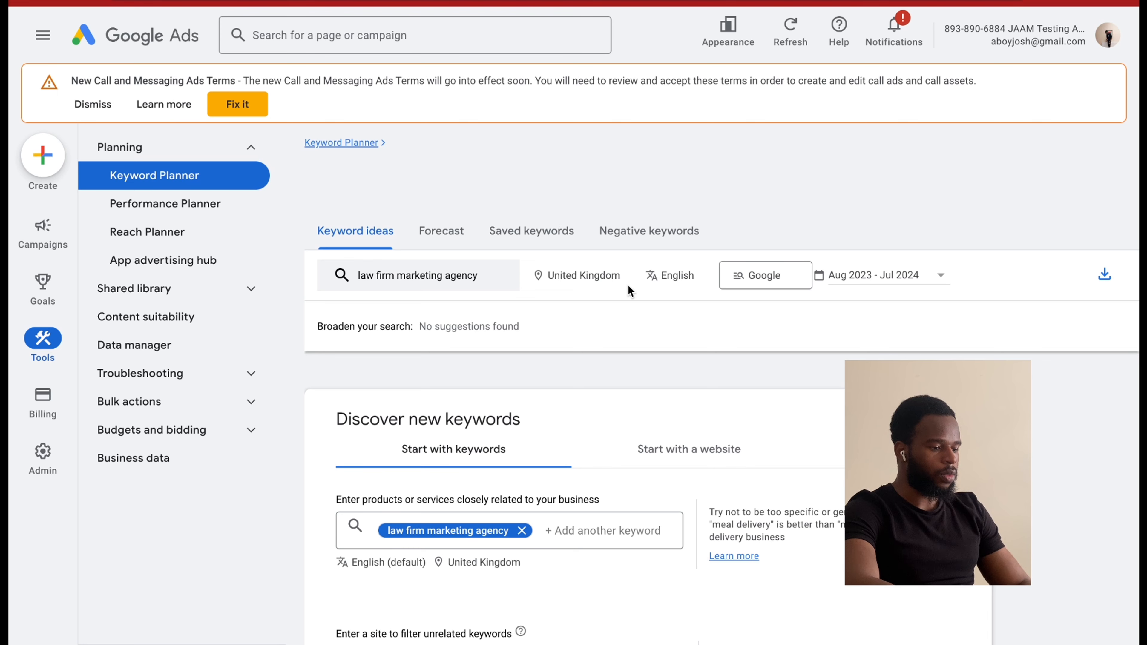
Change the keyword ideas' location to United States only, removing United Kingdom, and save it.
click(627, 256)
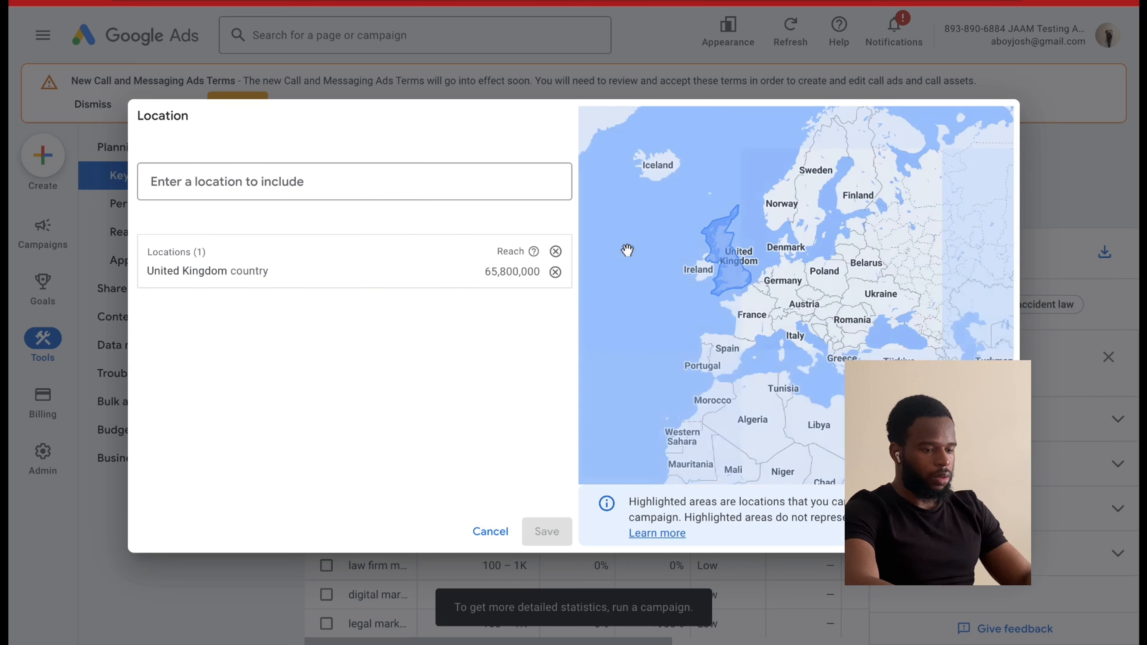
click(389, 195)
text(unit)
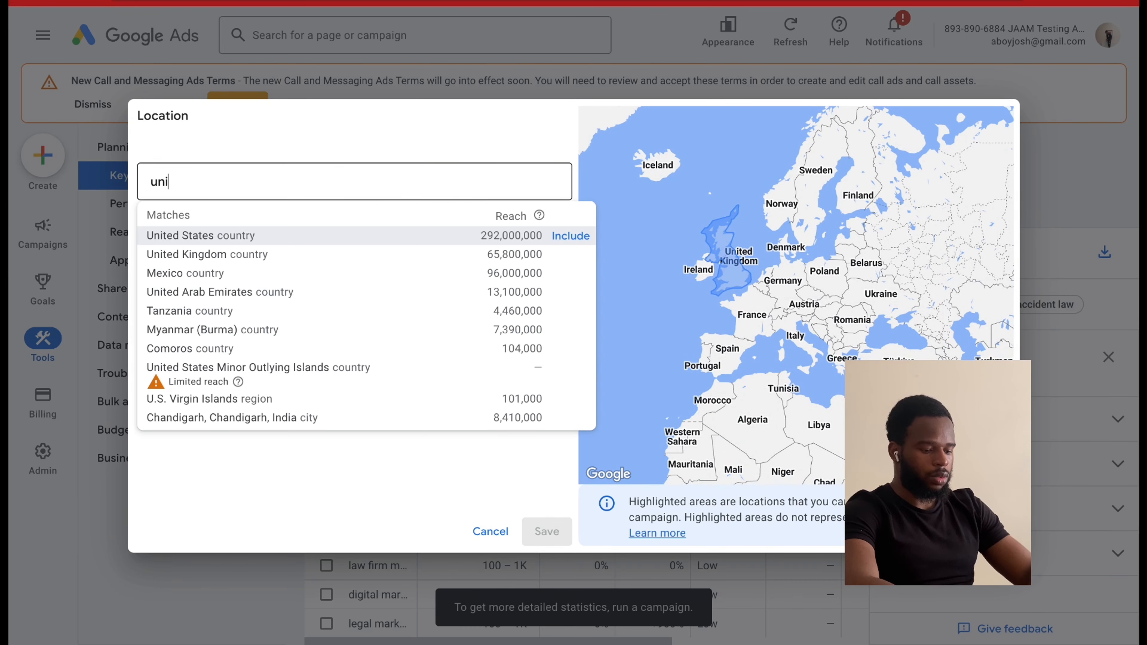
click(555, 237)
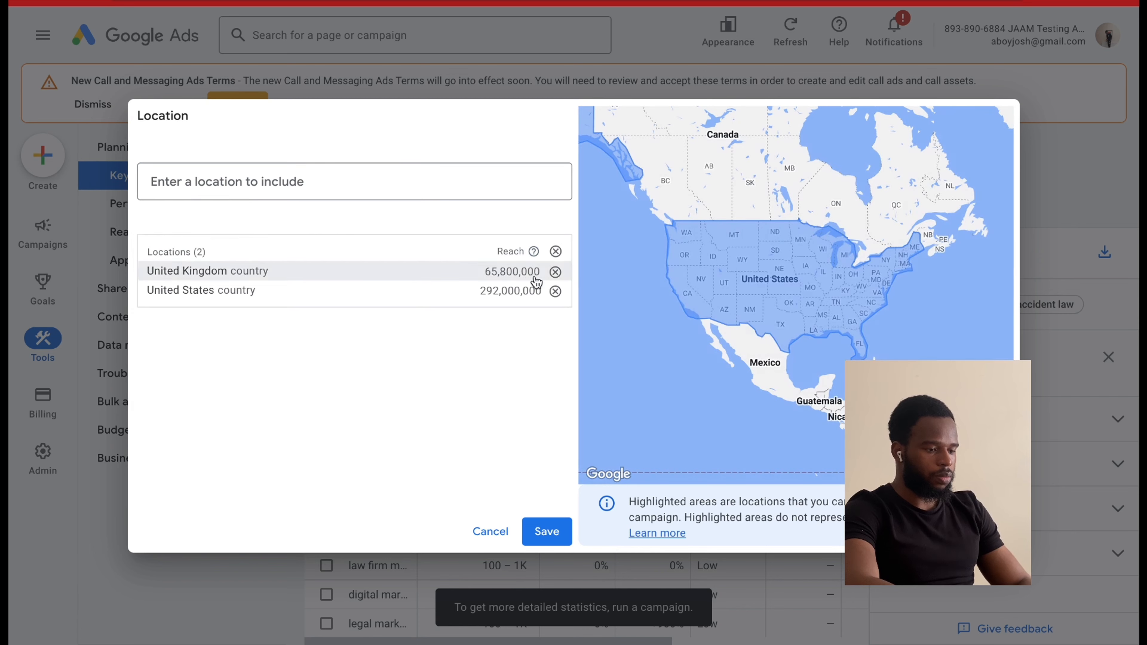
click(555, 271)
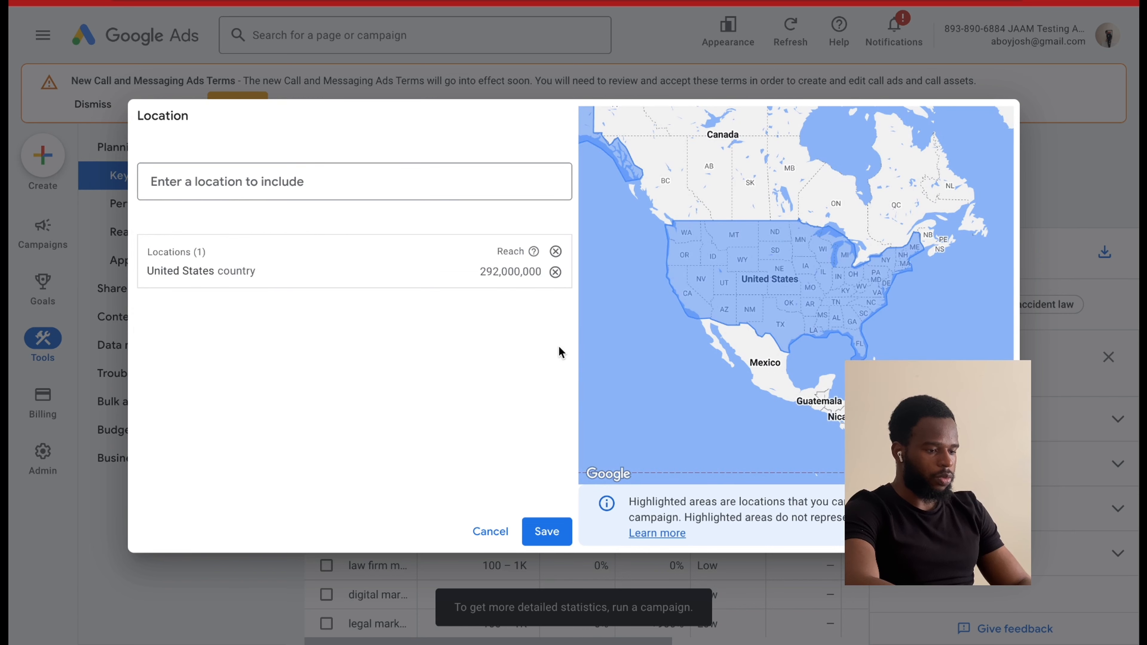
click(555, 519)
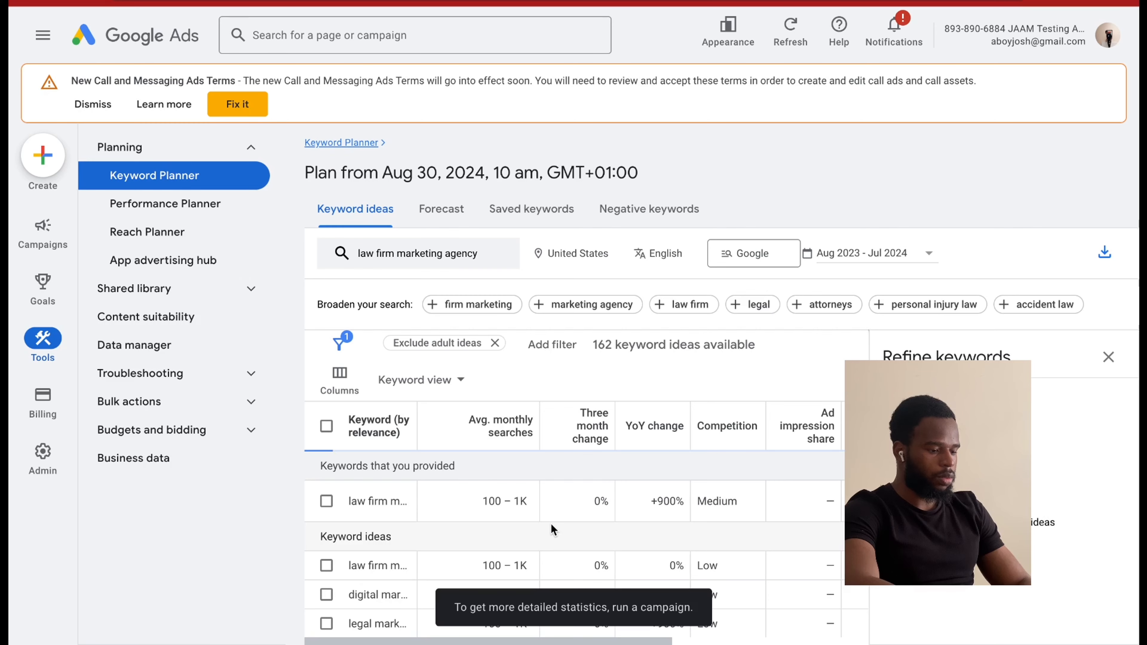
Close the keyword refinement panel and review the search volumes and bid estimates of the "law firm marketing agency" keyword ideas.
click(1107, 363)
scroll(721, 533, down, 1)
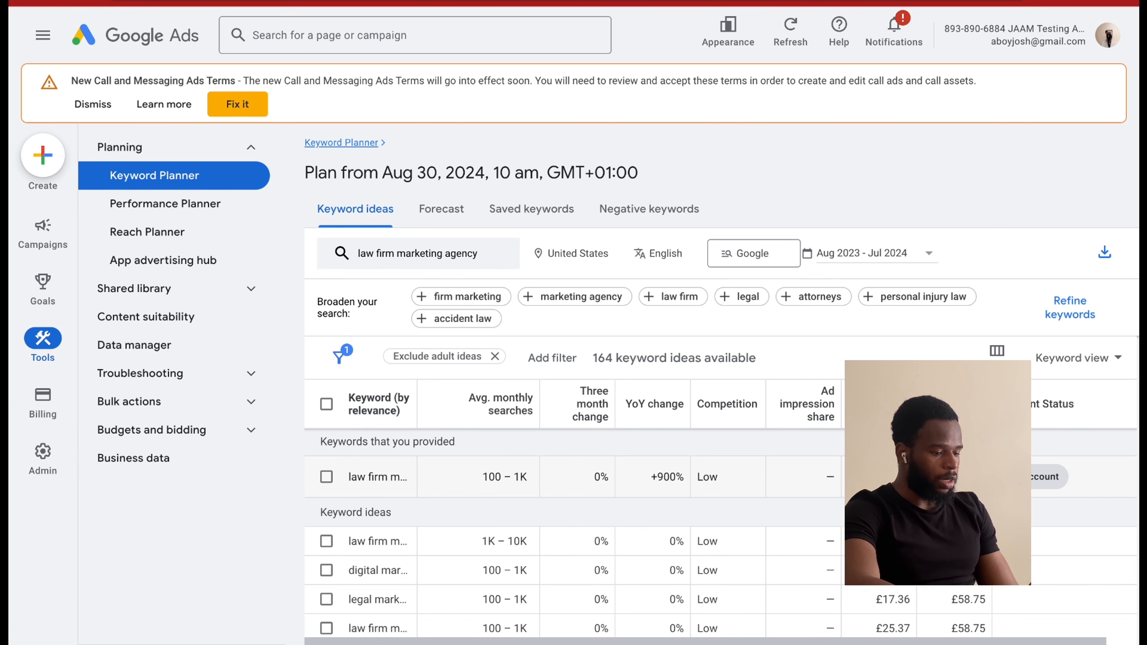
scroll(771, 524, down, 2)
scroll(771, 525, up, 2)
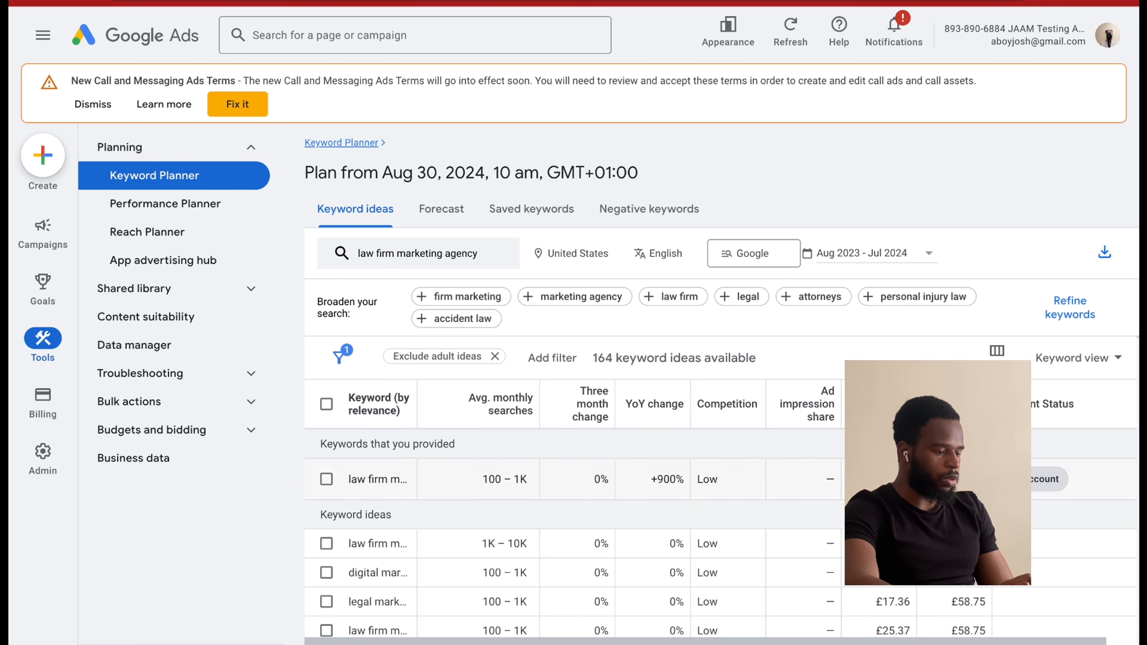
scroll(573, 520, down, 2)
scroll(574, 519, up, 2)
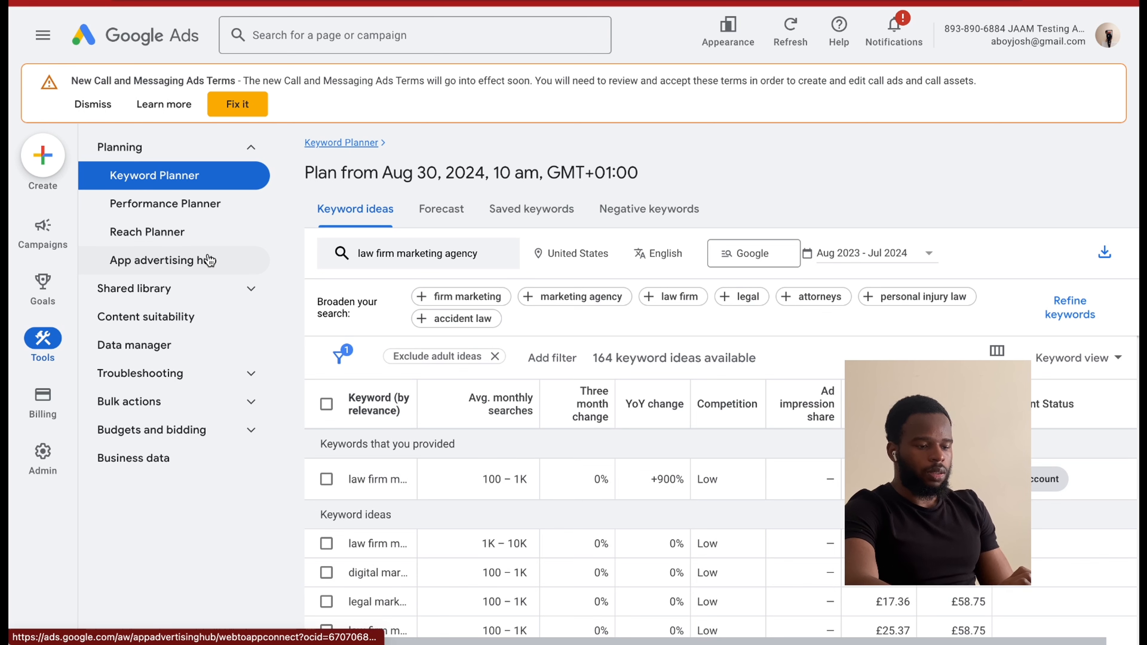
In the campaign's search keywords, set the Max. CPC of the exact match "law firm marketing agency" keyword to £17 and save it.
click(43, 247)
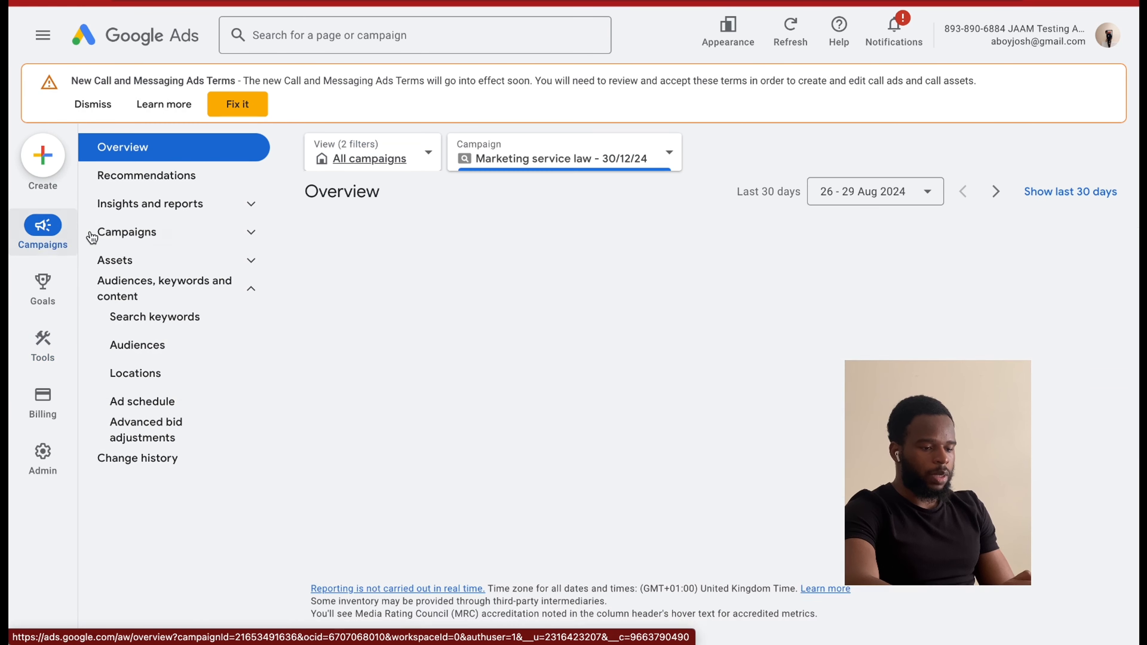
click(104, 237)
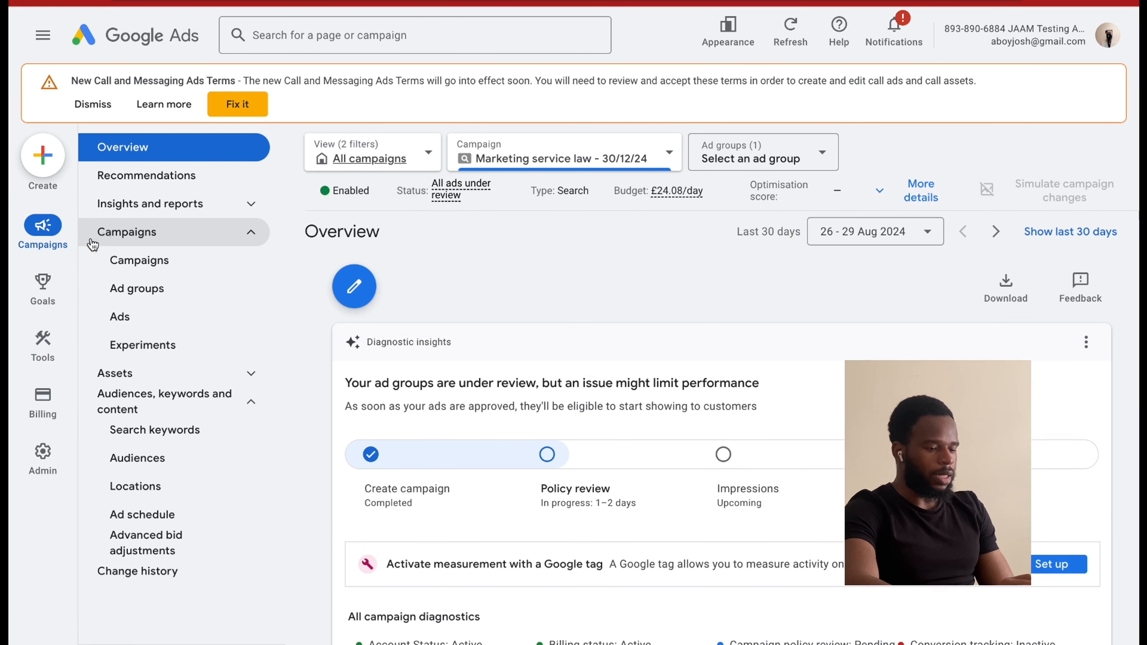
click(179, 400)
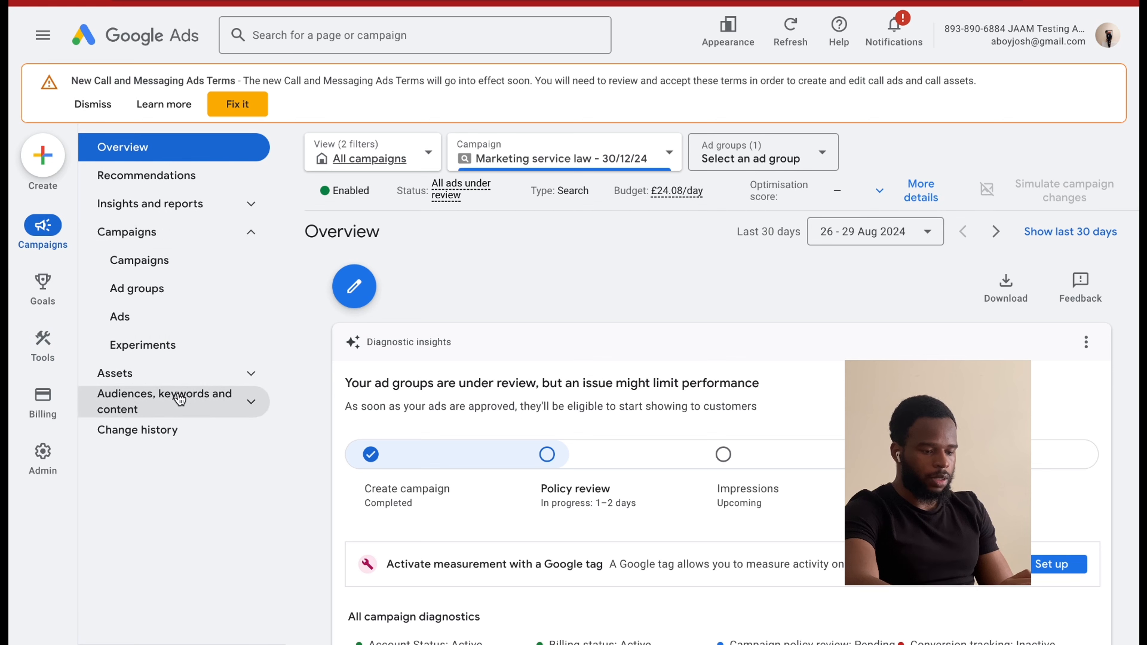
click(180, 400)
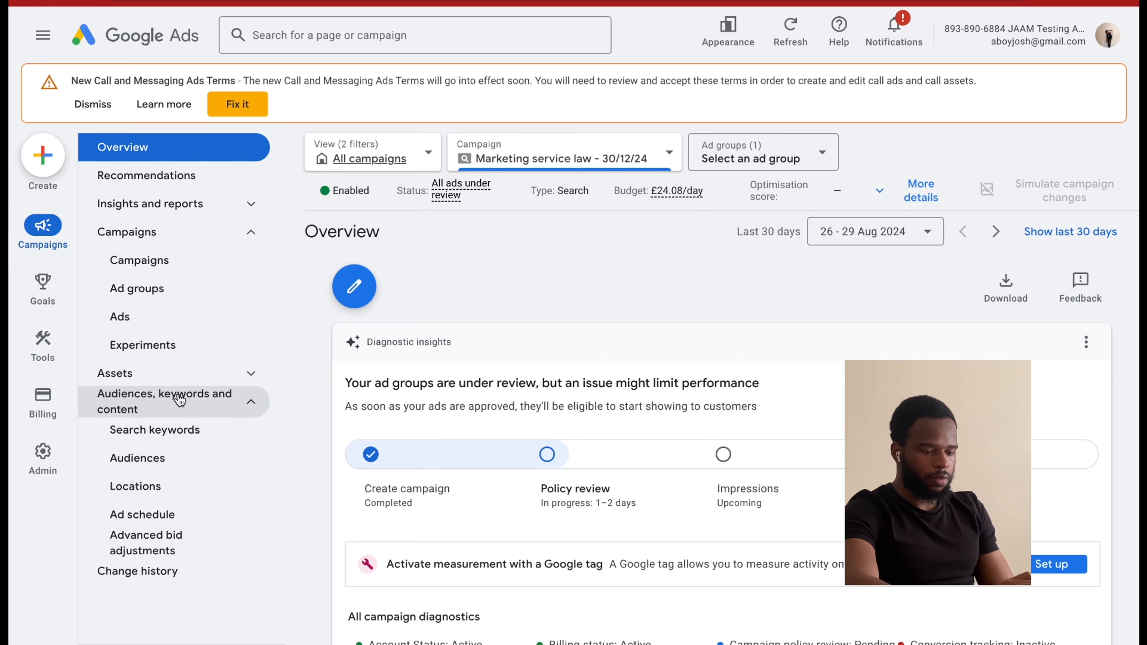
click(175, 441)
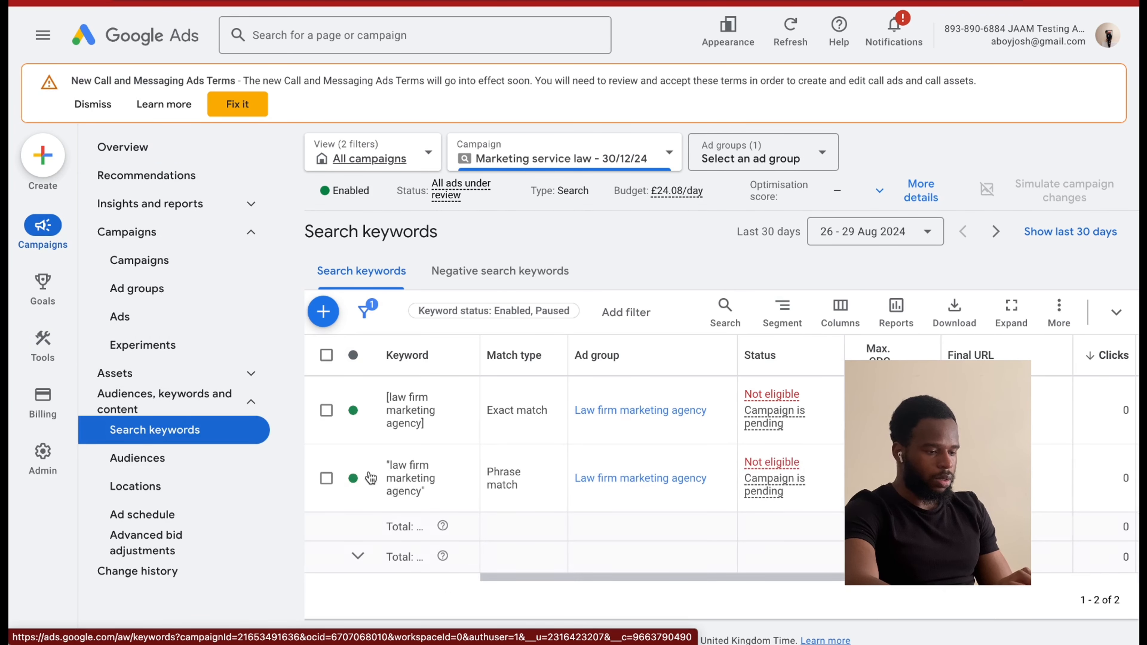
click(902, 410)
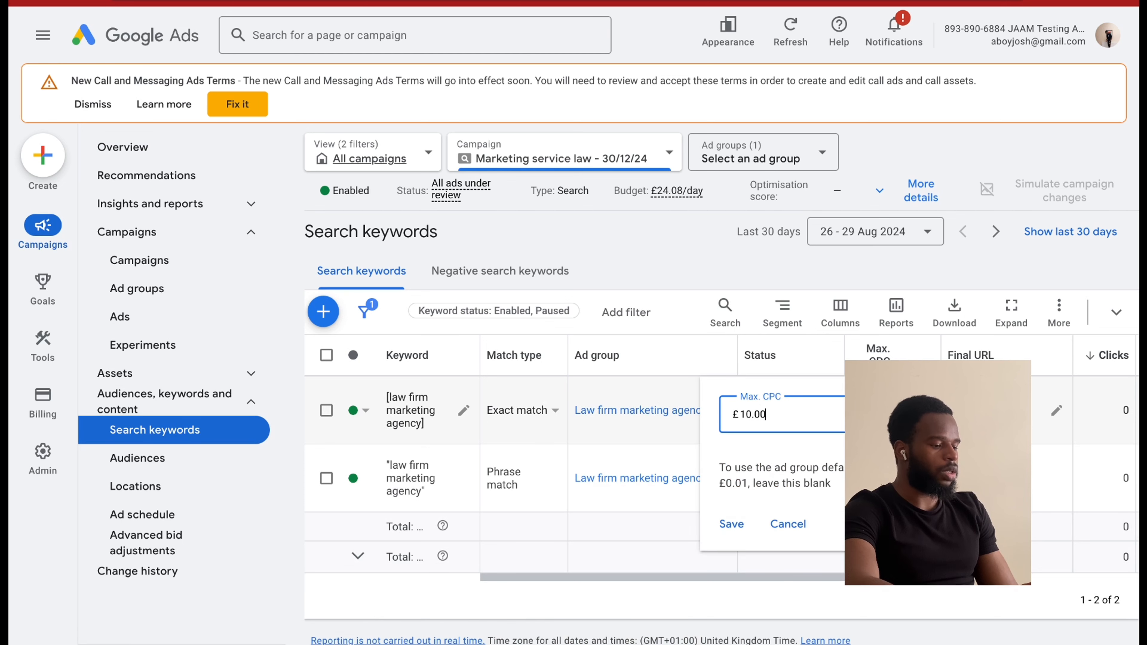
key(BackSpace)
key(BackSpace)
key(BackSpace)
key(BackSpace)
text(7)
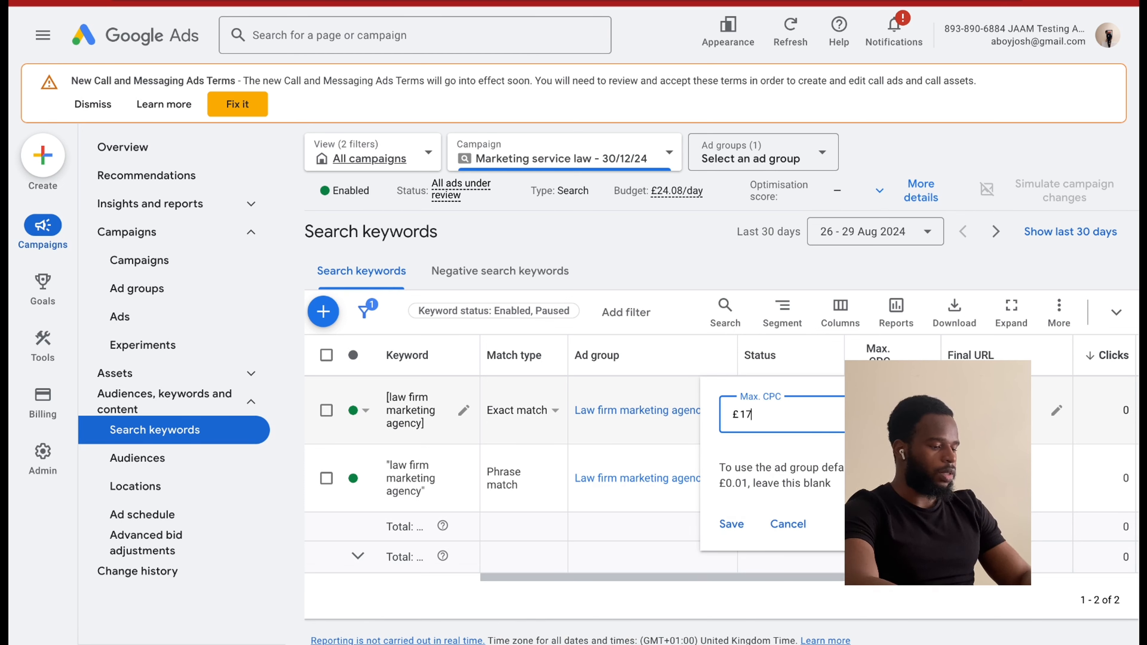
click(728, 525)
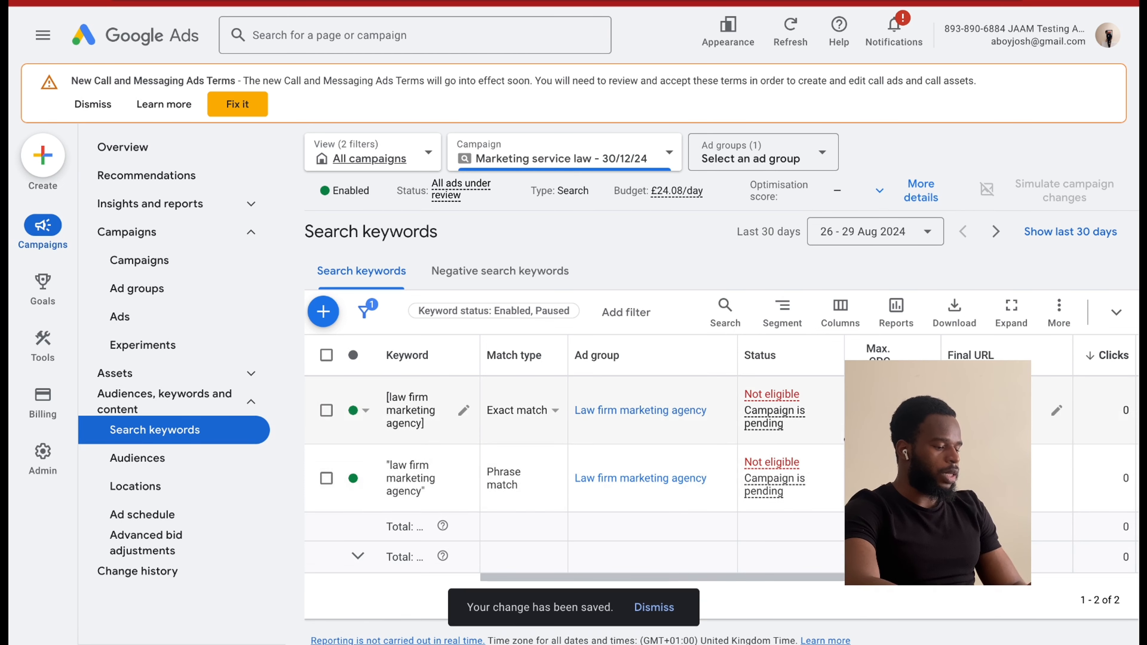
Set the Max. CPC of the phrase match "law firm marketing agency" keyword to £17, save it, and check the bids.
click(901, 478)
key(BackSpace)
key(BackSpace)
key(BackSpace)
key(BackSpace)
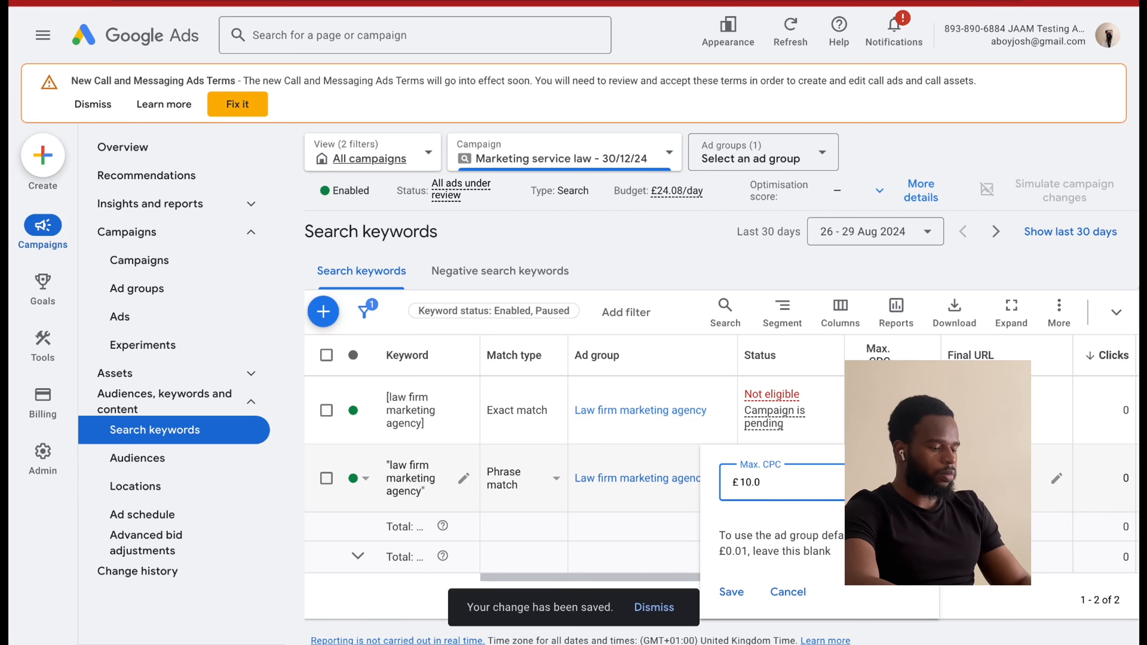
text(7)
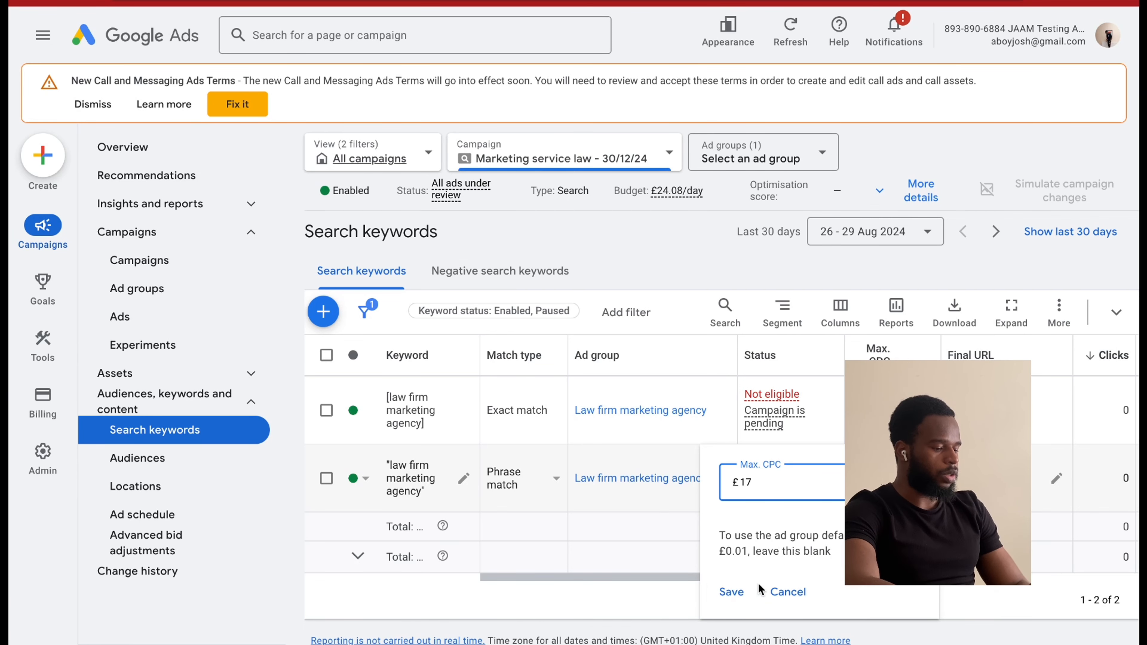
click(731, 592)
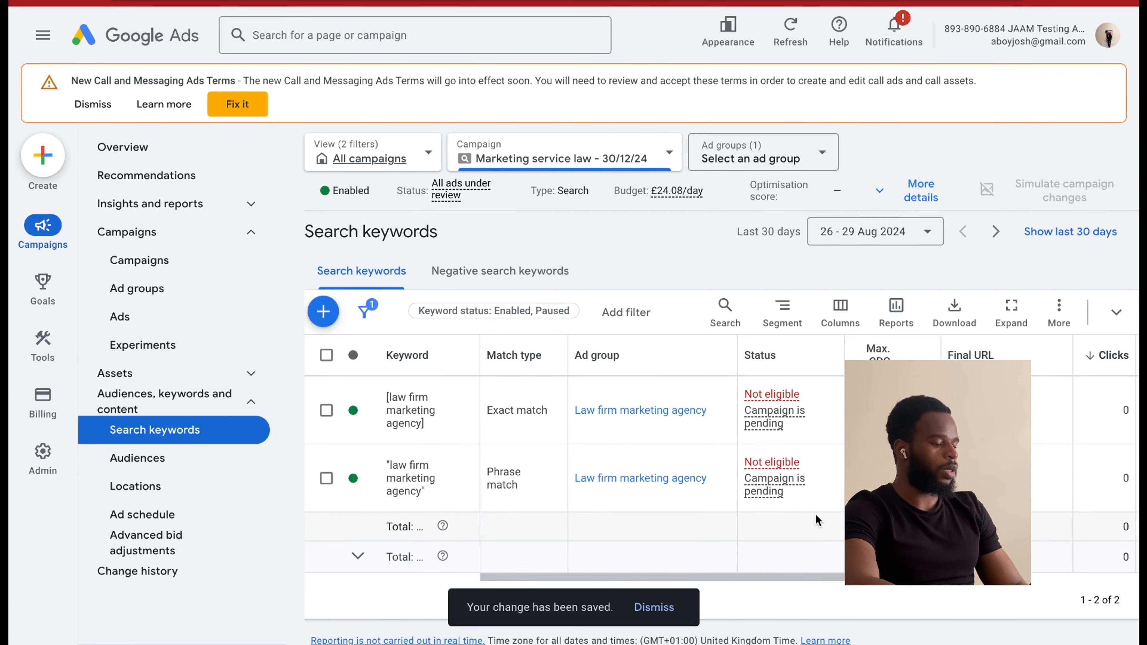
scroll(587, 474, right, 5)
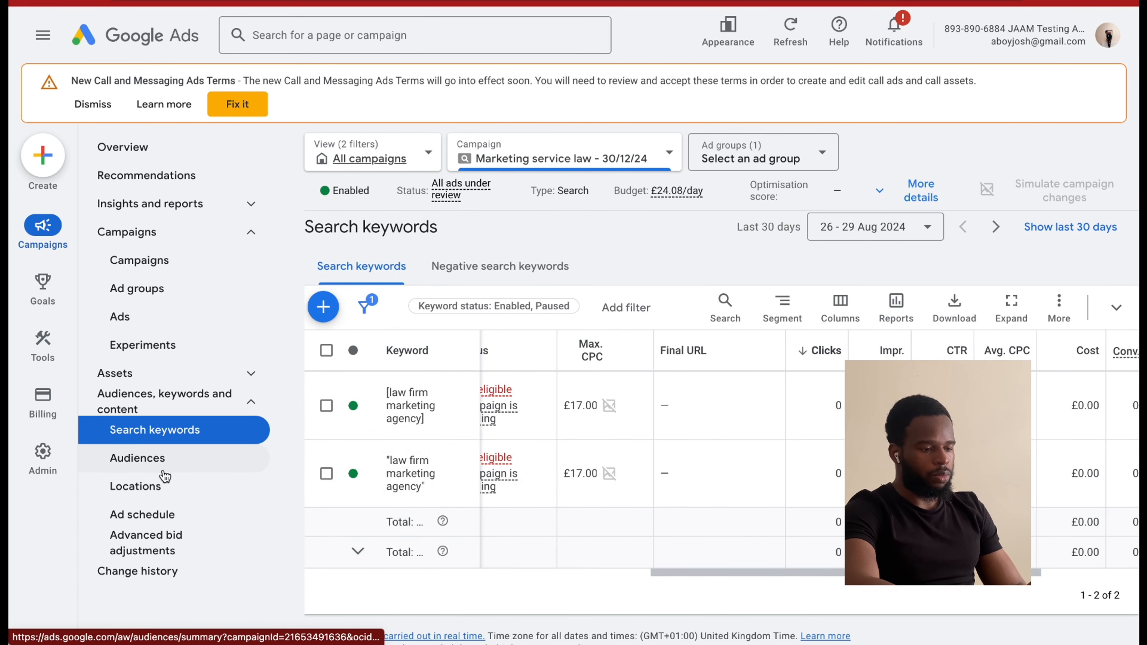
Check the campaign's negative search keywords and open the account-level automated assets settings from the campaign's assets.
click(442, 261)
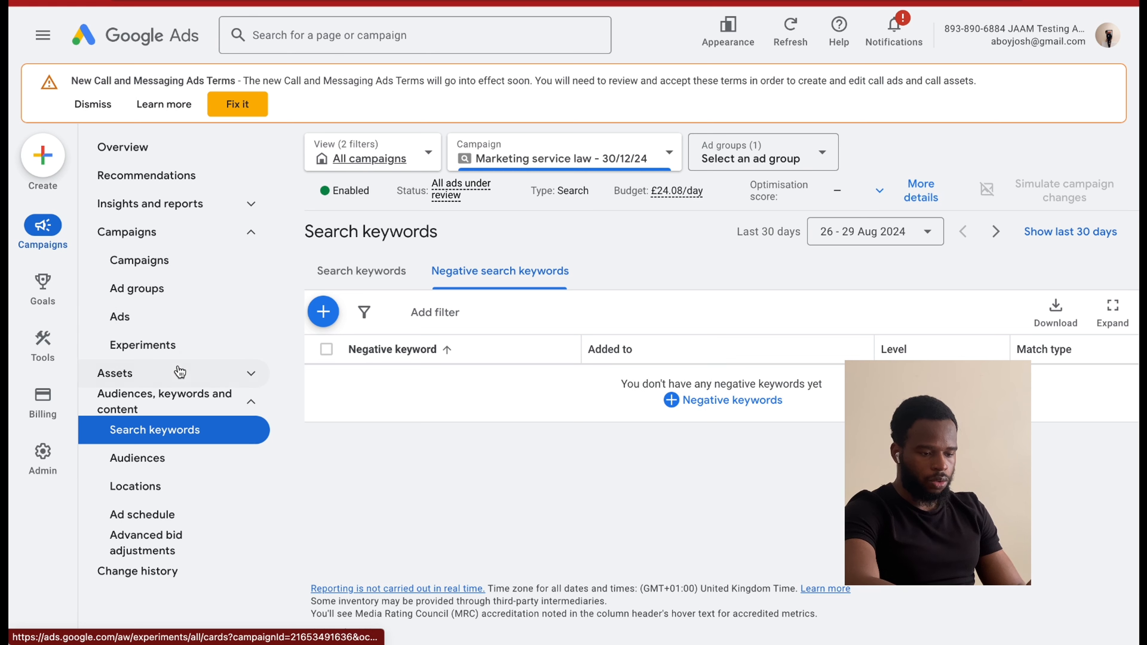
click(155, 374)
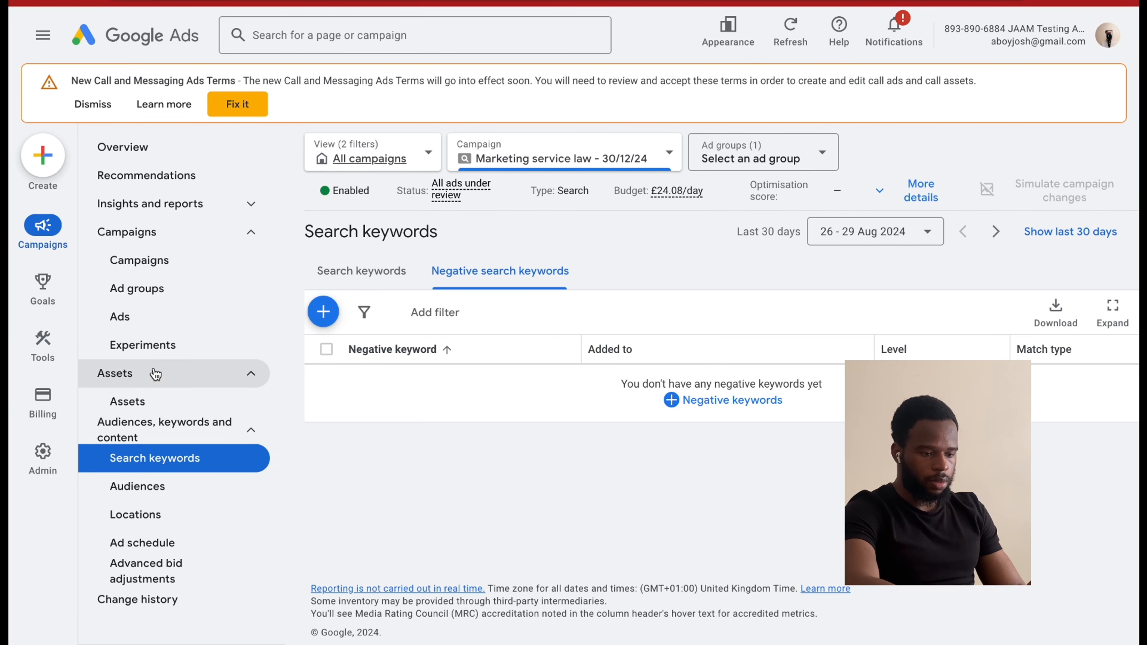
click(149, 404)
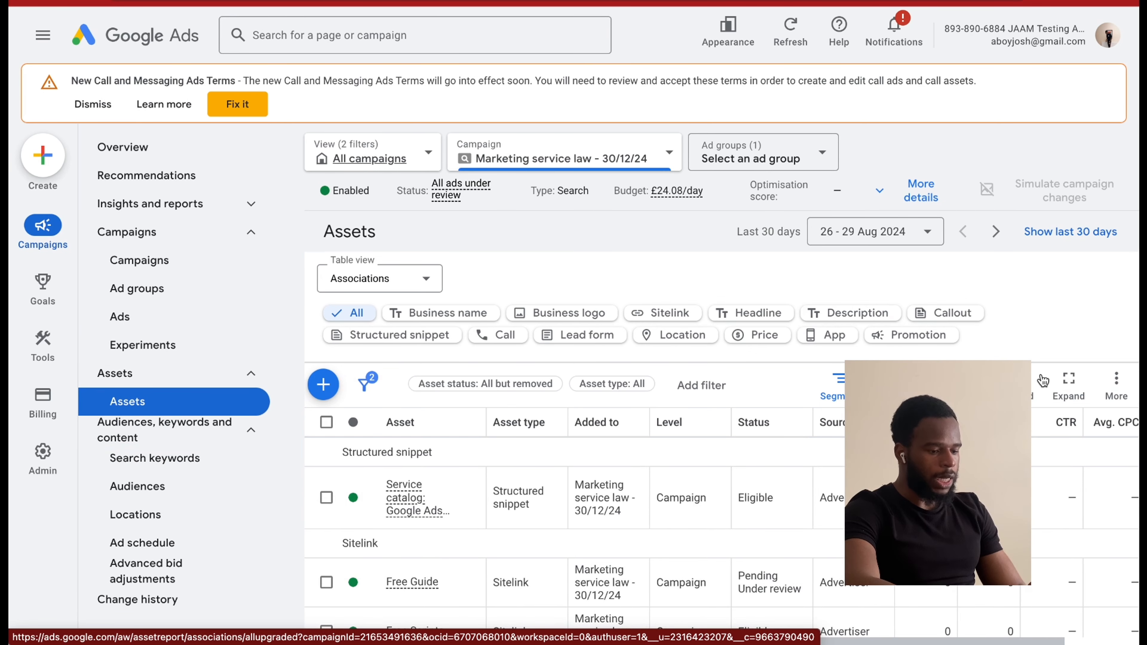
click(1118, 385)
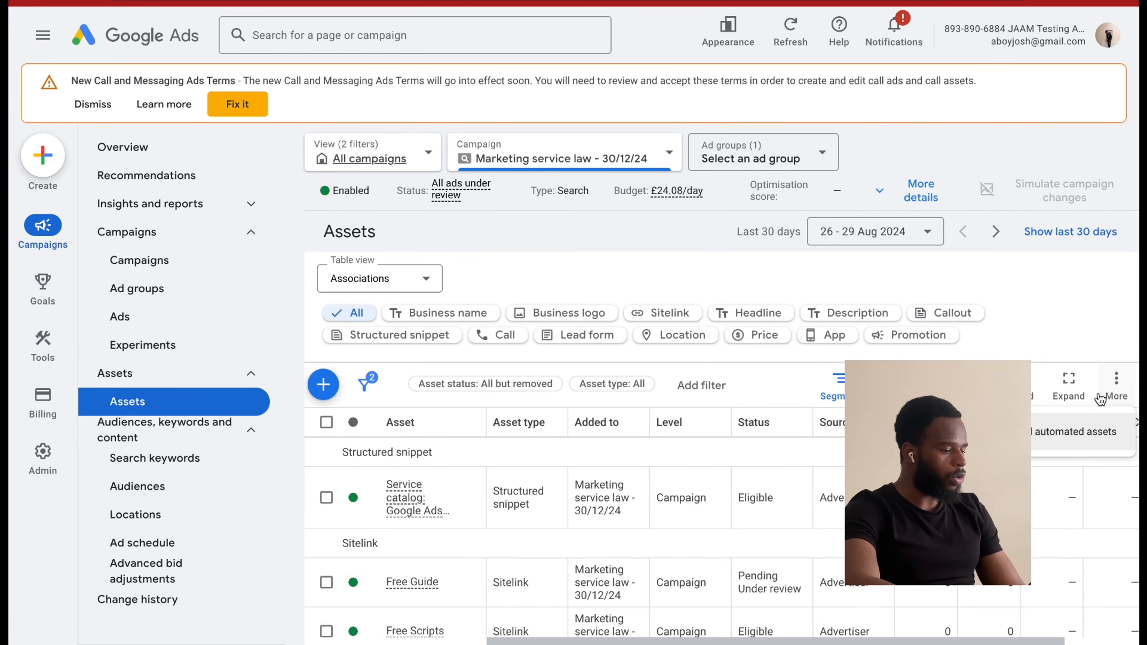
click(1029, 439)
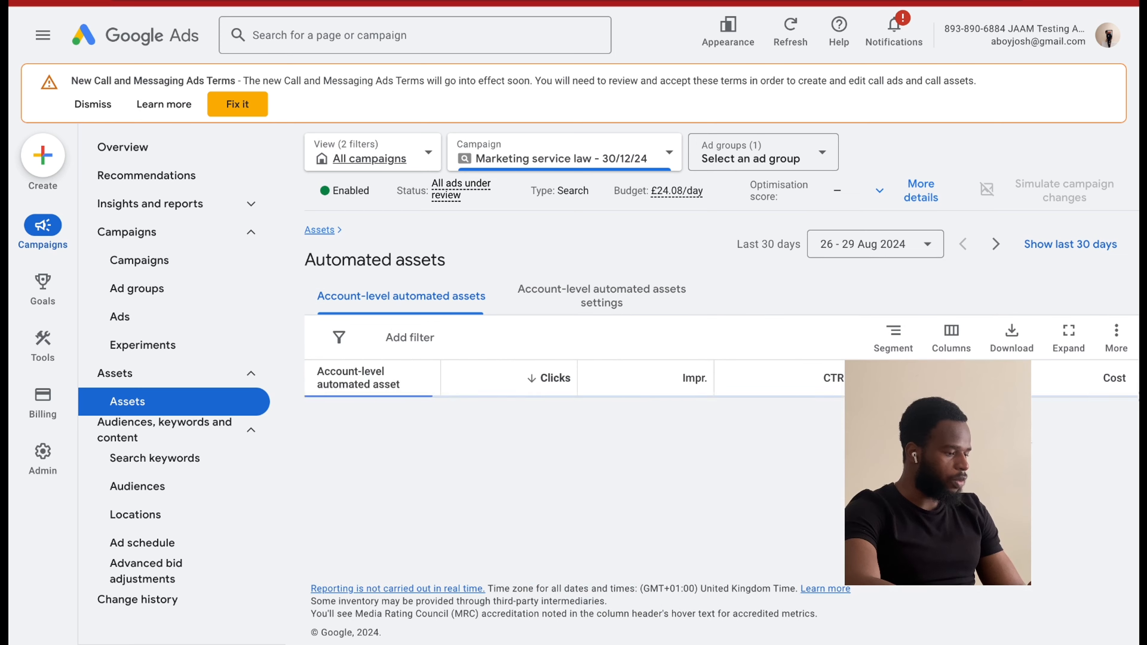
click(1117, 335)
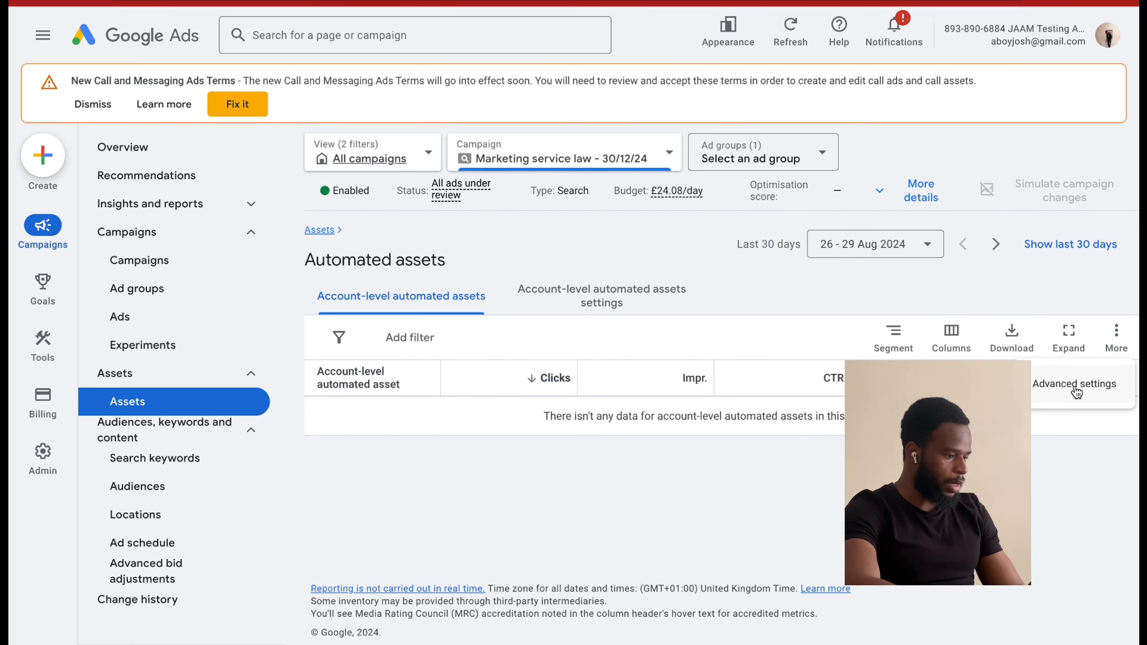
click(1075, 385)
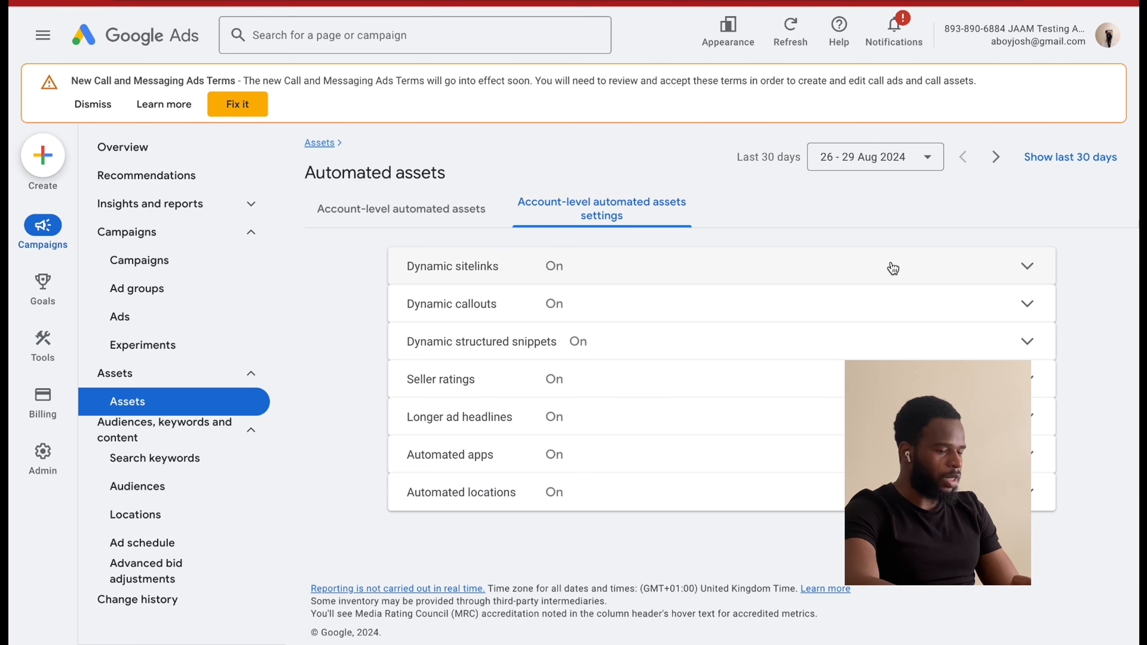
Turn off Dynamic sitelinks with the reason "Other reason" and the comment "na", and save the setting.
click(893, 268)
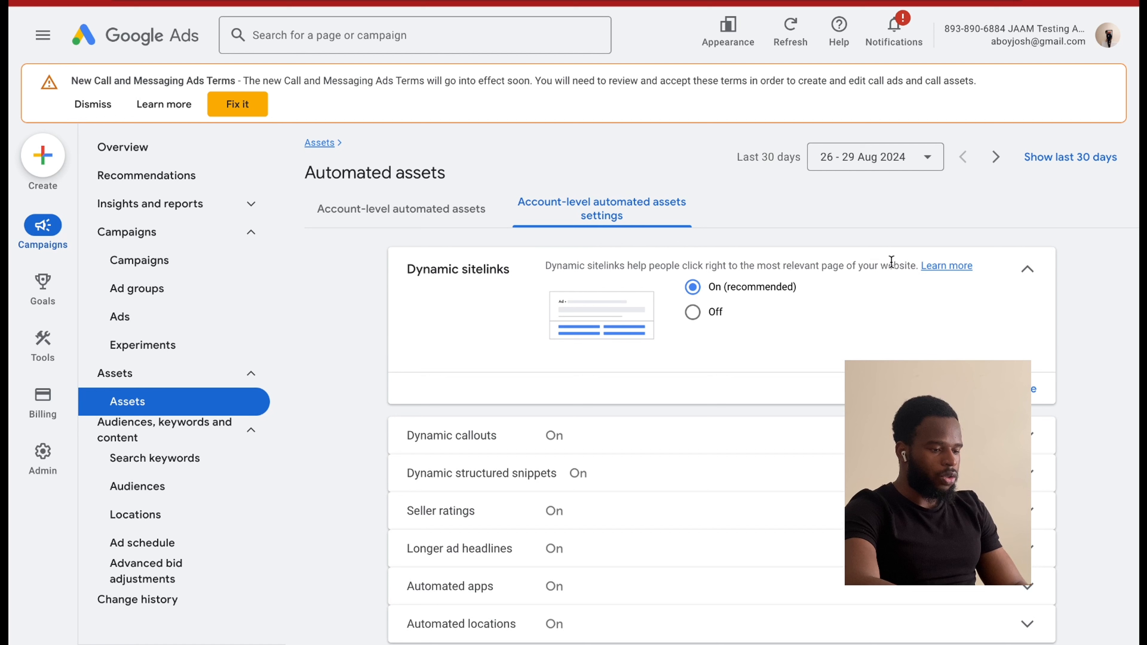
click(703, 317)
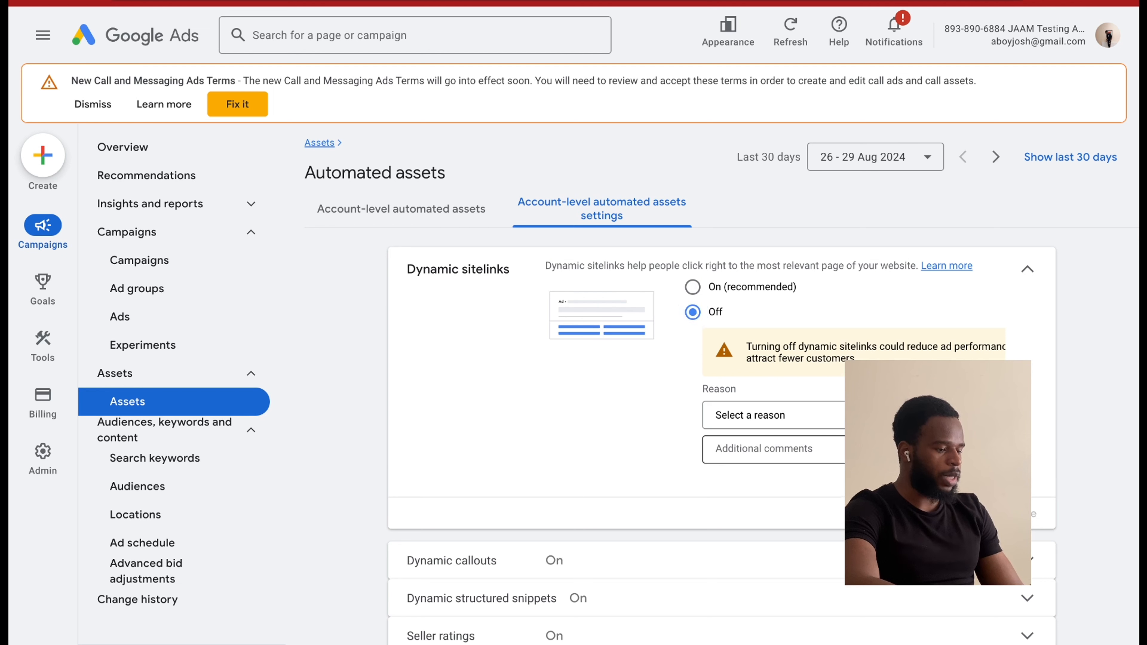
click(777, 450)
click(839, 418)
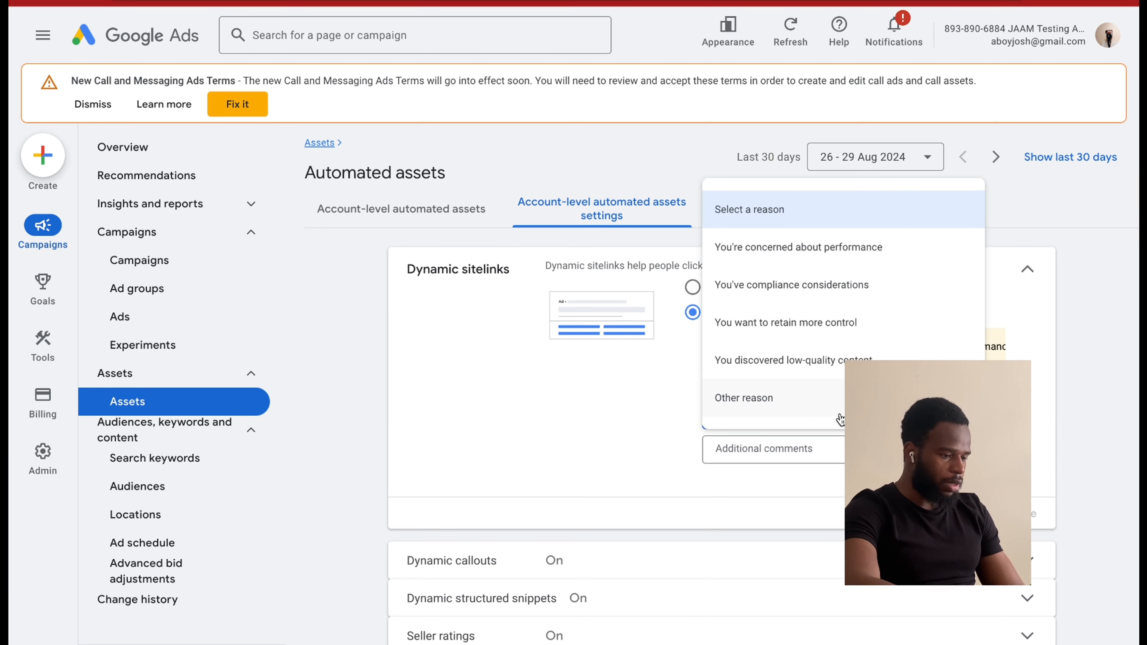
click(840, 398)
click(820, 417)
click(804, 441)
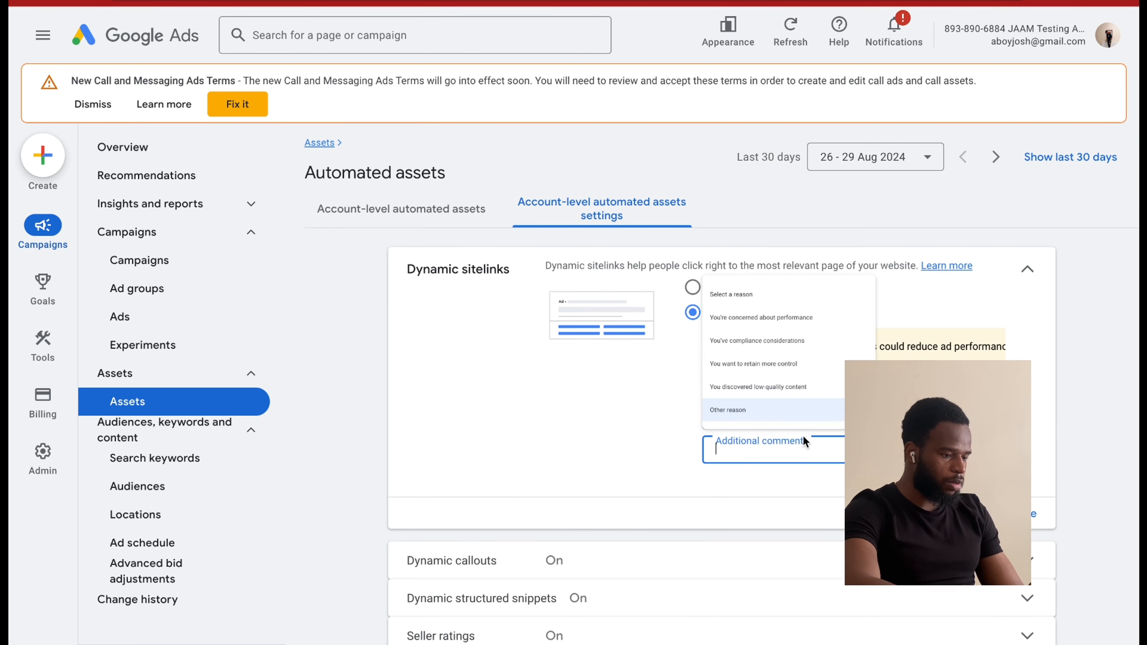
text(na)
click(1034, 516)
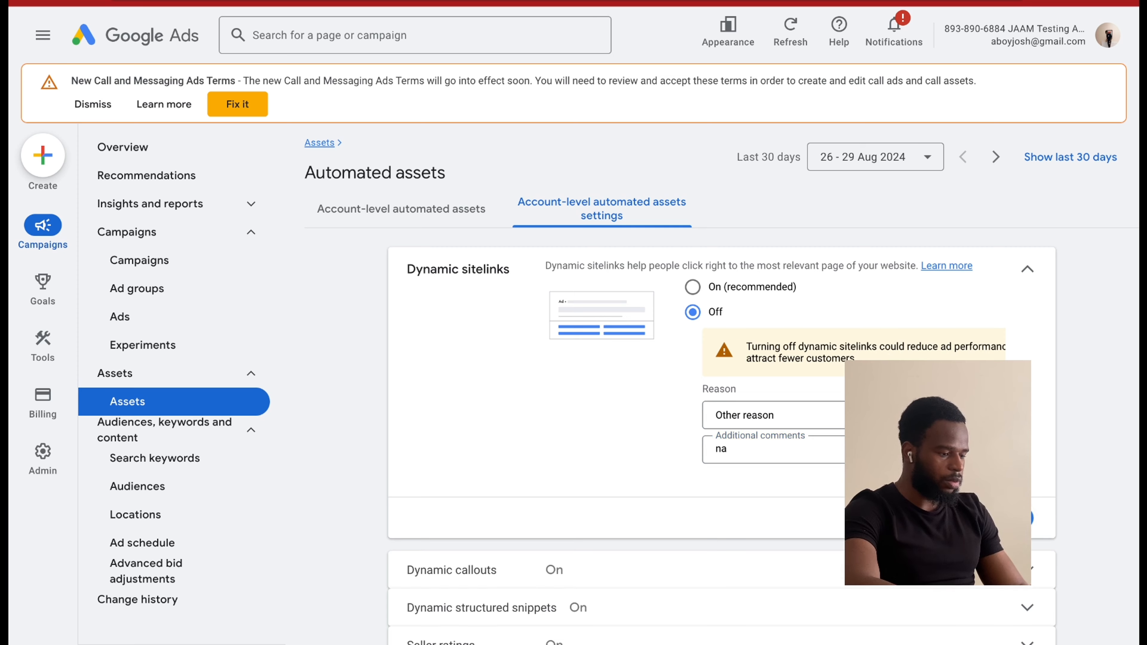
Turn off Dynamic callouts with the reason "Other reason" and the comment "na", and save the setting.
click(614, 376)
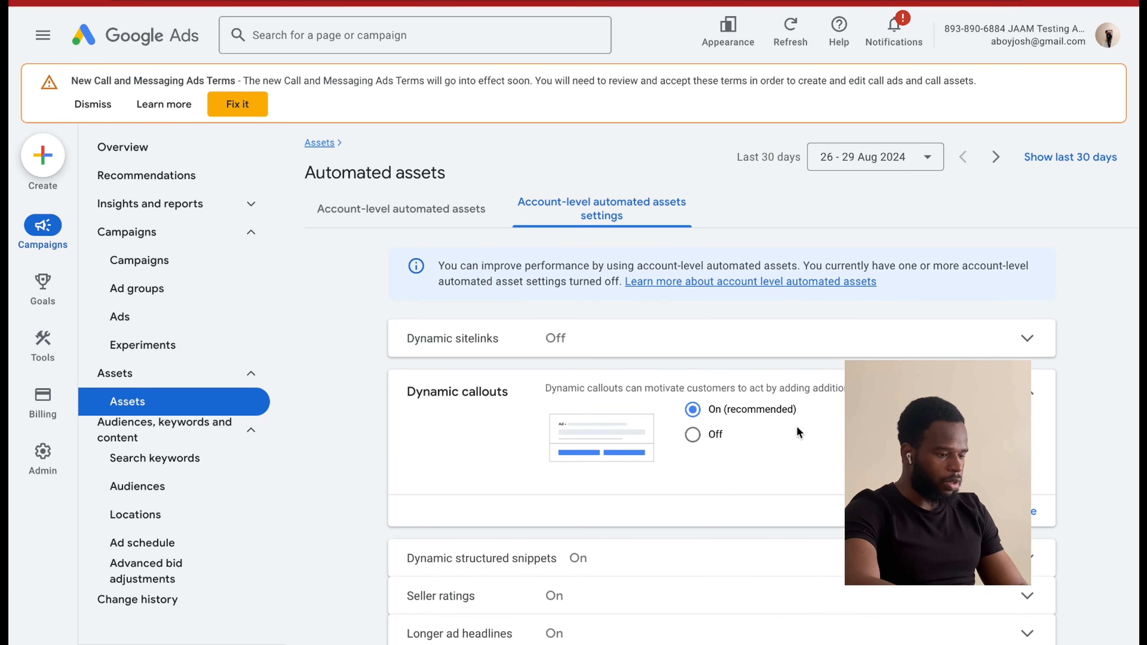
click(693, 434)
click(782, 570)
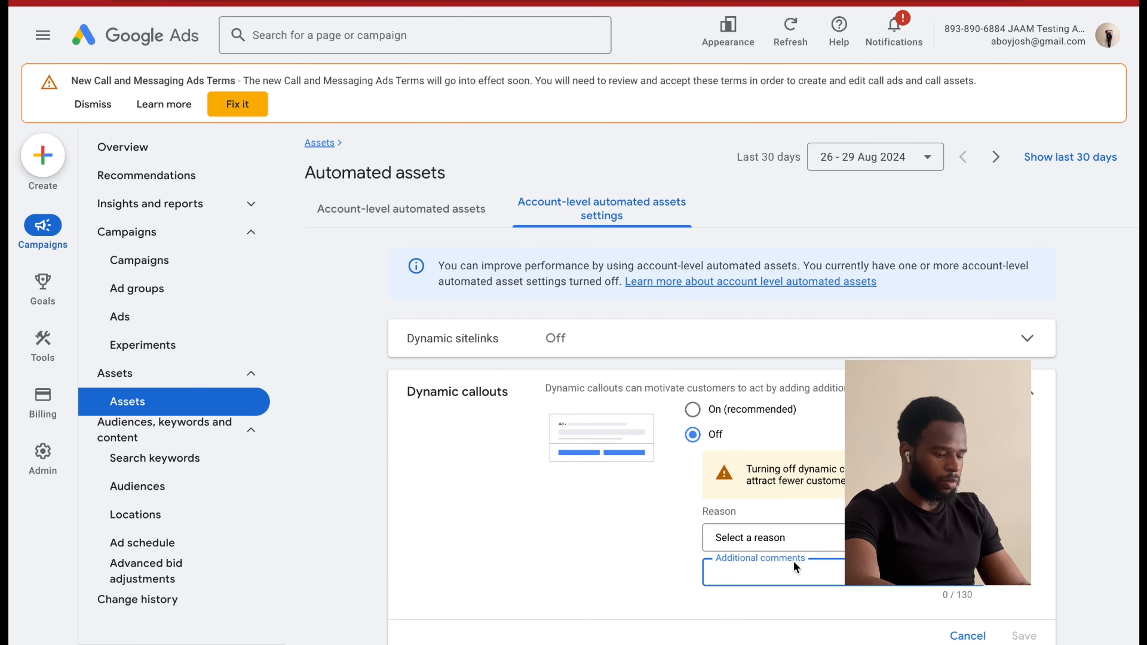
text(na)
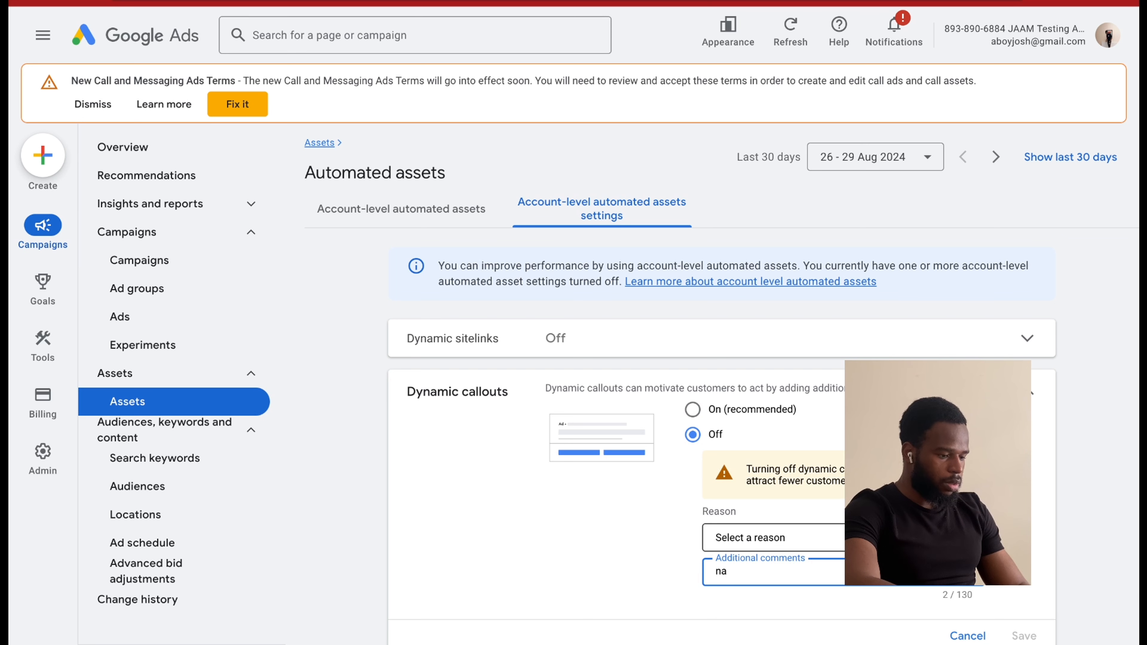
click(1069, 532)
scroll(999, 584, down, 1)
scroll(1001, 587, down, 1)
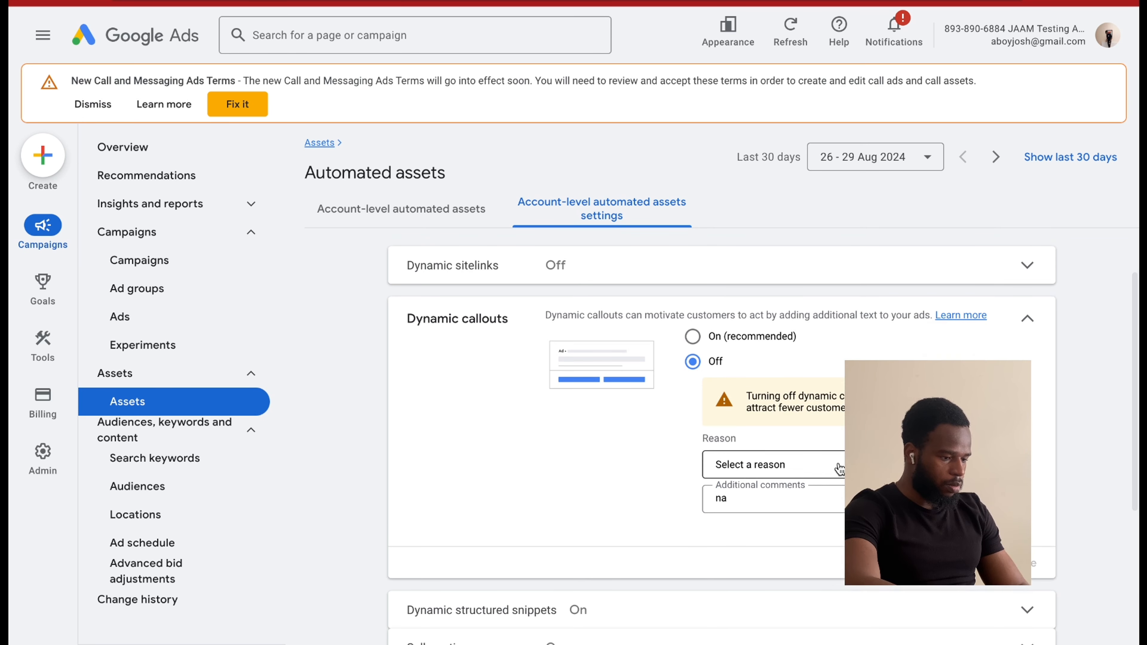
click(836, 465)
click(804, 448)
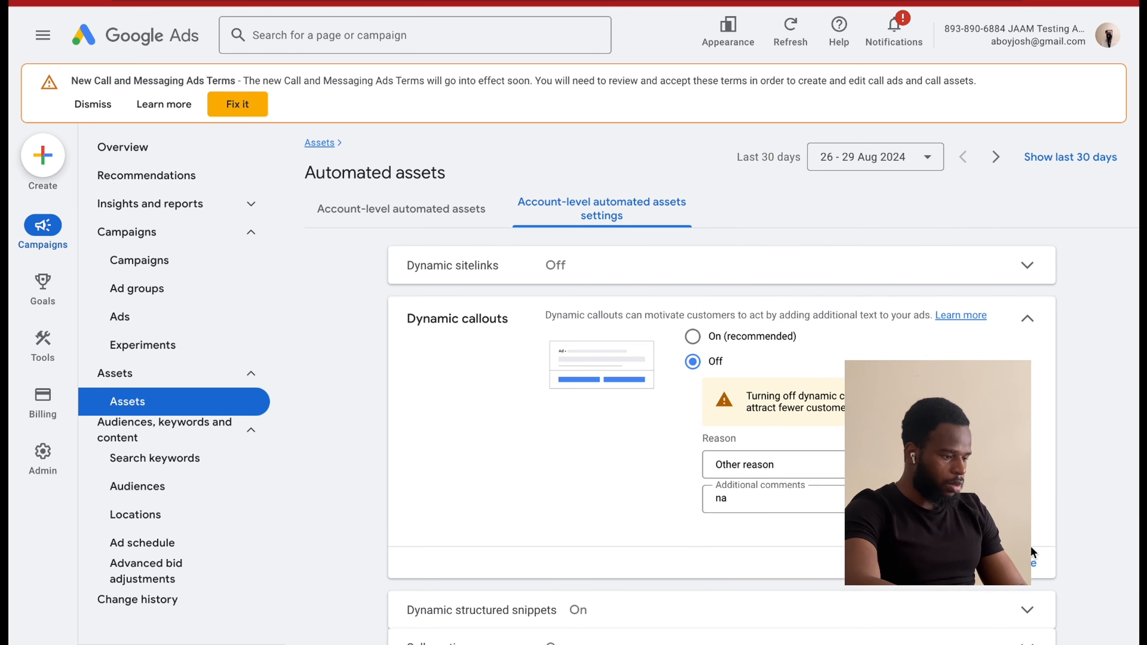
click(1032, 565)
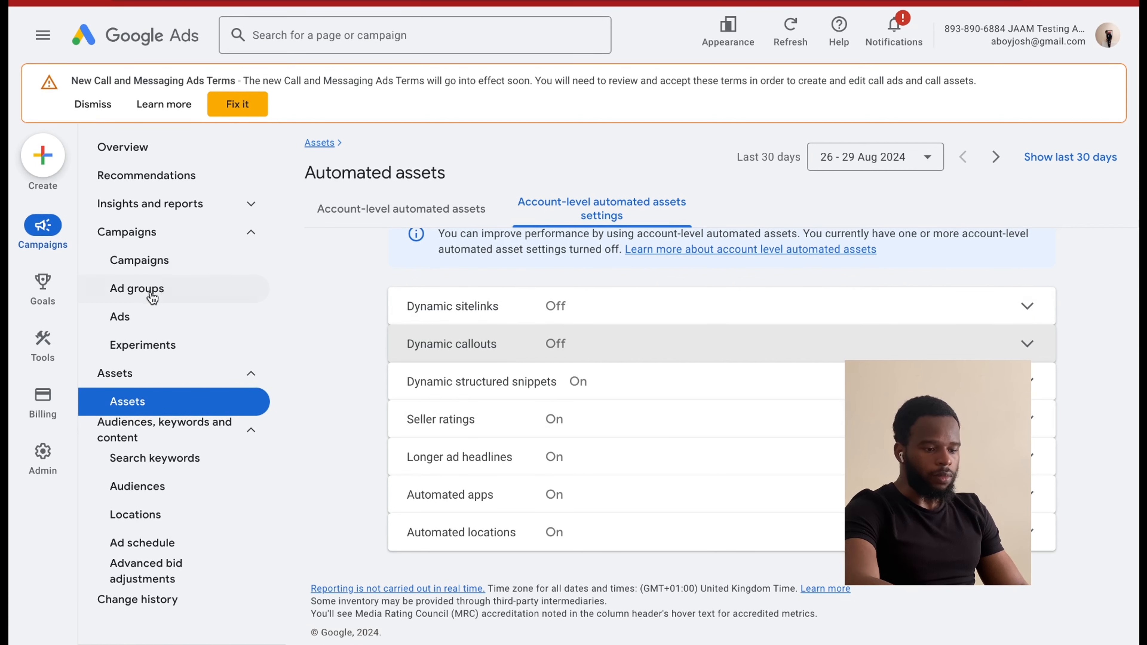
Open the campaigns list for the "Marketing service law - 30/12/24" campaign.
click(140, 261)
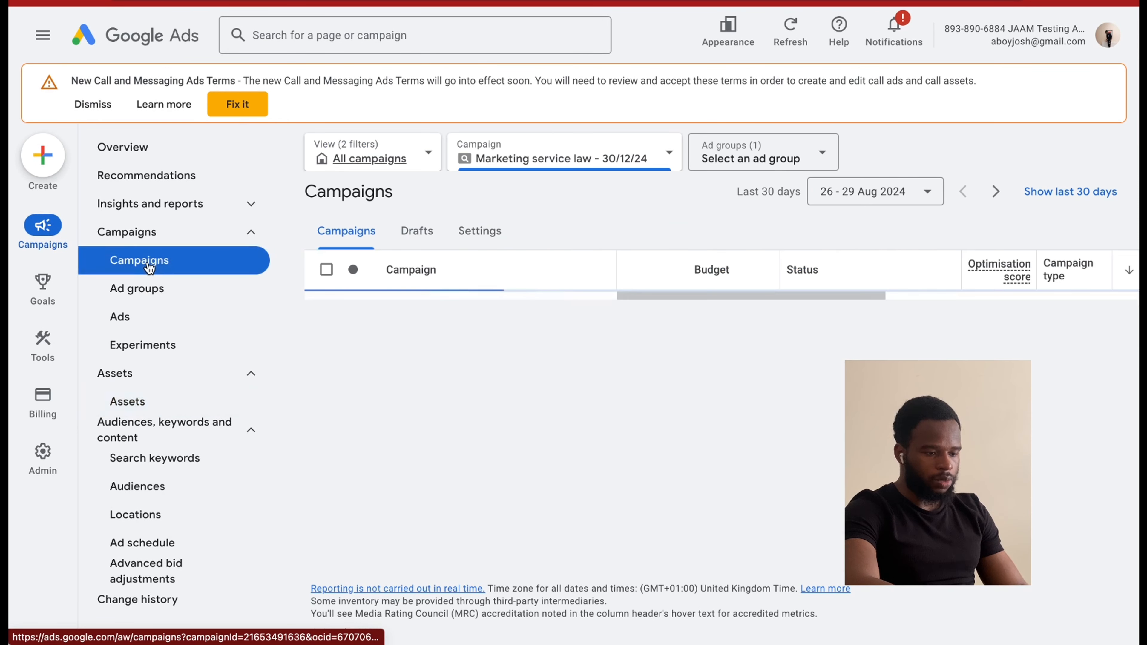